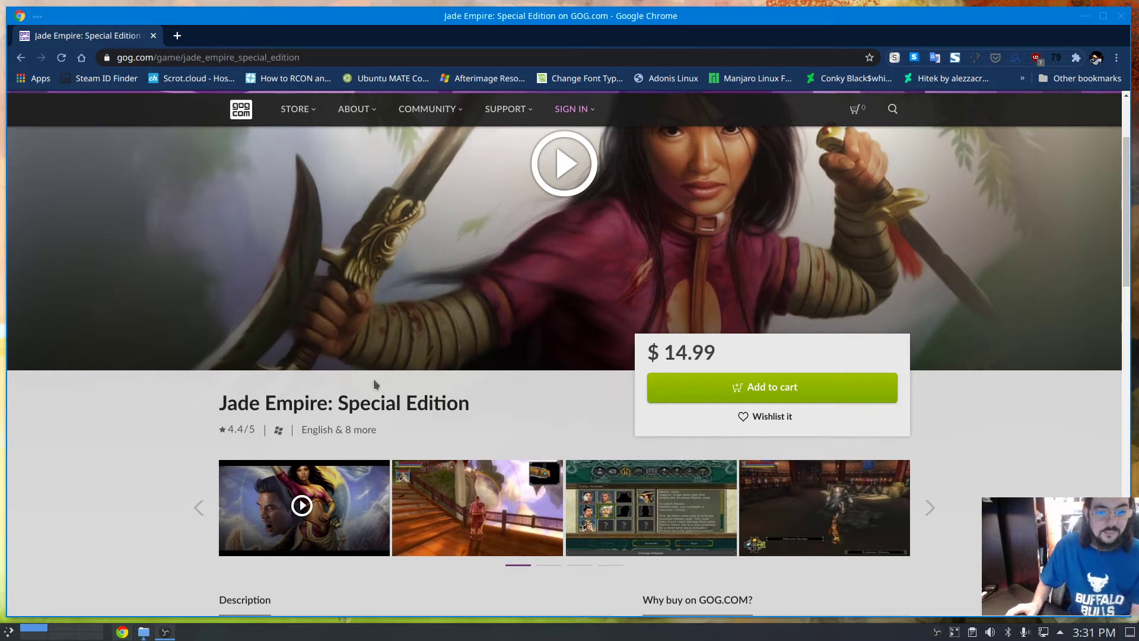
Look over the Jade Empire: Special Edition store page on GOG.com.
scroll(160, 344, "down", 3)
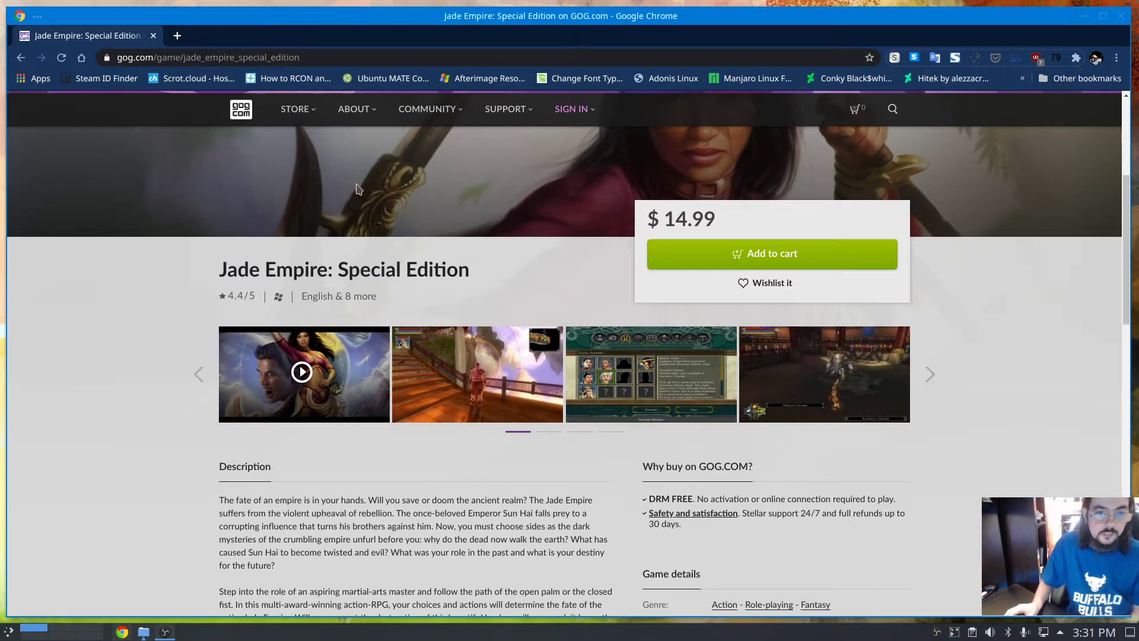
scroll(193, 147, "up", 3)
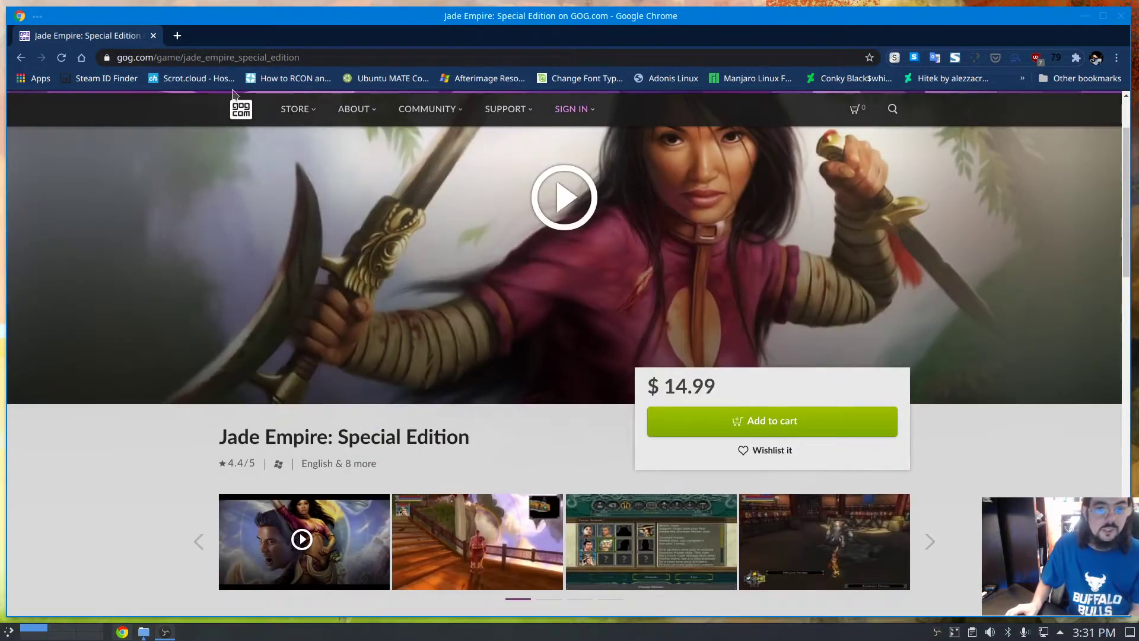
scroll(201, 382, "down", 2)
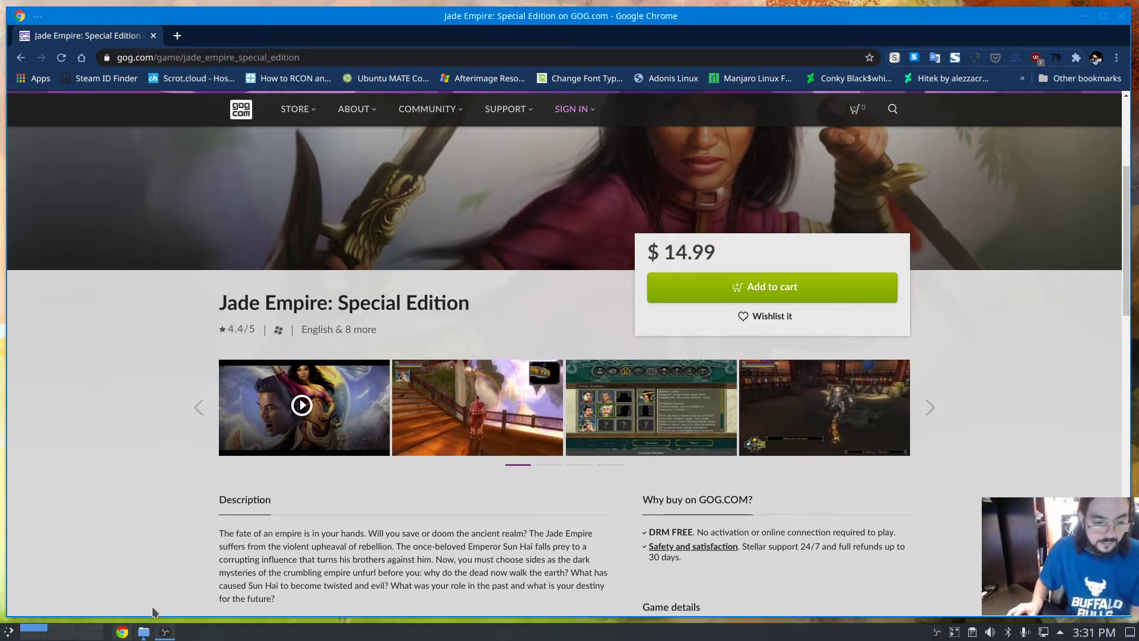
mouse_move(145, 632)
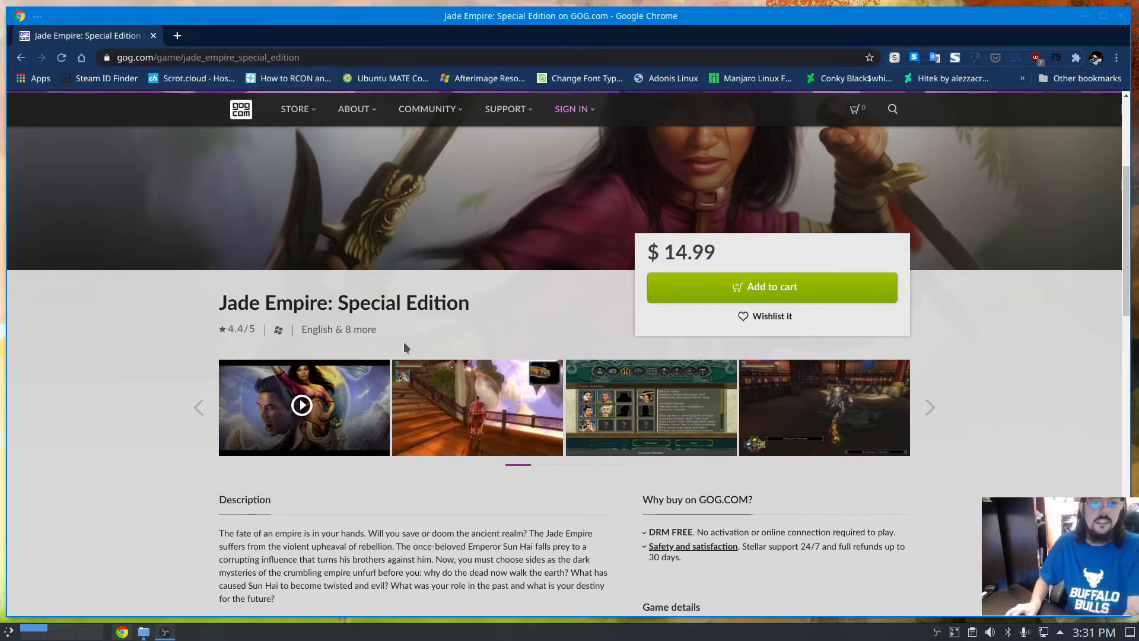
scroll(293, 226, "up", 2)
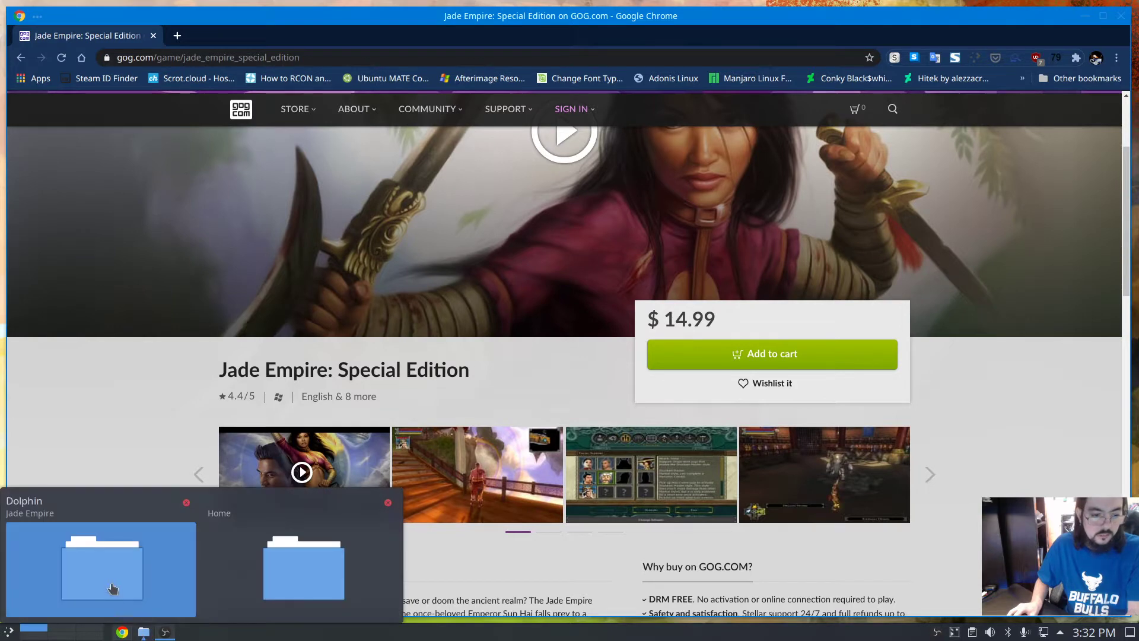
Switch to the Jade Empire folder in Dolphin, check the downloaded setup files, and minimize the window.
left_click(112, 588)
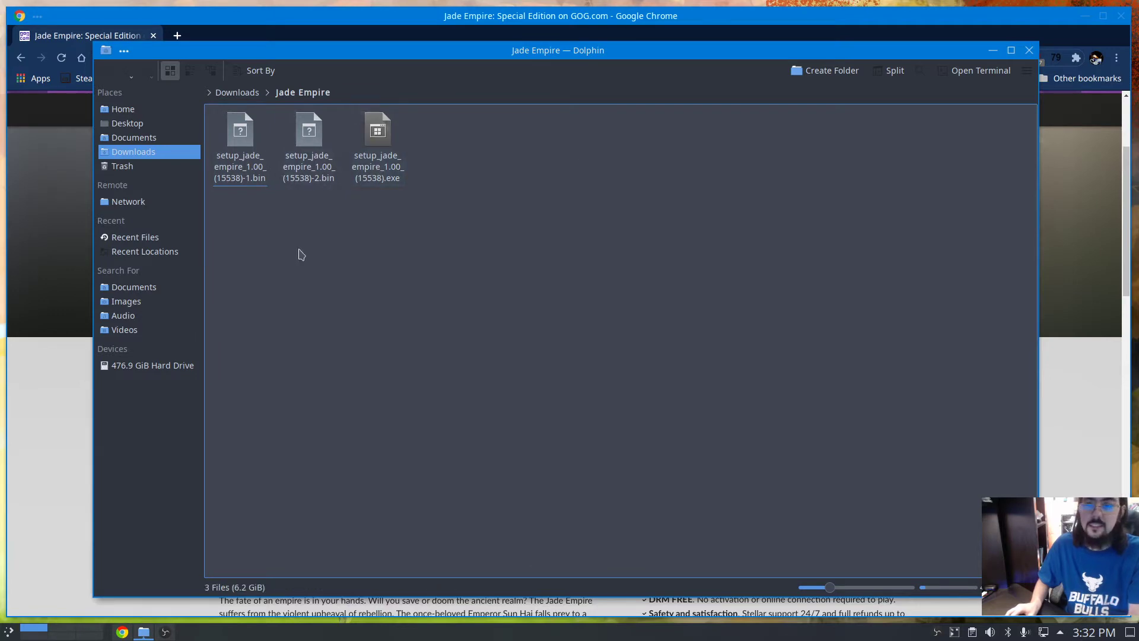
left_click(143, 632)
left_click(275, 300)
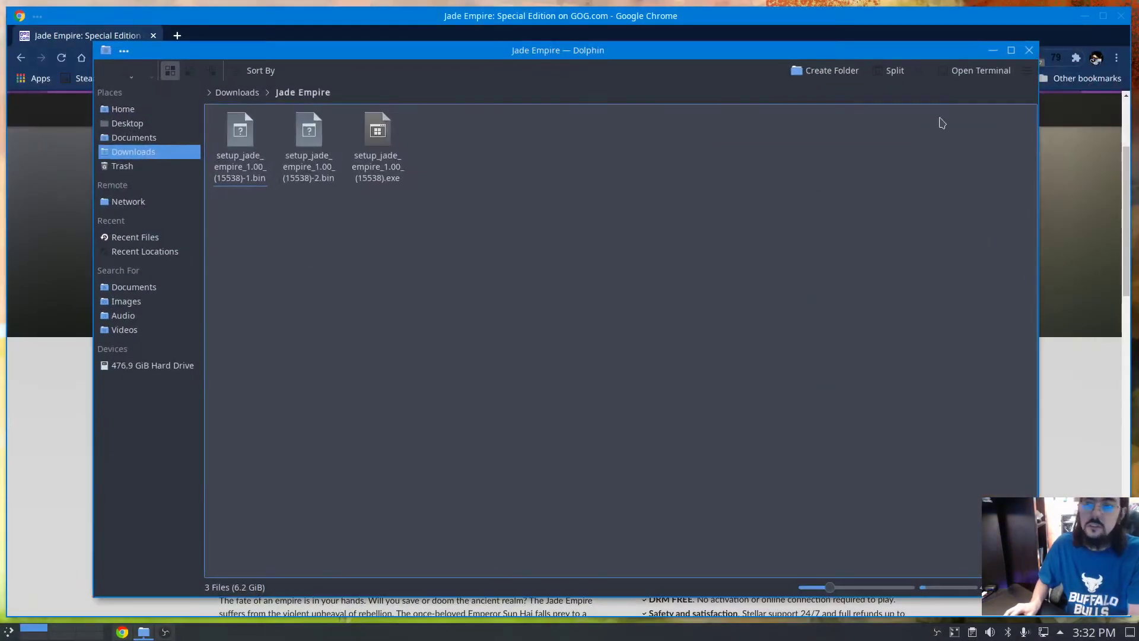
left_click(993, 50)
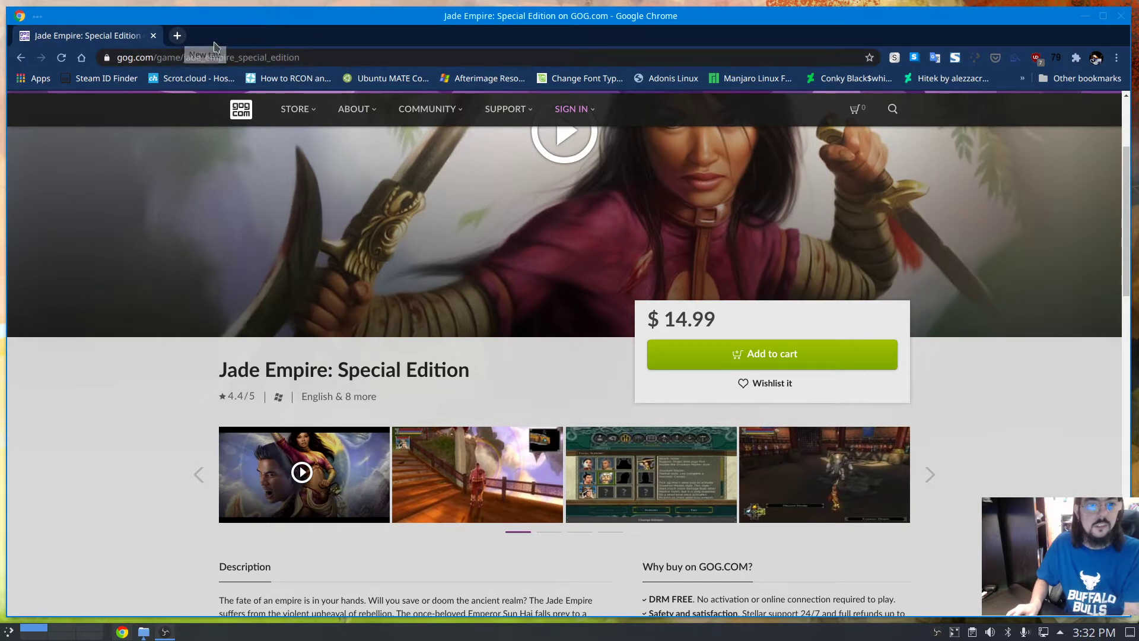
Open a blank browser tab and close the tab loading the ozfortress page.
left_click(289, 78)
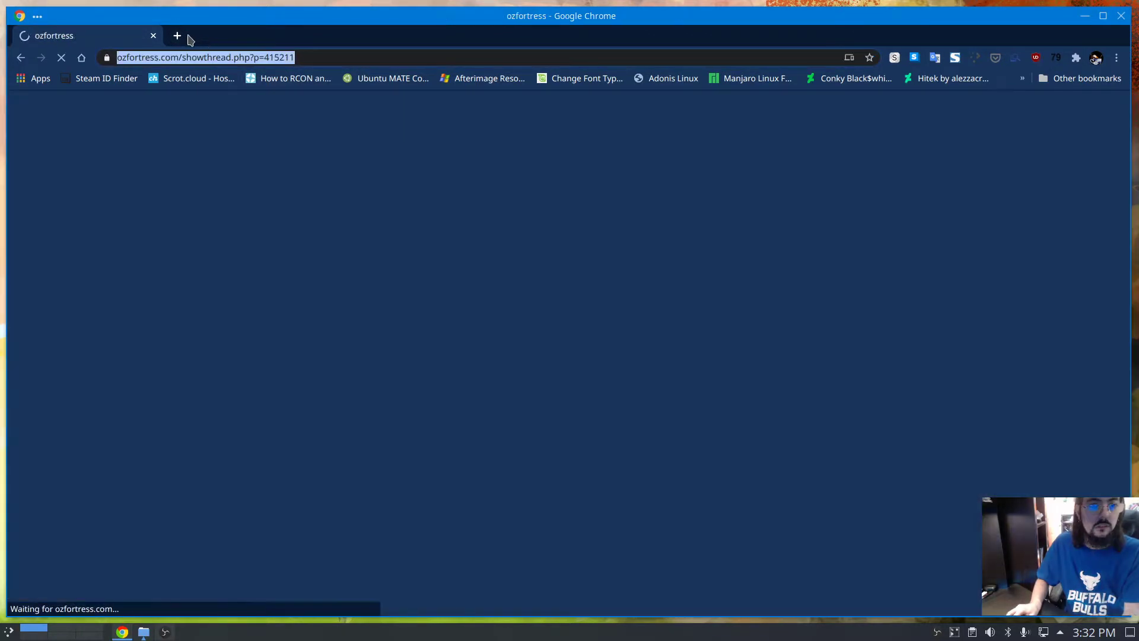
left_click(178, 36)
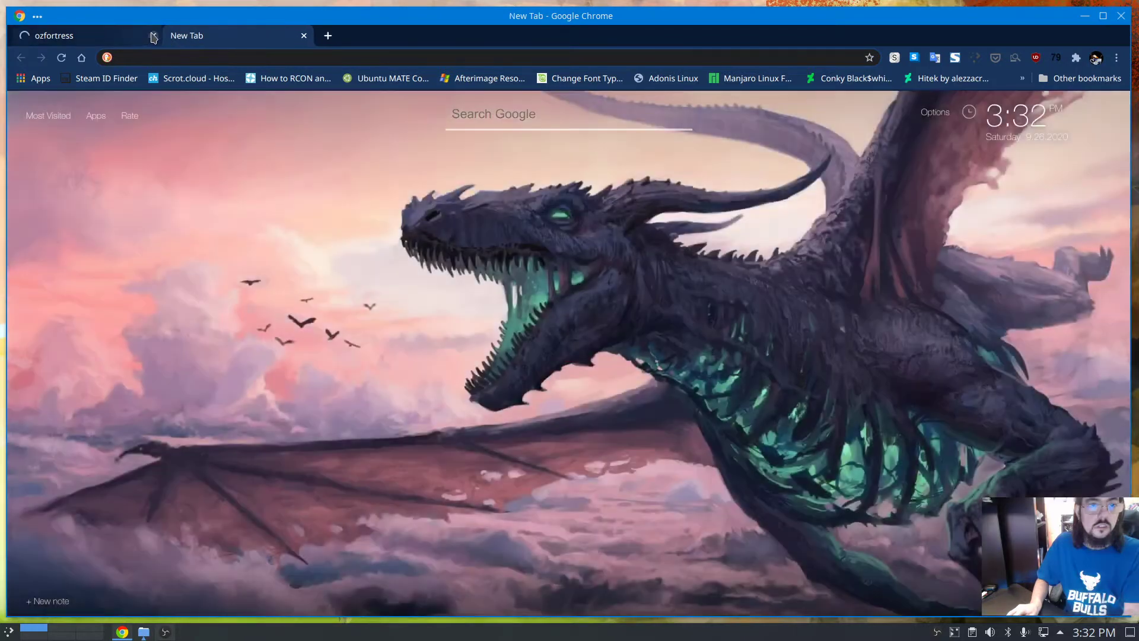
left_click(153, 36)
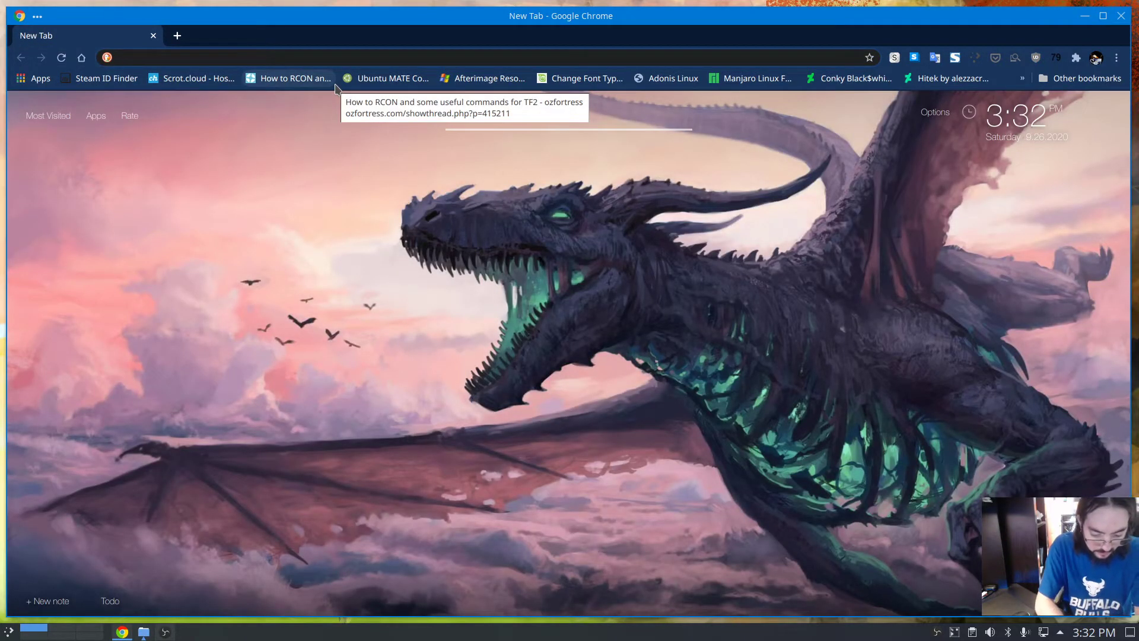
Open the Lutris website at lutris.net.
type("v")
key("BackSpace")
type("t")
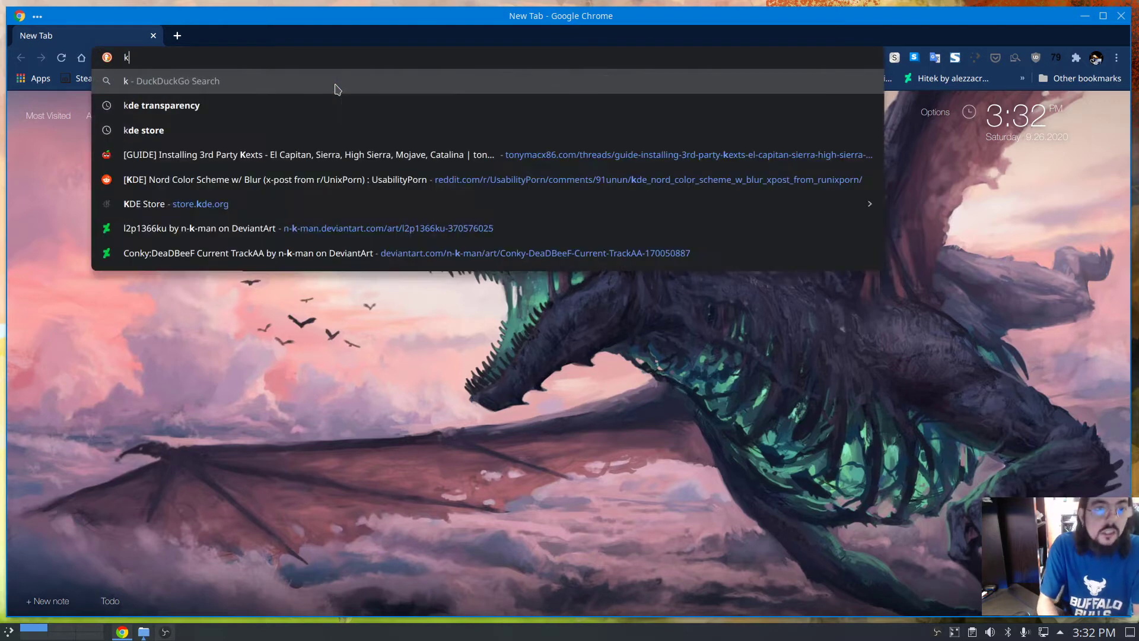
key("BackSpace")
type("w")
key("BackSpace")
type("lutri")
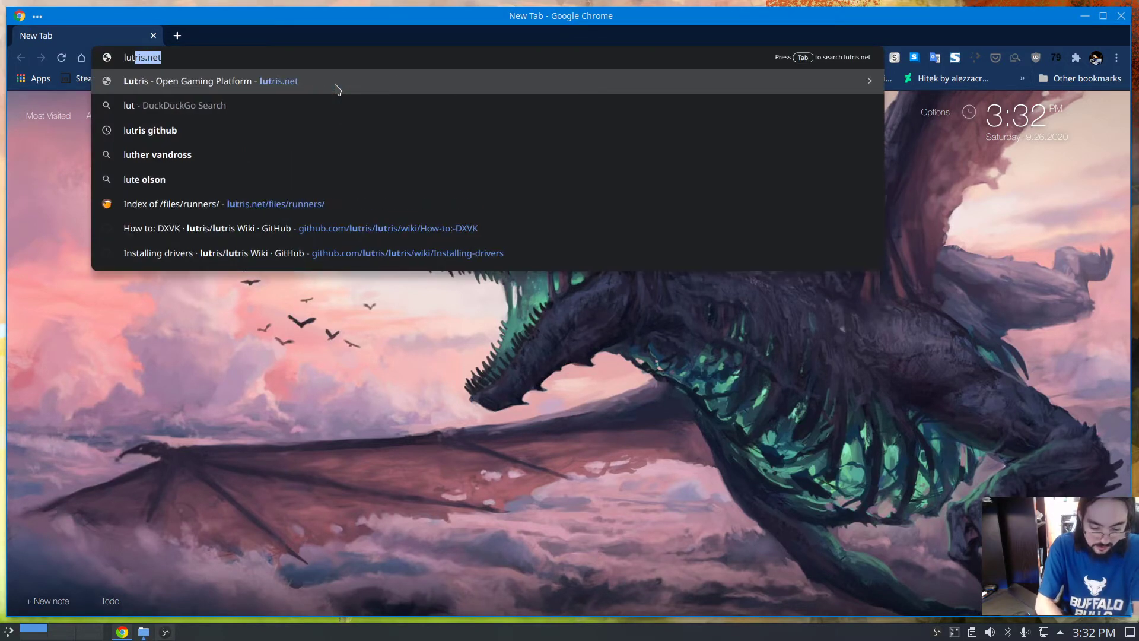
type("s")
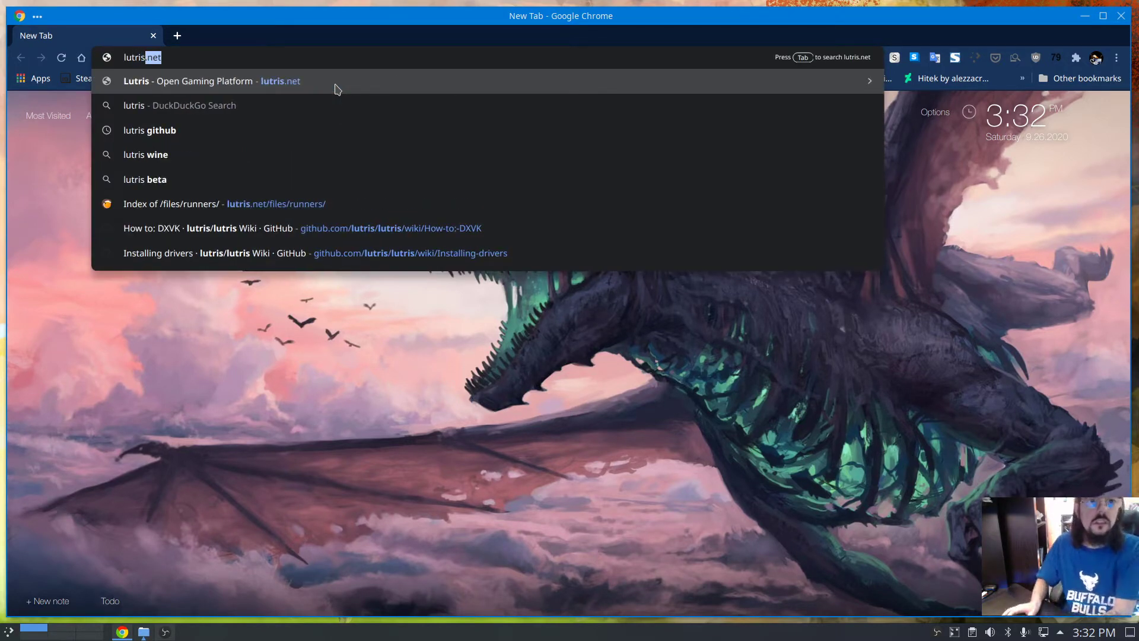
left_click(335, 89)
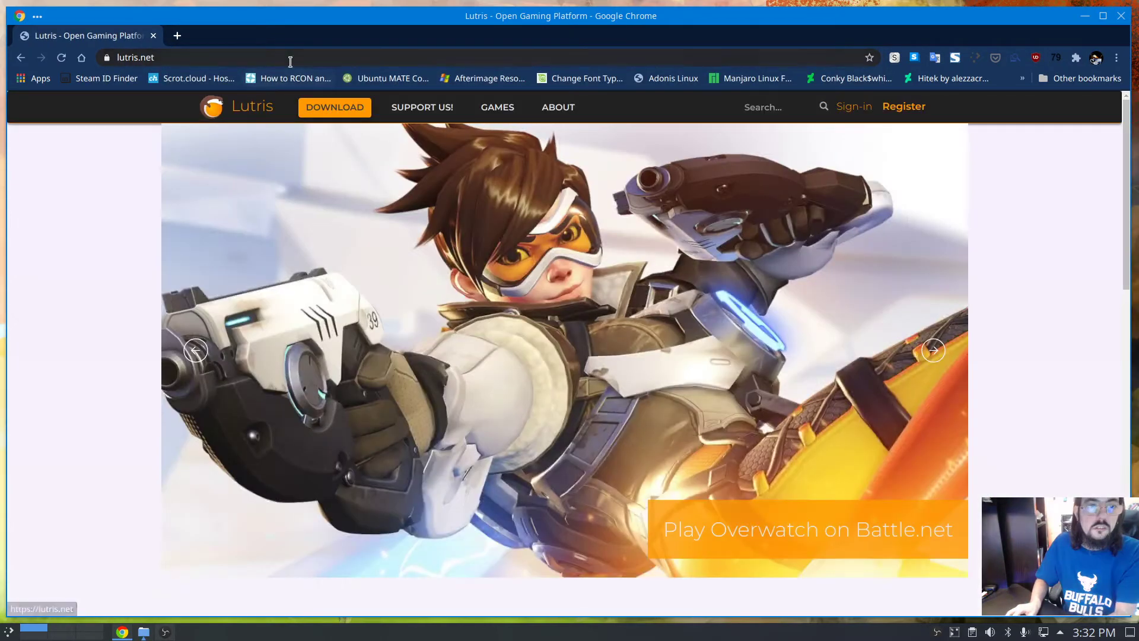
Search the web for "lutris github" and open the lutris/lutris repository on GitHub.
left_click(290, 60)
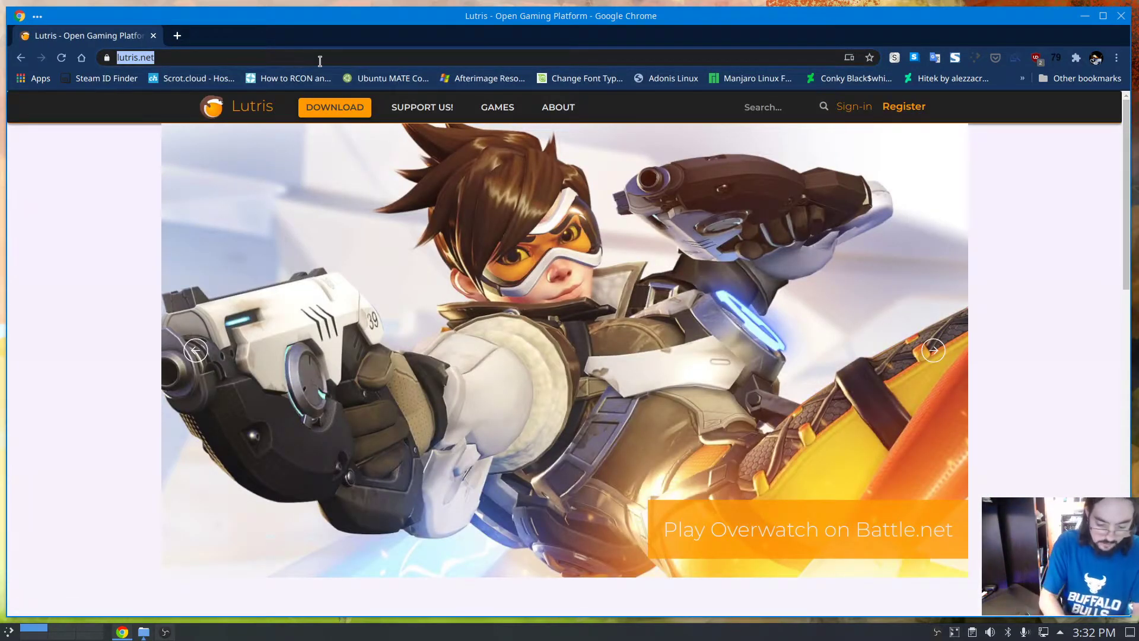
type("lutris gi")
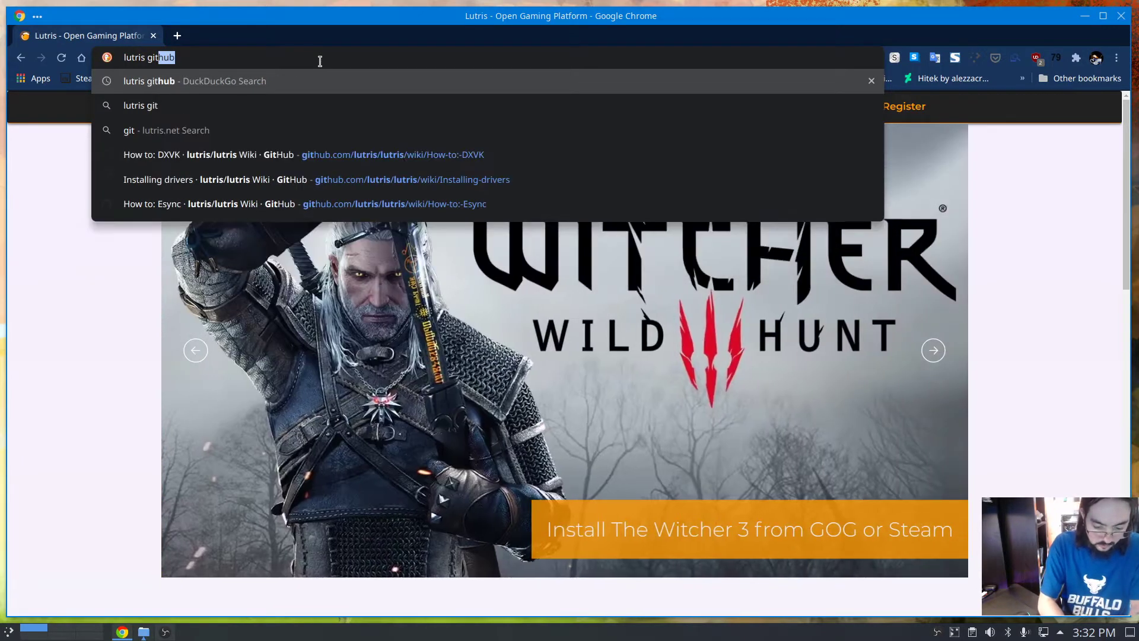
type("thub")
key("Return")
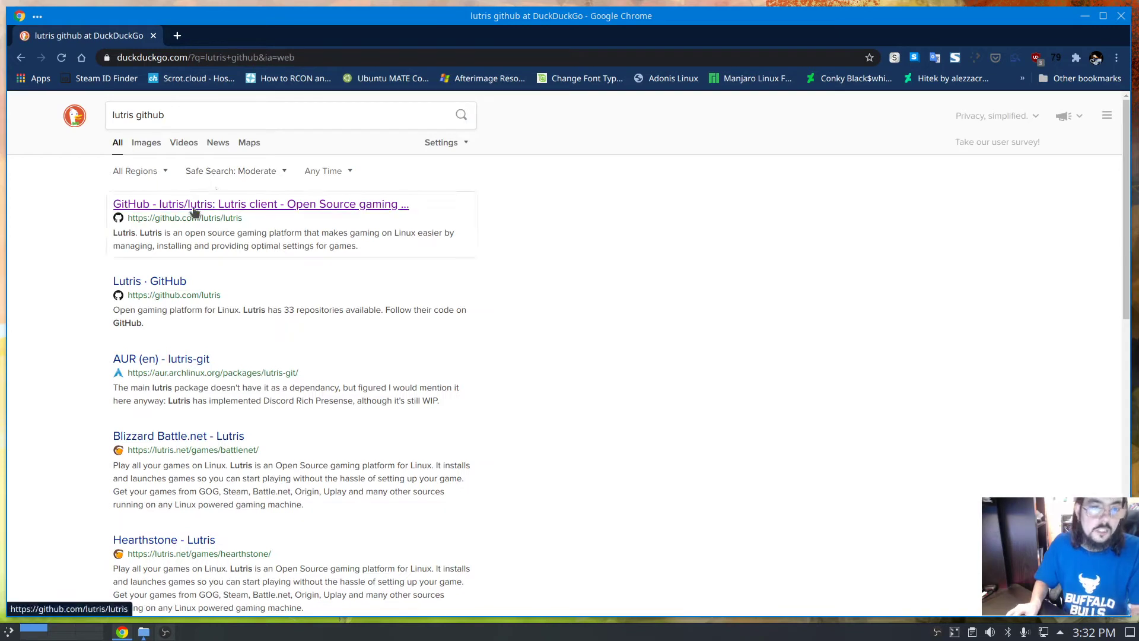
left_click(195, 205)
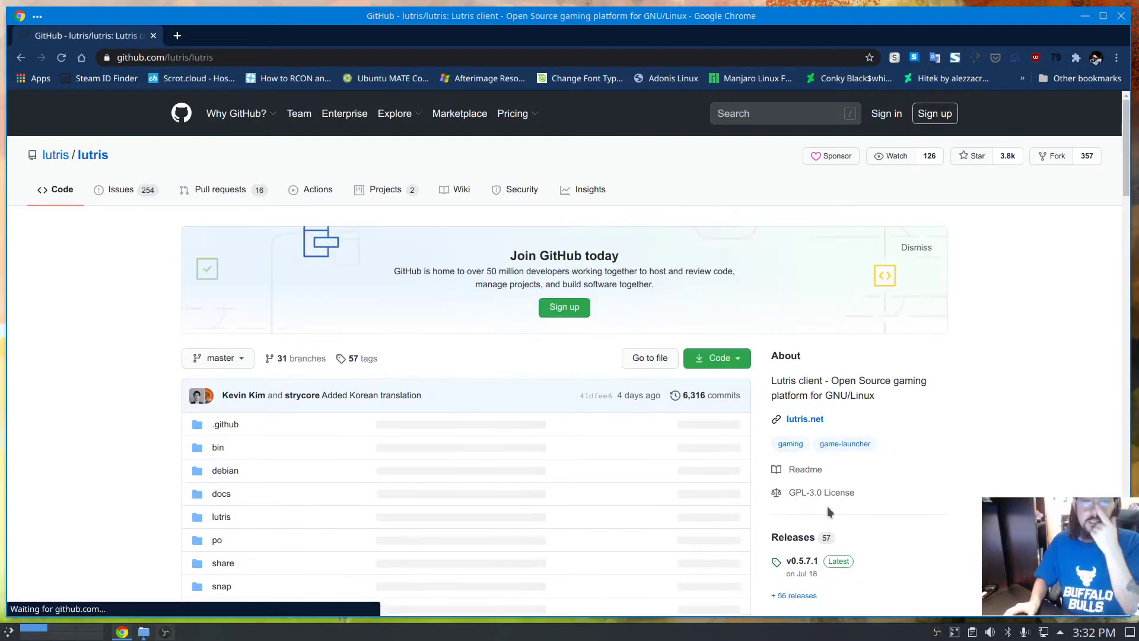
Open the Esync how-to from the repository's wiki, follow it to HowToEsync.md, and read the system preparation instructions.
left_click(458, 191)
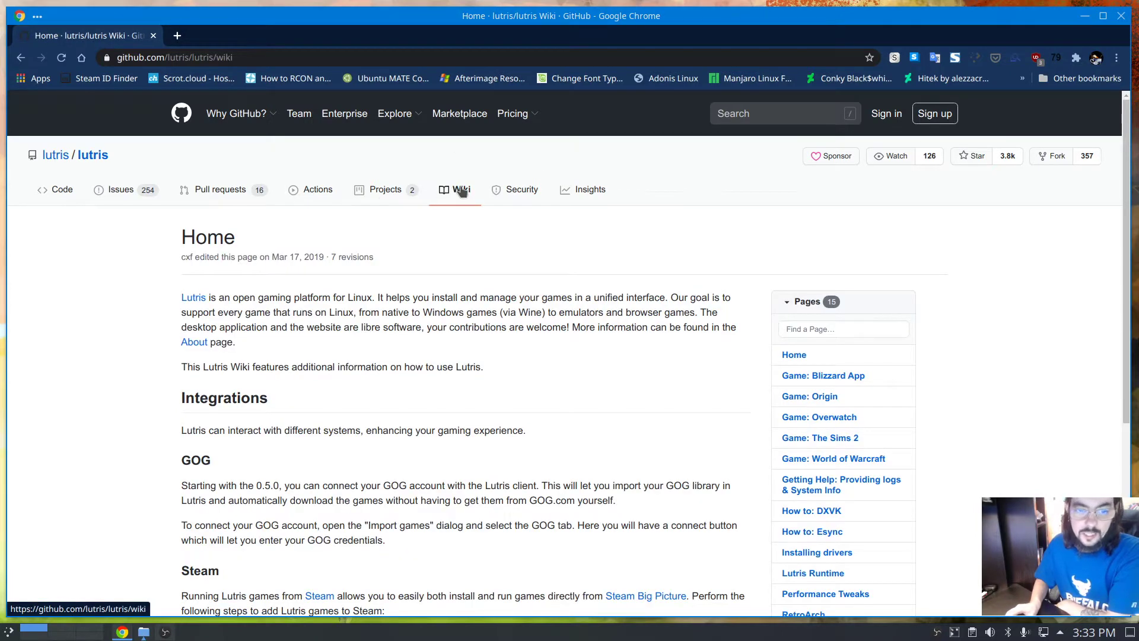
scroll(652, 388, "down", 2)
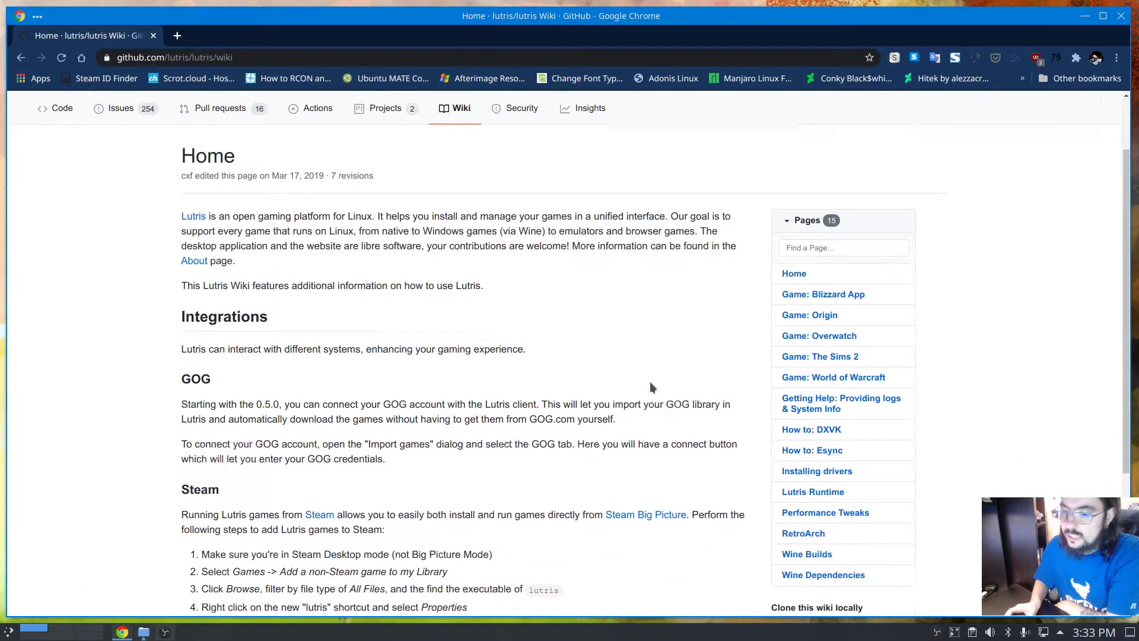
left_click(799, 436)
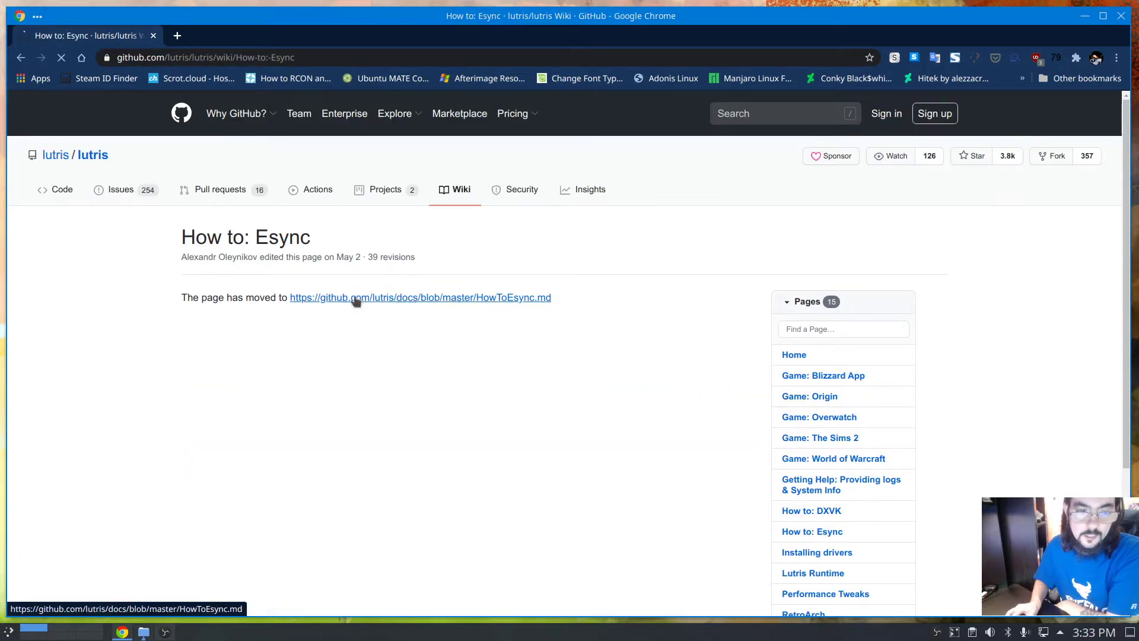
left_click(356, 302)
scroll(319, 404, "down", 5)
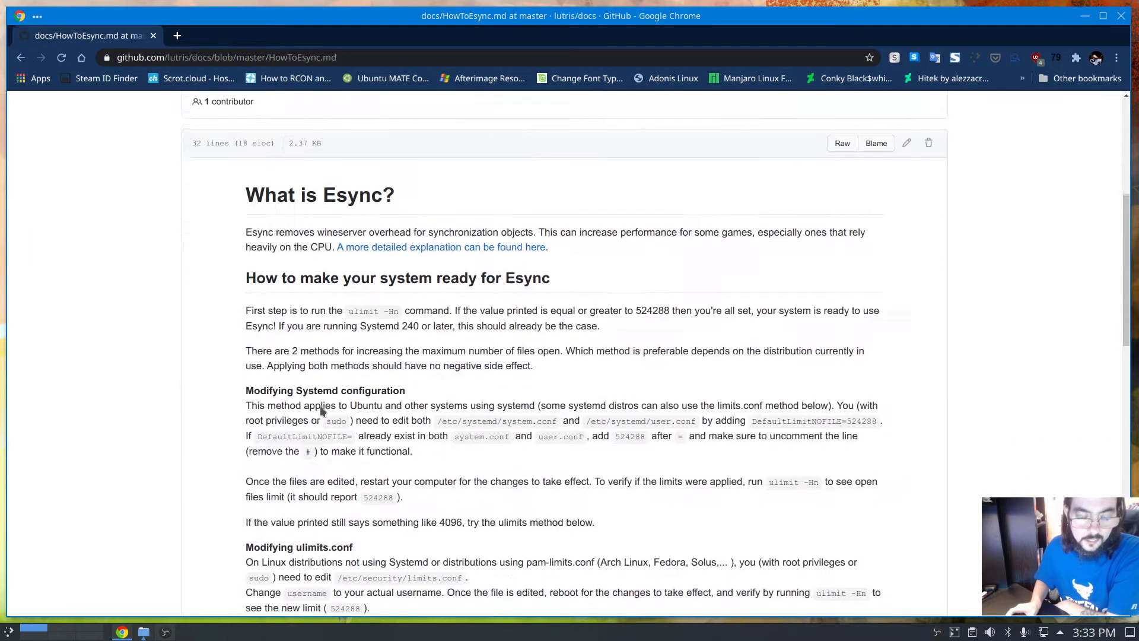
scroll(320, 405, "down", 3)
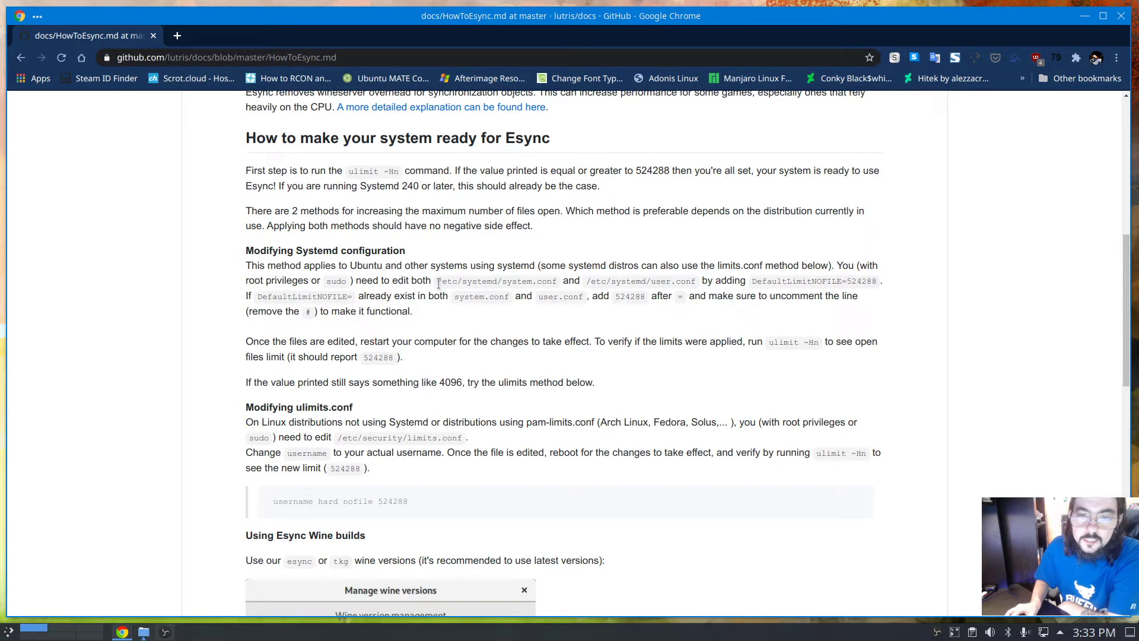
Copy the path /etc/systemd/system.conf from the Modifying Systemd configuration section.
left_click_drag(438, 282, 556, 285)
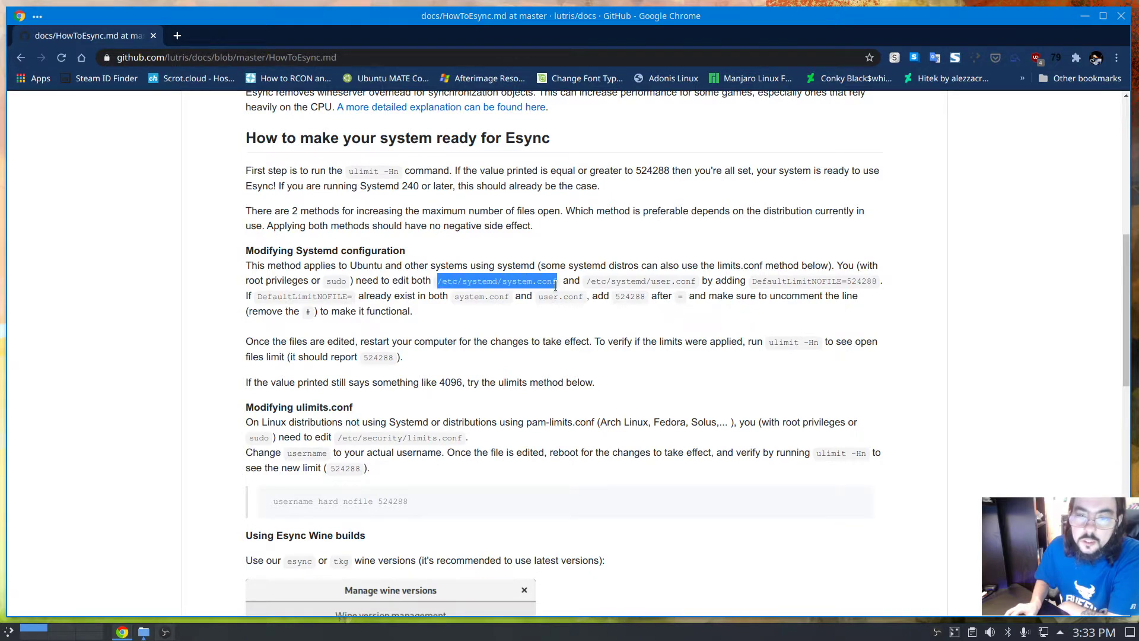
right_click(537, 280)
left_click(558, 287)
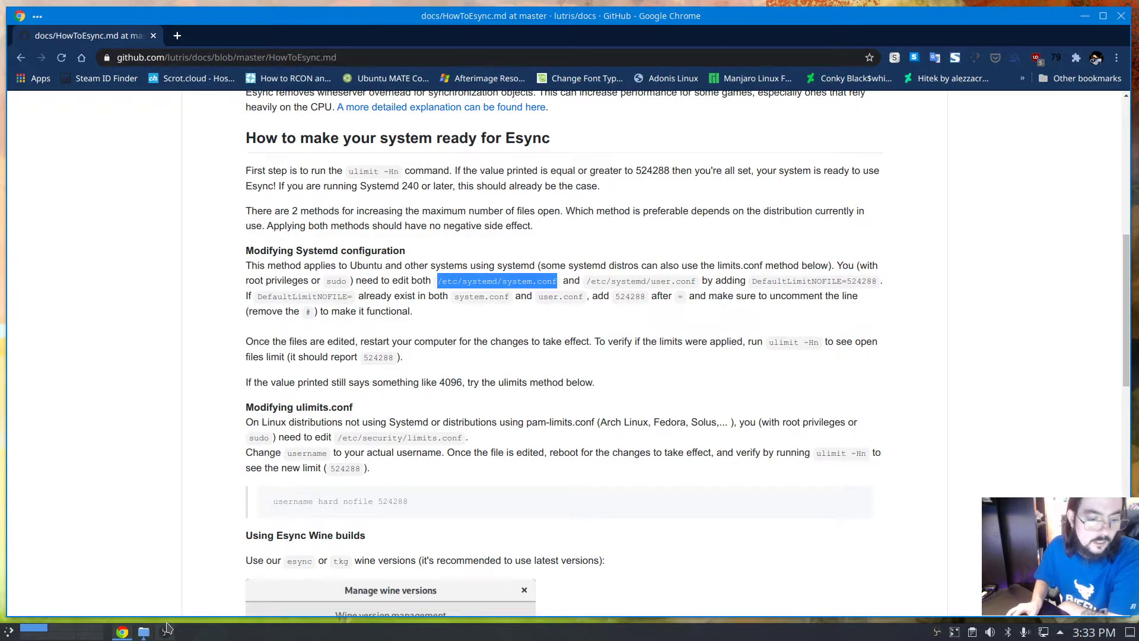
Find and launch the Konsole terminal.
left_click(8, 629)
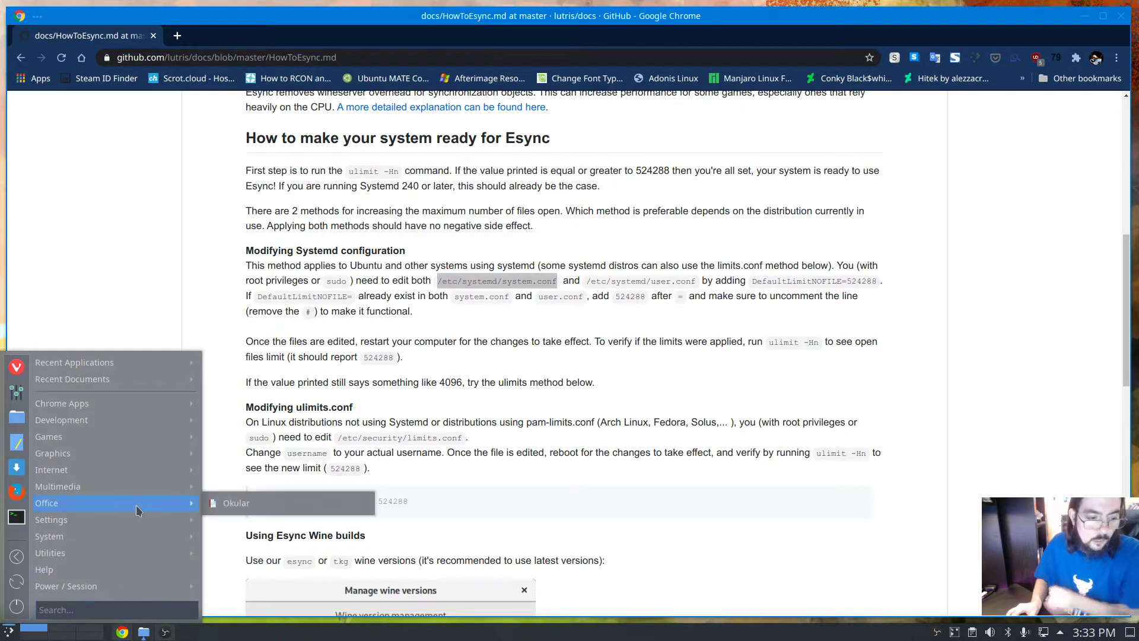
type("ter")
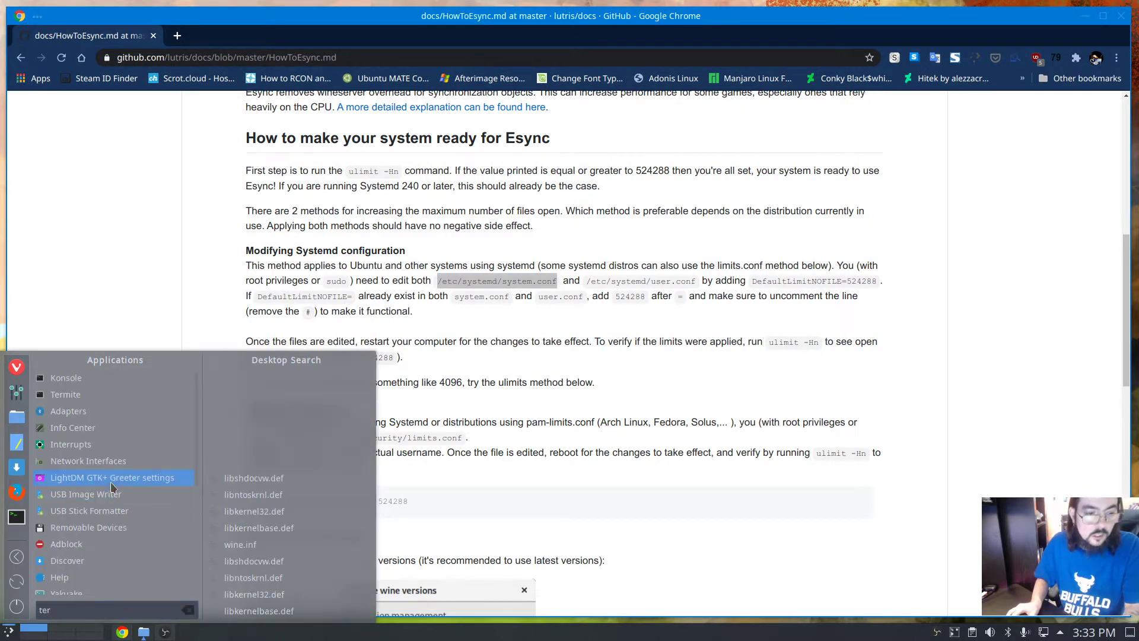
left_click(101, 379)
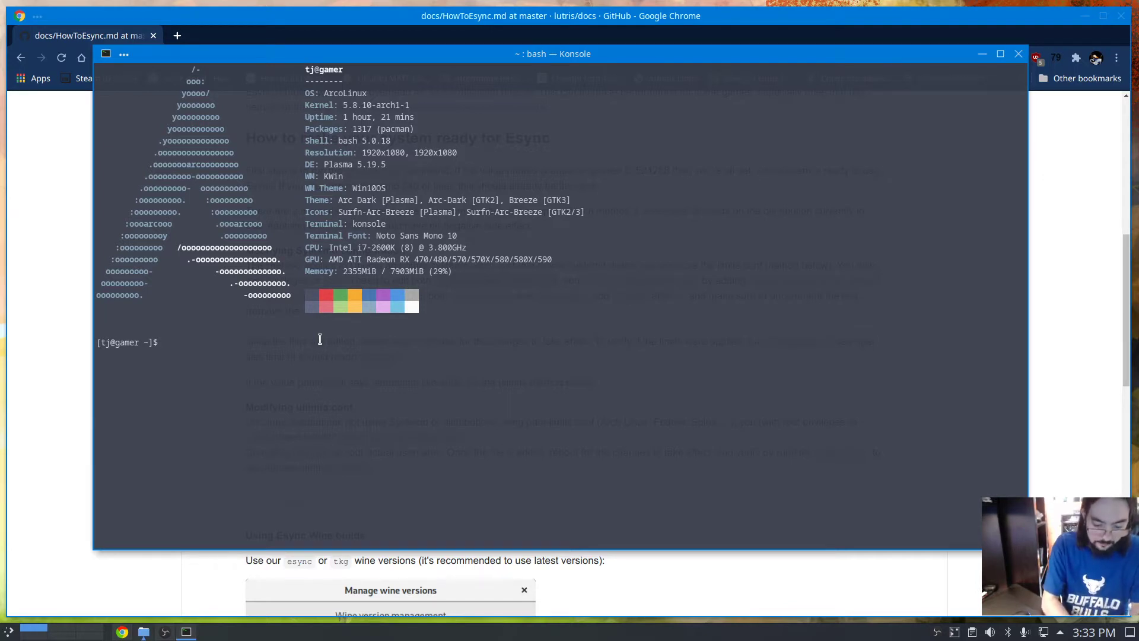
Open the copied path /etc/systemd/system.conf with sudo nano, enter the account password, and go to the end of the file.
type("sud")
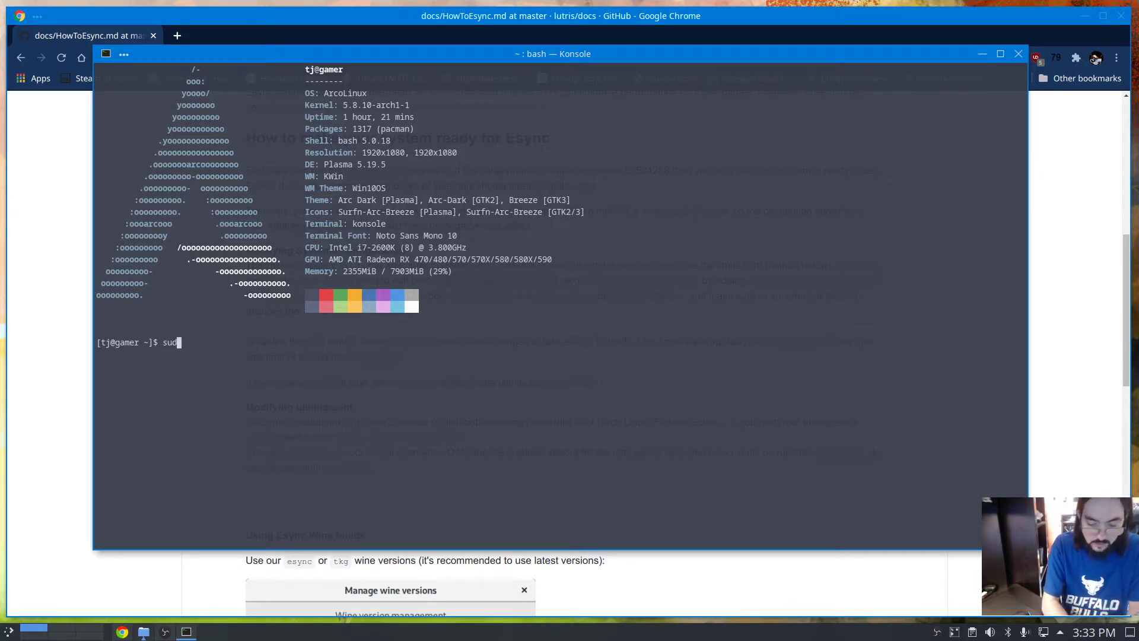
type("o nano")
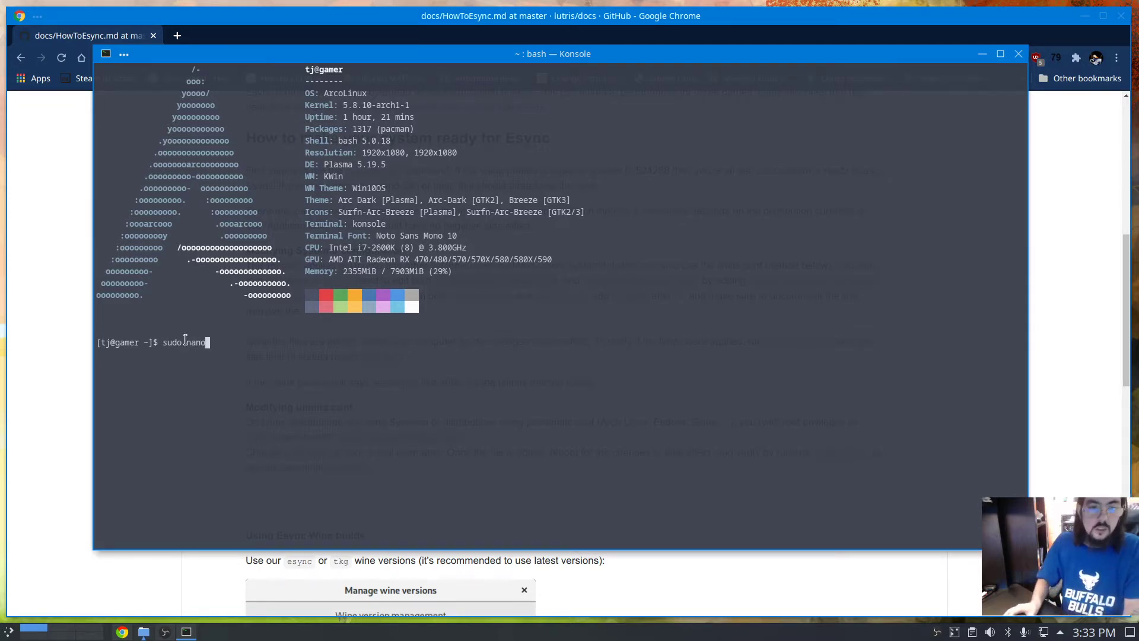
right_click(252, 345)
left_click(286, 354)
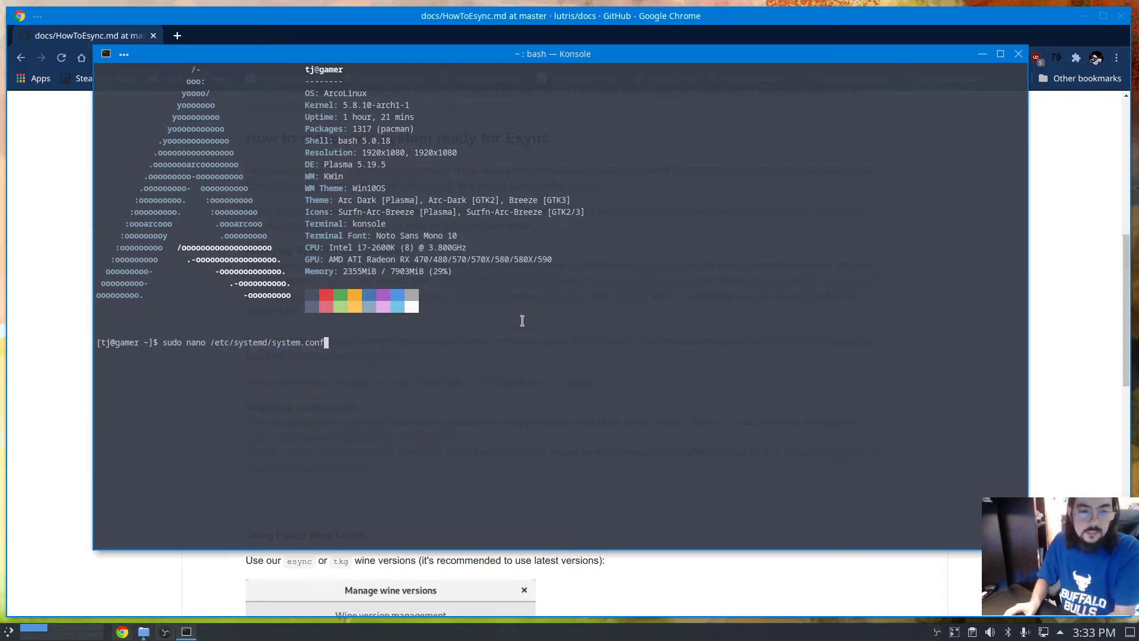
key("Return")
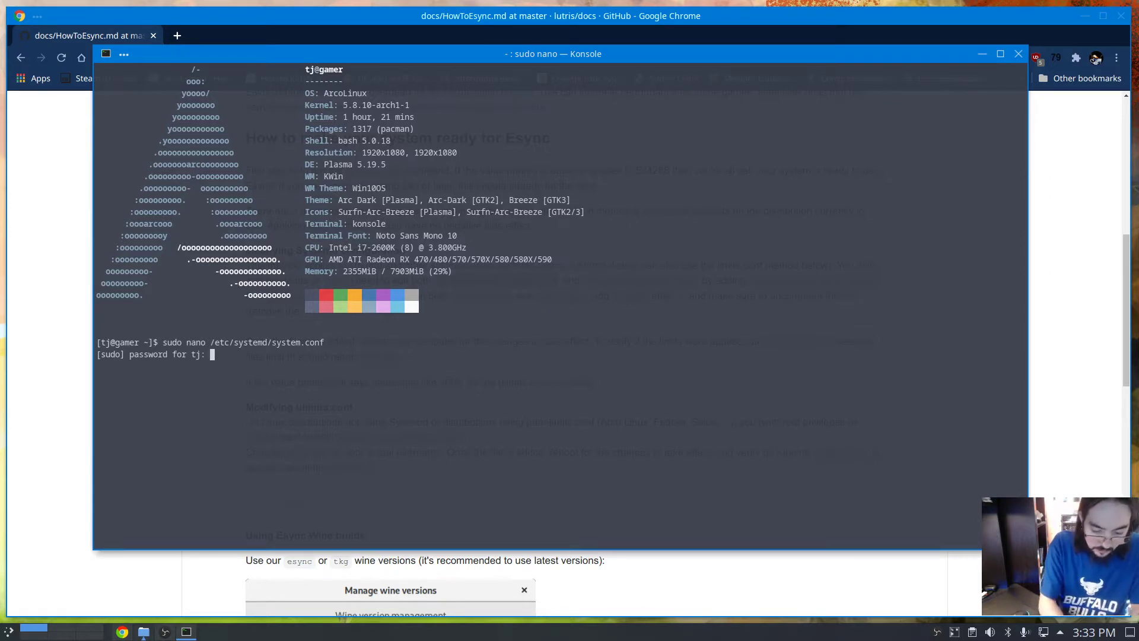
key("Return")
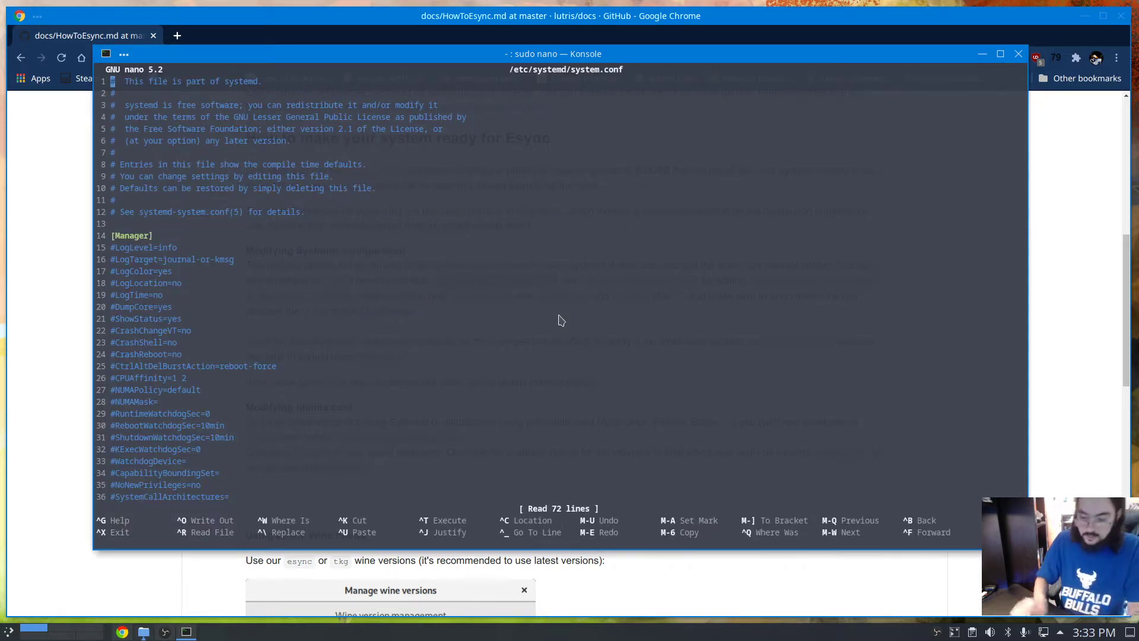
key("Page_Down")
key("Page_Down")
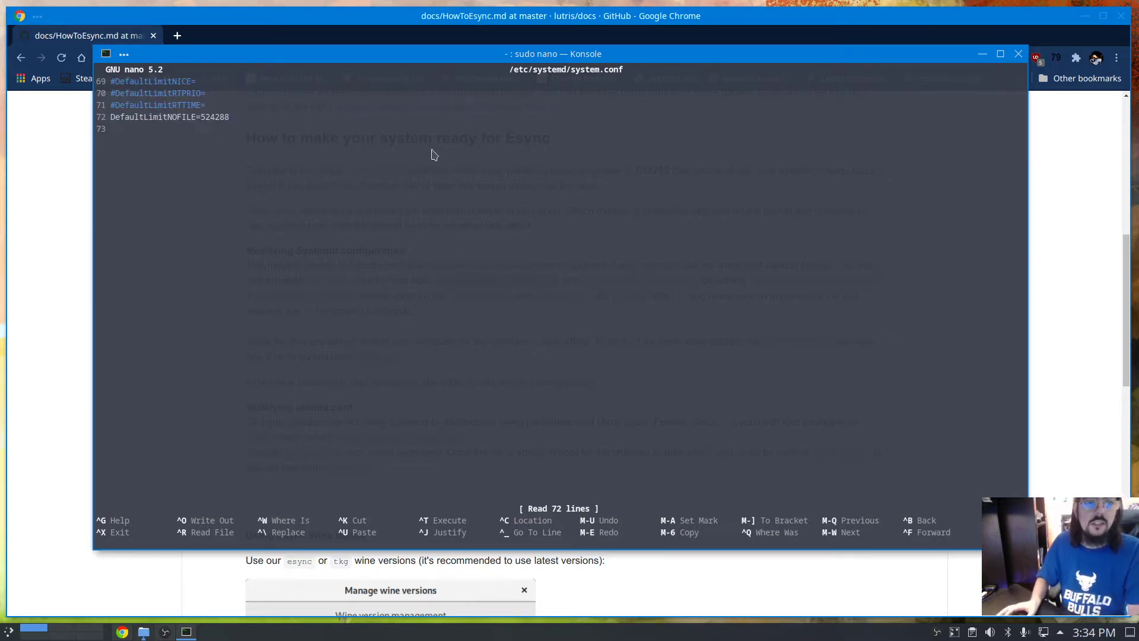
Exit nano without editing system.conf and run ulimit -Hn to check the hard limit on open files.
left_click_drag(413, 65, 476, 87)
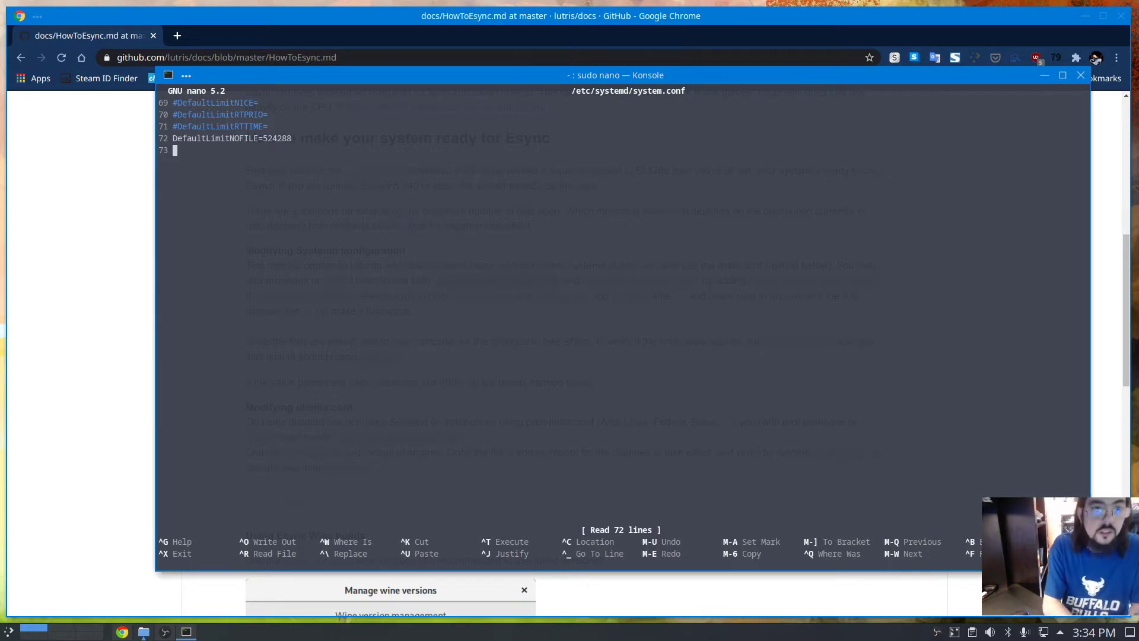
key("ctrl+x")
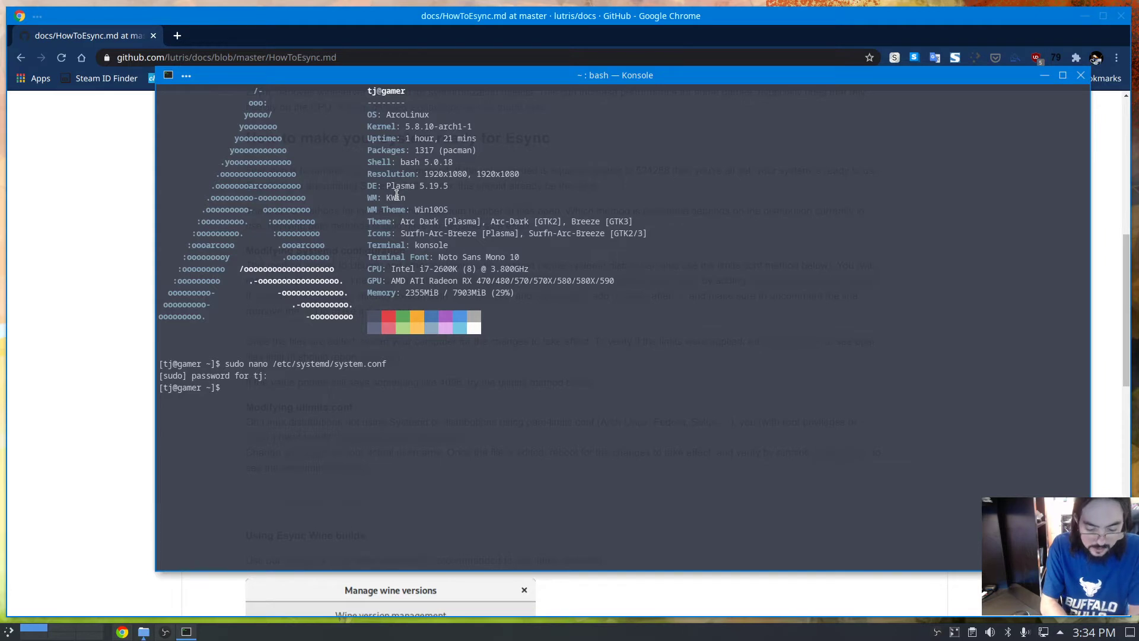
type("ul")
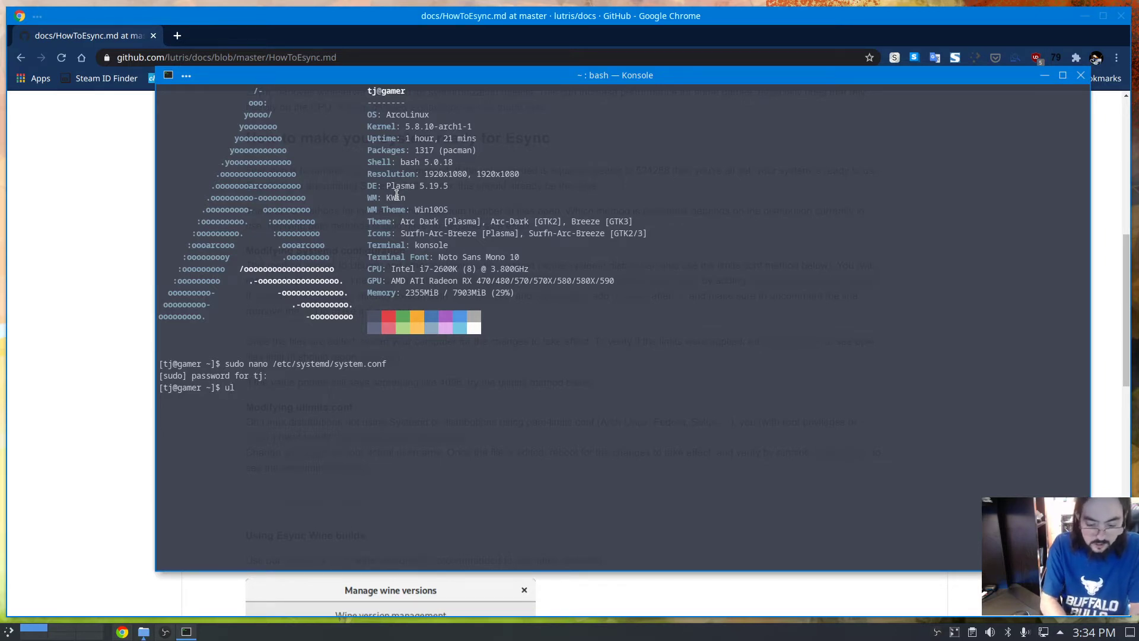
type("timit")
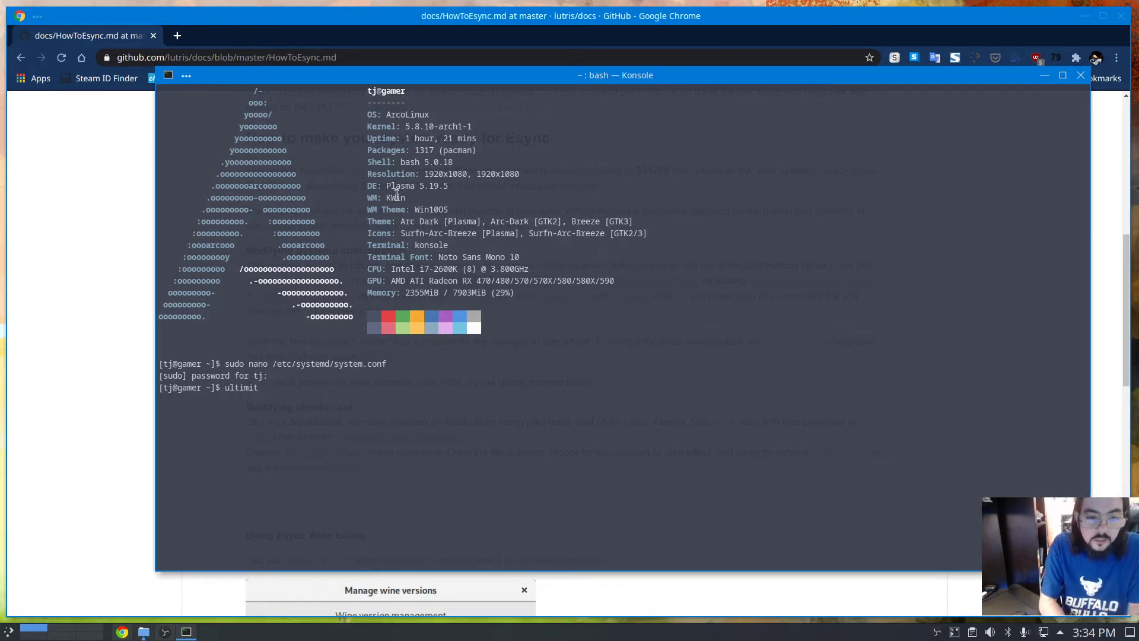
key("BackSpace")
key("BackSpace")
key("BackSpace")
key("BackSpace")
key("BackSpace")
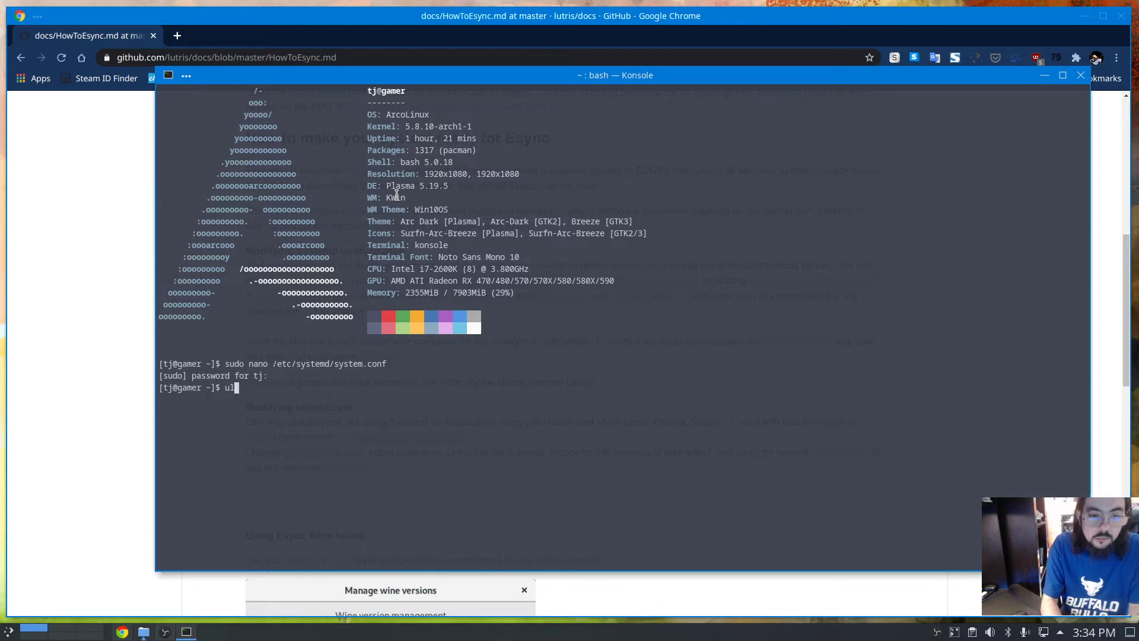
type("i")
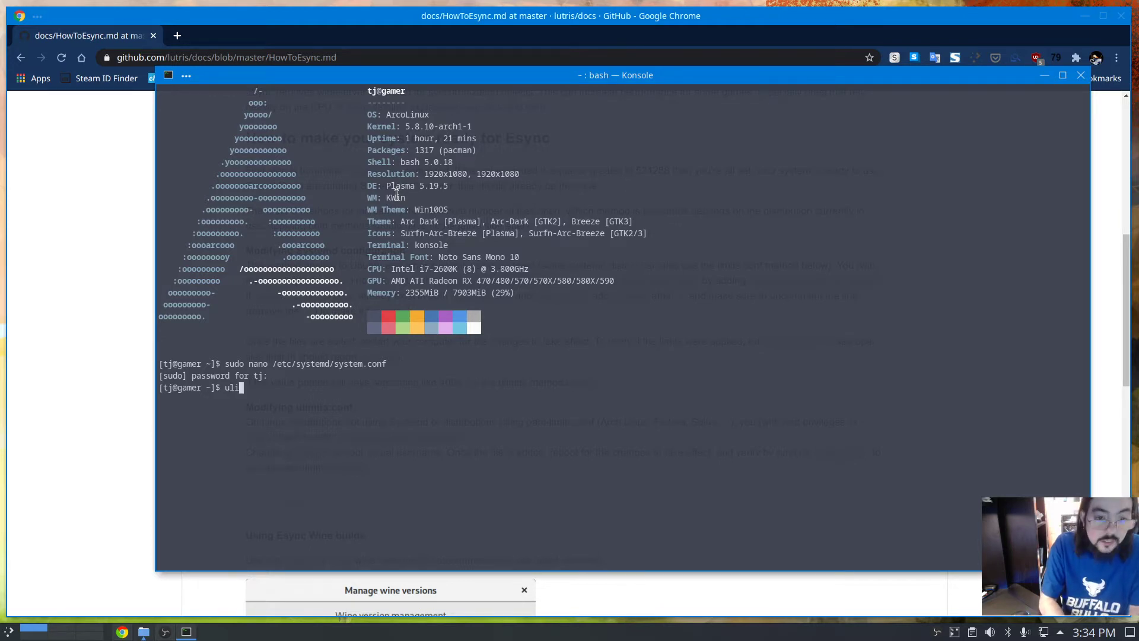
type("mit")
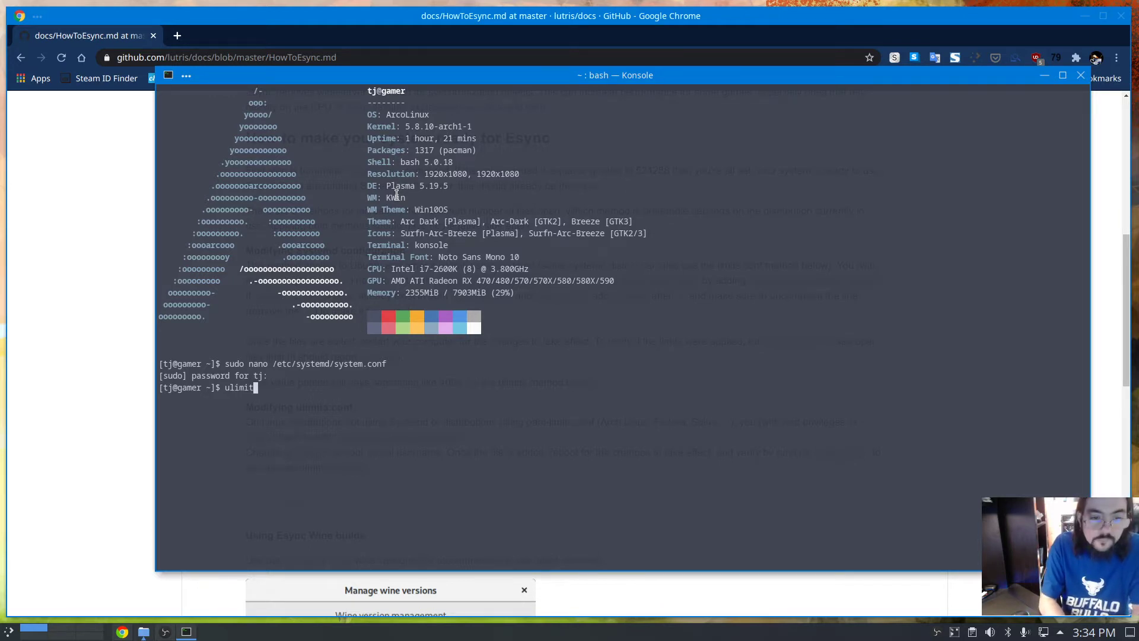
type(" -H")
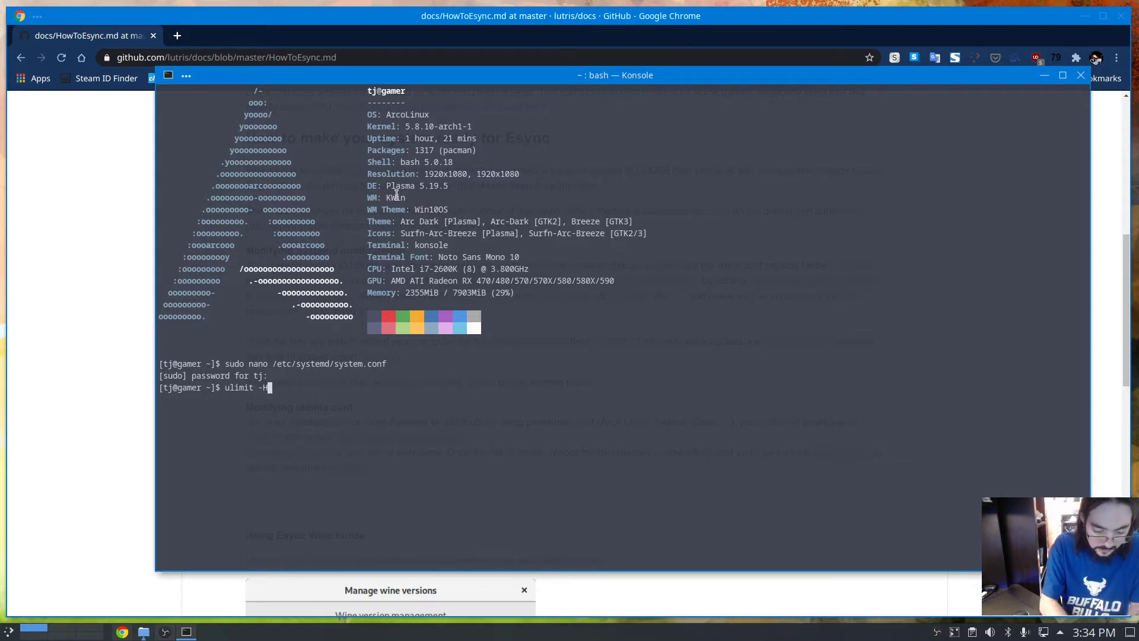
type("n")
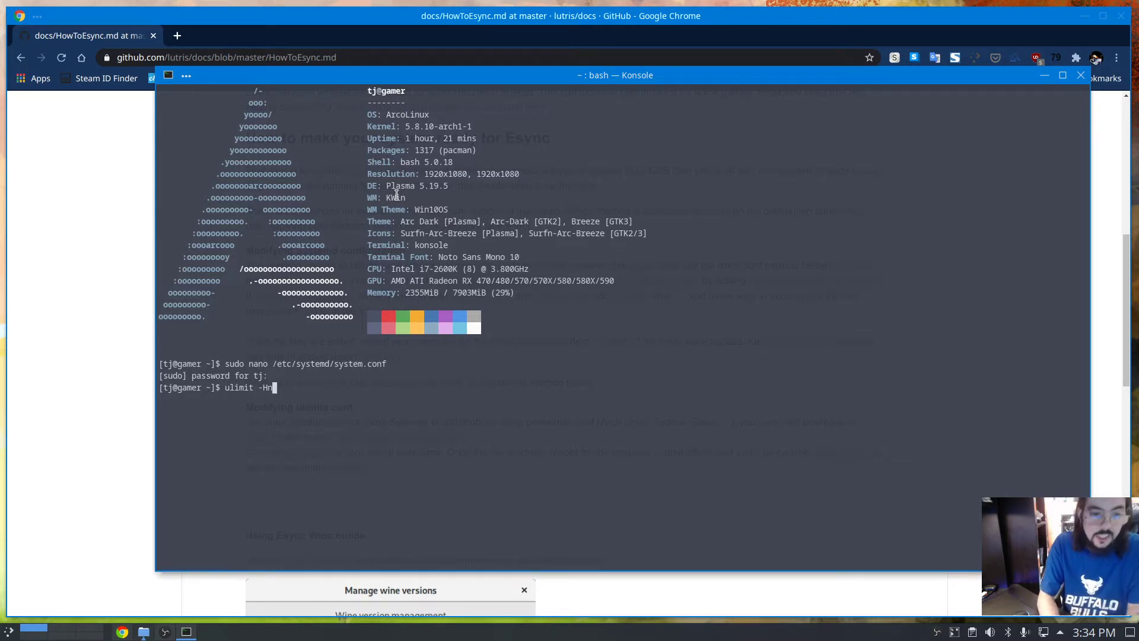
key("Return")
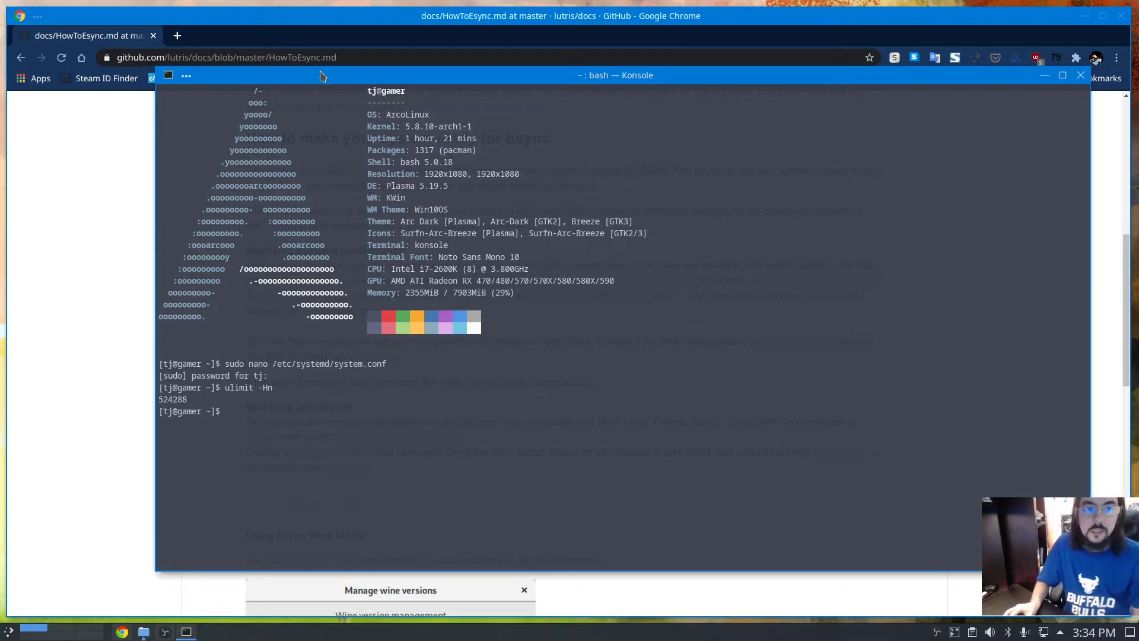
Switch to Chrome and review the system preparation instructions in HowToEsync.md, covering the ulimit check, Systemd configuration and ulimits.conf methods.
left_click_drag(315, 73, 485, 63)
left_click(169, 351)
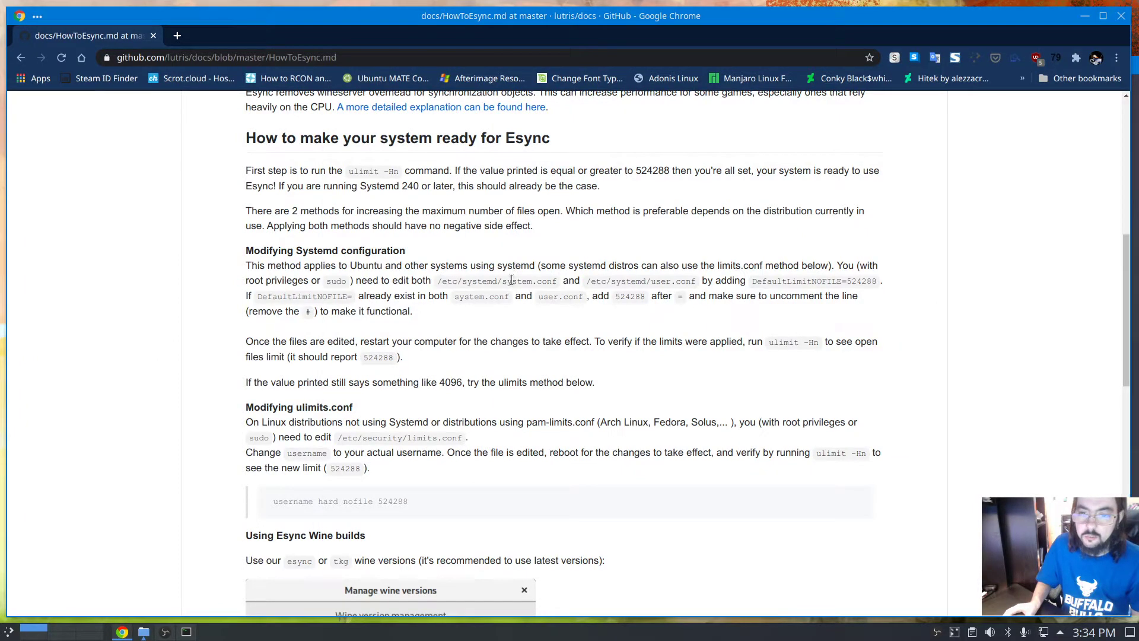
scroll(512, 280, "up", 1)
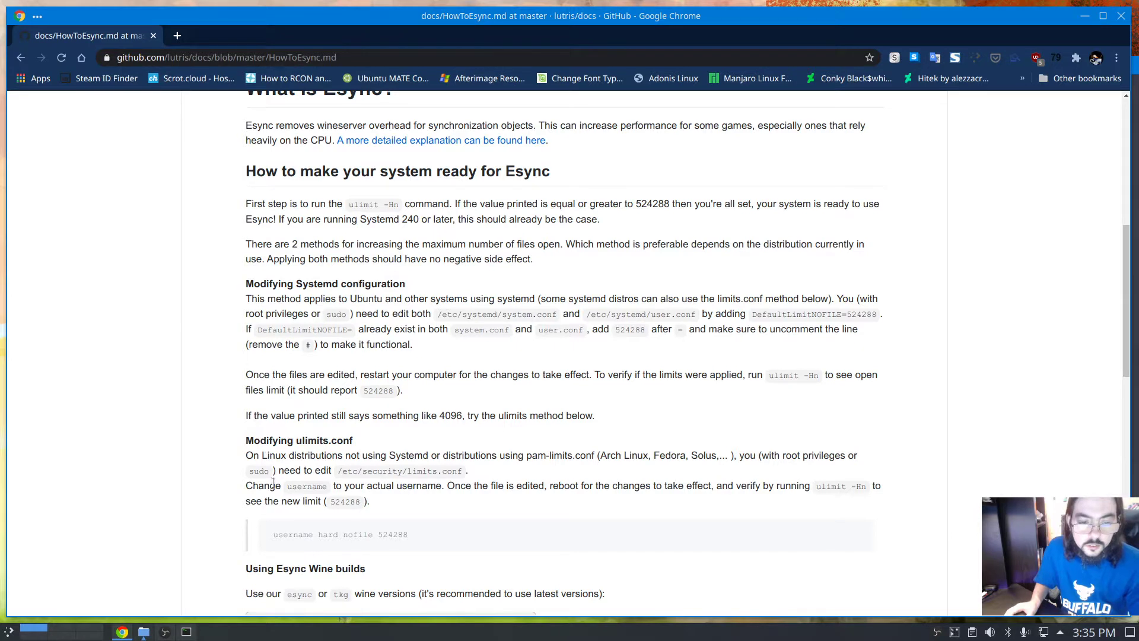
scroll(282, 495, "down", 2)
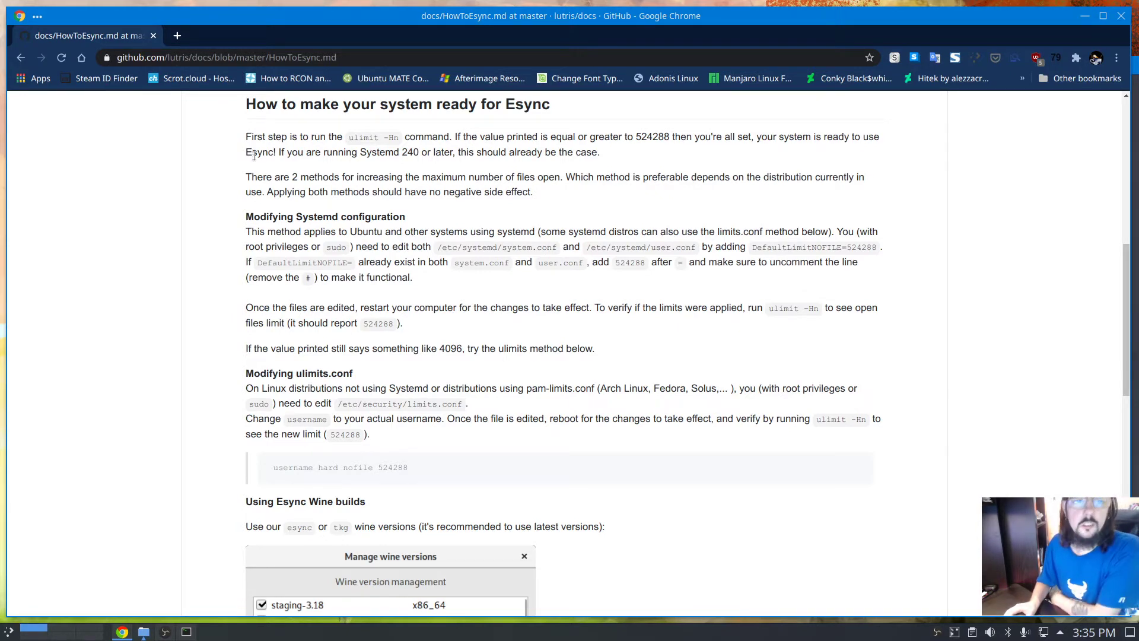
scroll(395, 282, "up", 3)
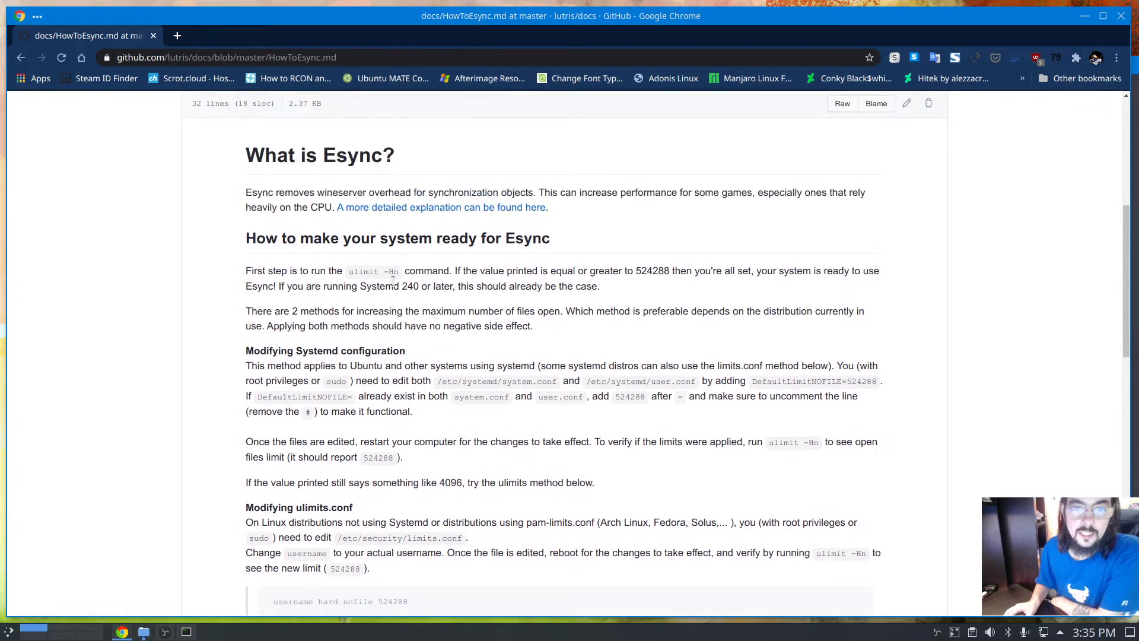
scroll(416, 423, "down", 4)
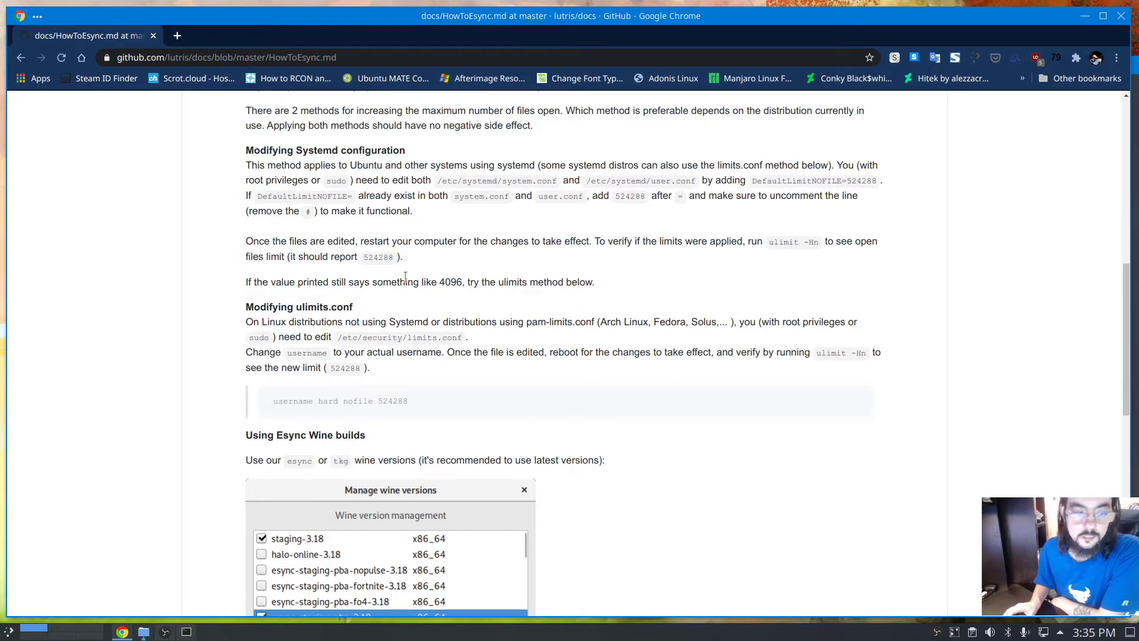
scroll(405, 277, "up", 5)
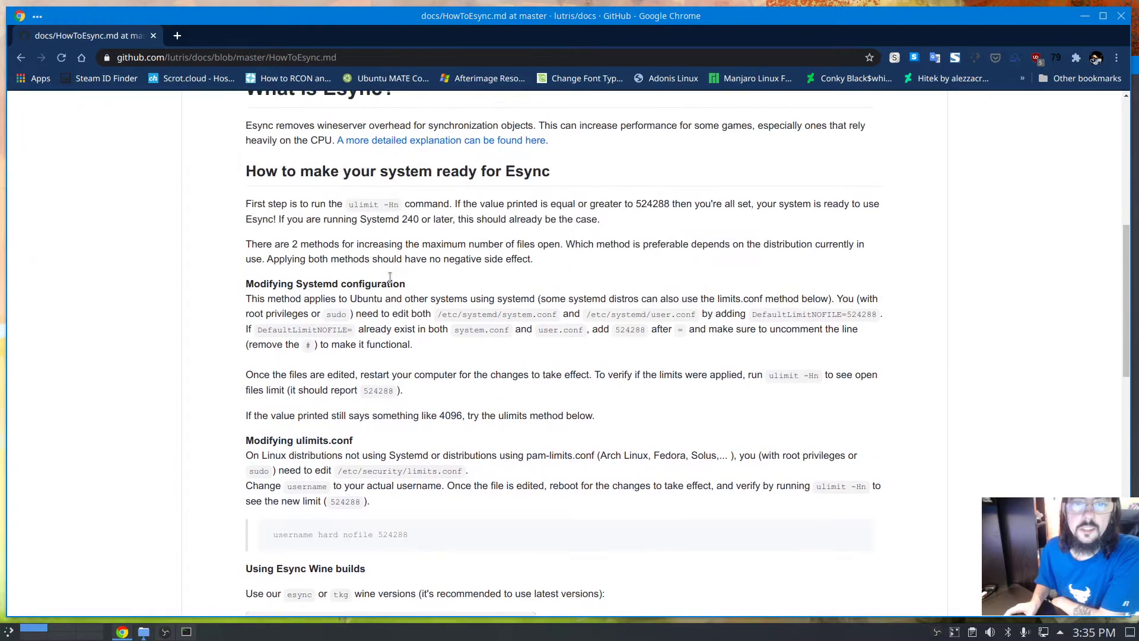
scroll(199, 394, "down", 3)
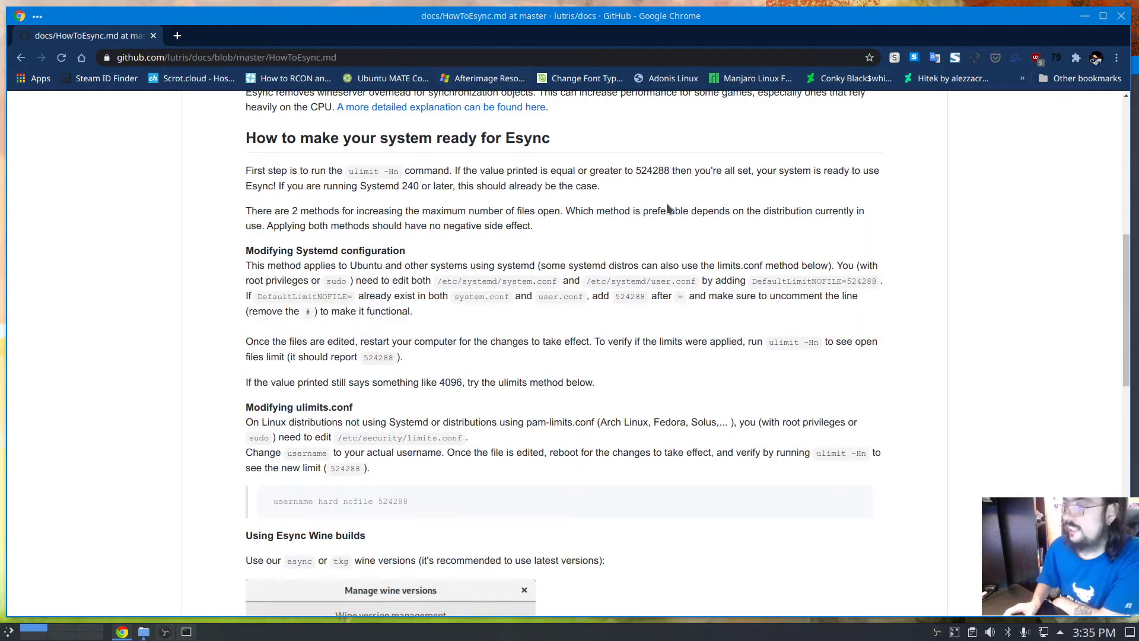
scroll(477, 262, "up", 4)
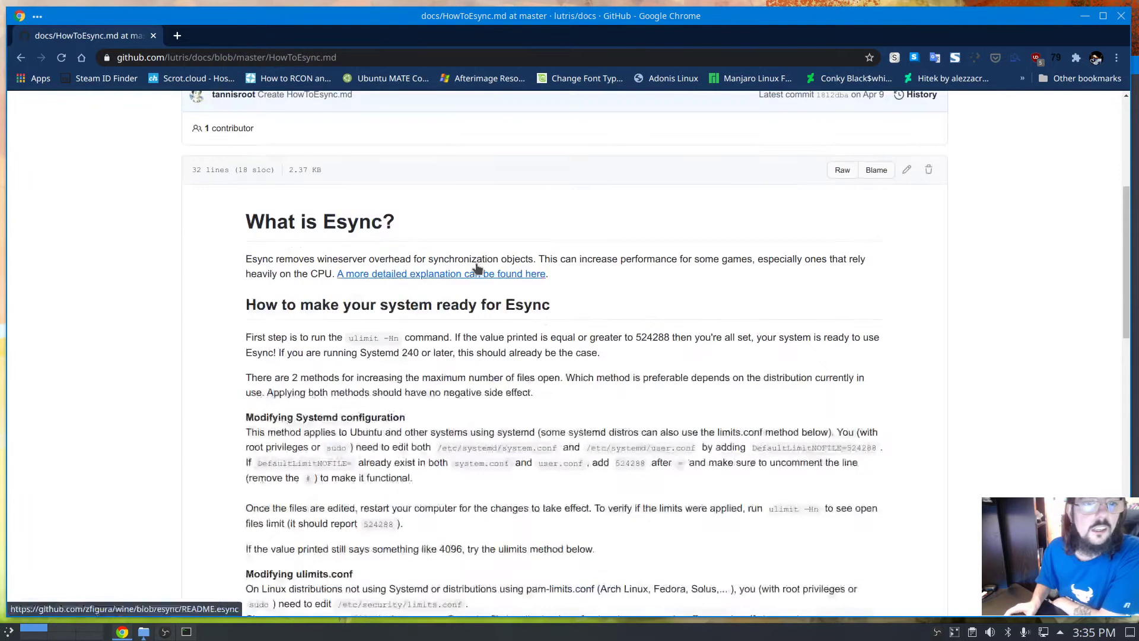
scroll(476, 265, "down", 3)
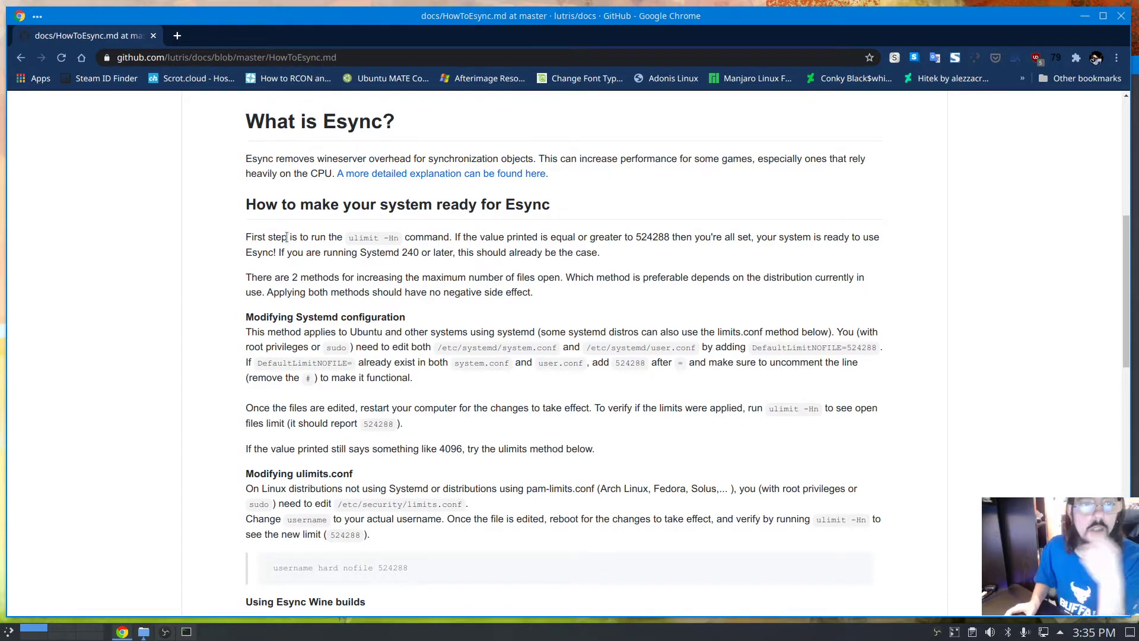
scroll(286, 235, "up", 3)
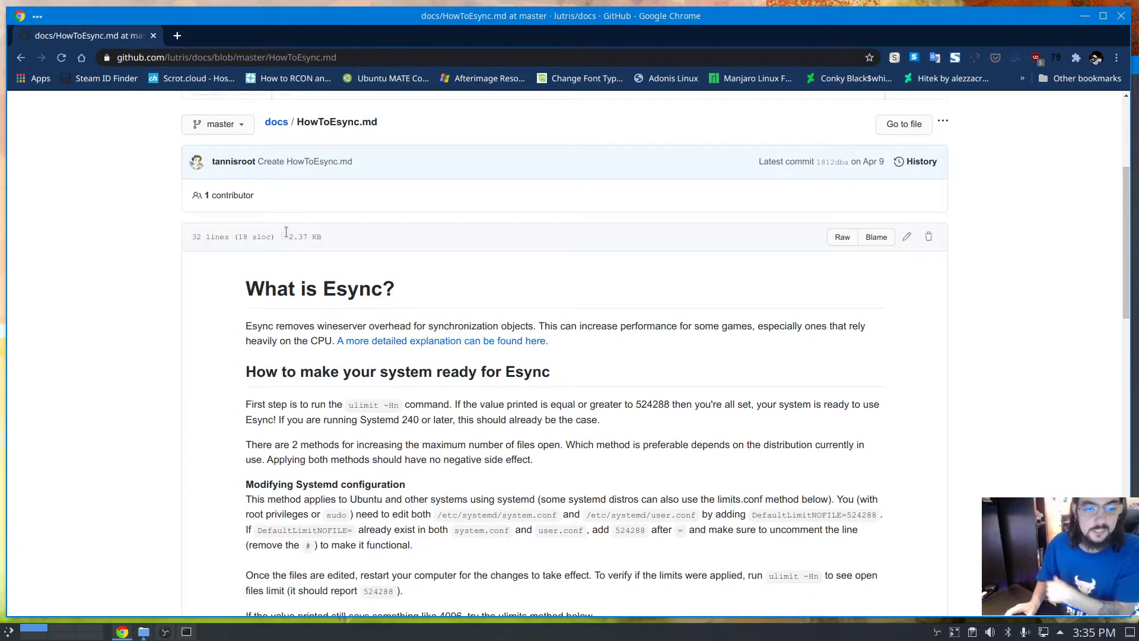
scroll(681, 287, "down", 1)
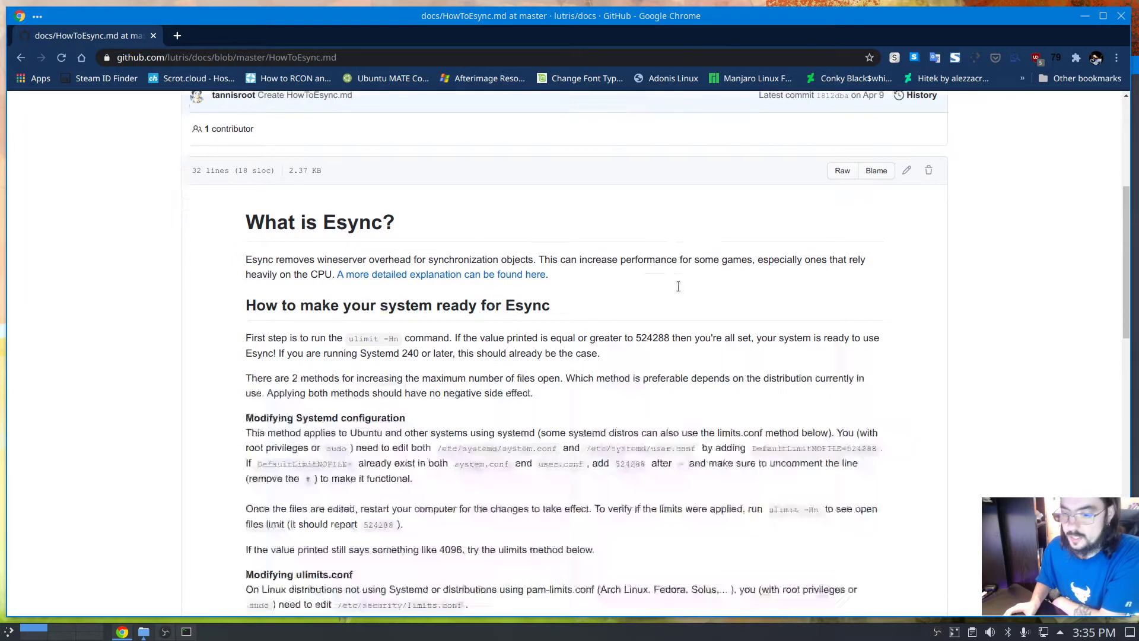
scroll(677, 286, "down", 3)
scroll(599, 254, "up", 3)
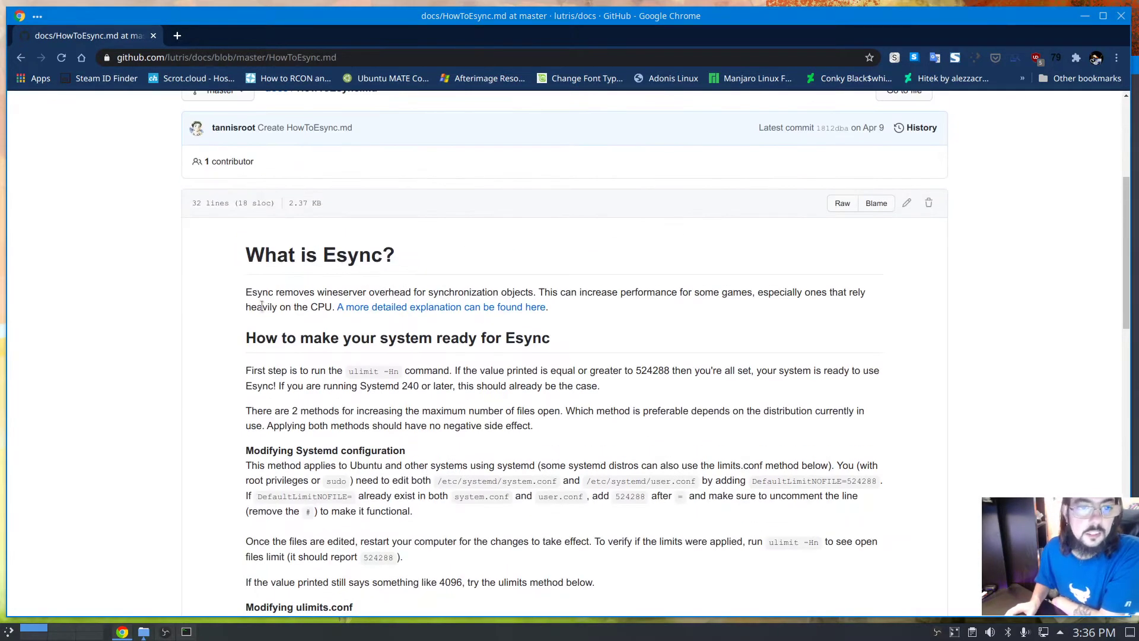
scroll(176, 173, "up", 5)
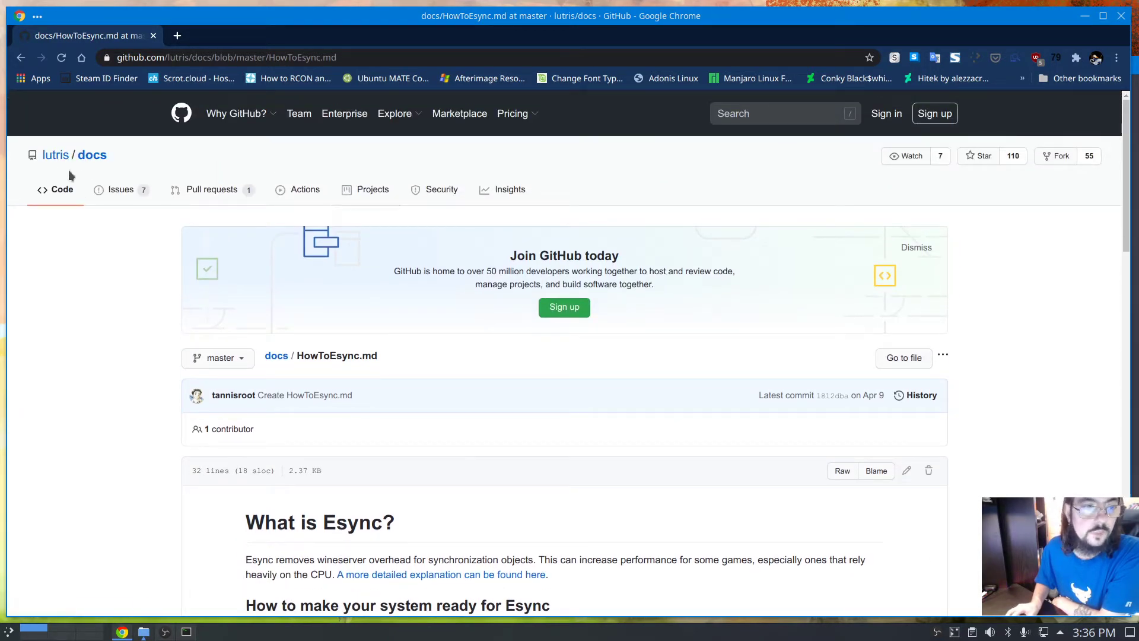
Return to the Lutris wiki, open the Installing drivers page, and follow its link to InstallingDrivers.md.
left_click(21, 59)
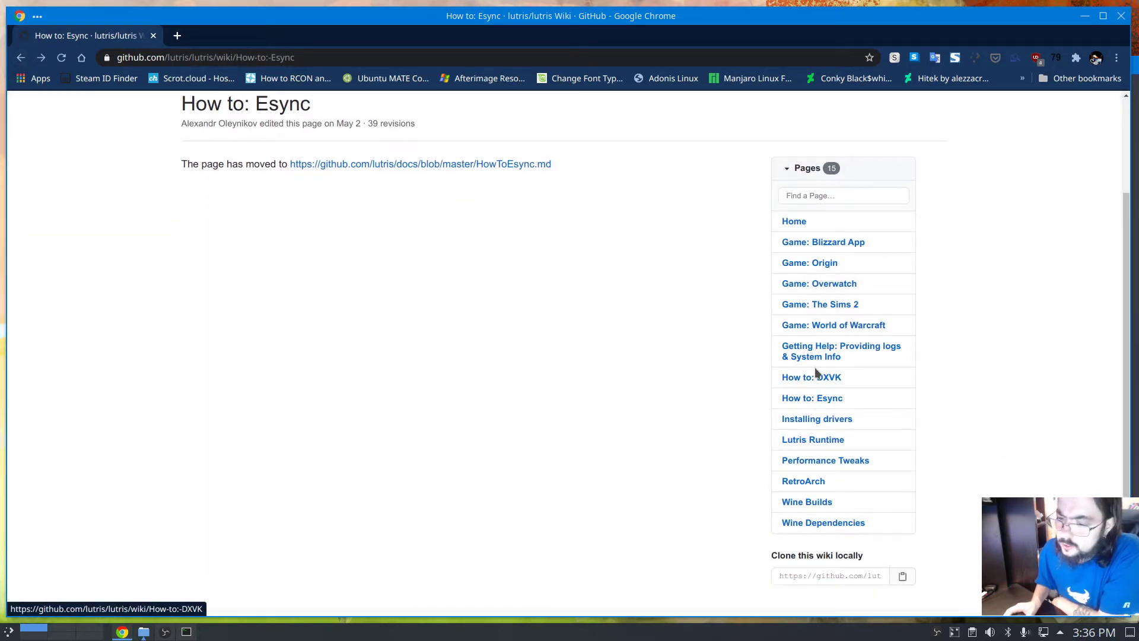
left_click(809, 420)
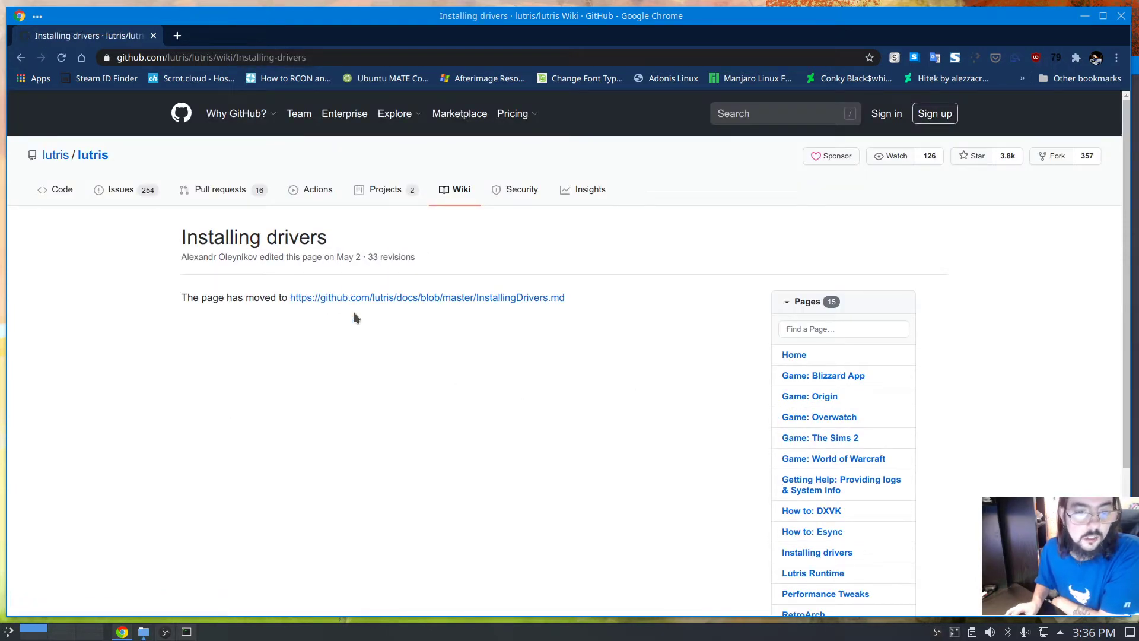
left_click(380, 298)
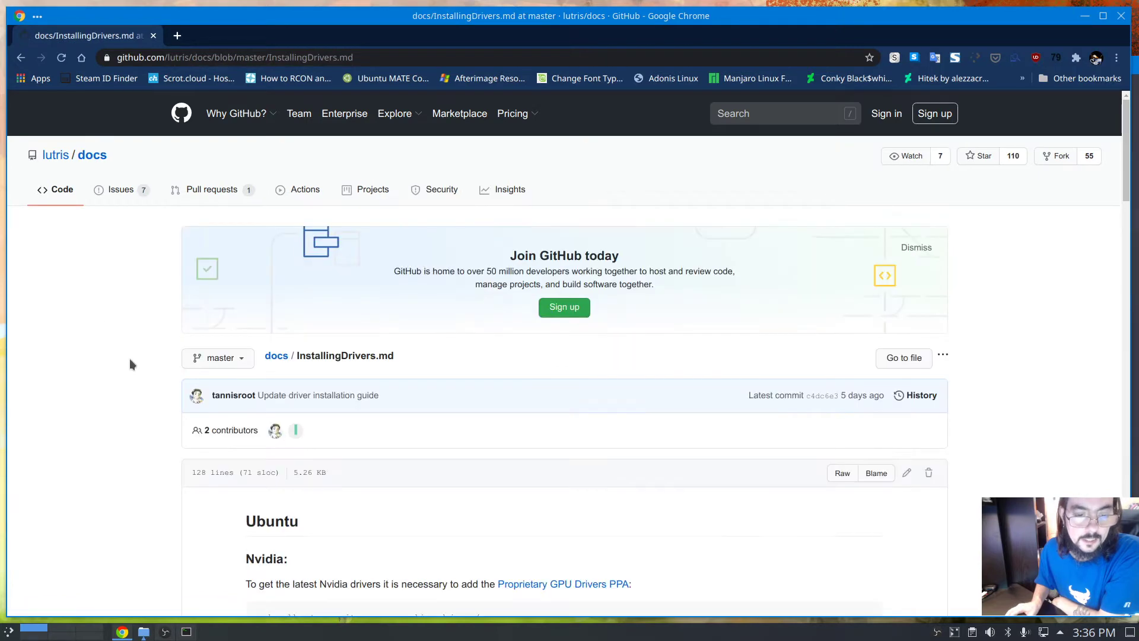
Examine the Ubuntu driver instructions for Nvidia and AMD / Intel graphics cards.
scroll(179, 387, "down", 6)
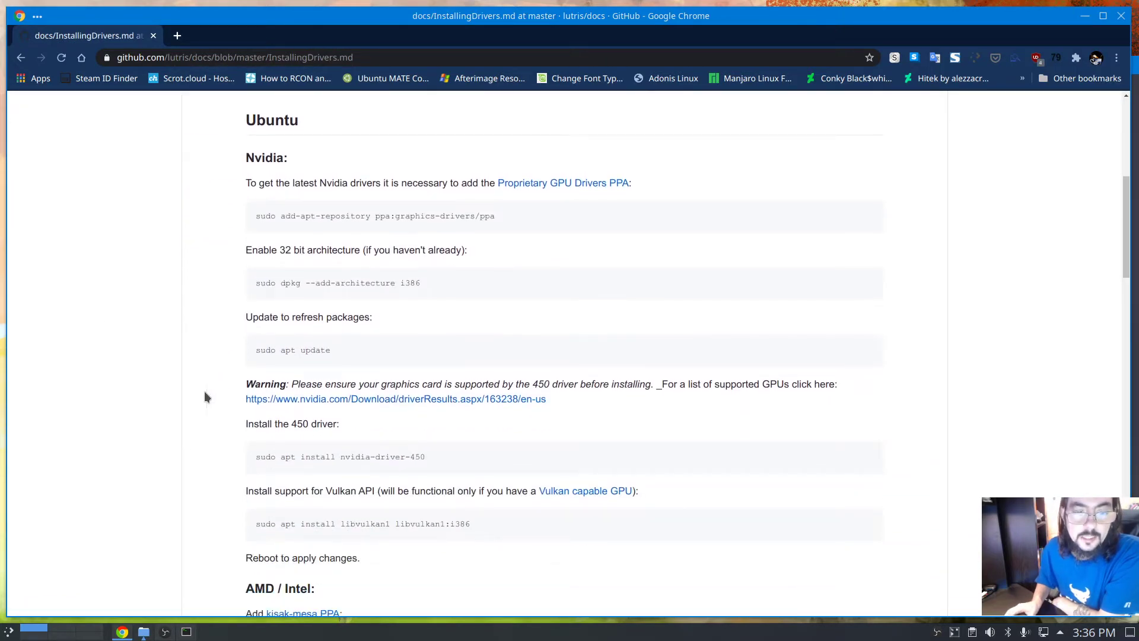
scroll(255, 348, "down", 3)
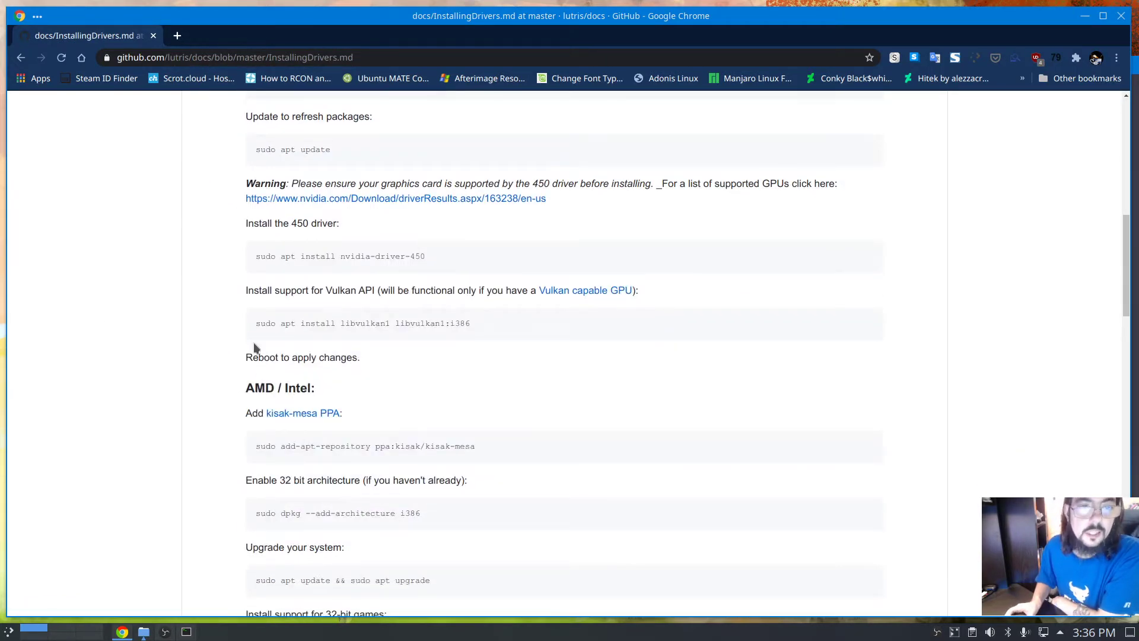
scroll(254, 348, "up", 5)
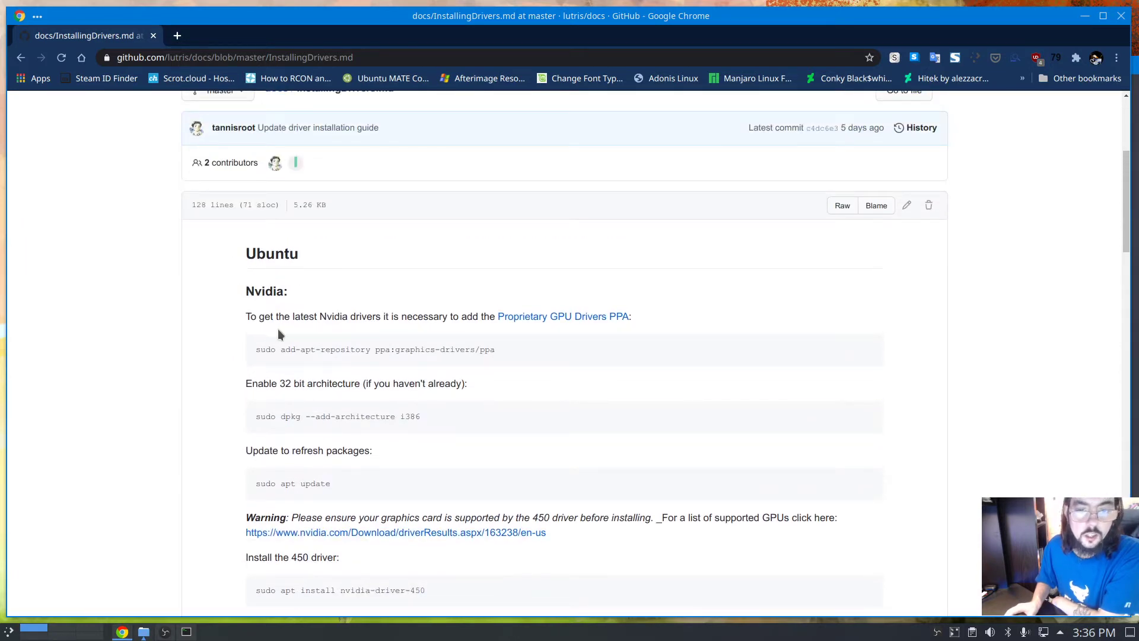
scroll(217, 358, "down", 5)
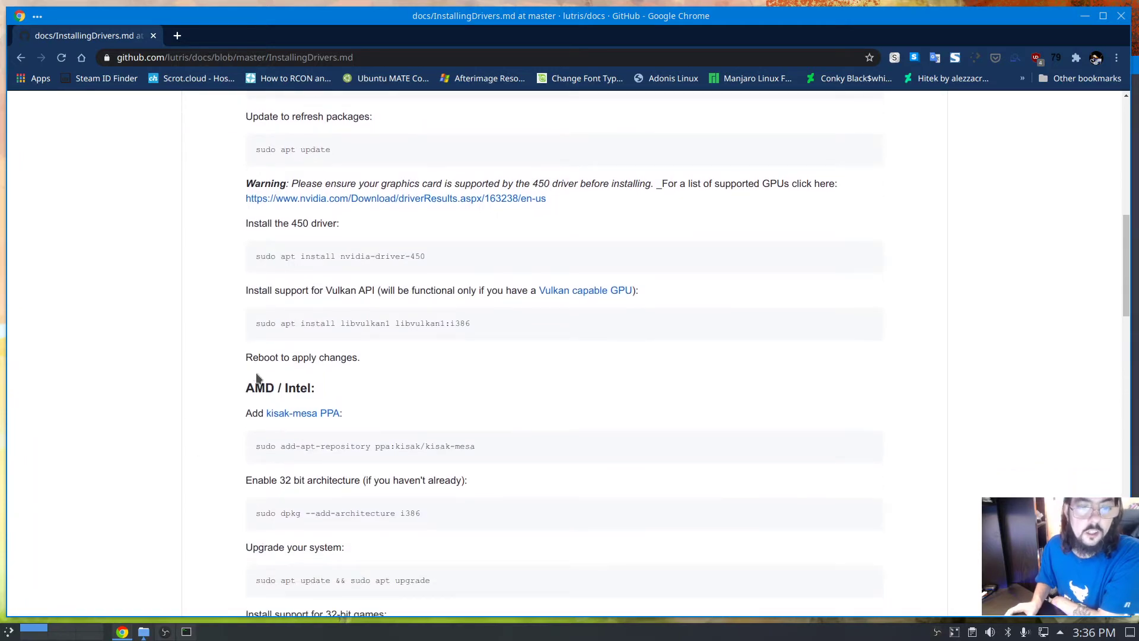
scroll(362, 412, "down", 1)
scroll(371, 419, "down", 3)
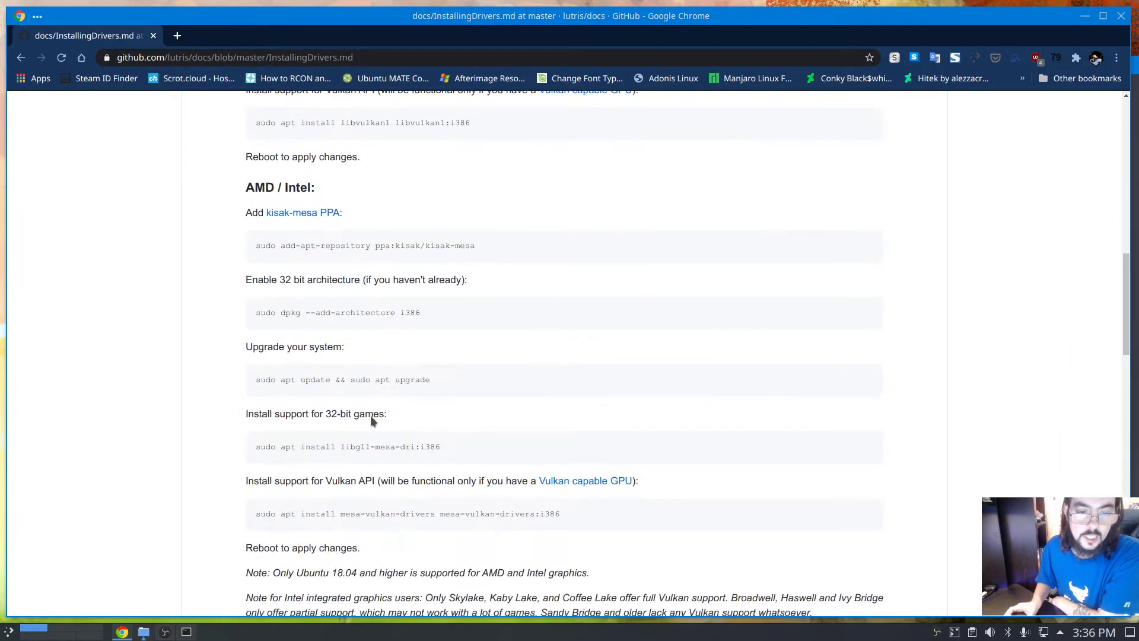
scroll(294, 234, "up", 7)
scroll(294, 235, "down", 8)
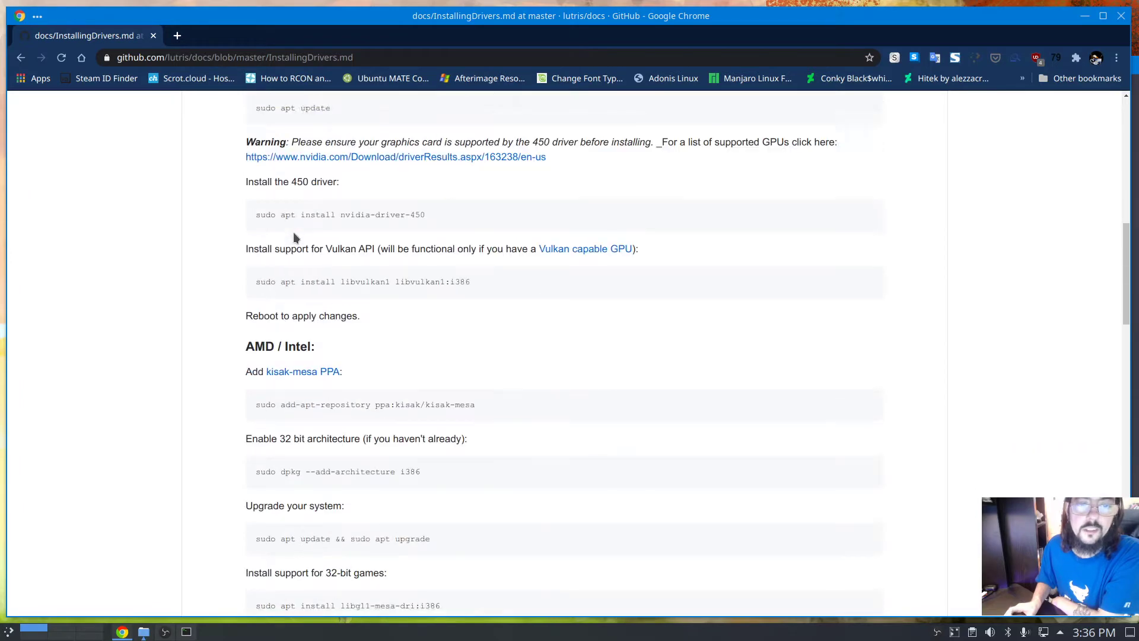
Select the Nvidia driver installation command in the Arch / Manjaro / Other Arch derivatives section.
scroll(294, 235, "down", 6)
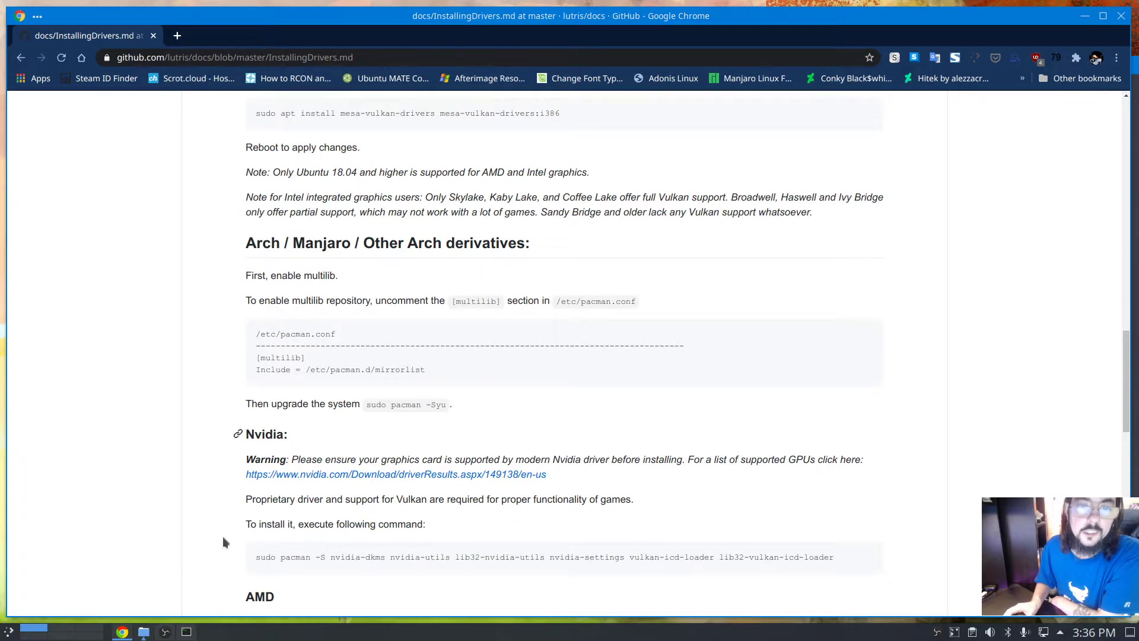
scroll(218, 522, "down", 1)
scroll(217, 522, "down", 3)
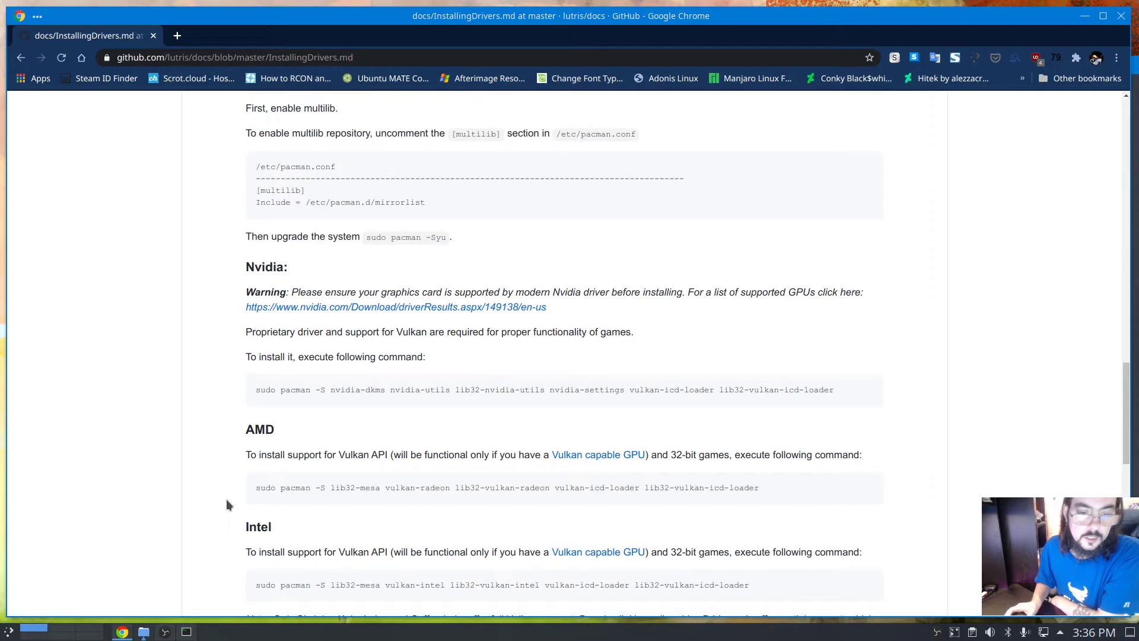
triple_click(393, 389)
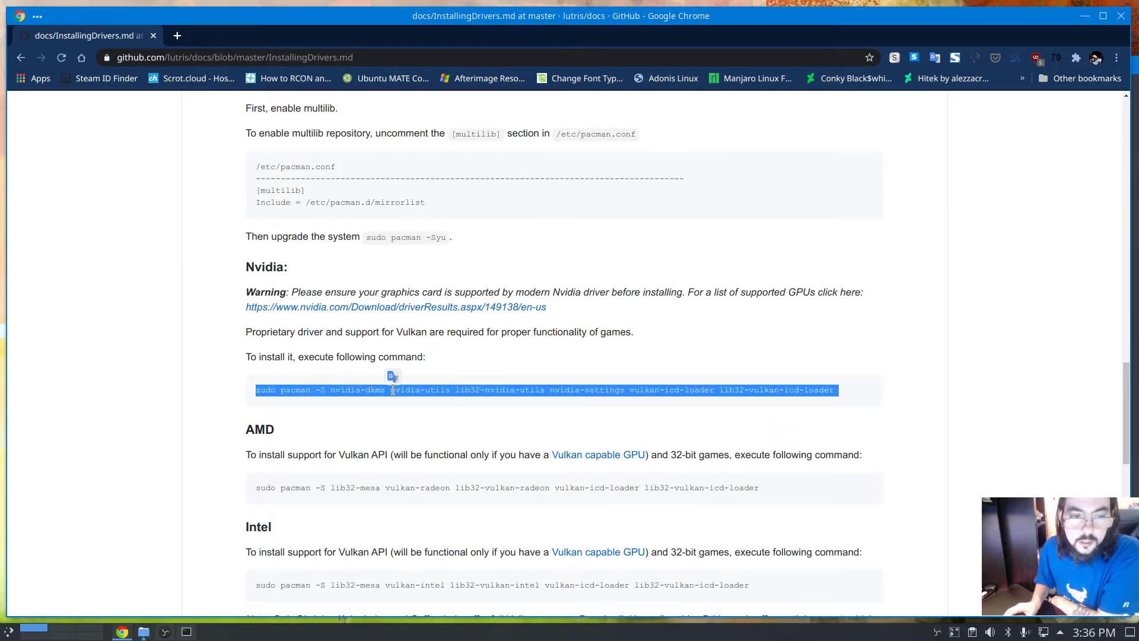
Select the AMD driver installation command in the Arch / Manjaro / Other Arch derivatives section.
triple_click(402, 486)
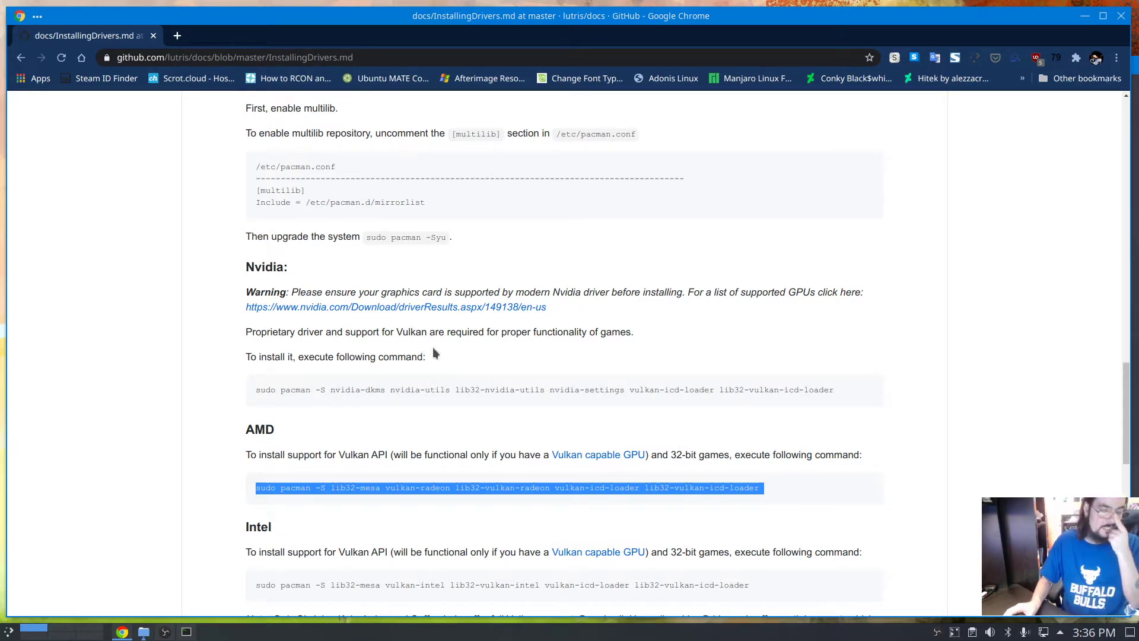
scroll(313, 394, "up", 5)
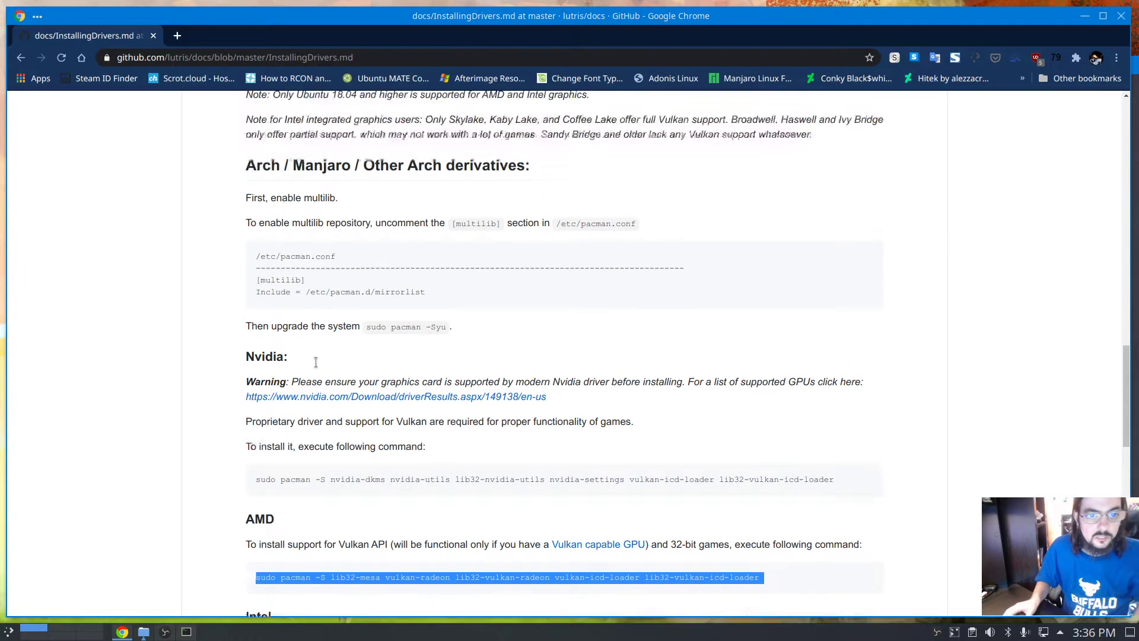
scroll(298, 362, "up", 10)
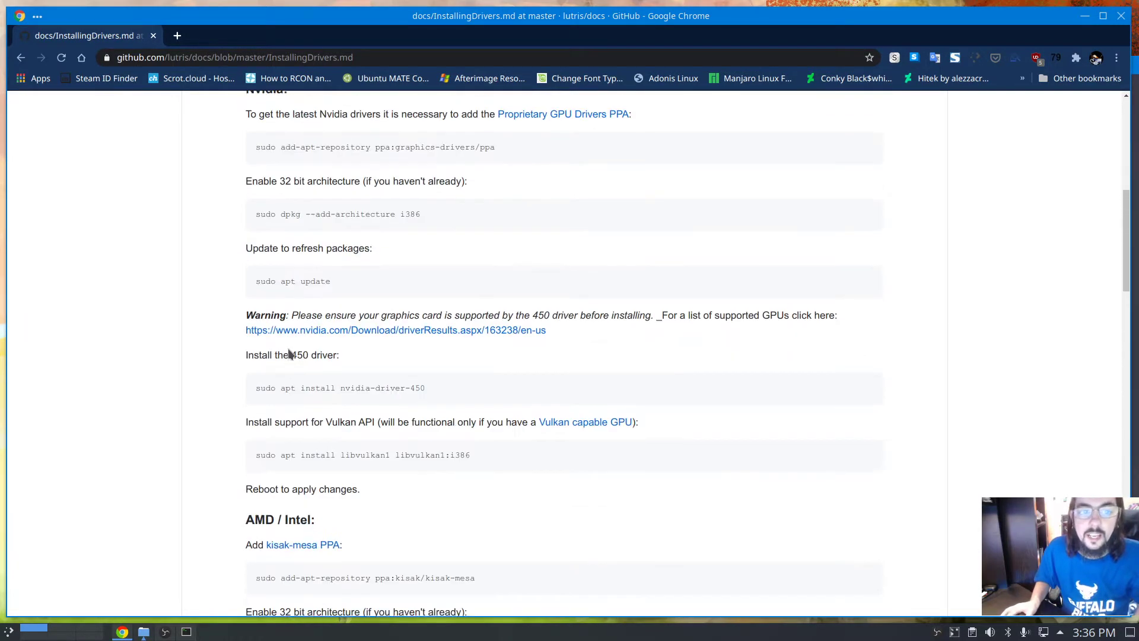
scroll(288, 354, "up", 8)
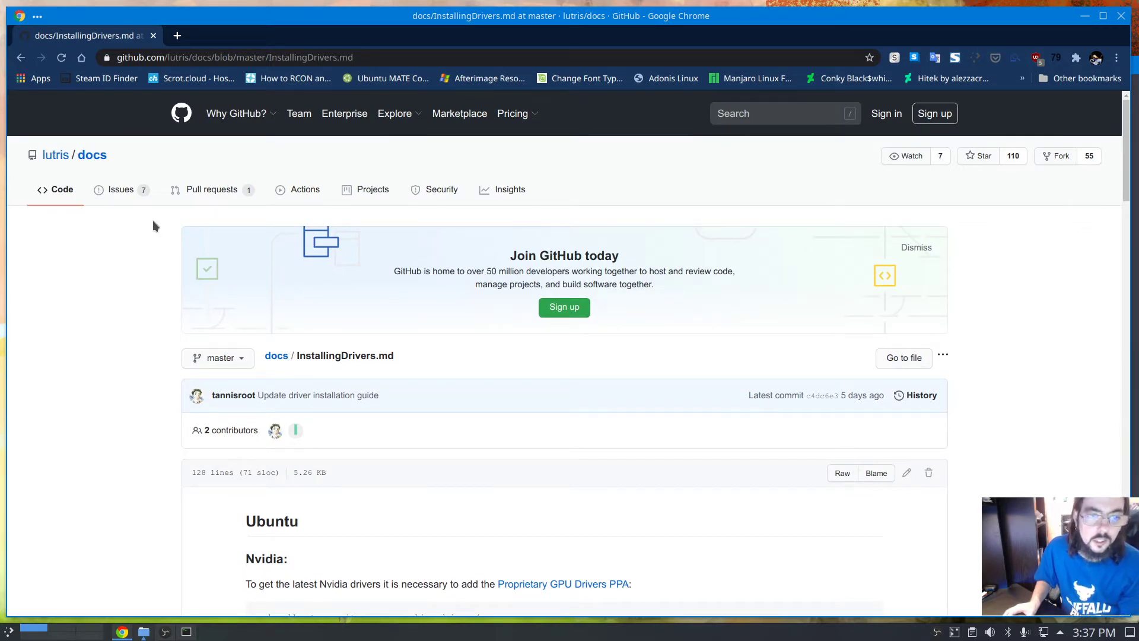
Return to the Lutris wiki, open the Wine Dependencies page, and follow its link to WineDependencies.md.
left_click(21, 57)
scroll(680, 485, "down", 2)
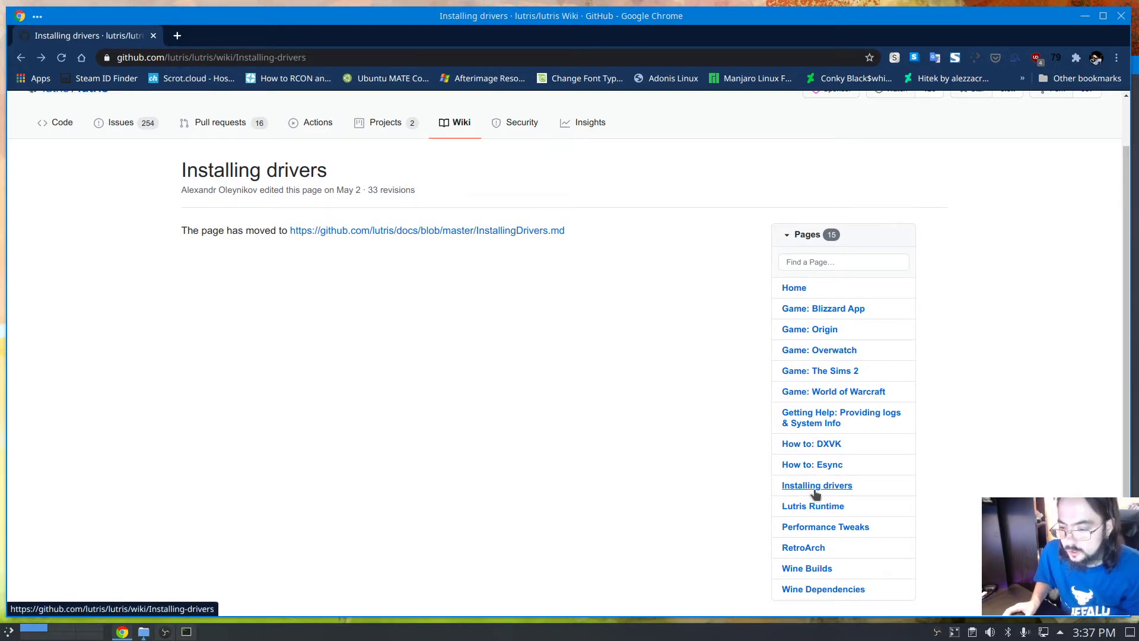
left_click(812, 591)
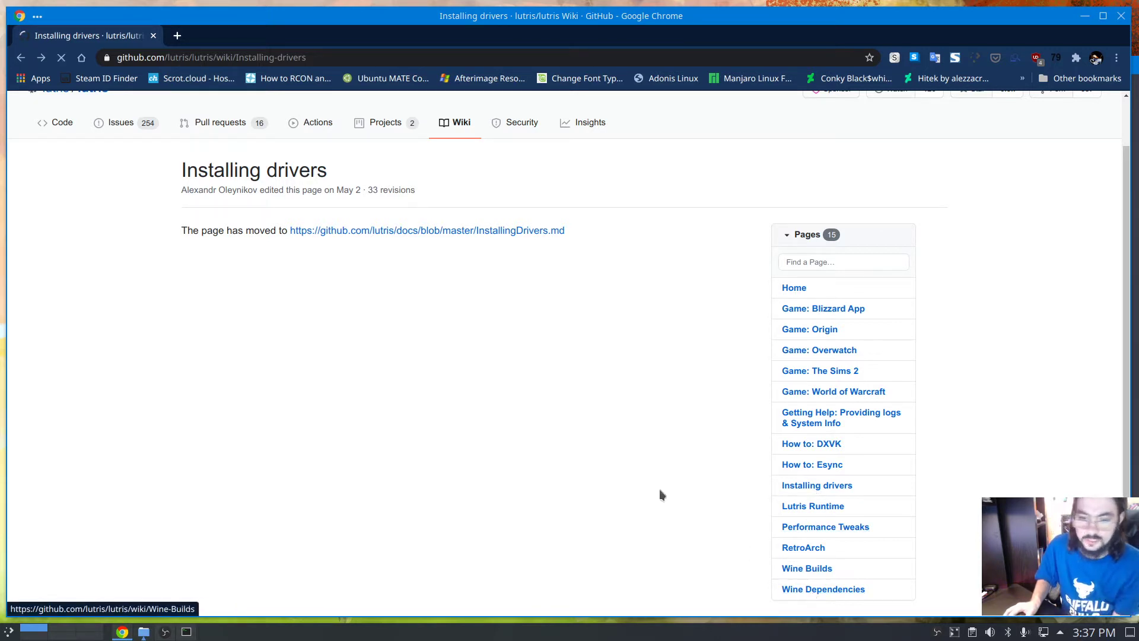
left_click(334, 302)
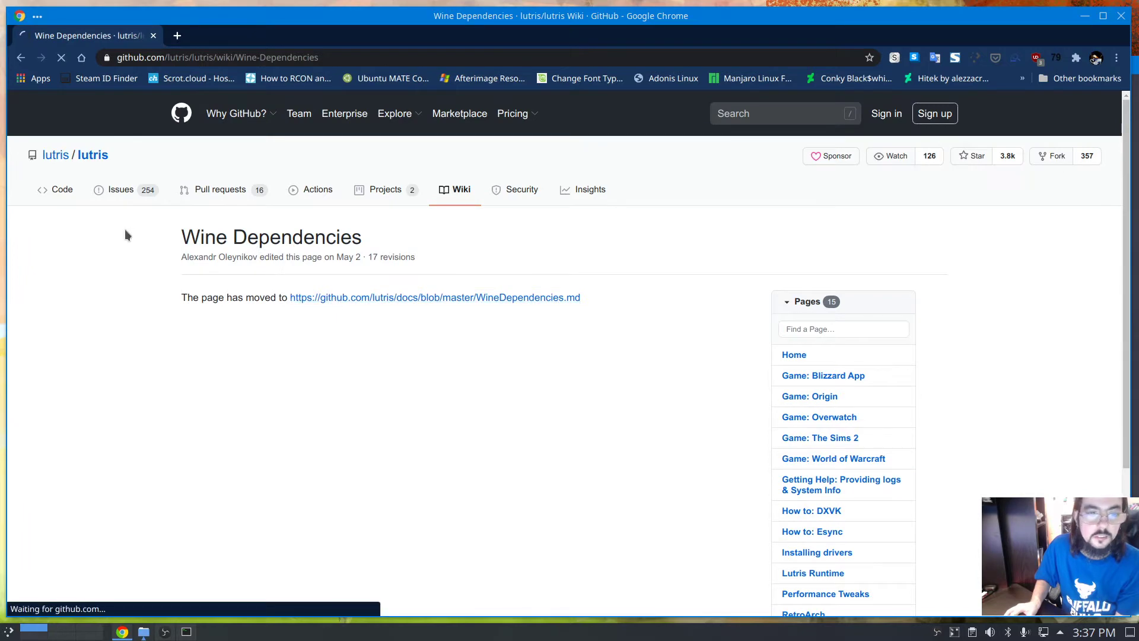
Find the Arch/Antergos/Manjaro section and select its full wine-staging and library installation command.
scroll(125, 229, "down", 5)
scroll(204, 352, "down", 8)
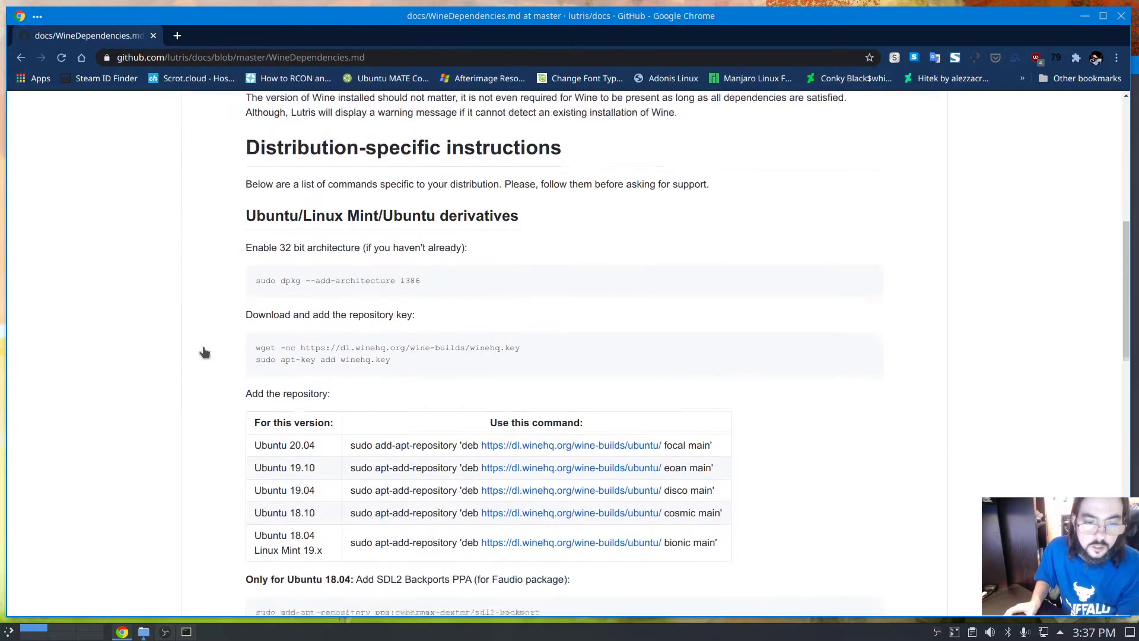
scroll(203, 353, "down", 5)
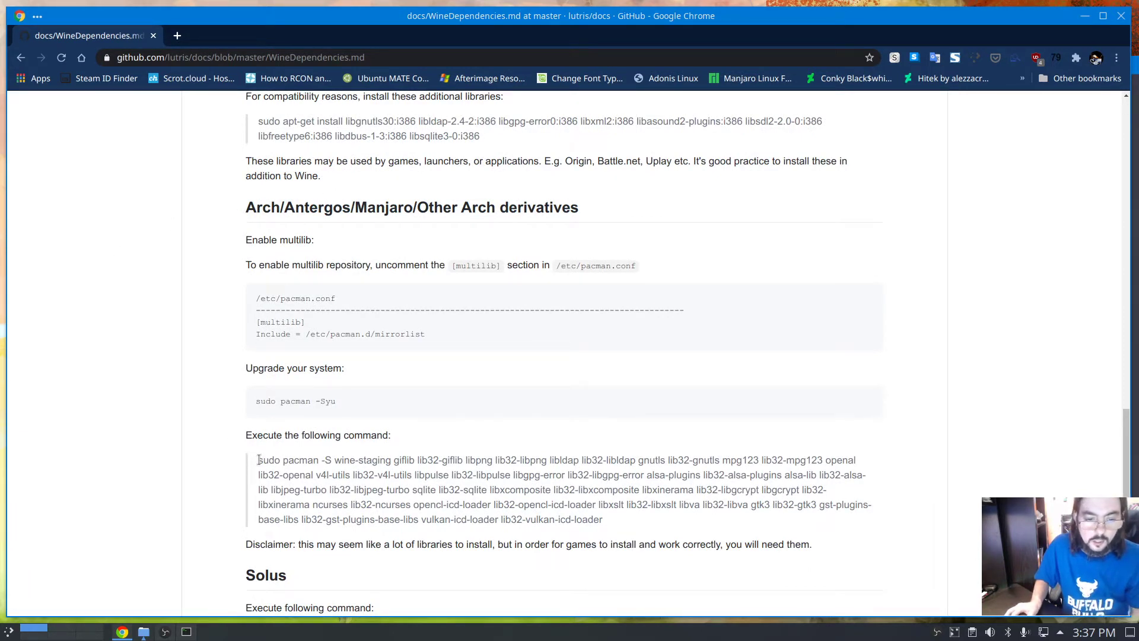
left_click_drag(264, 454, 640, 523)
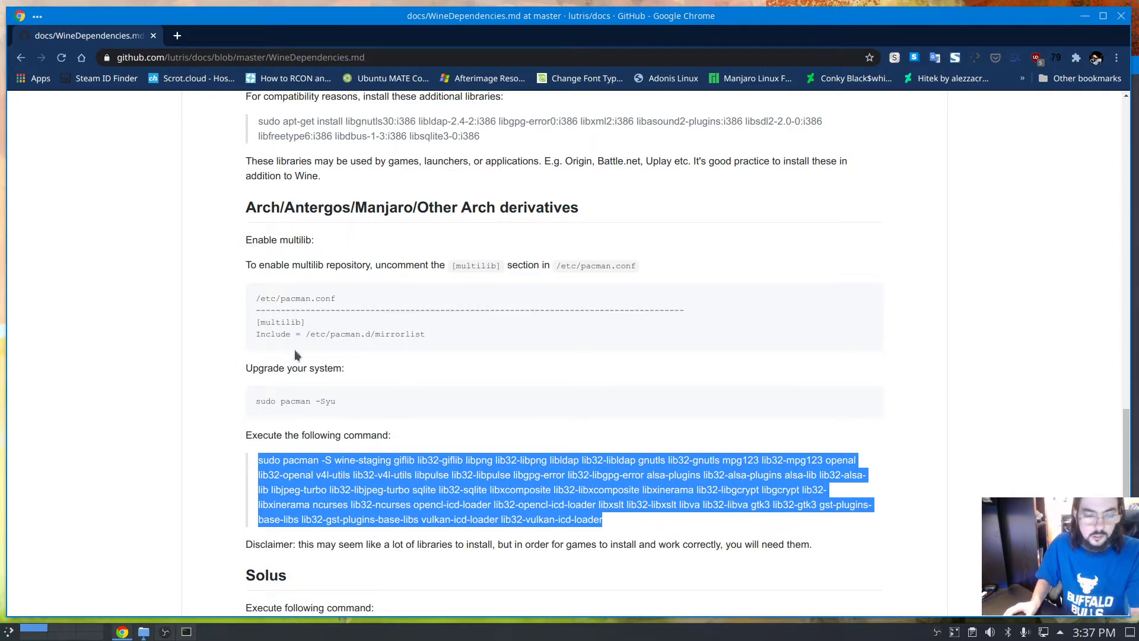
Switch to Konsole, clear the terminal screen, and return to the Wine dependencies page in Chrome.
left_click(186, 631)
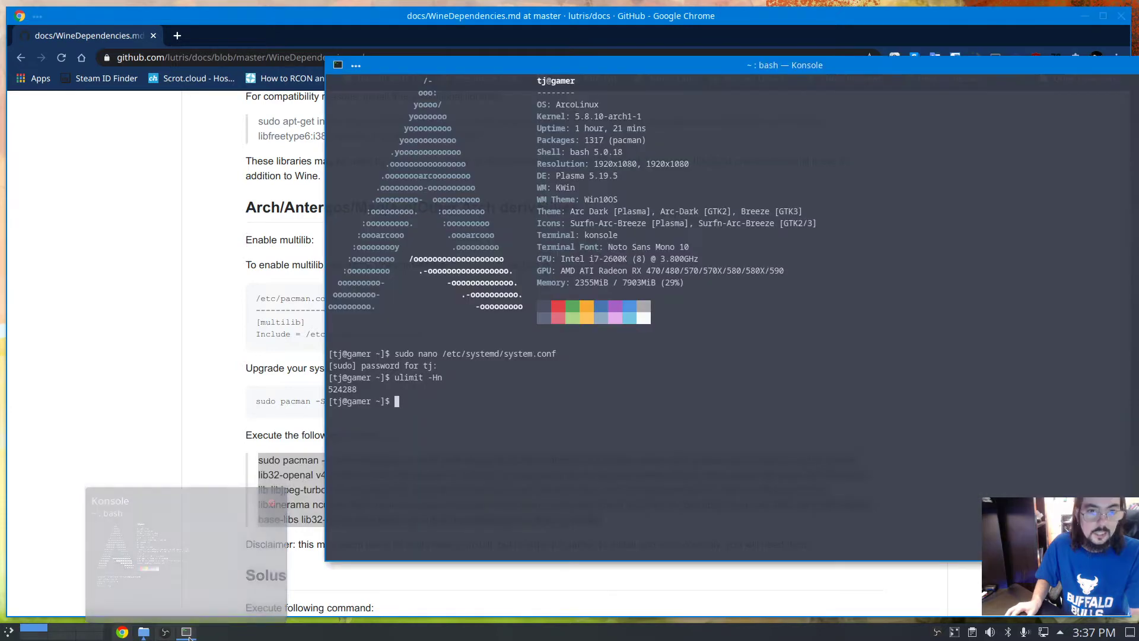
left_click(188, 637)
left_click(187, 633)
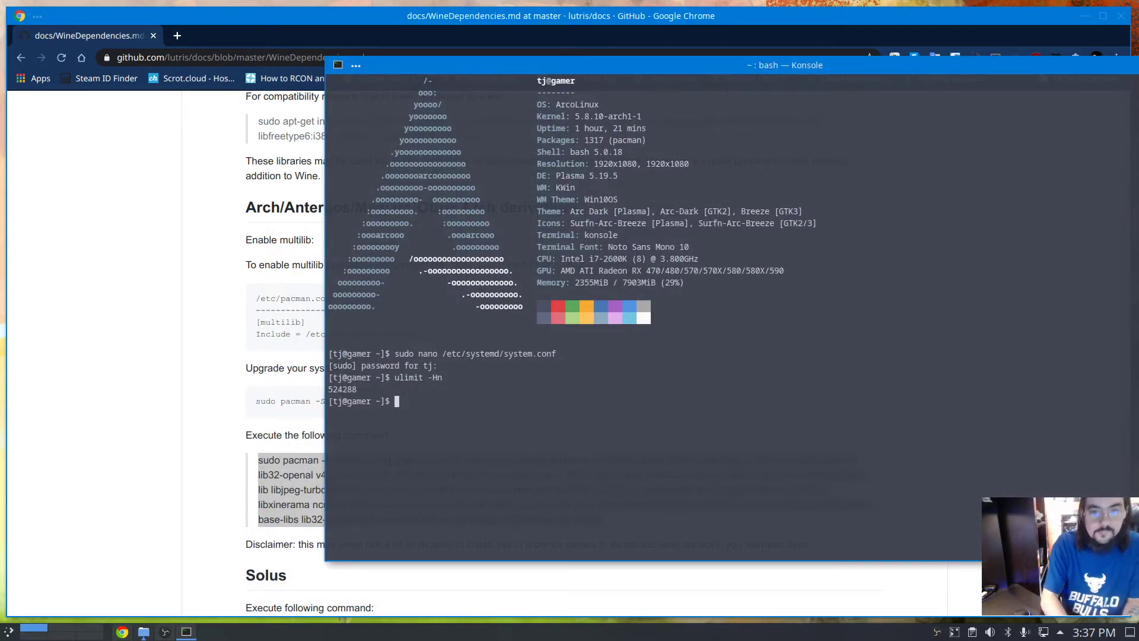
key("ctrl+l")
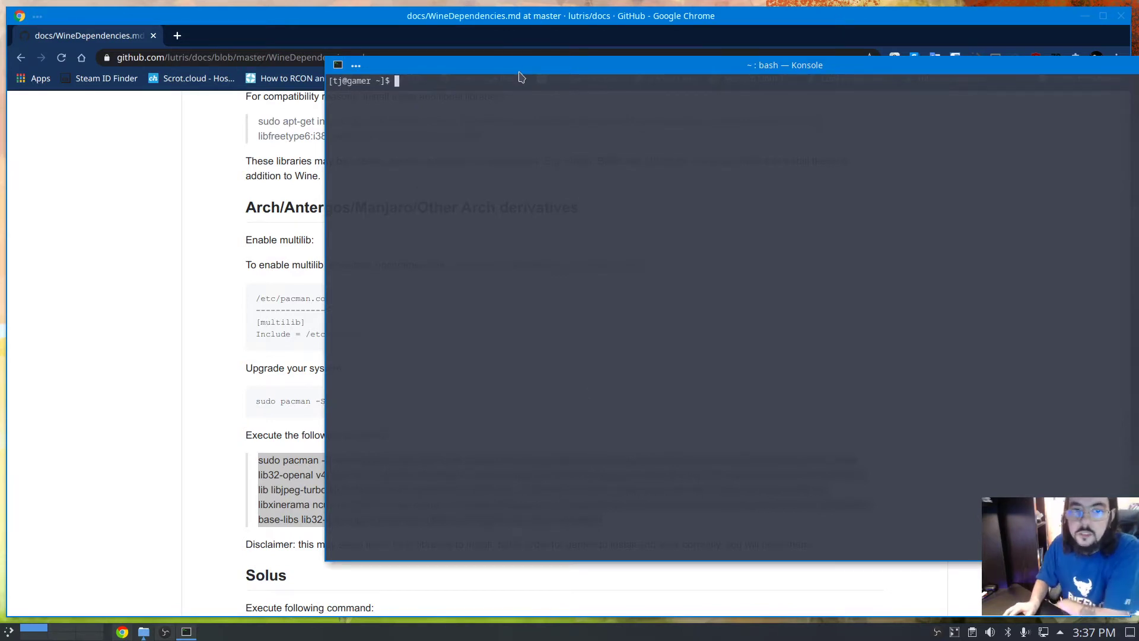
left_click_drag(535, 66, 473, 72)
left_click(79, 400)
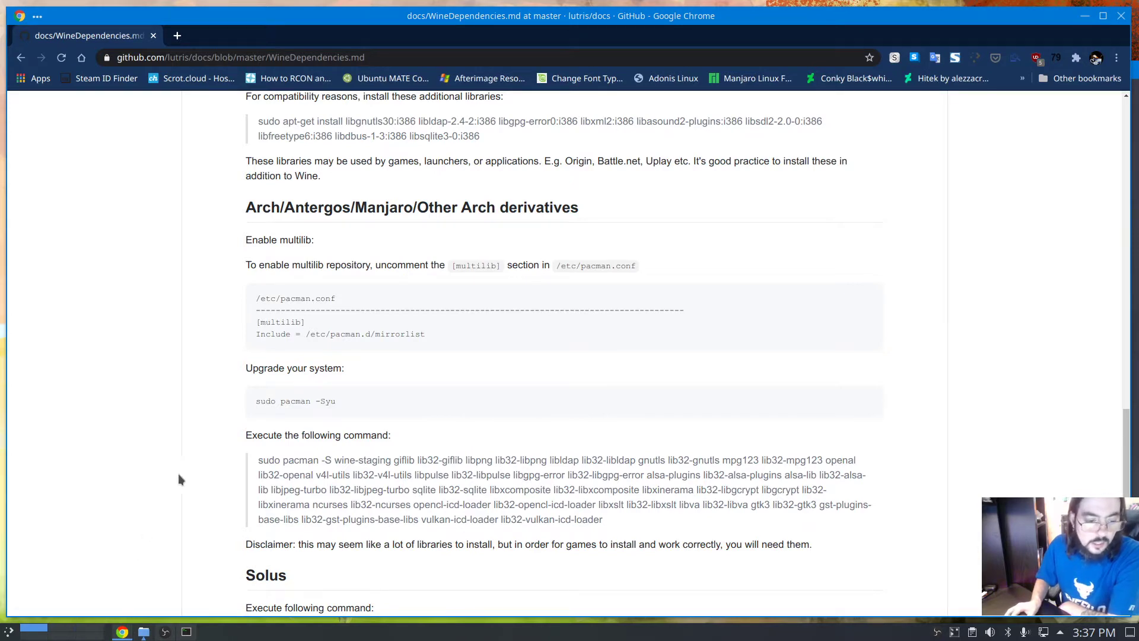
scroll(197, 374, "down", 1)
scroll(197, 373, "up", 4)
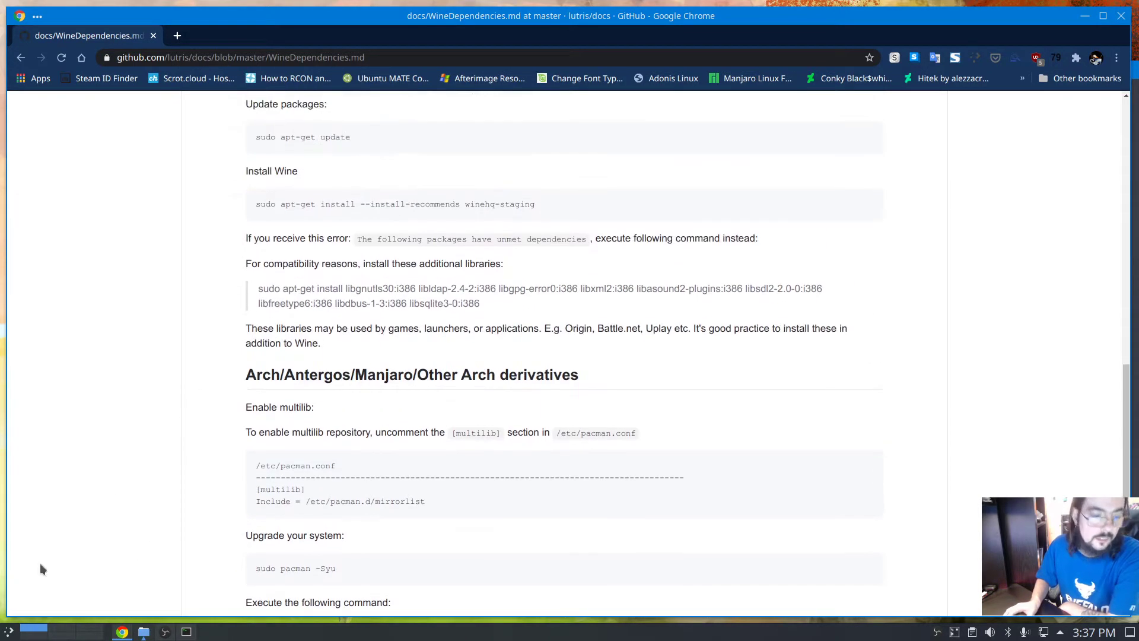
left_click(9, 632)
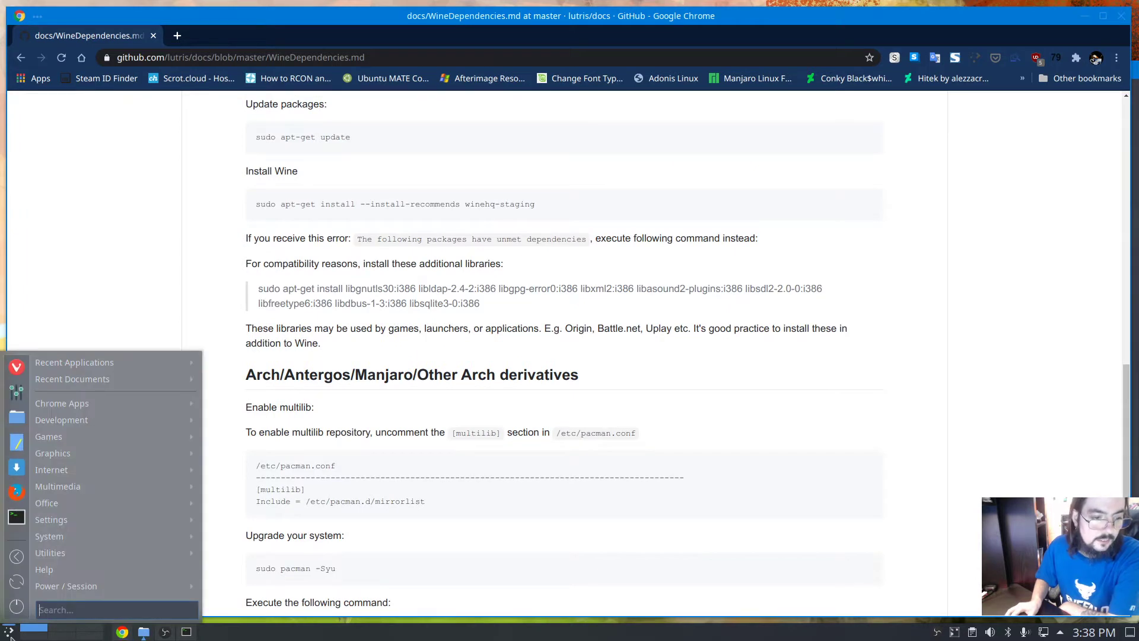
left_click(11, 636)
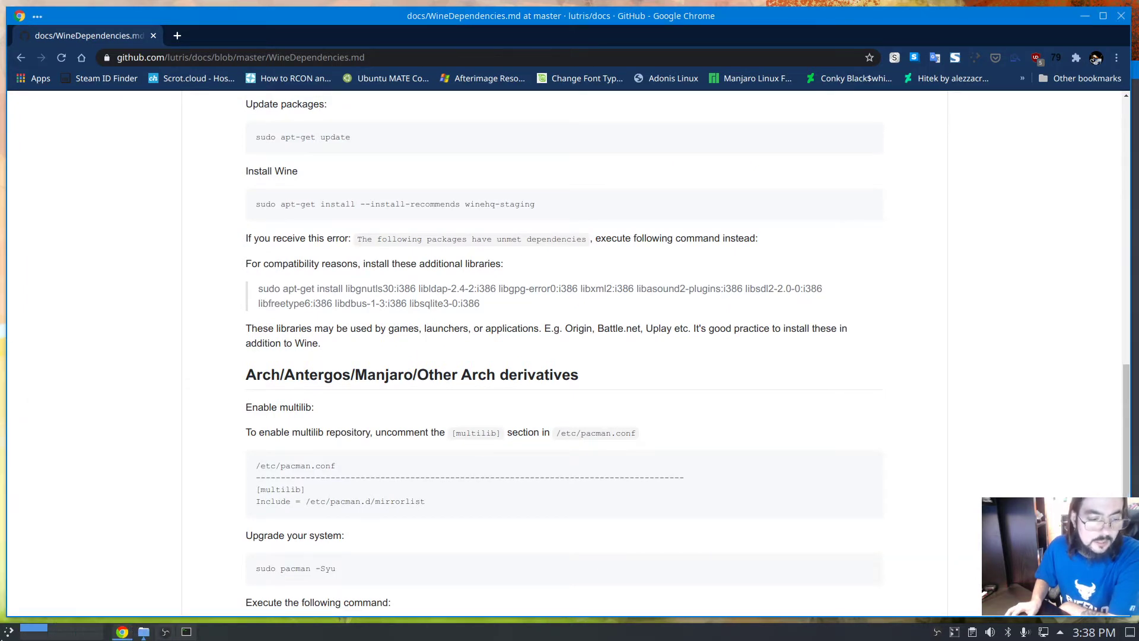
Find Add/Remove Software by searching the installed applications for "add", launch it, and reposition its window.
left_click(9, 631)
mouse_move(42, 444)
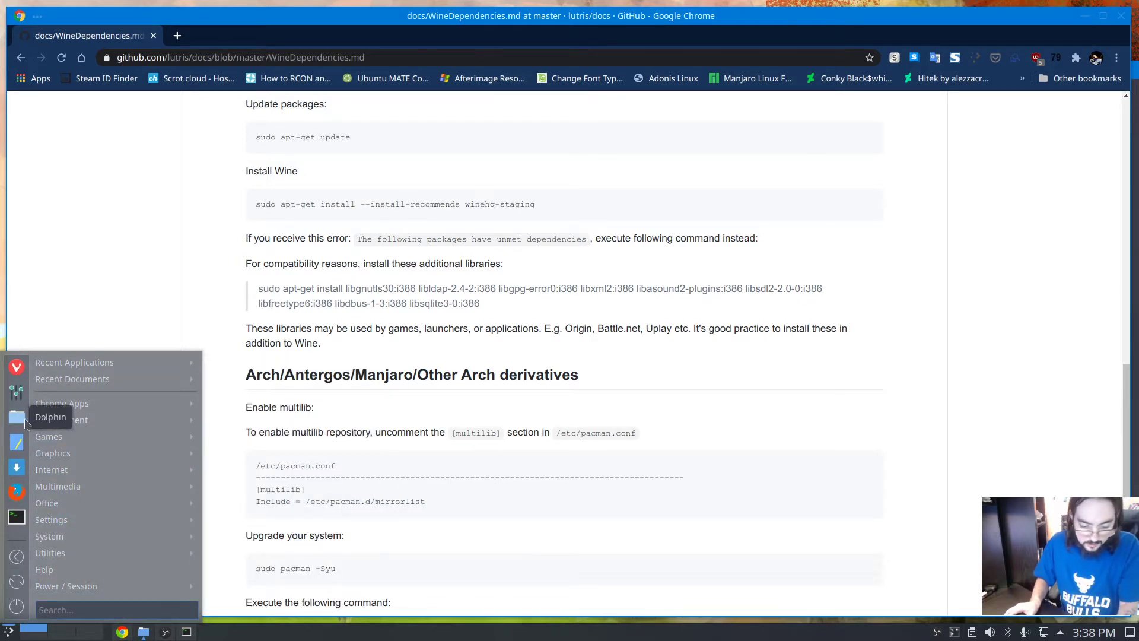
type("ad")
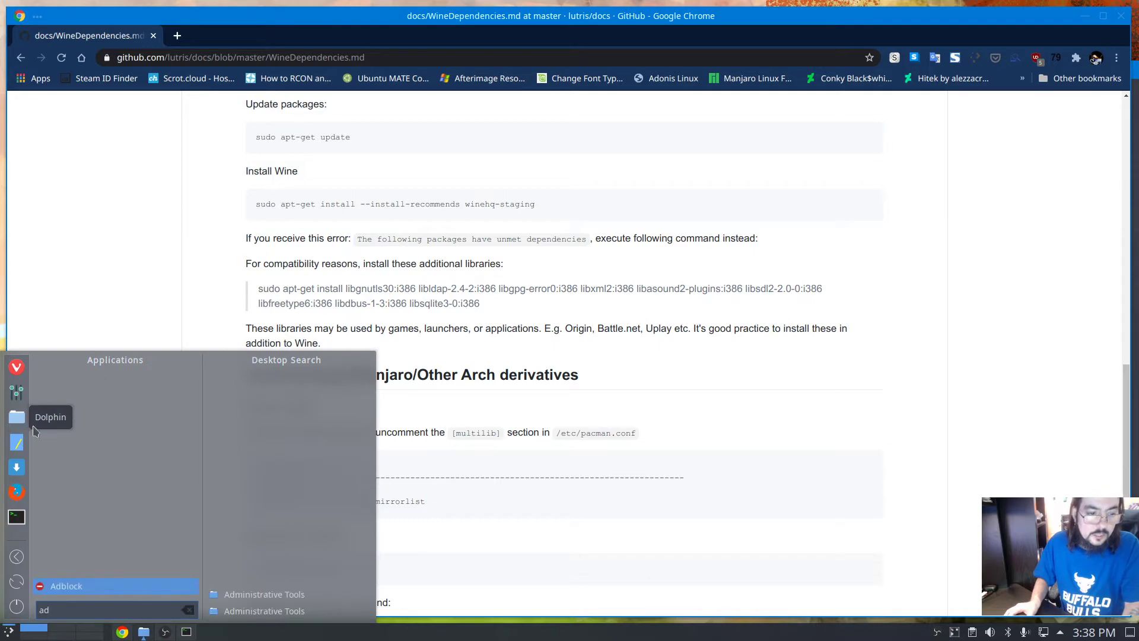
type("d")
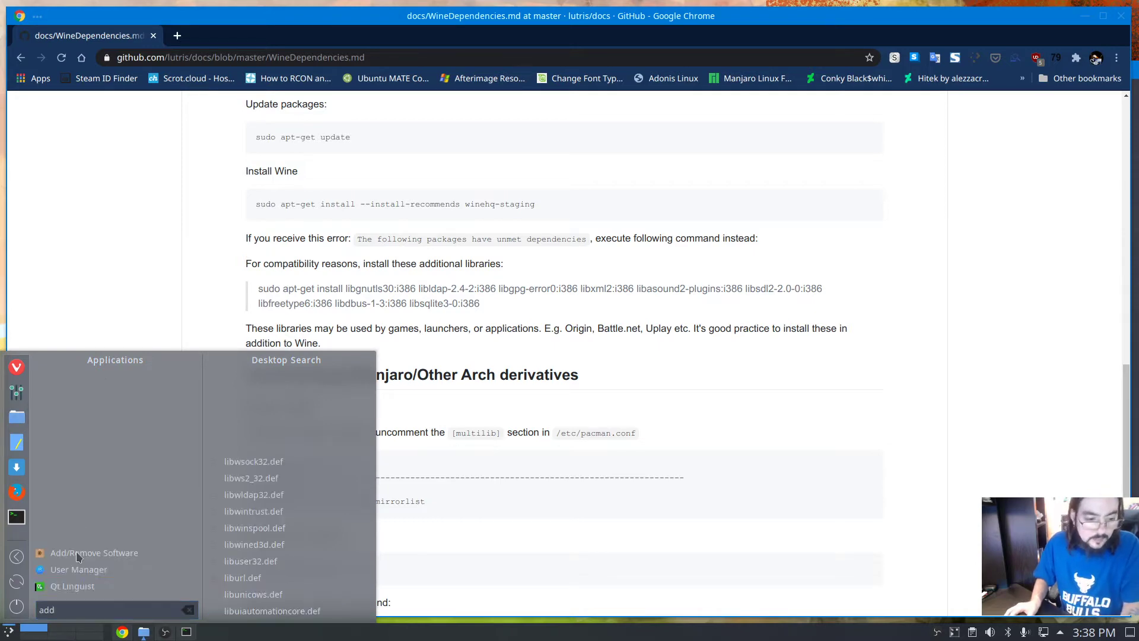
left_click(98, 553)
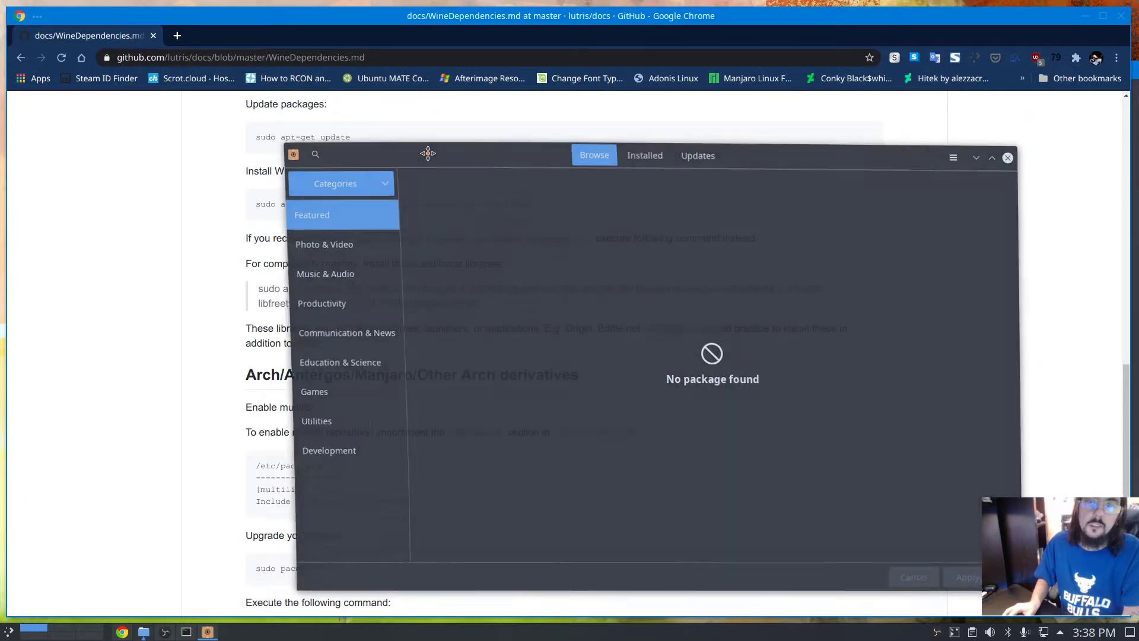
left_click_drag(427, 157, 282, 87)
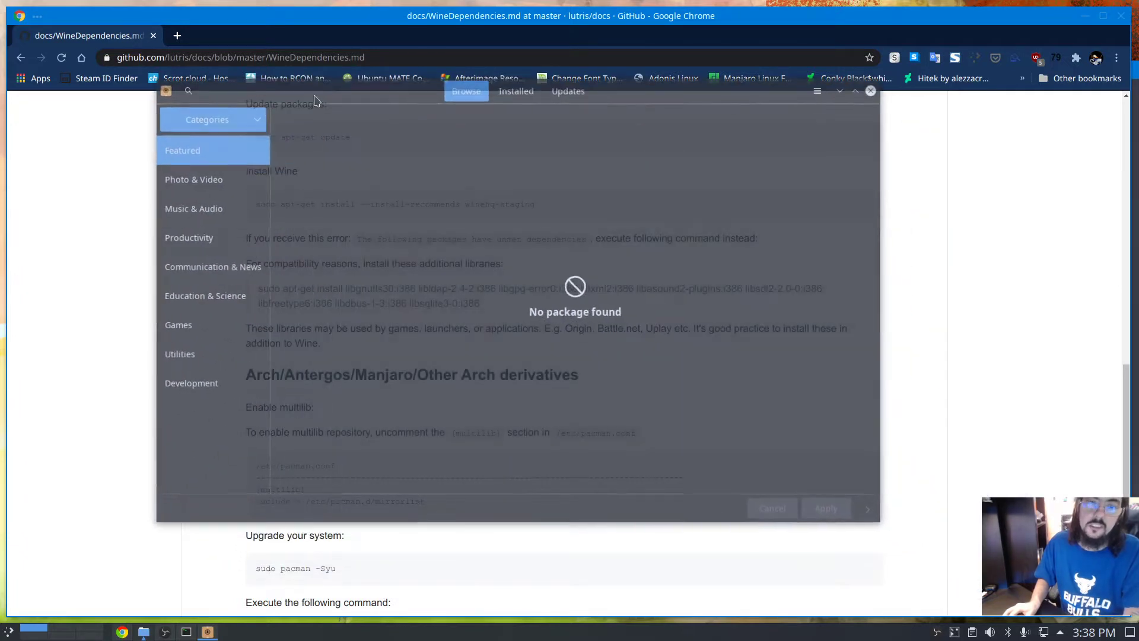
Search the package manager for lutris.
left_click(187, 95)
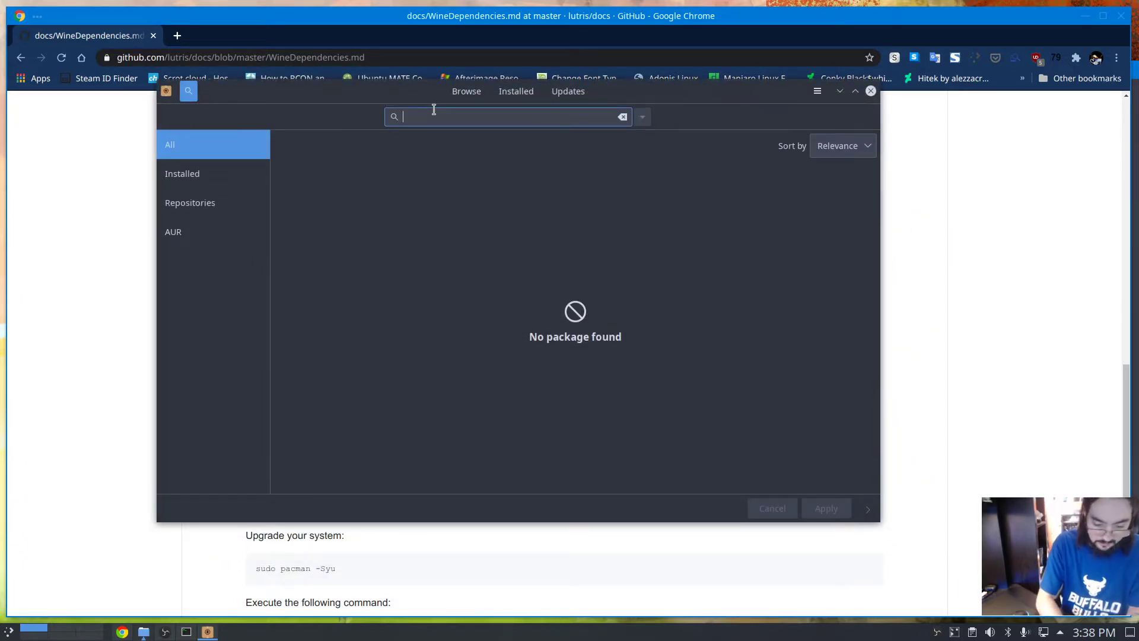
type("lutris")
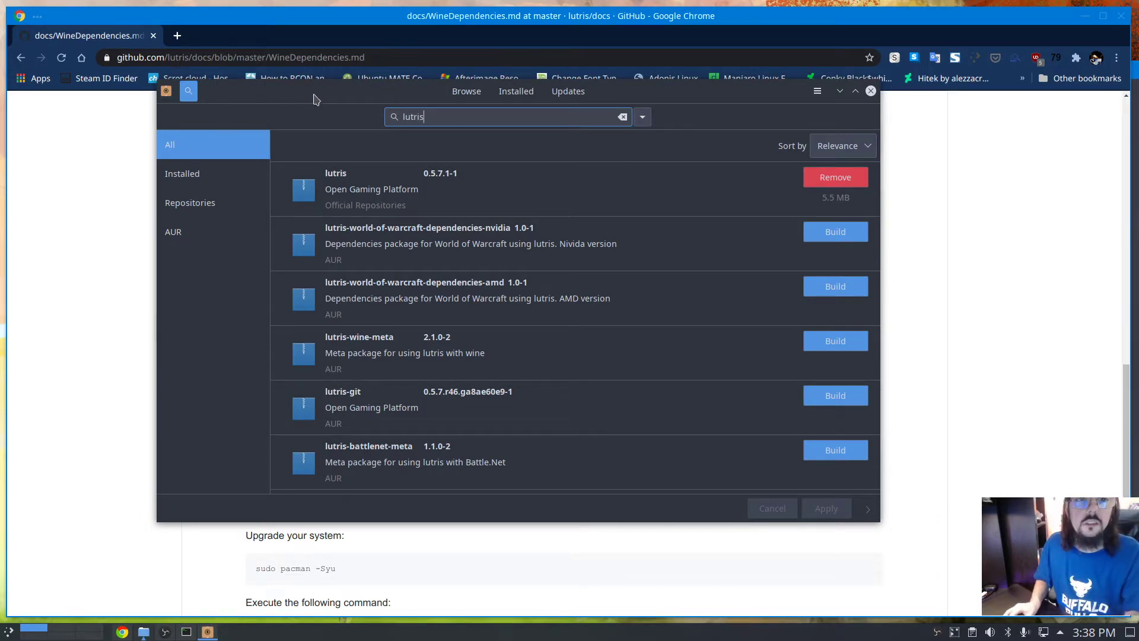
left_click_drag(314, 99, 340, 157)
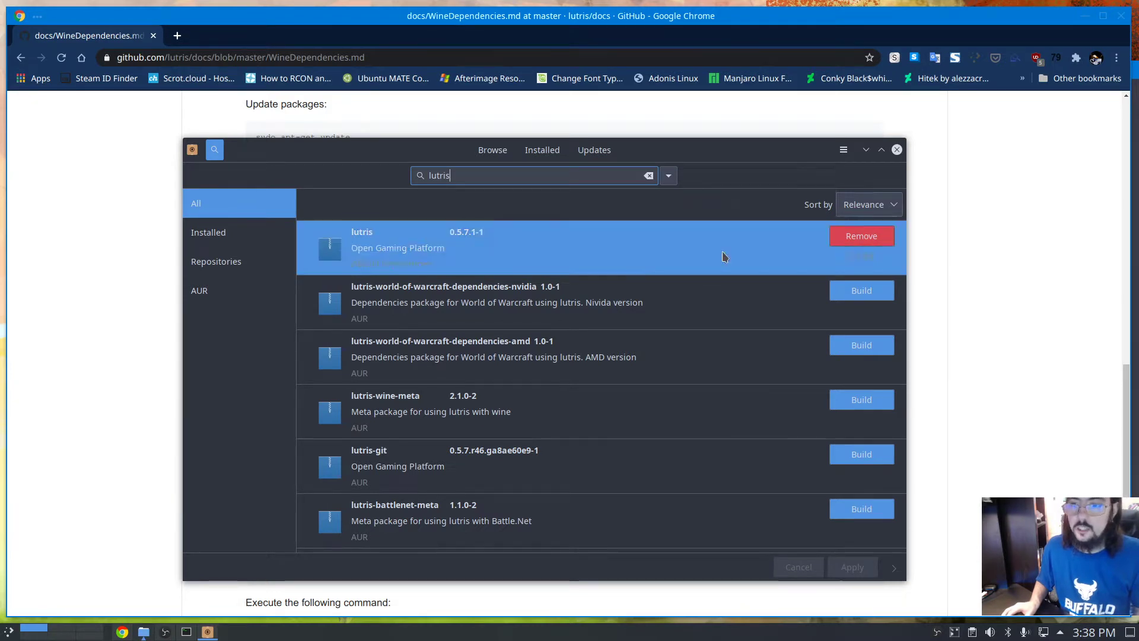
Search the package manager for "winetrick", look over the winetricks entry, and close the package manager.
double_click(478, 176)
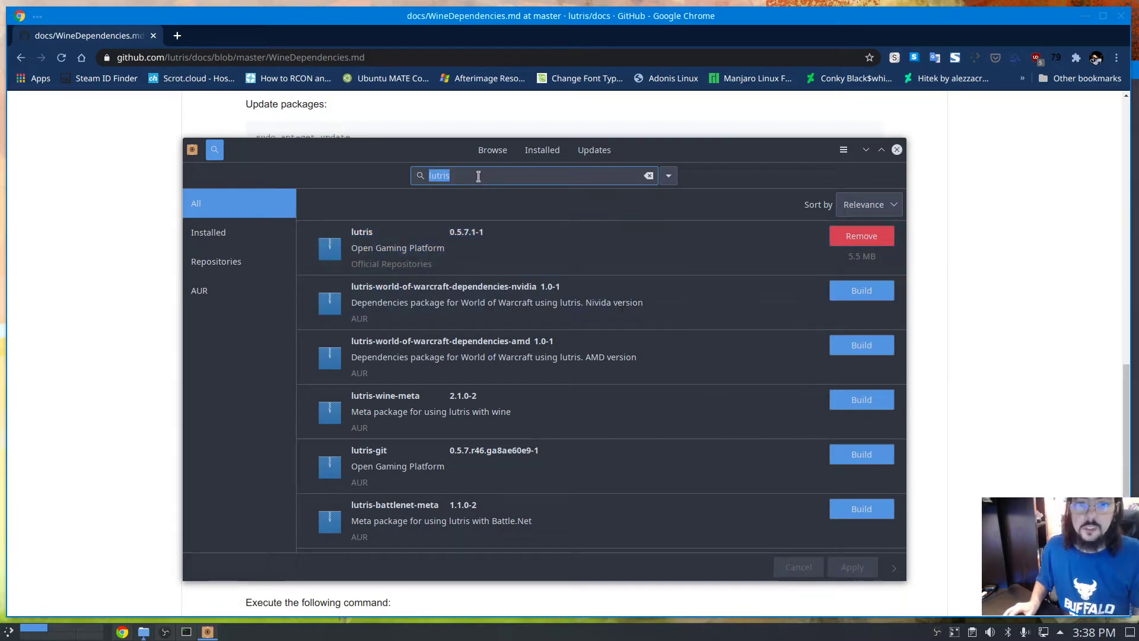
type("wi")
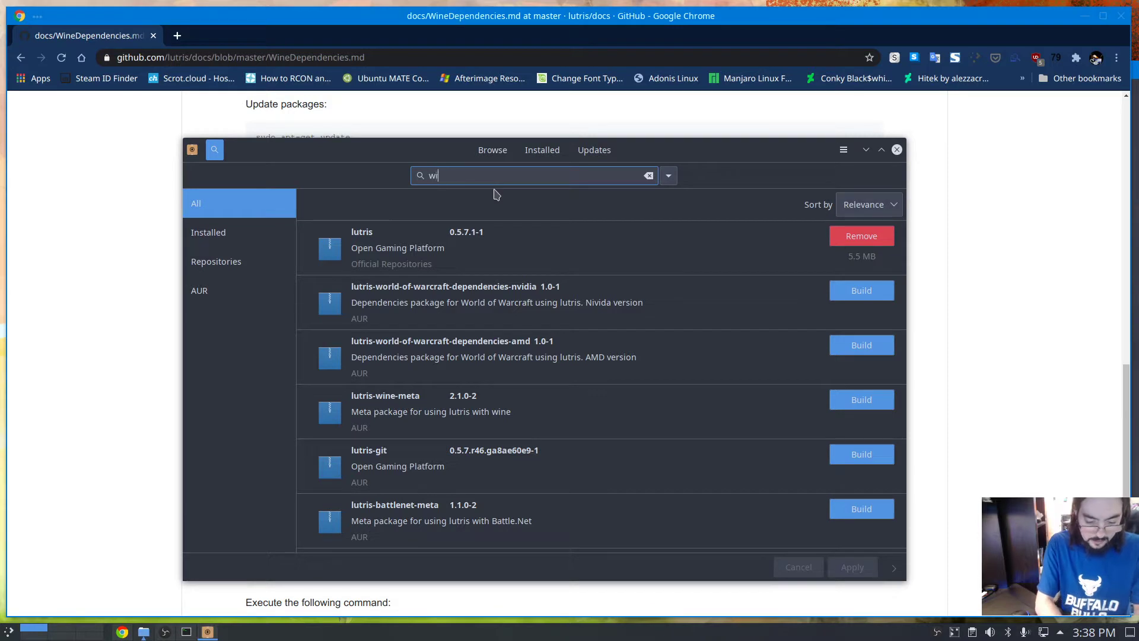
type("net")
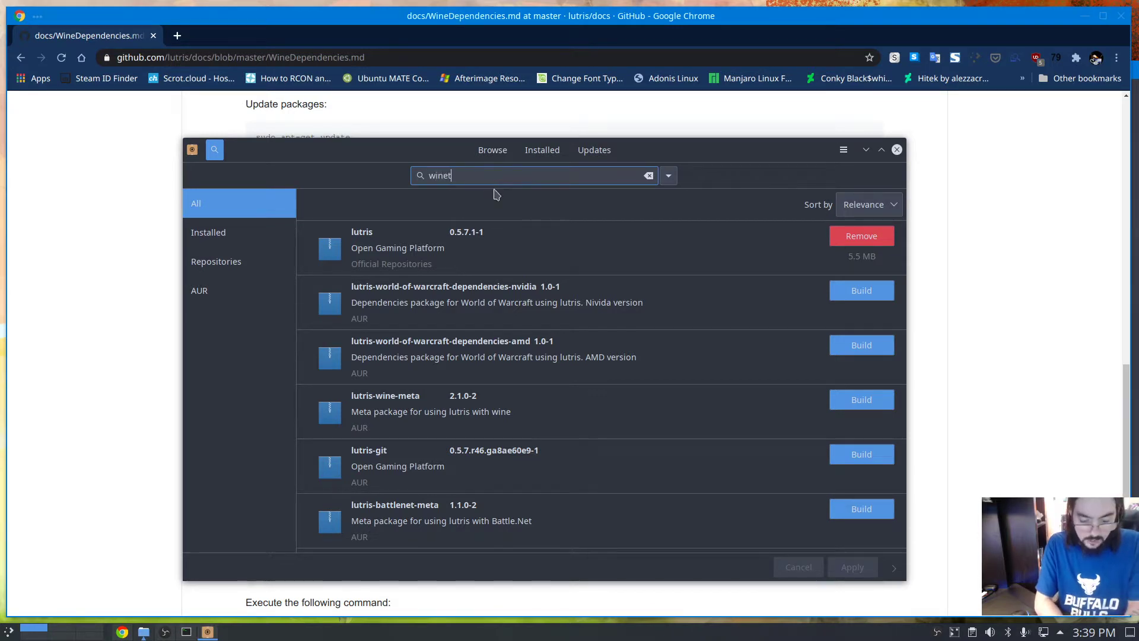
type("rick")
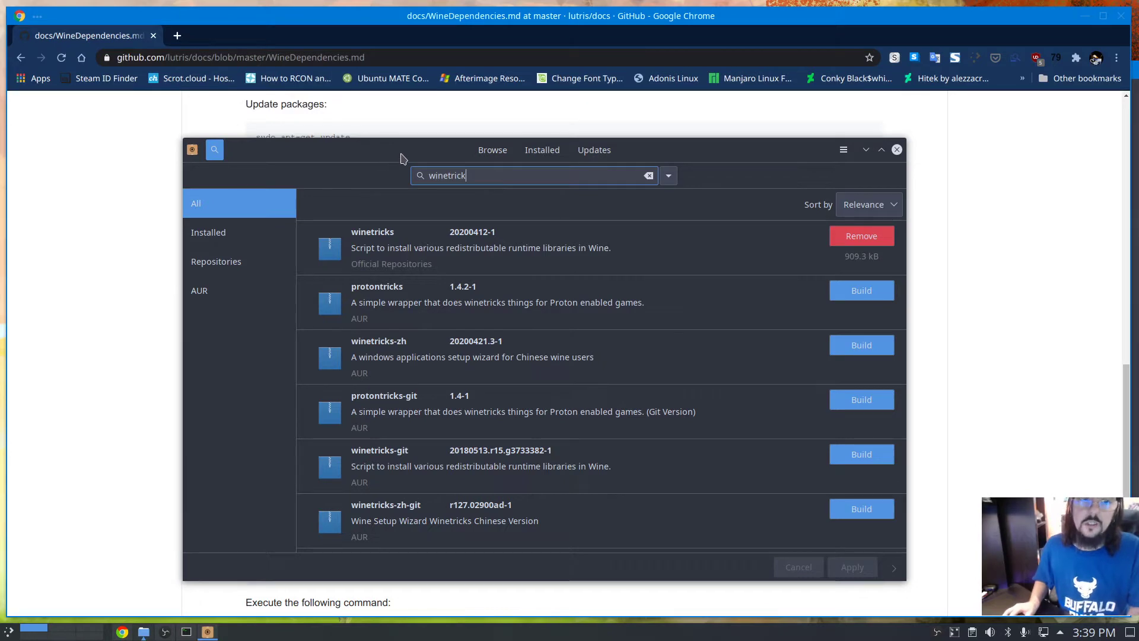
left_click_drag(401, 157, 393, 134)
left_click(393, 226)
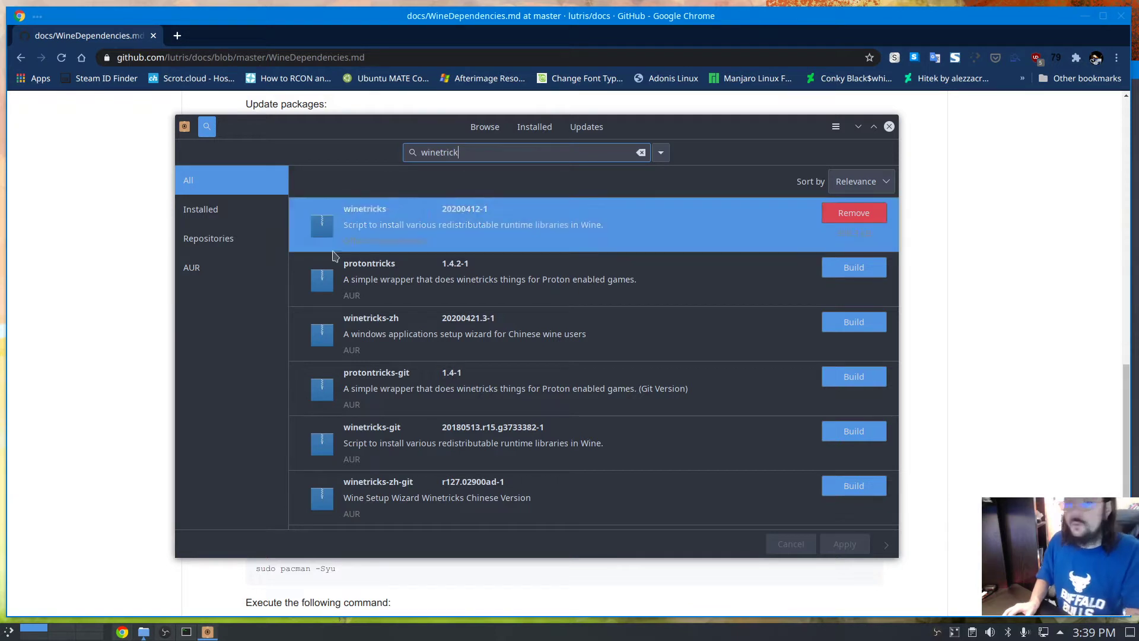
left_click(531, 291)
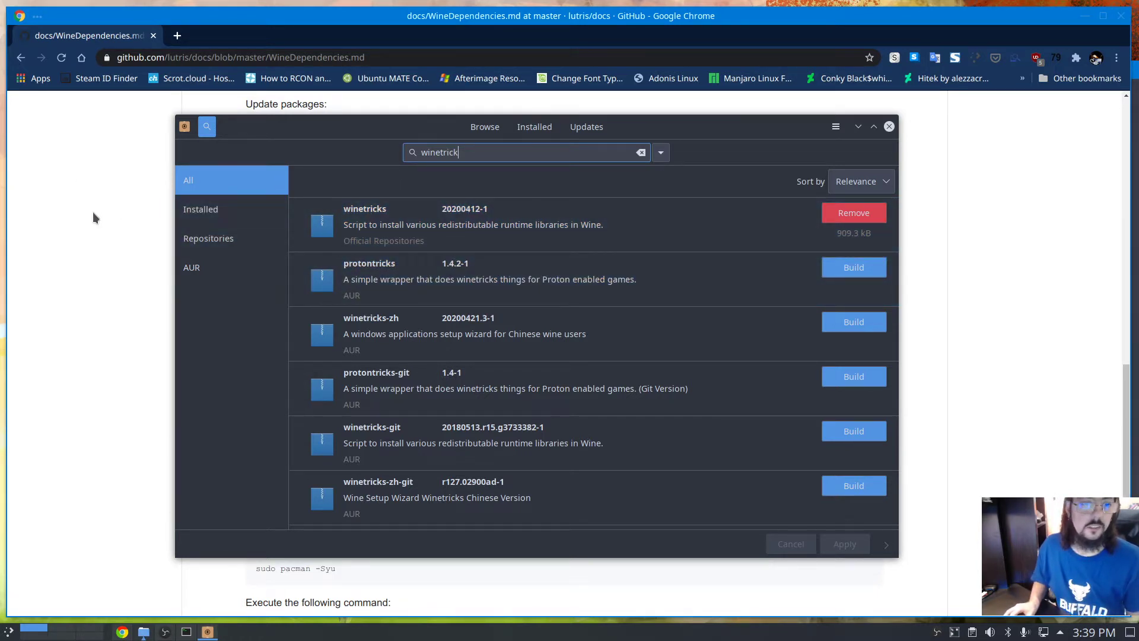
left_click(889, 127)
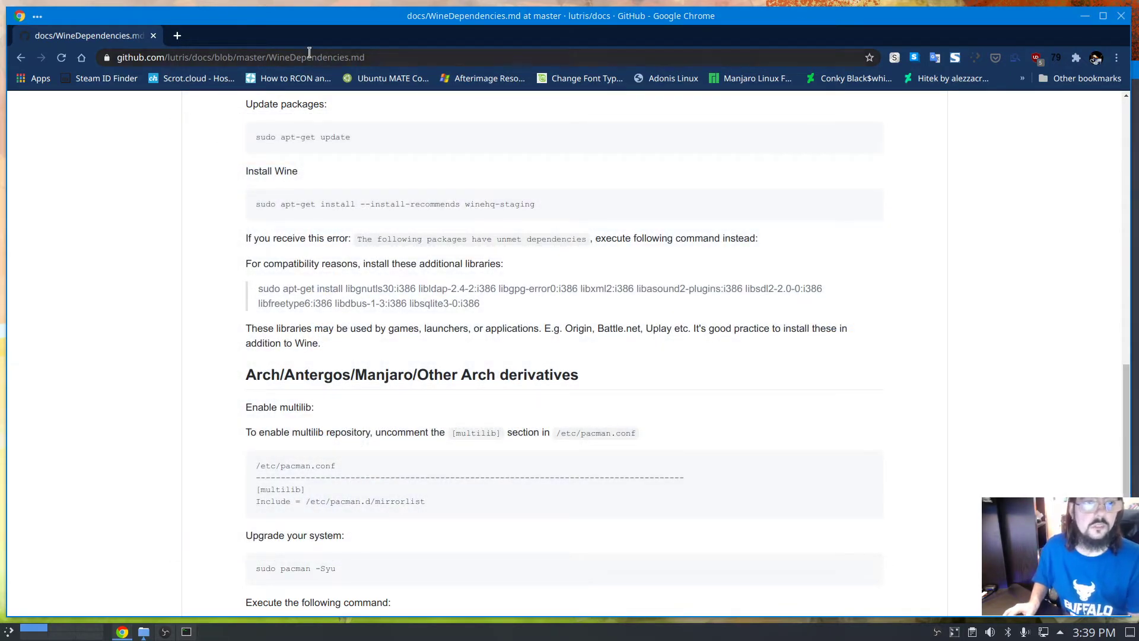
left_click(344, 51)
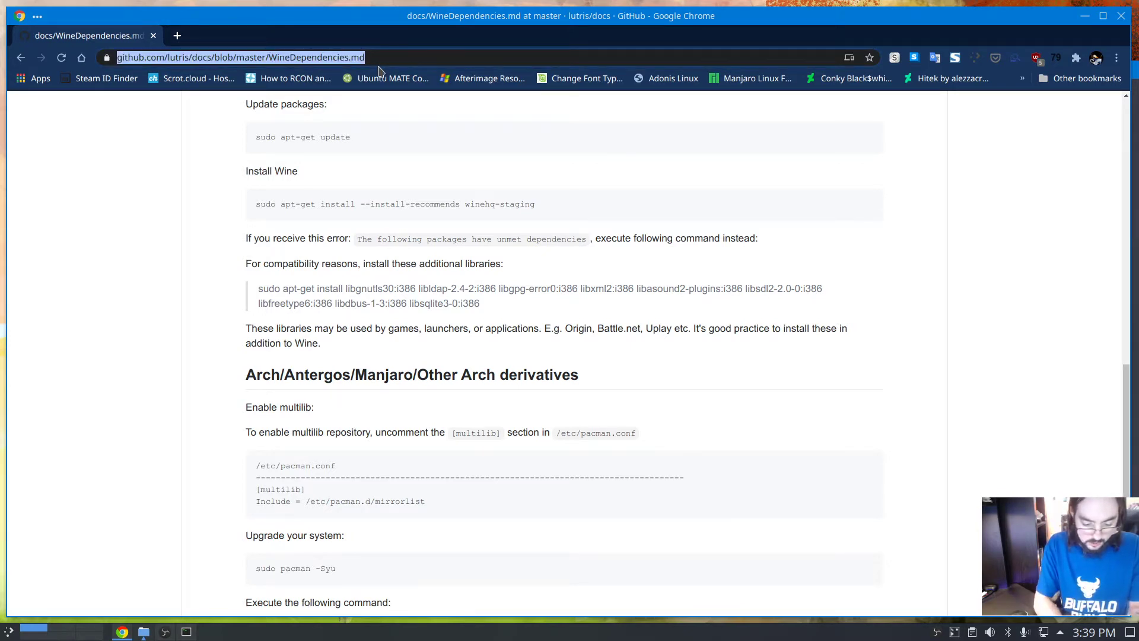
type("pro")
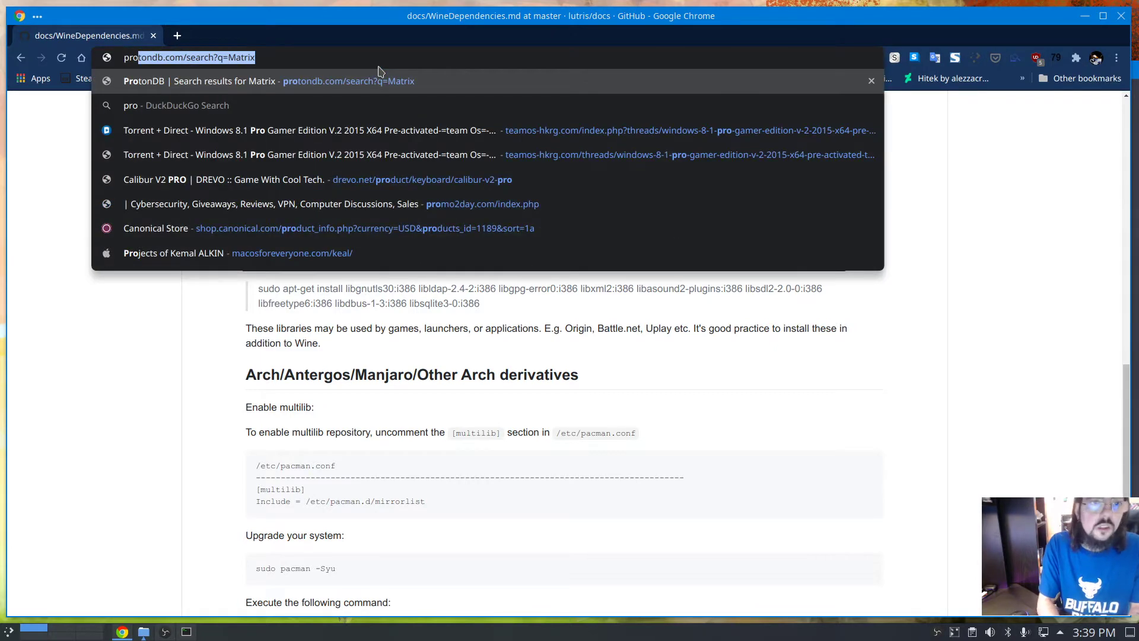
key("BackSpace")
key("BackSpace")
key("BackSpace")
key("BackSpace")
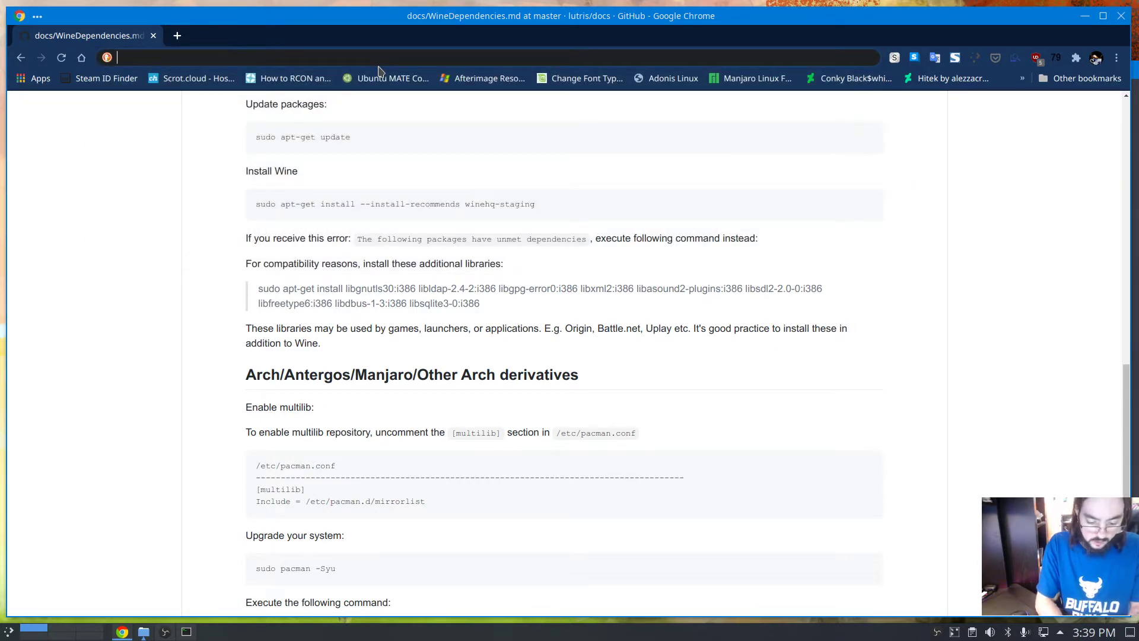
type("proton")
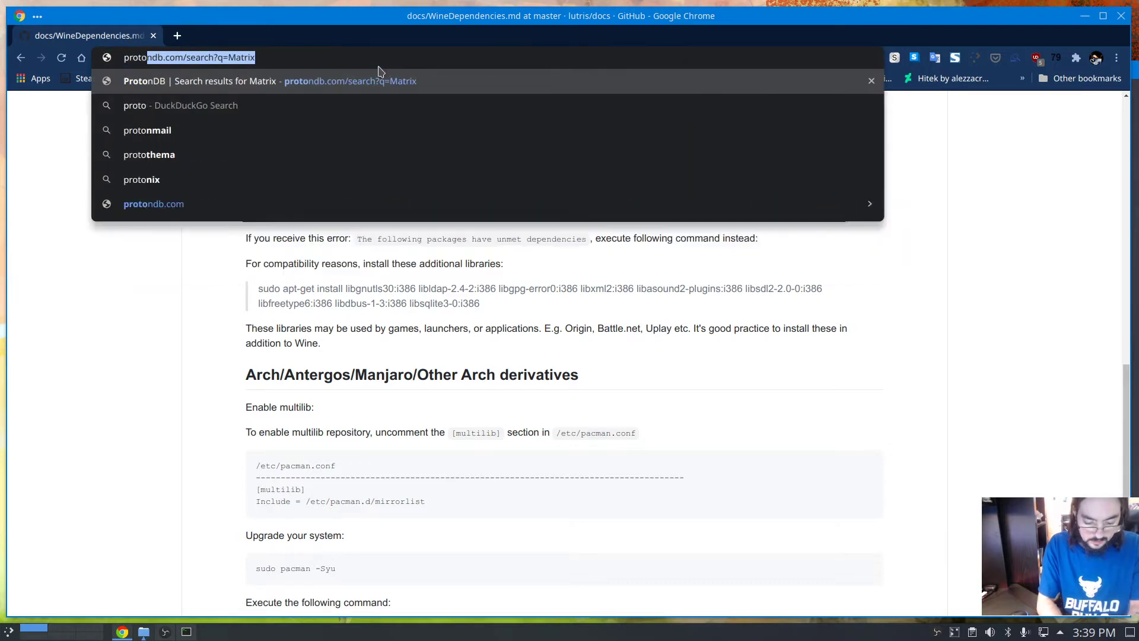
type("db")
key("BackSpace")
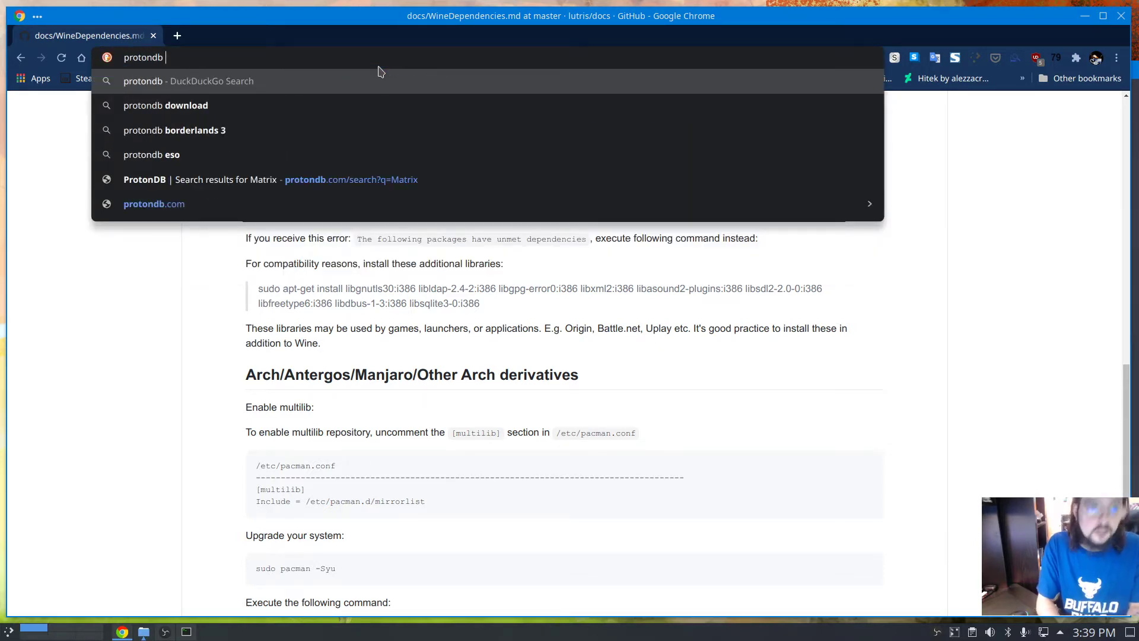
key("BackSpace")
key("BackSpace")
key("BackSpace")
key("BackSpace")
key("BackSpace")
key("BackSpace")
key("BackSpace")
key("BackSpace")
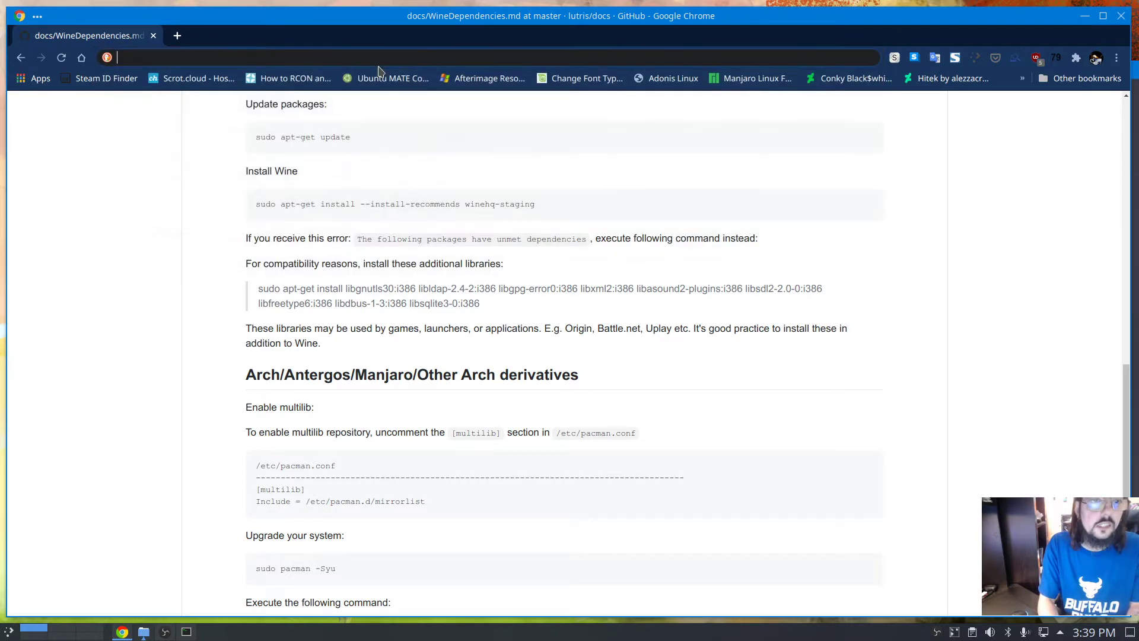
Search the web for "costum proton github".
type("cos")
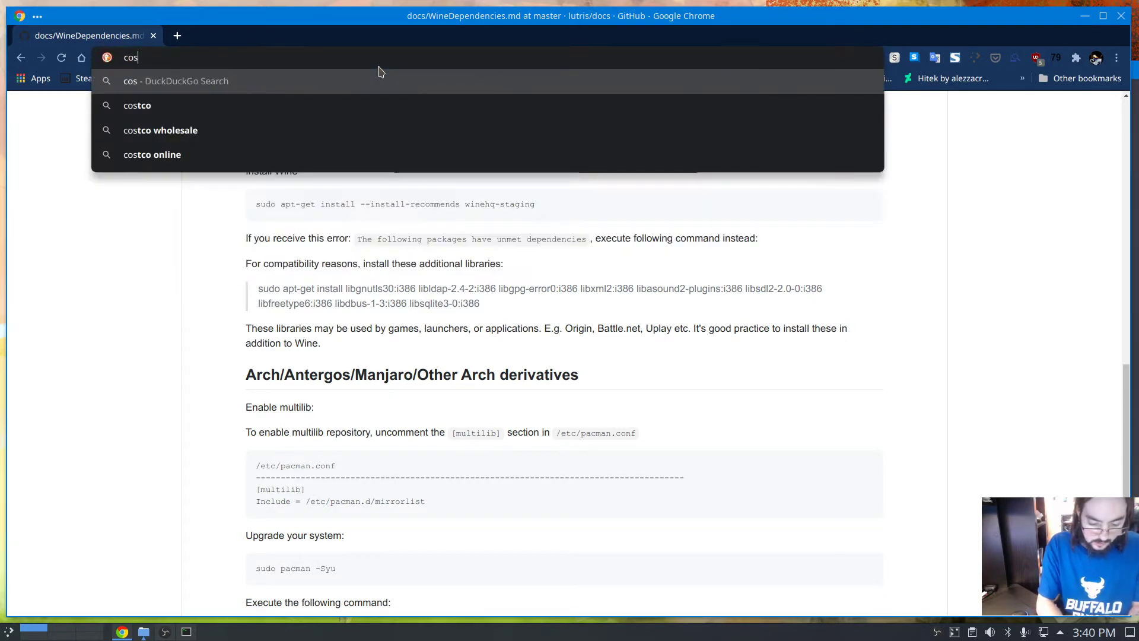
type("tum proton")
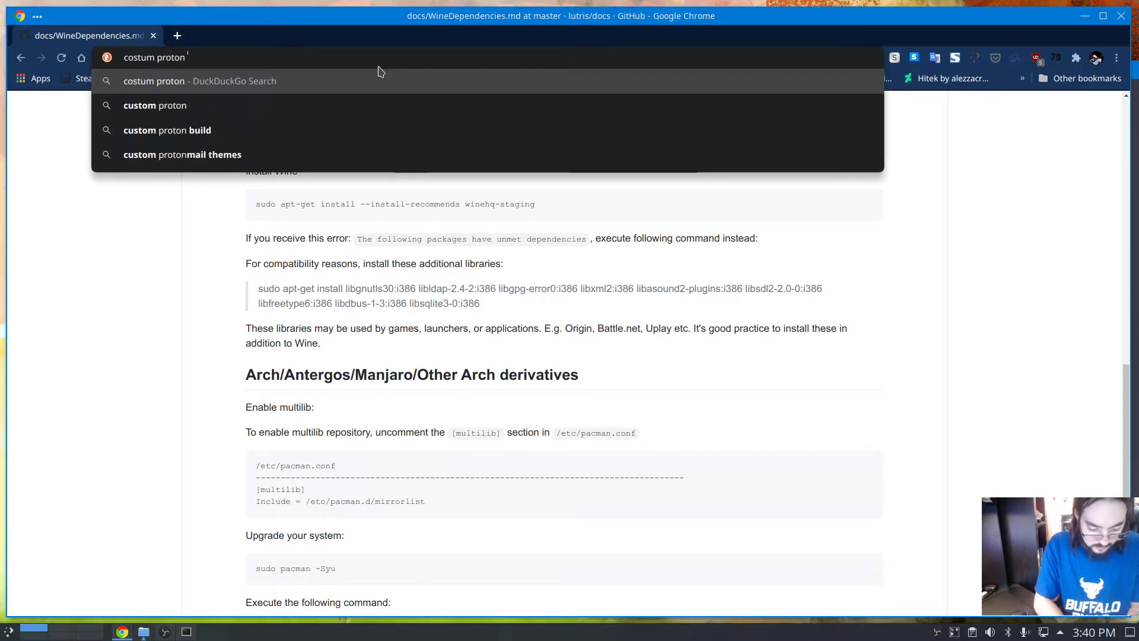
type(" github")
key("Return")
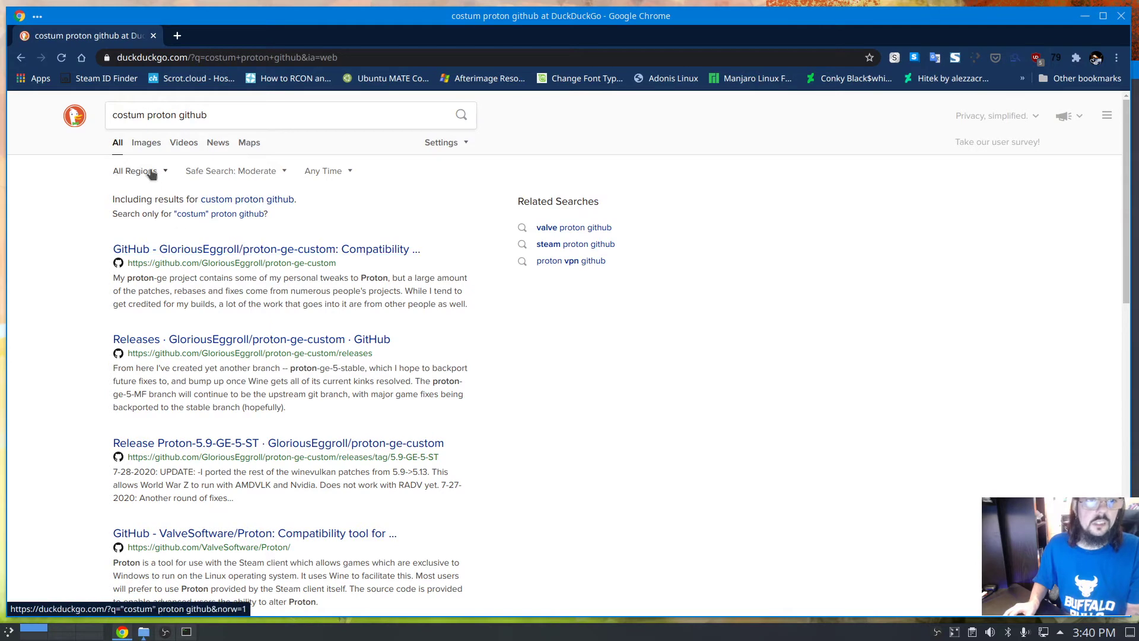
Download Proton-5.9-GE-6-ST.tar.gz from the latest release of the GloriousEggroll/proton-ge-custom repository and dismiss the download bar.
left_click(242, 252)
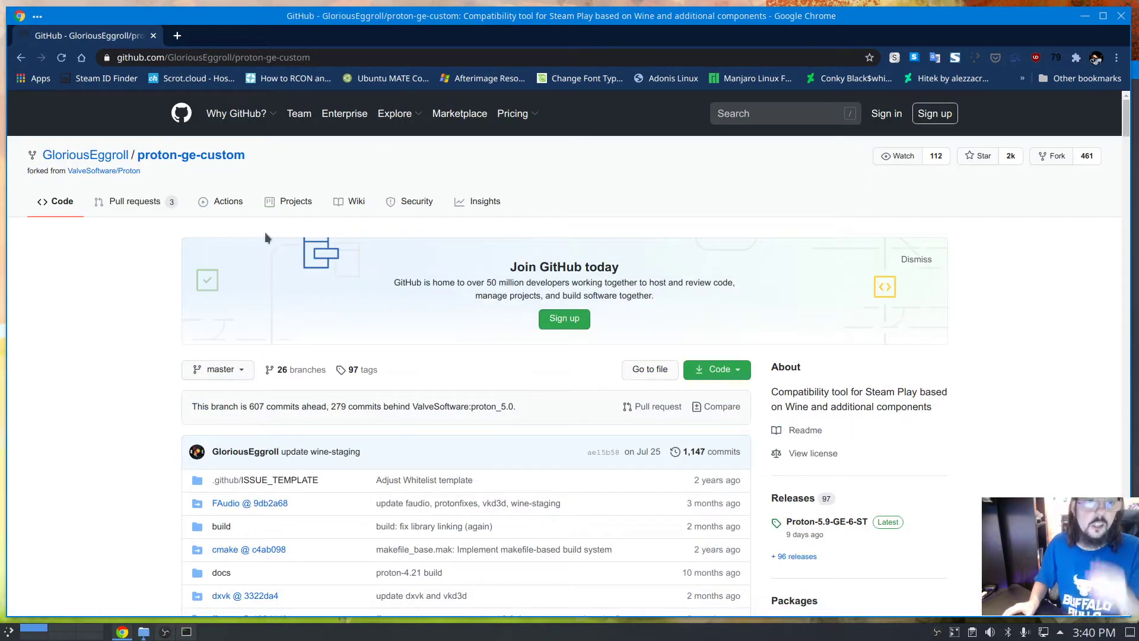
scroll(669, 280, "down", 4)
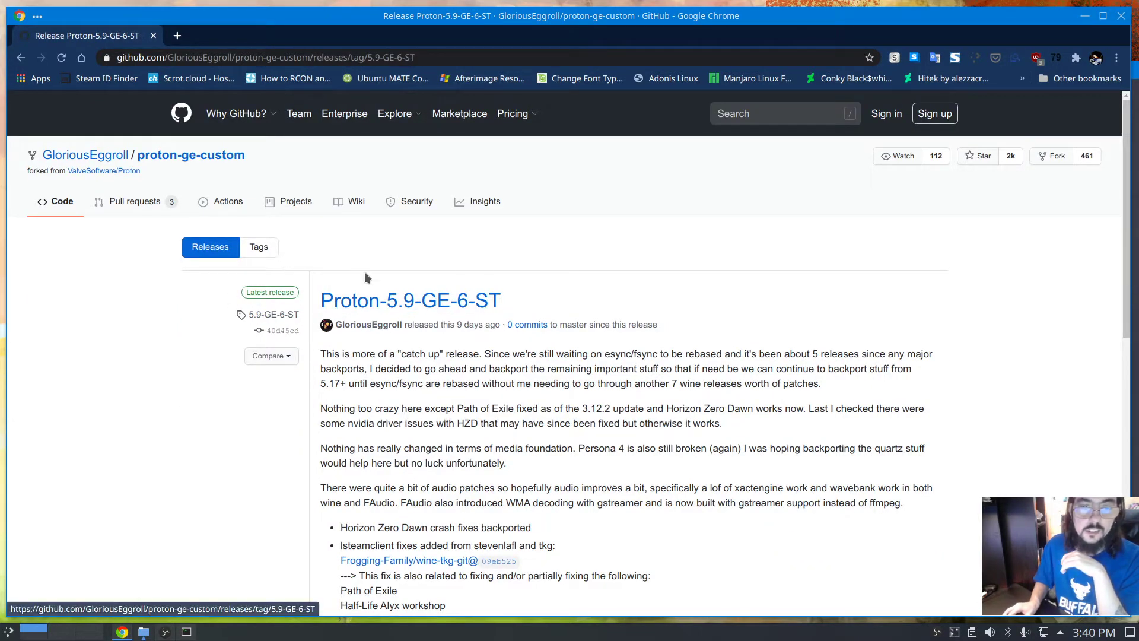
scroll(201, 294, "down", 10)
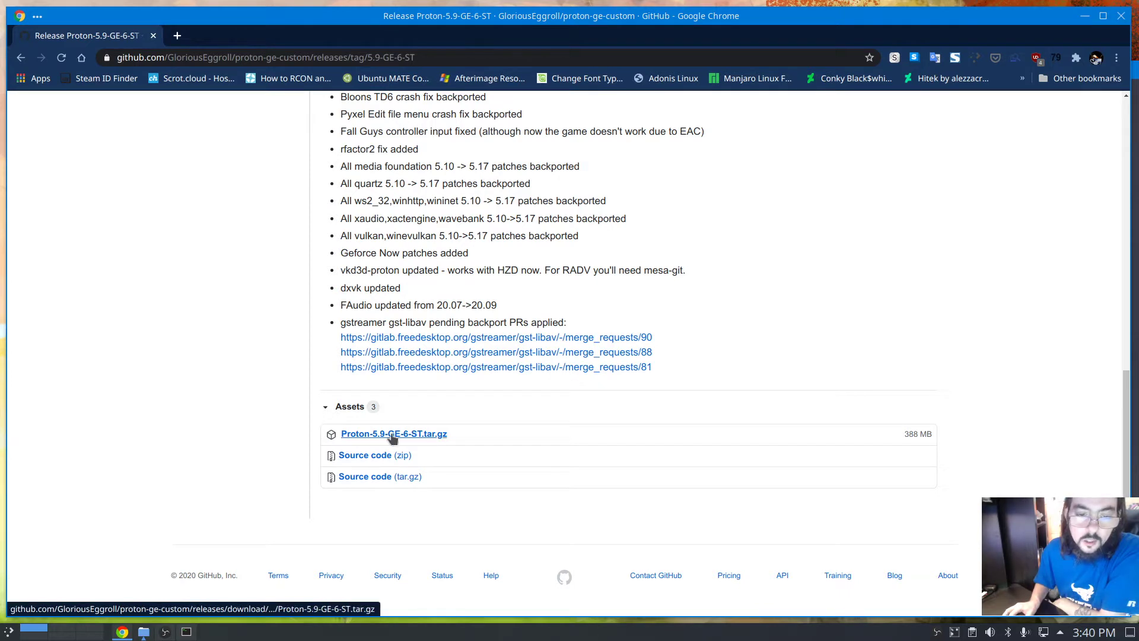
left_click(392, 438)
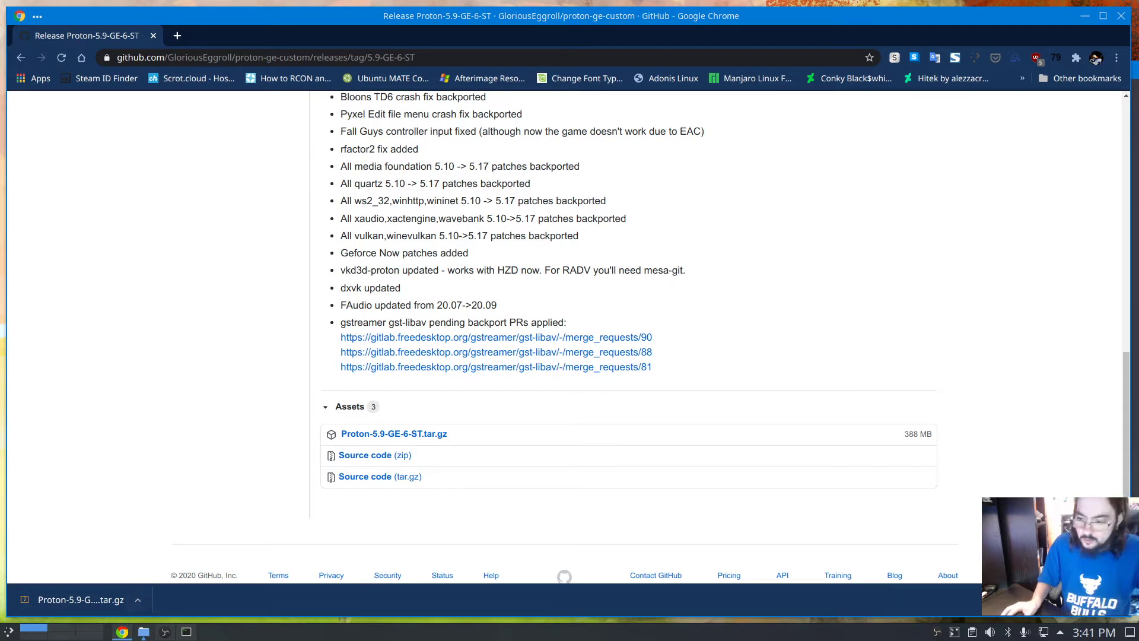
left_click(1122, 599)
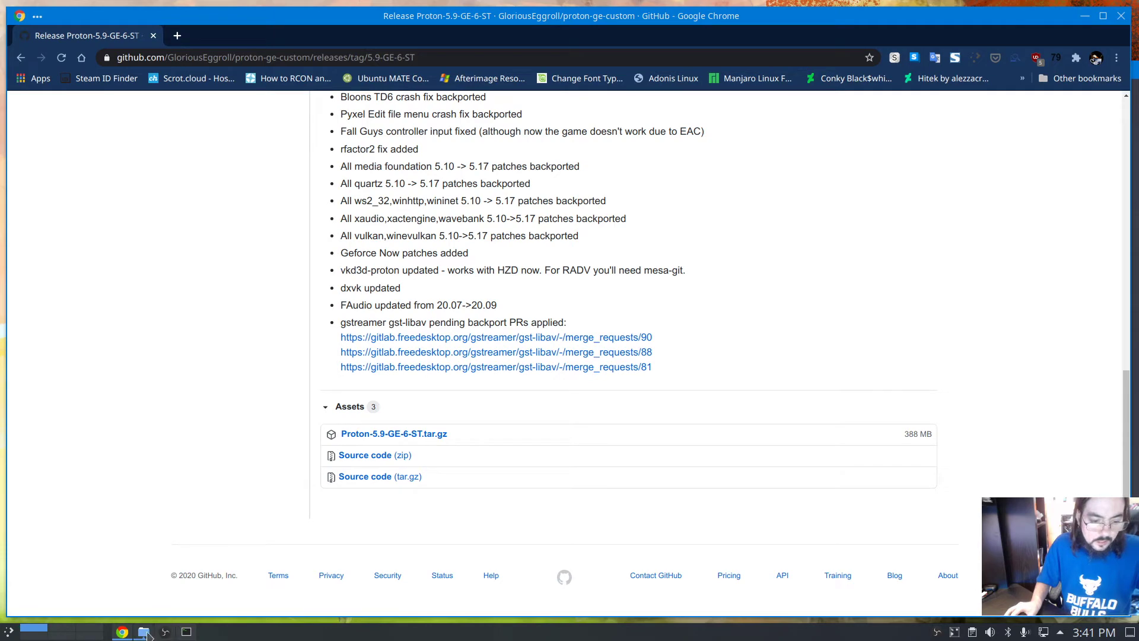
Switch to the Dolphin window showing Home, open Downloads, and extract Proton-5.9-GE-6-ST.tar.gz into that same folder.
mouse_move(147, 633)
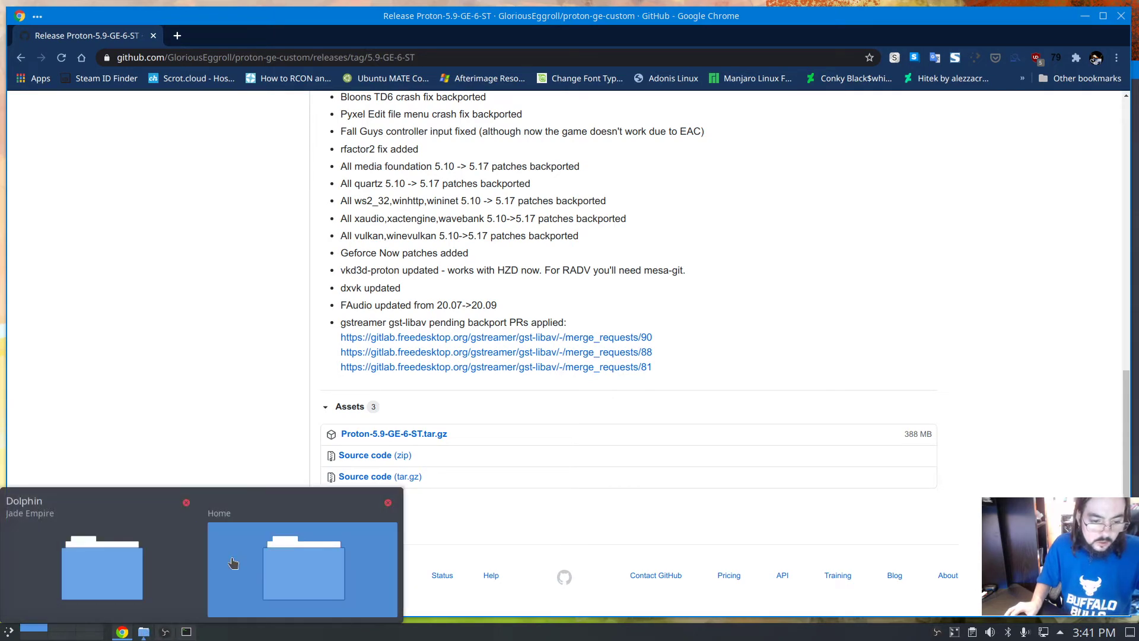
left_click(273, 563)
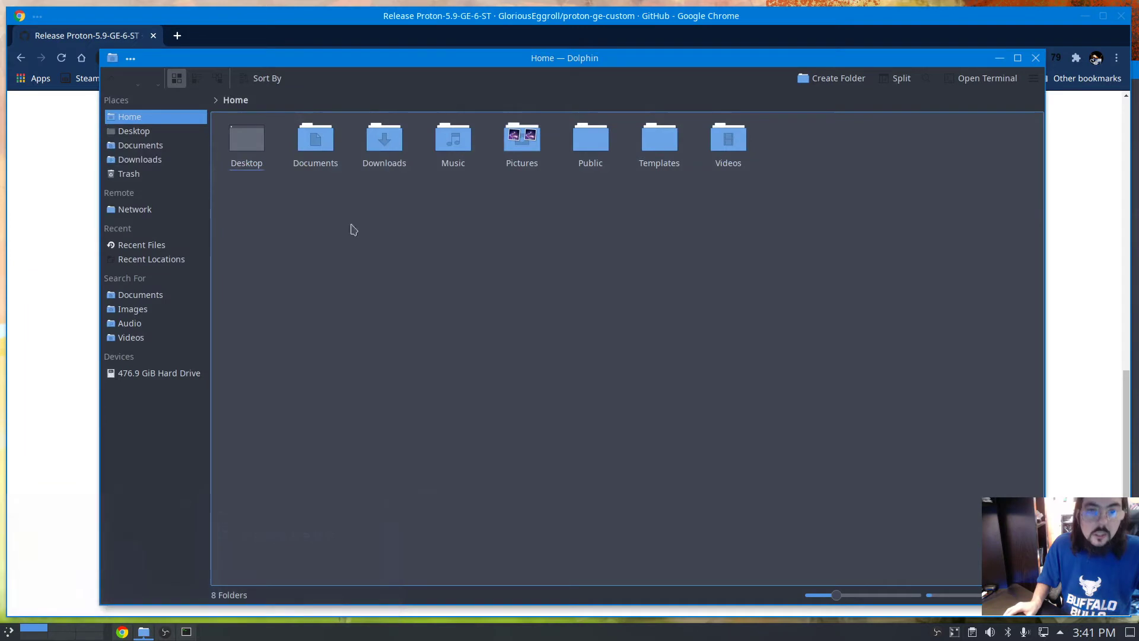
left_click(396, 155)
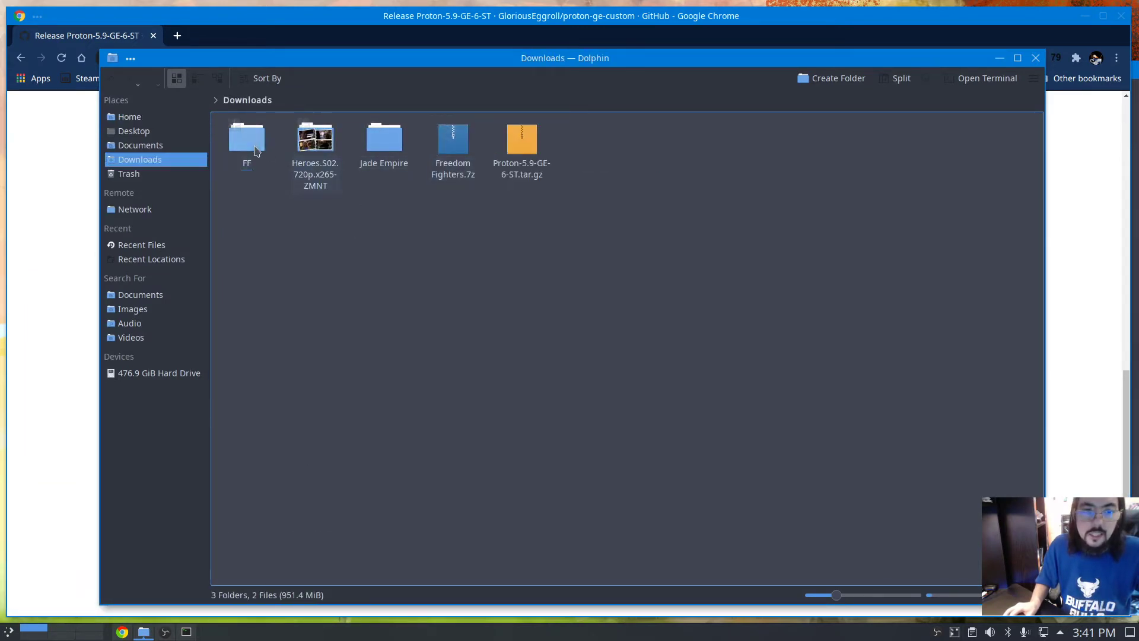
right_click(522, 172)
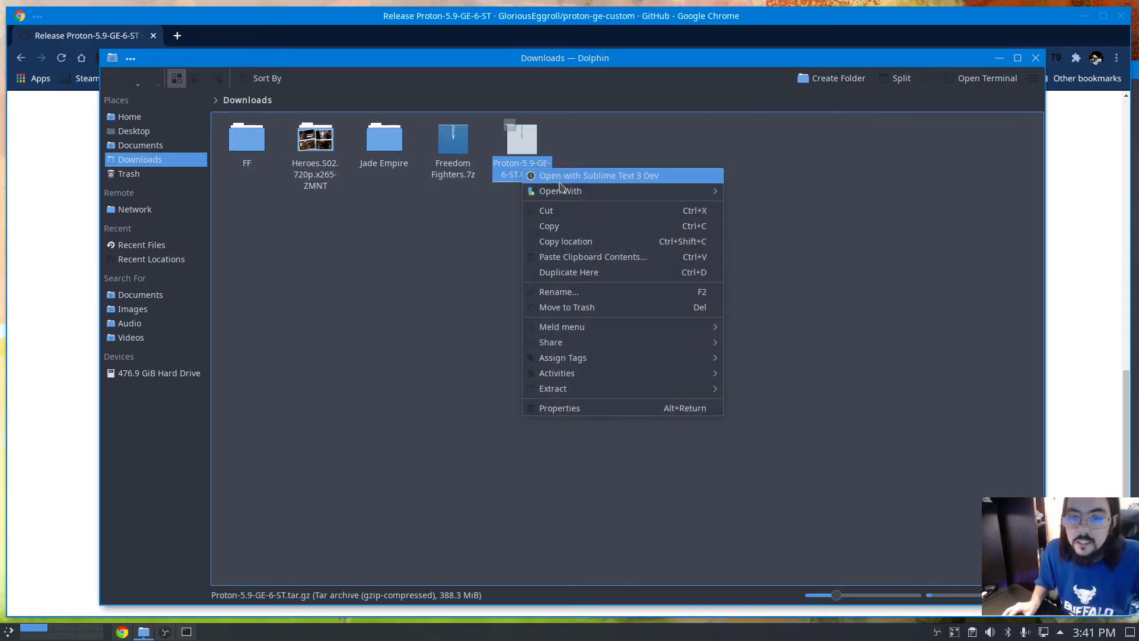
mouse_move(560, 194)
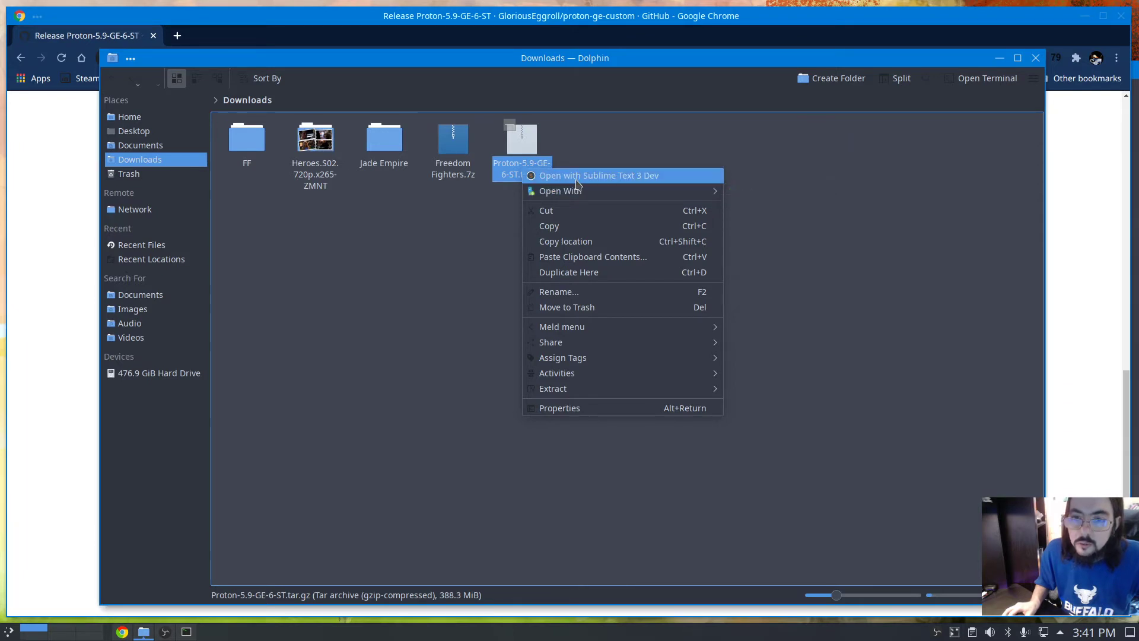
mouse_move(580, 396)
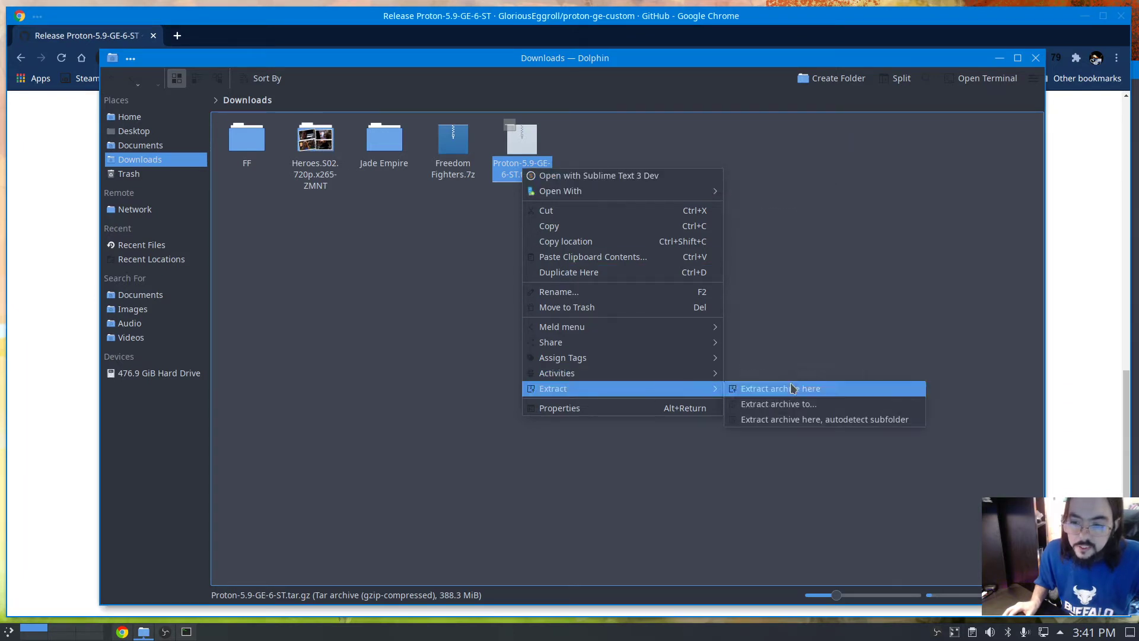
left_click(753, 395)
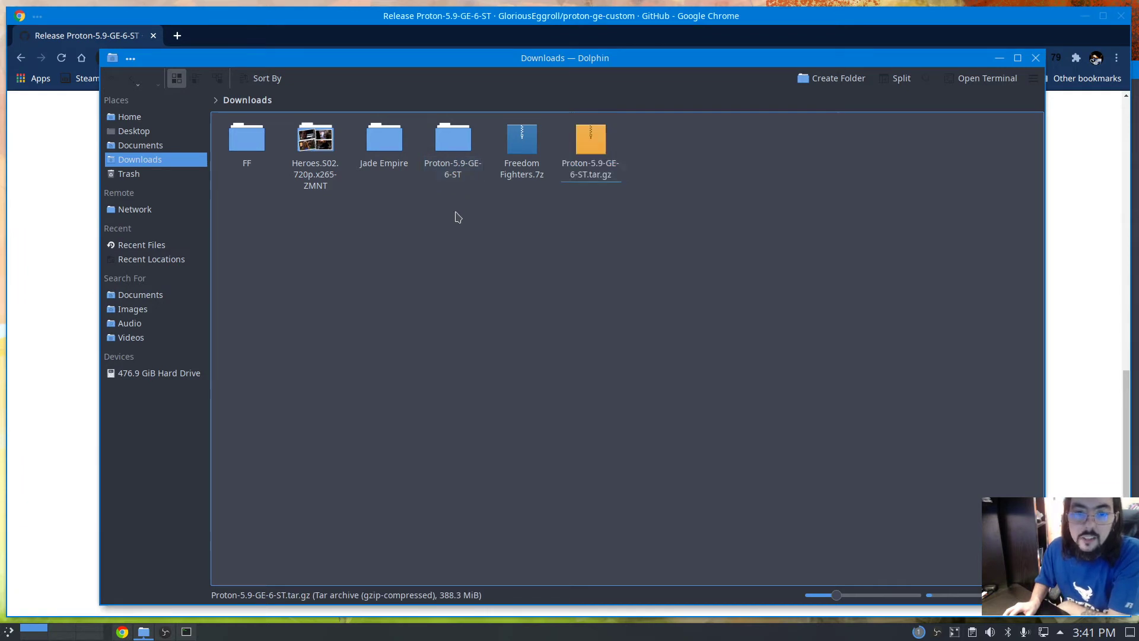
Open the extracted Proton-5.9-GE-6-ST folder and go into its dist subfolder.
left_click(450, 176)
double_click(451, 177)
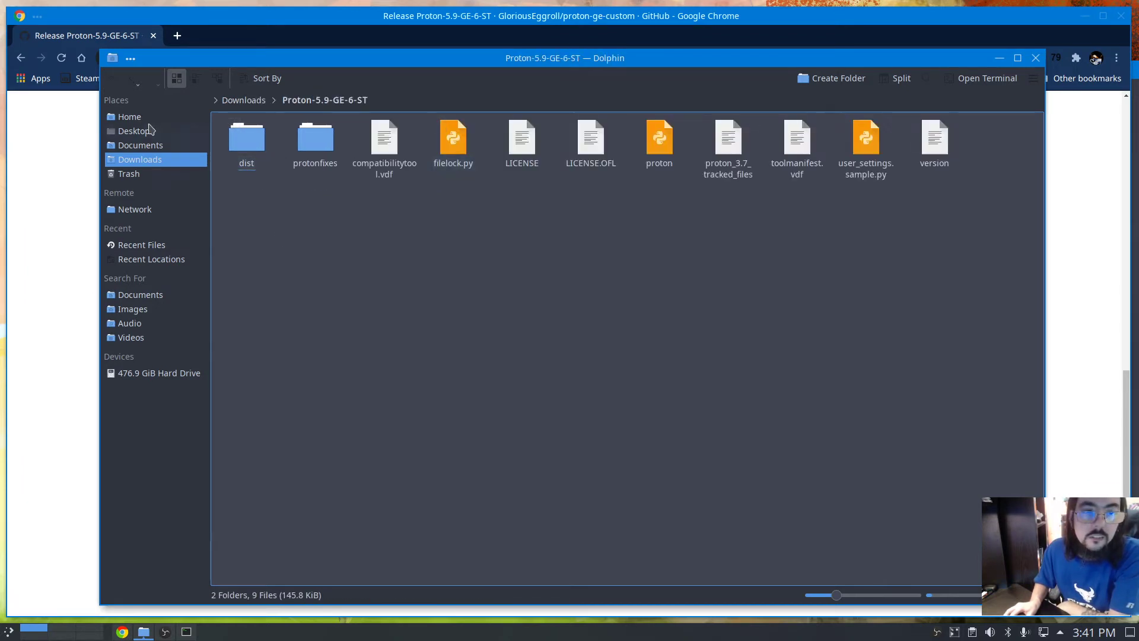
left_click(111, 78)
double_click(442, 172)
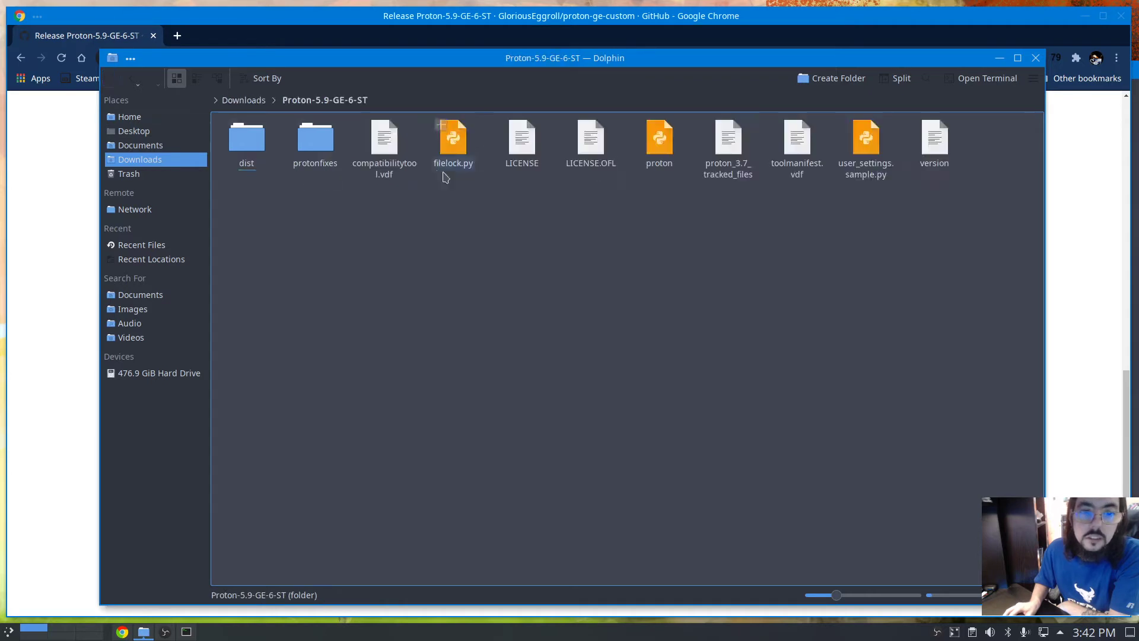
double_click(248, 164)
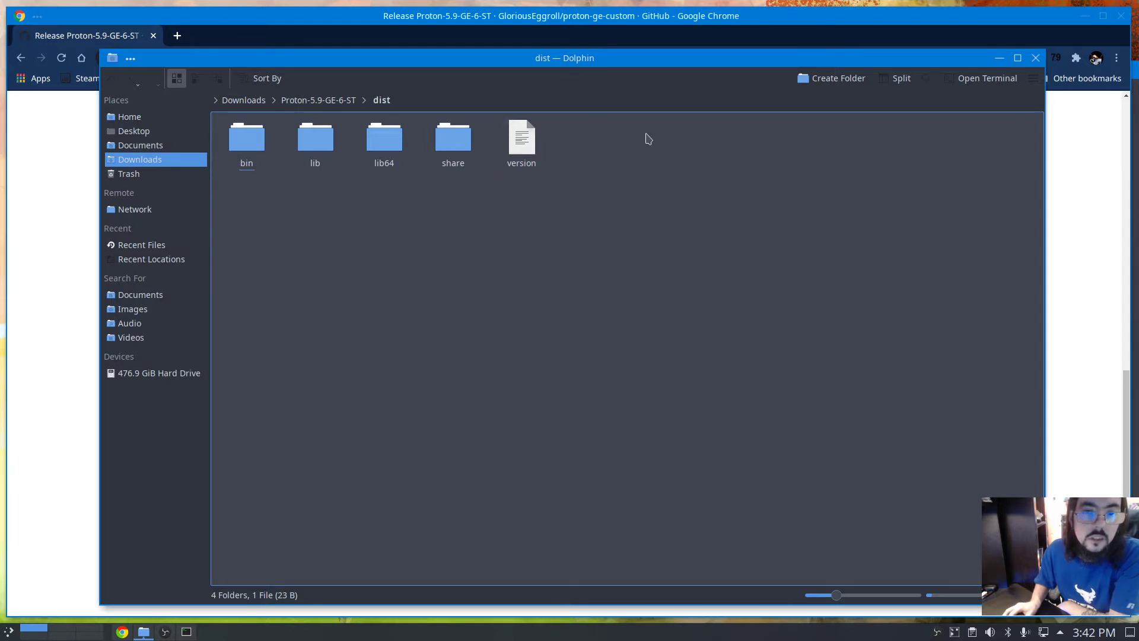
Copy everything in the dist folder into the parent Proton-5.9-GE-6-ST folder, cancelling the overwrite of the version file.
left_click_drag(647, 135, 240, 182)
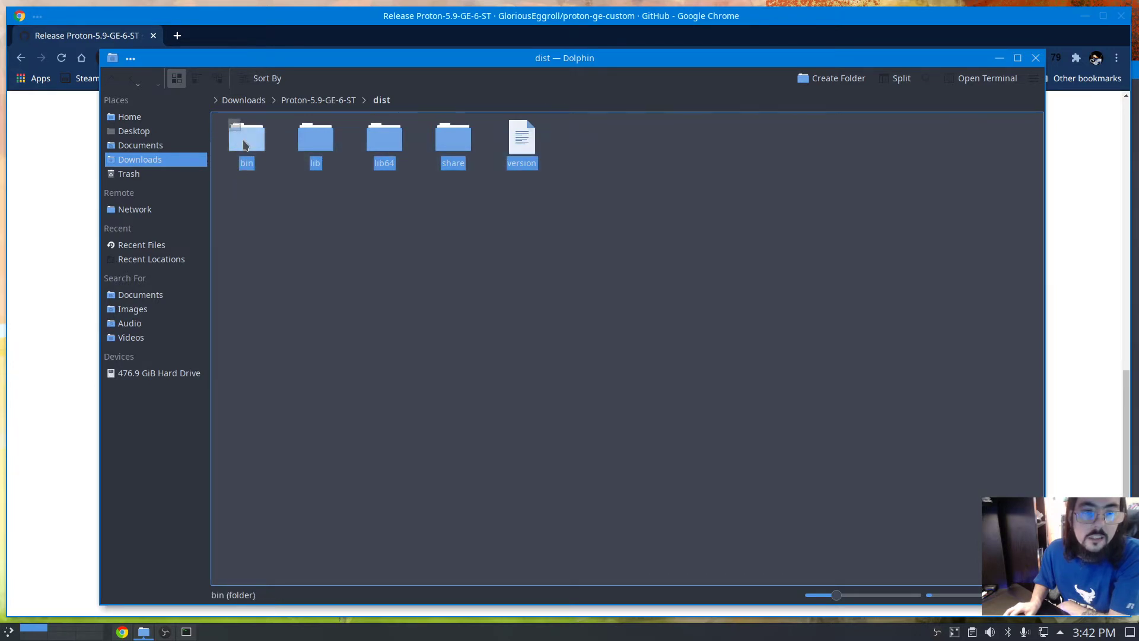
right_click(244, 145)
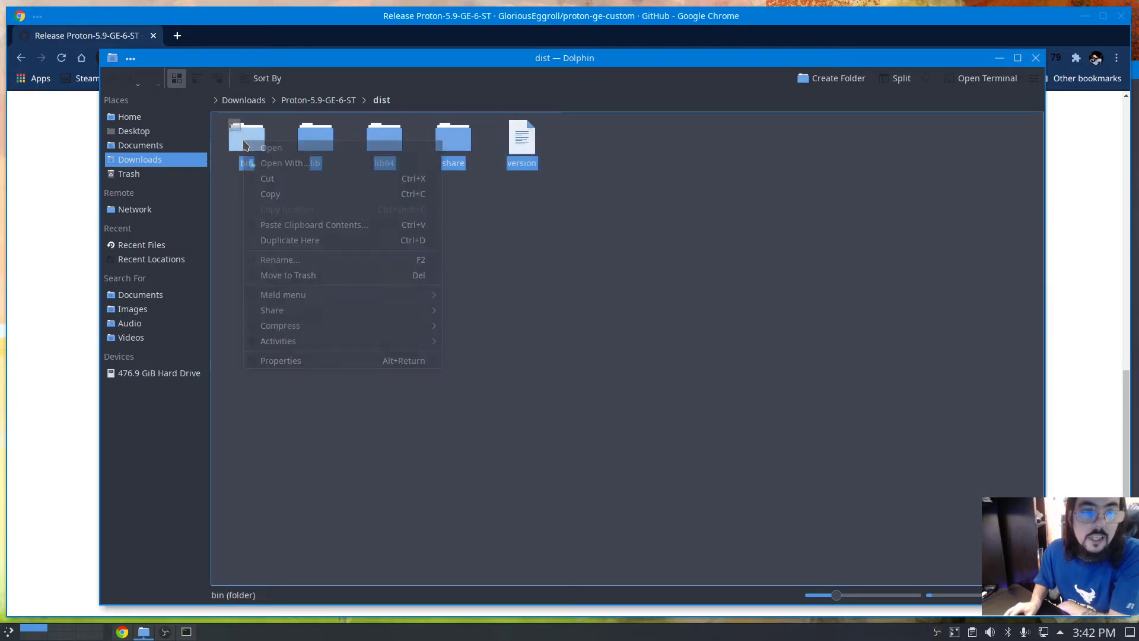
left_click(280, 196)
left_click(310, 105)
left_click(318, 261)
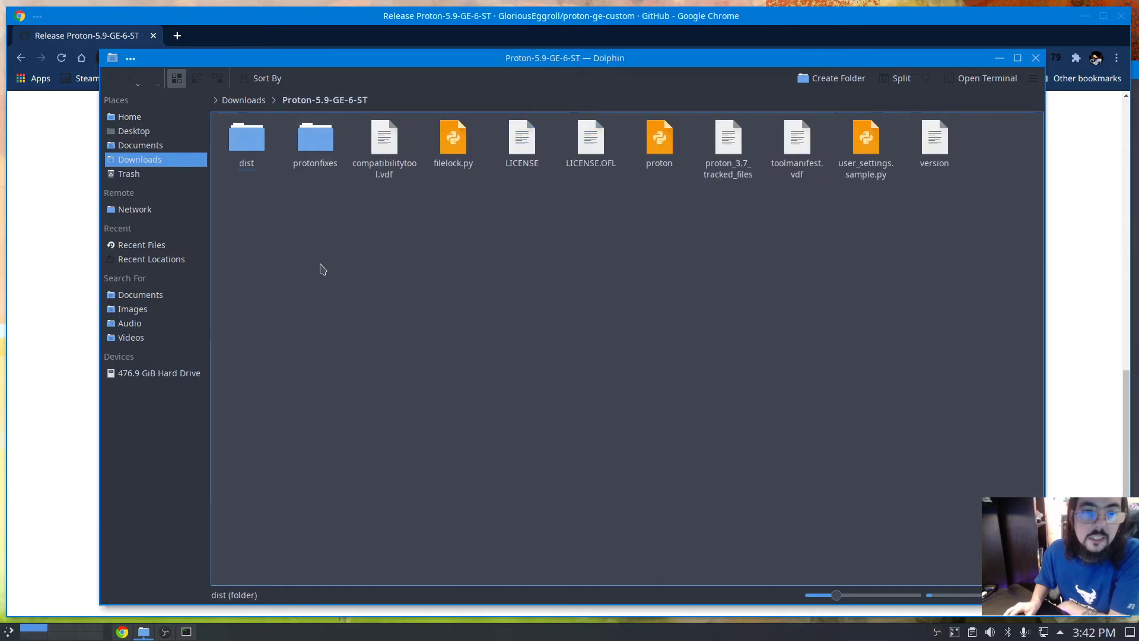
right_click(313, 245)
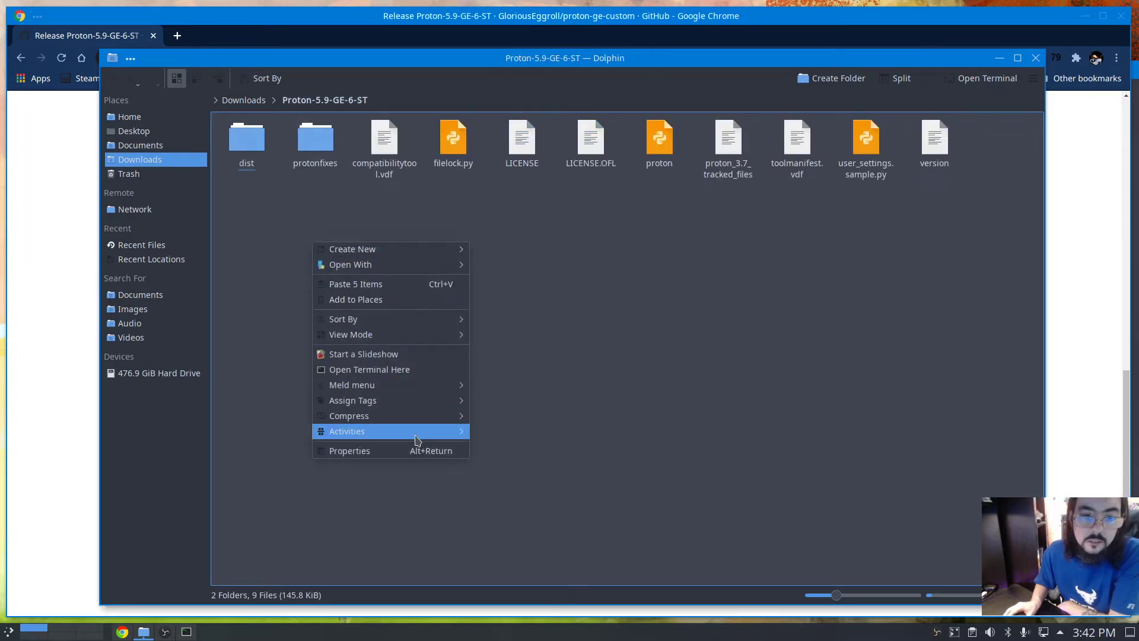
left_click(407, 287)
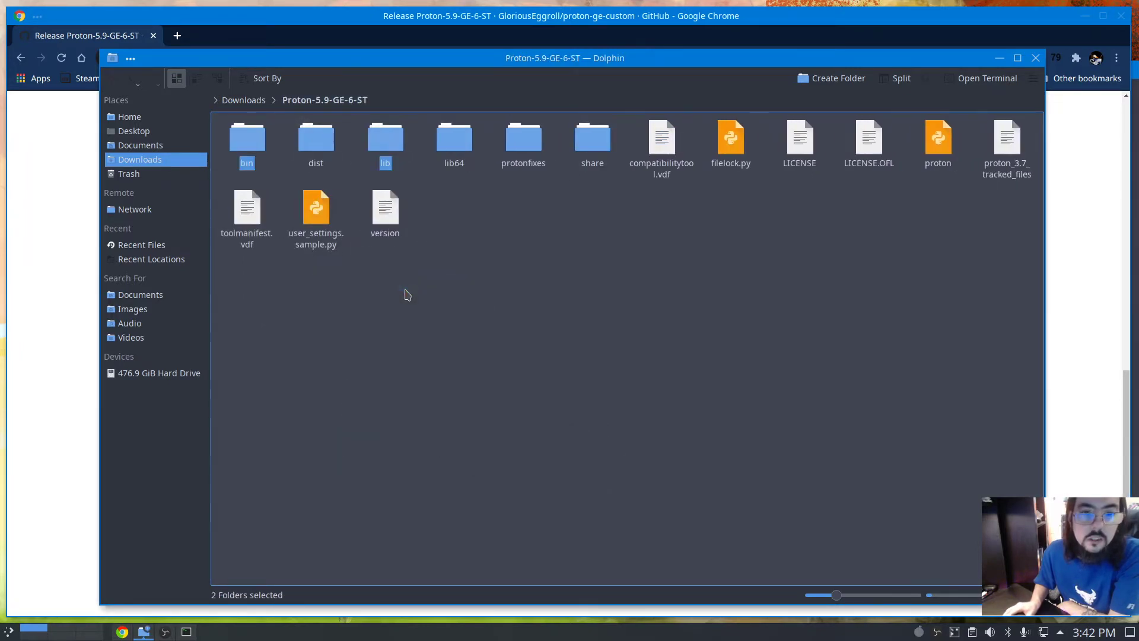
left_click(500, 318)
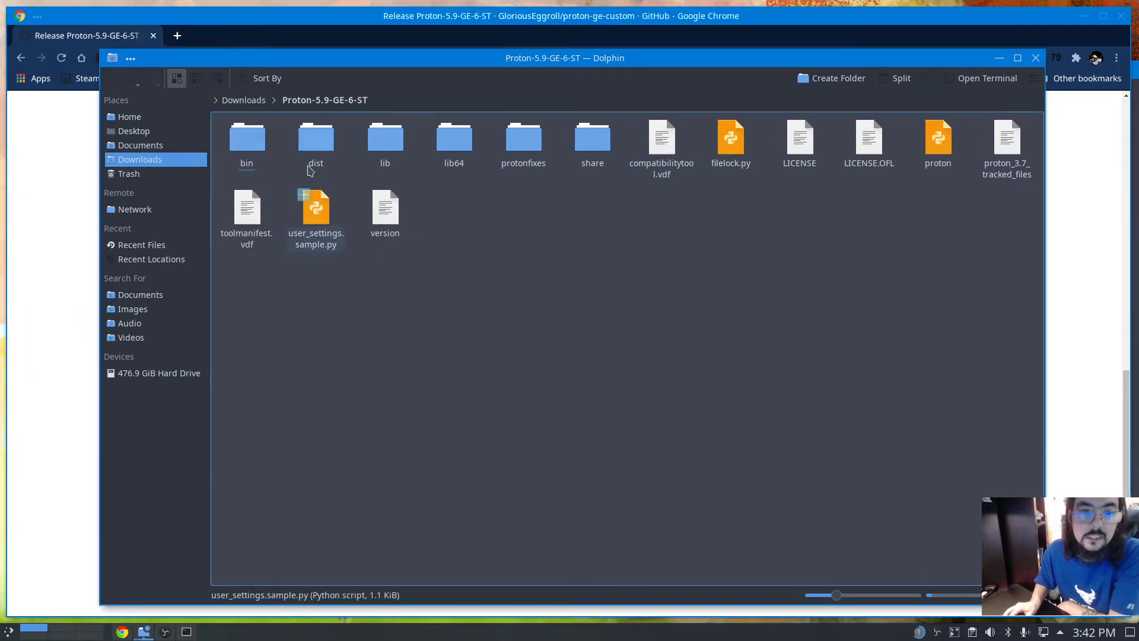
double_click(316, 142)
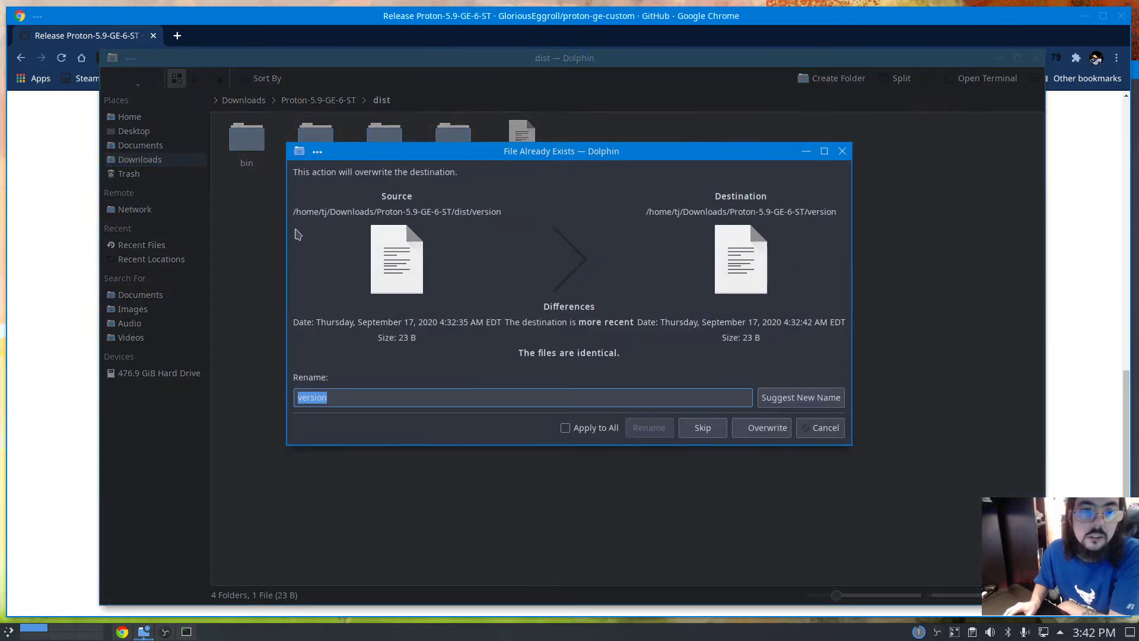
left_click(821, 428)
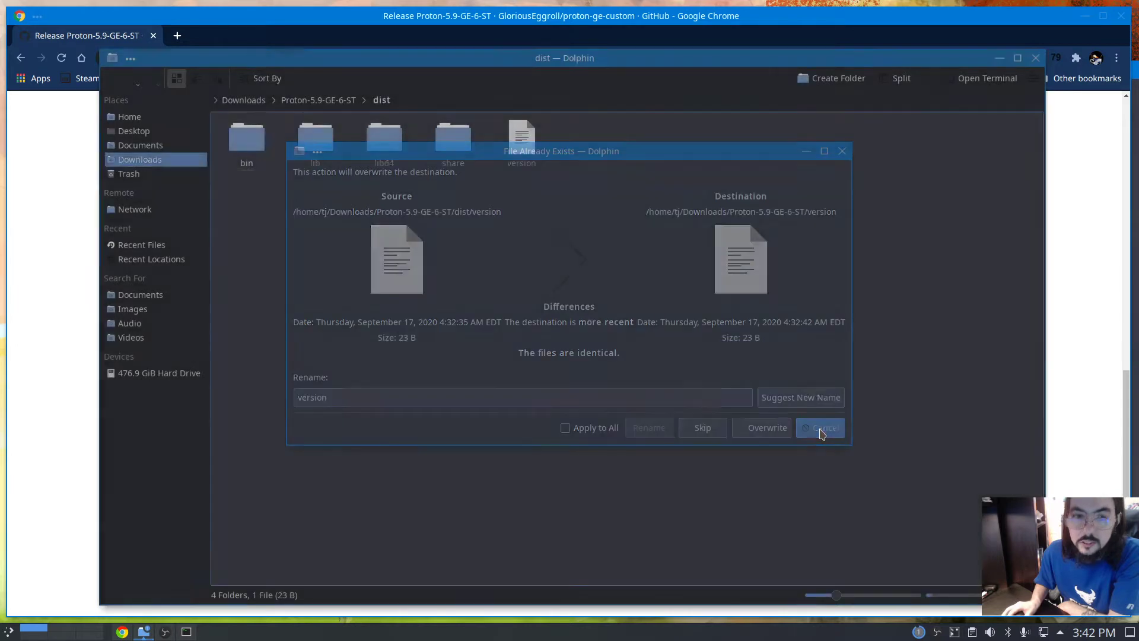
Compare the contents of the Proton-5.9-GE-6-ST folder with those of its dist subfolder.
left_click(315, 101)
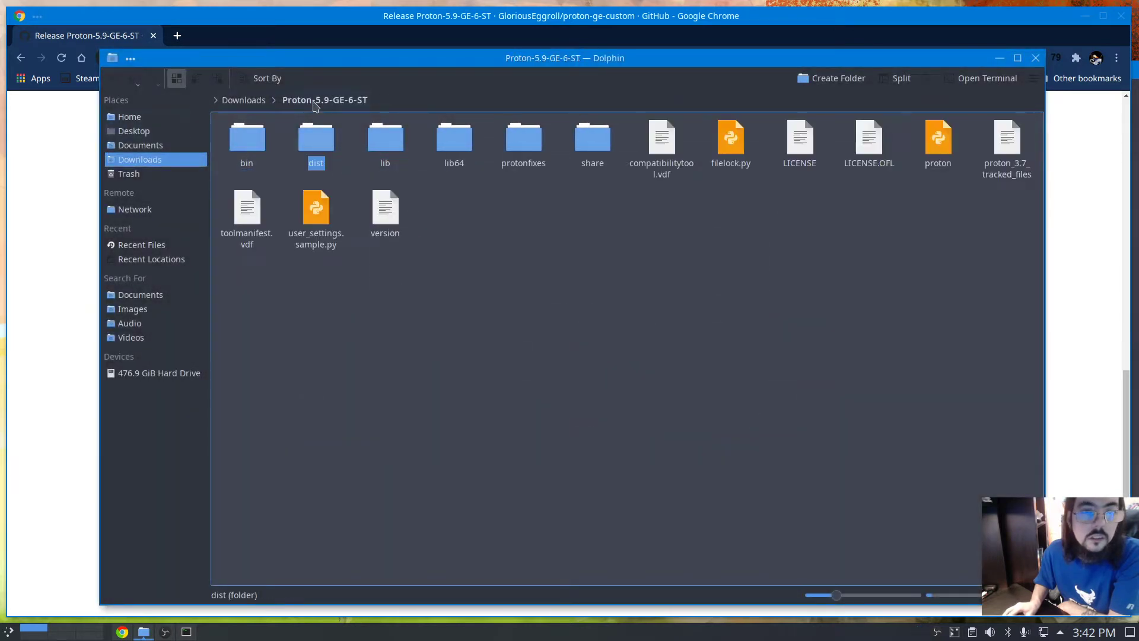
double_click(317, 147)
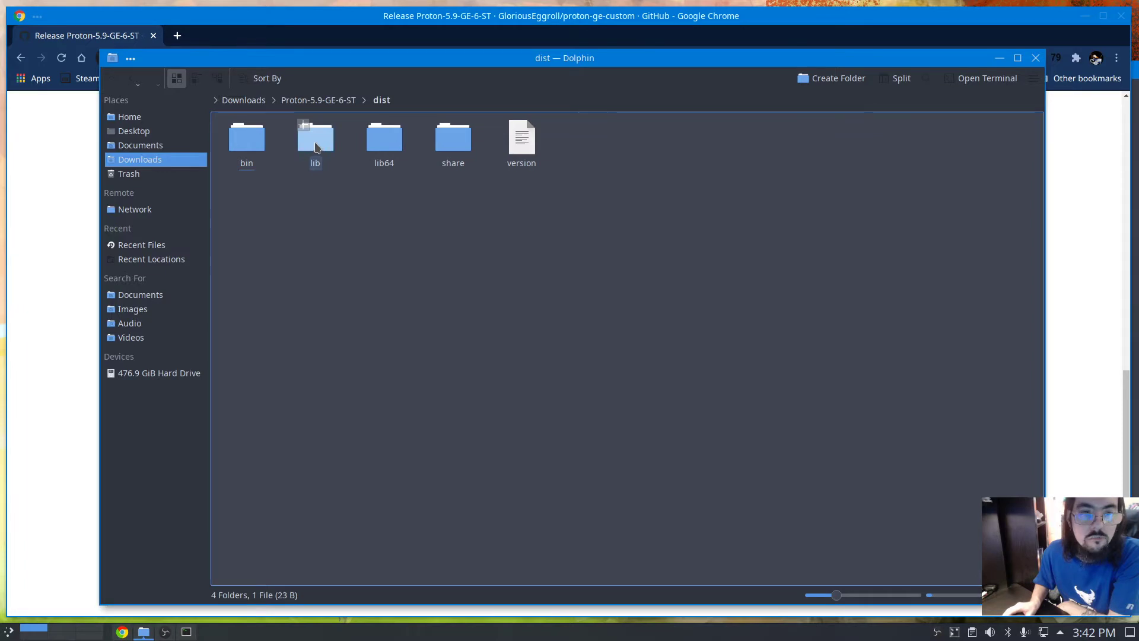
left_click(131, 79)
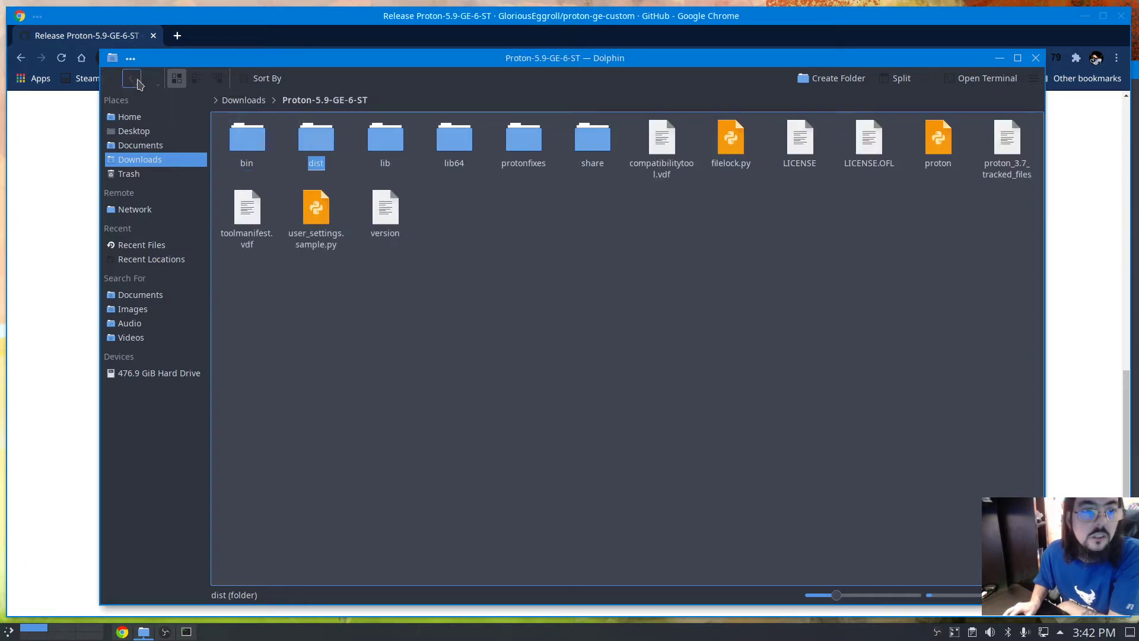
Recheck the contents of Proton-5.9-GE-6-ST and its dist subfolder, and return to the Downloads folder.
left_click(379, 338)
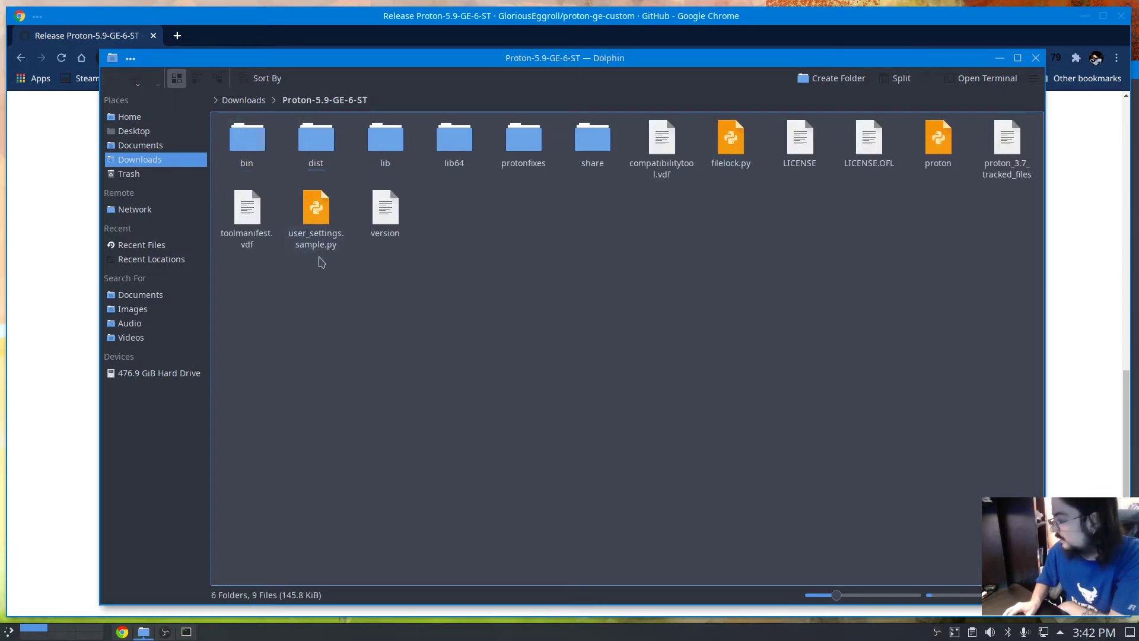
left_click(136, 76)
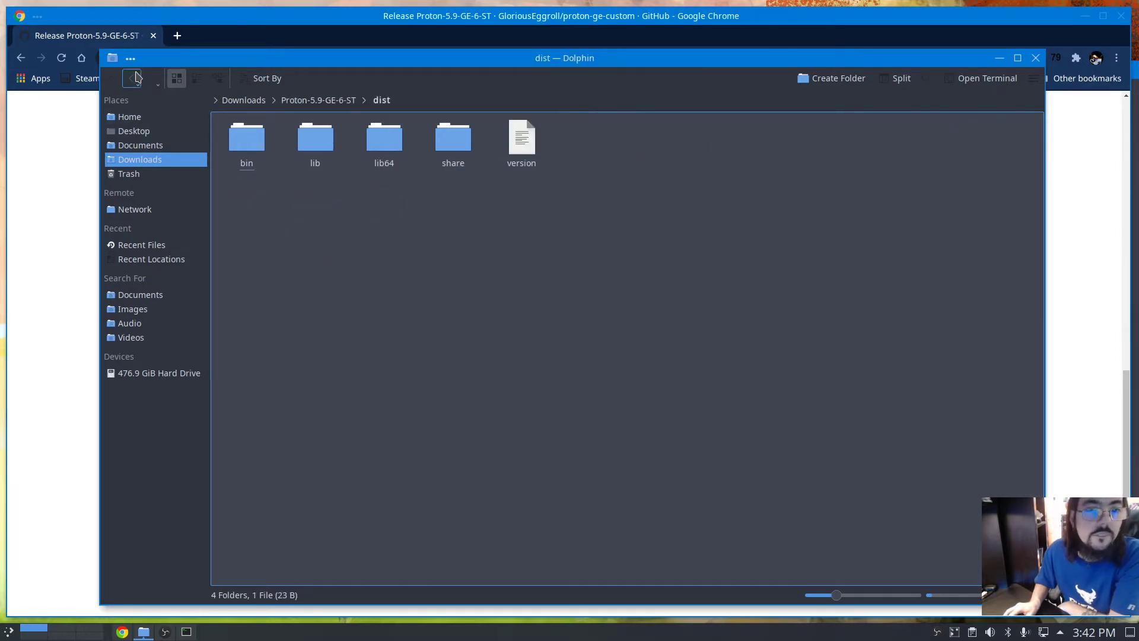
left_click(136, 76)
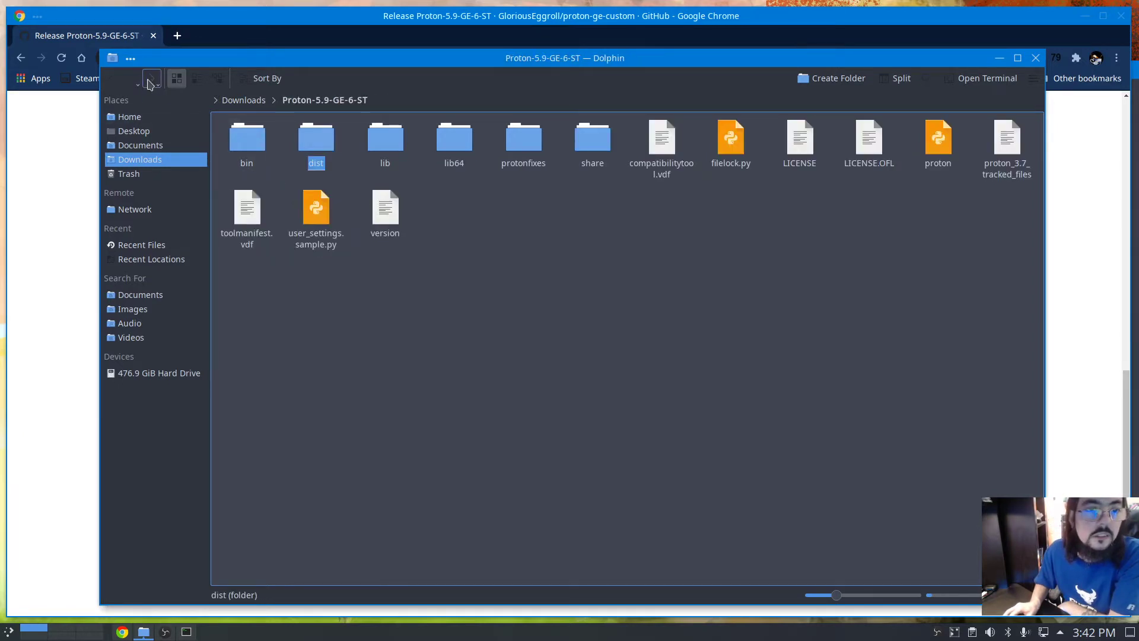
left_click(150, 80)
left_click(140, 79)
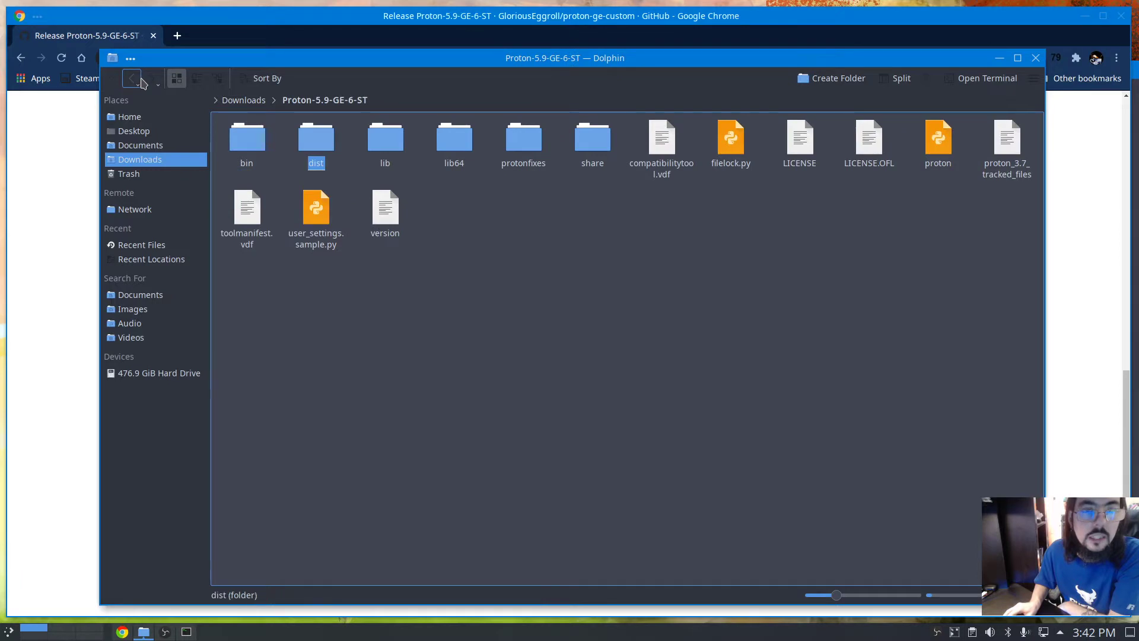
key("alt+Right")
left_click(141, 80)
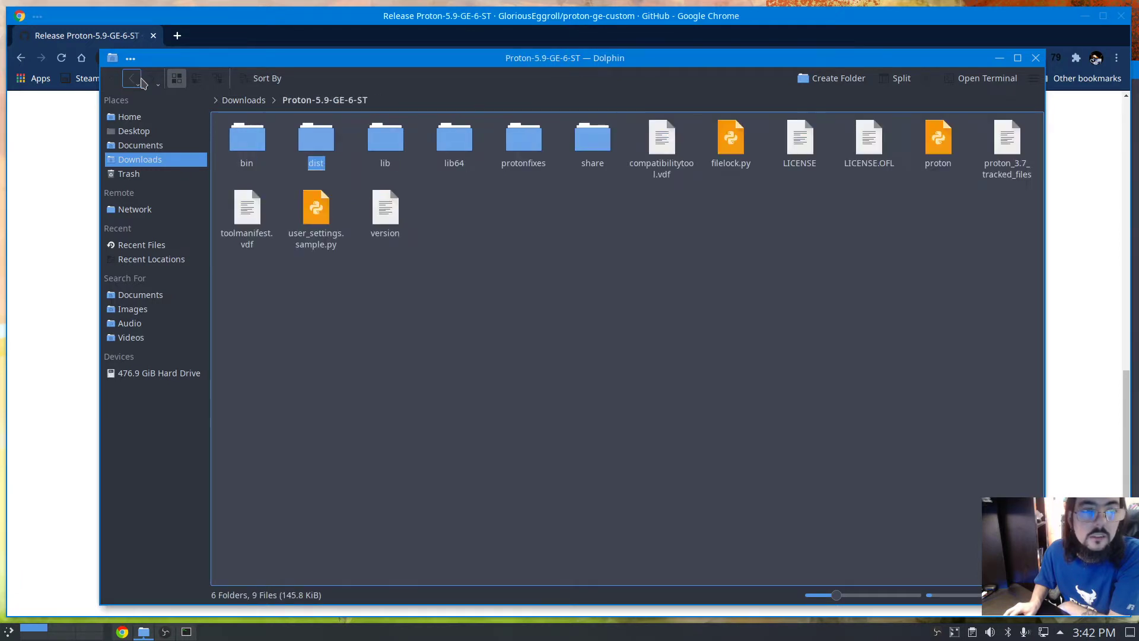
left_click(141, 79)
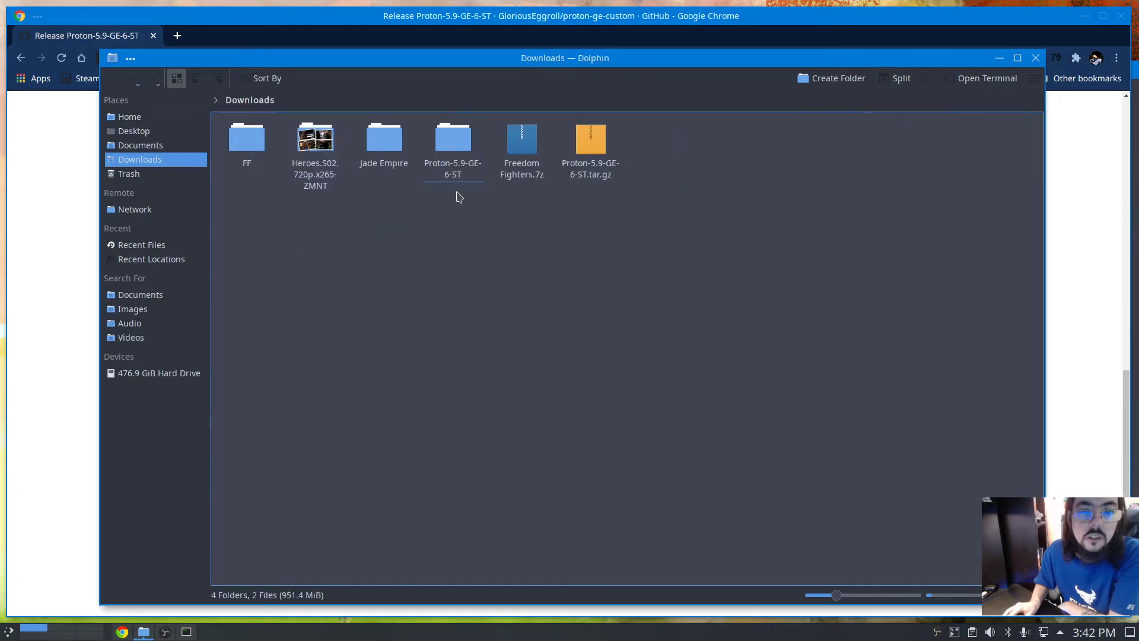
left_click(450, 171)
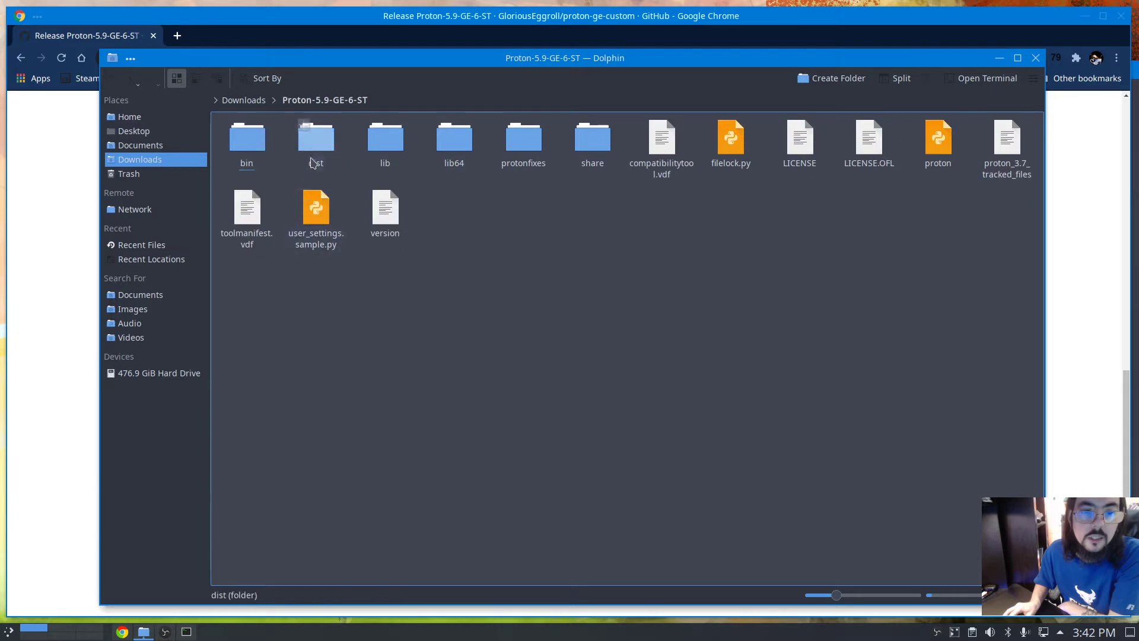
left_click(316, 139)
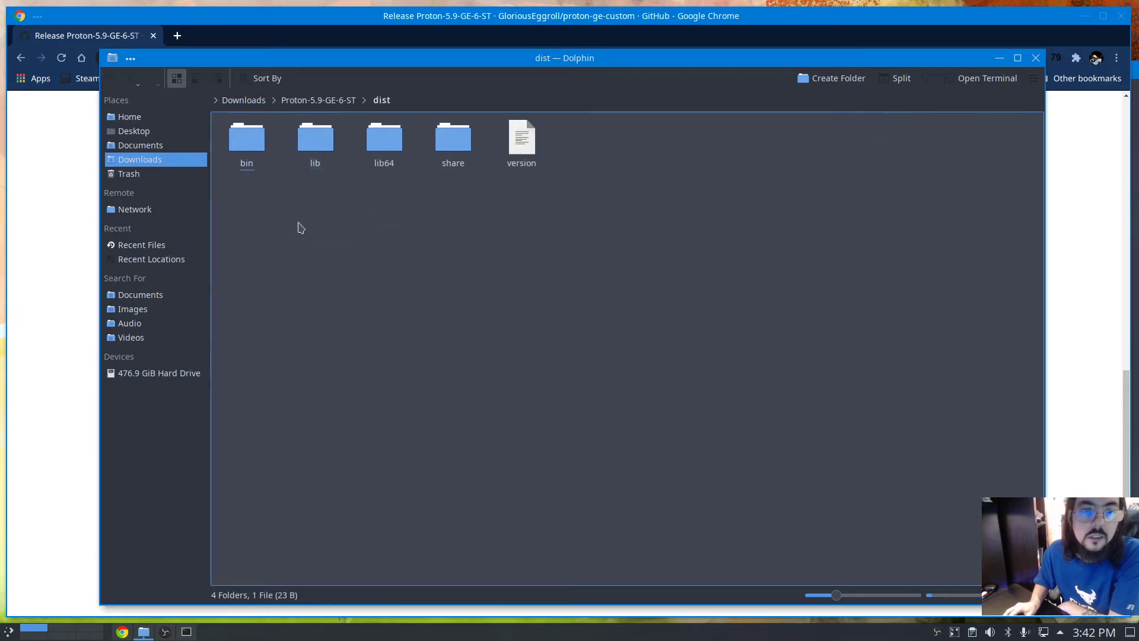
left_click(134, 83)
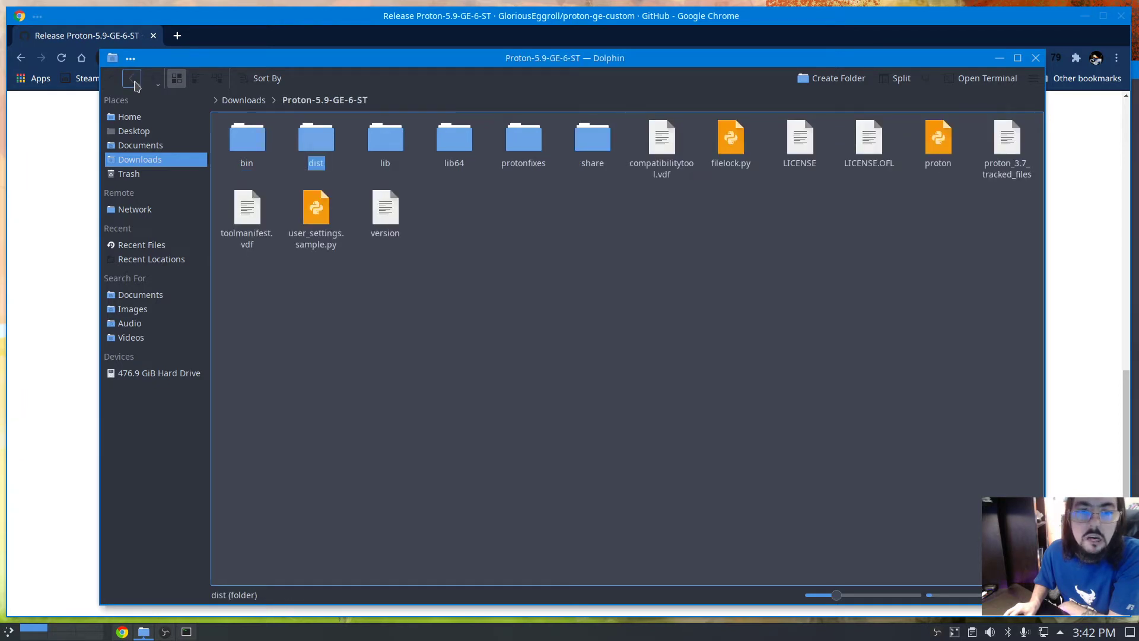
left_click(135, 85)
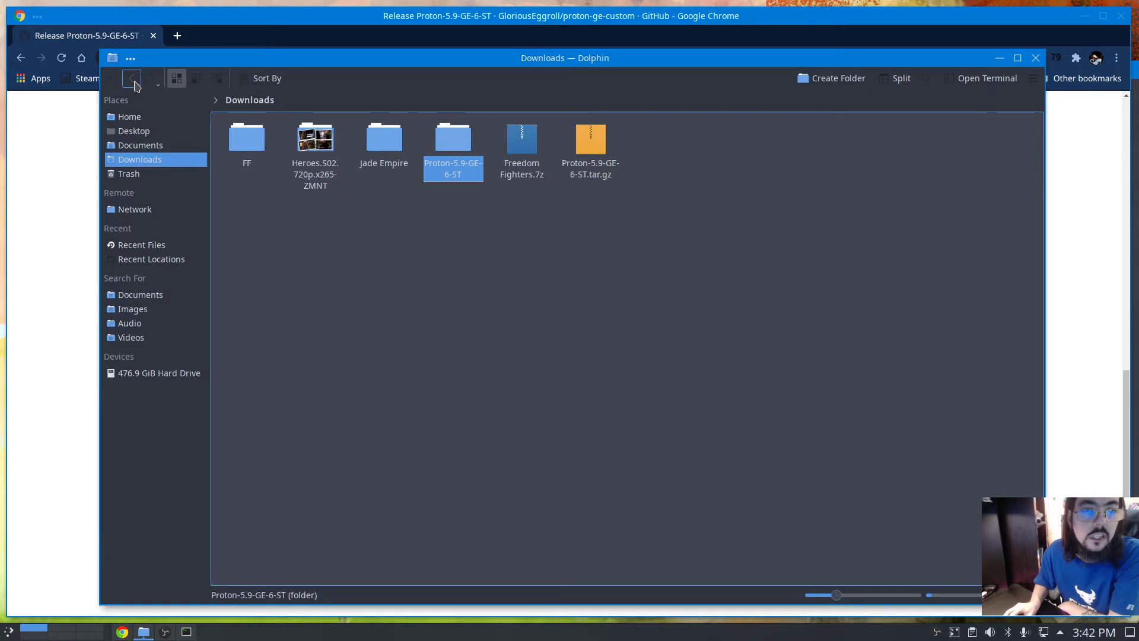
Move the extracted Proton-5.9-GE-6-ST folder to the trash and permanently empty the trash.
right_click(450, 176)
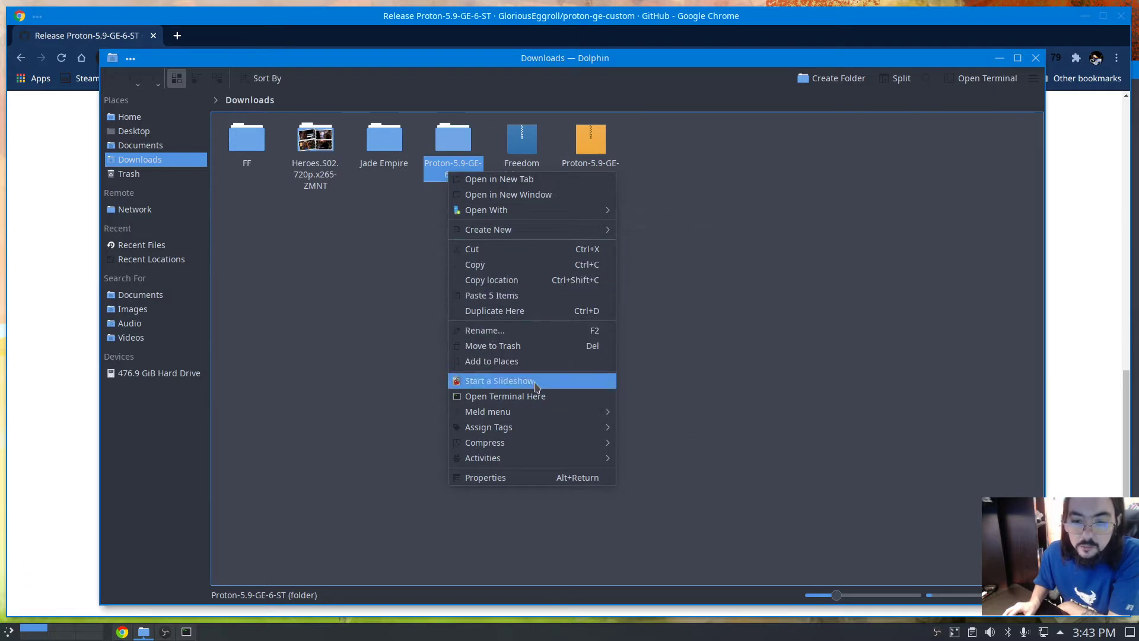
left_click(513, 347)
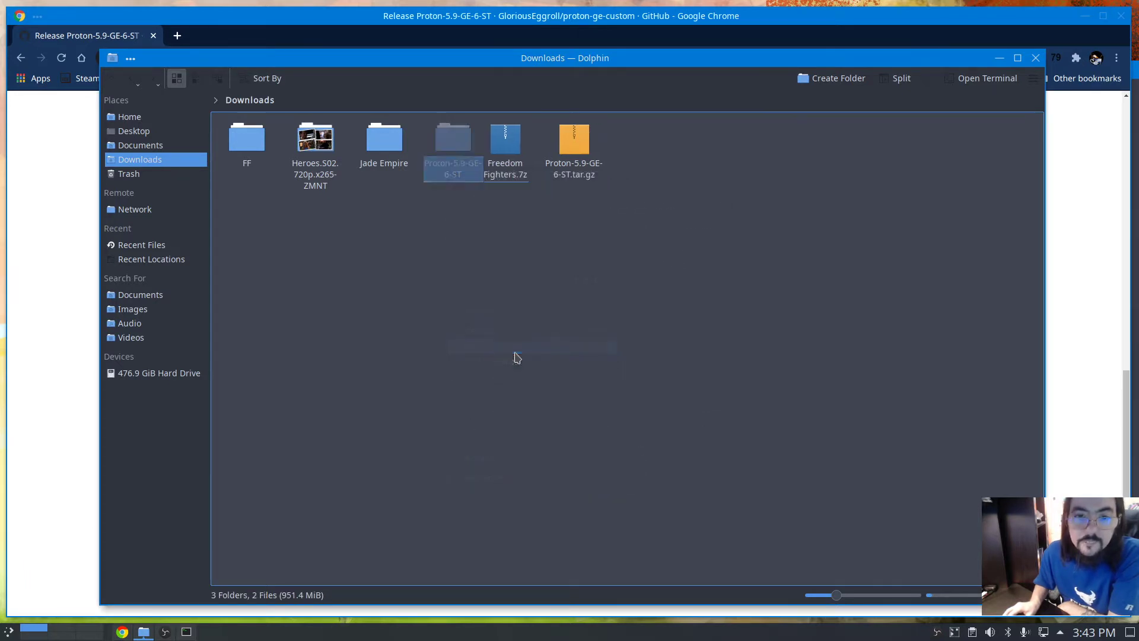
right_click(116, 176)
left_click(170, 185)
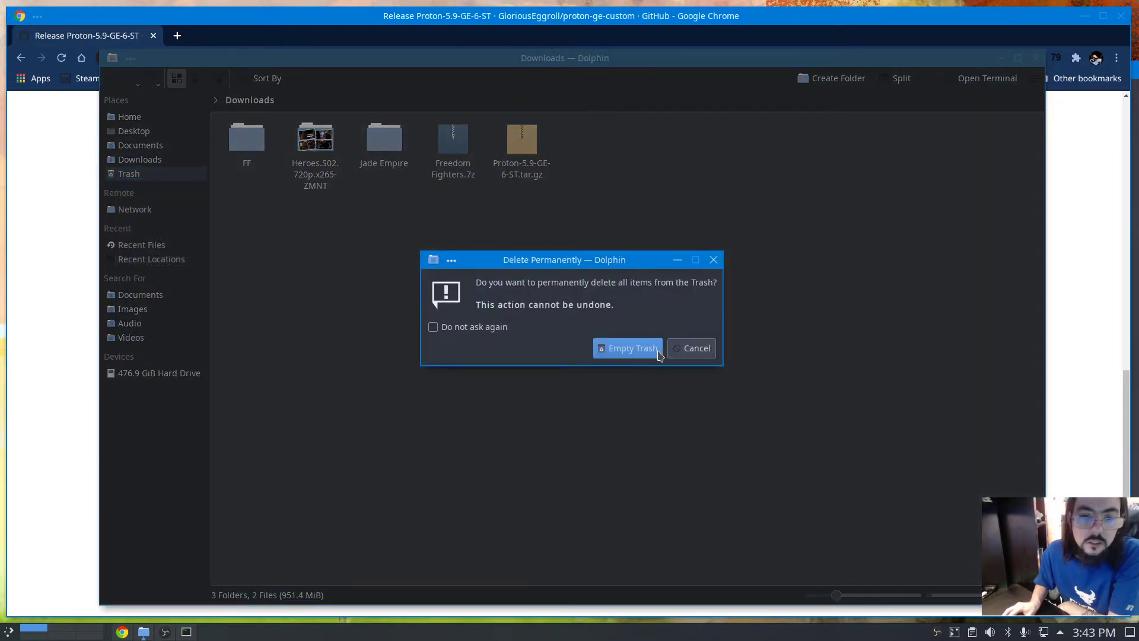
left_click(630, 349)
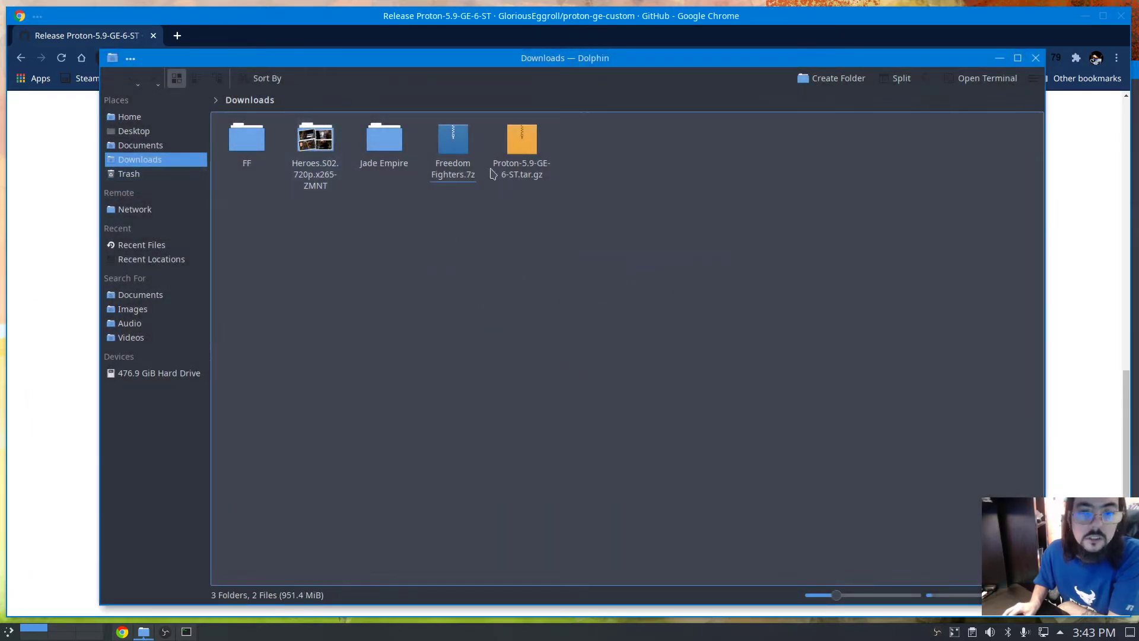
Extract Proton-5.9-GE-6-ST.tar.gz again directly into the Downloads folder.
right_click(516, 174)
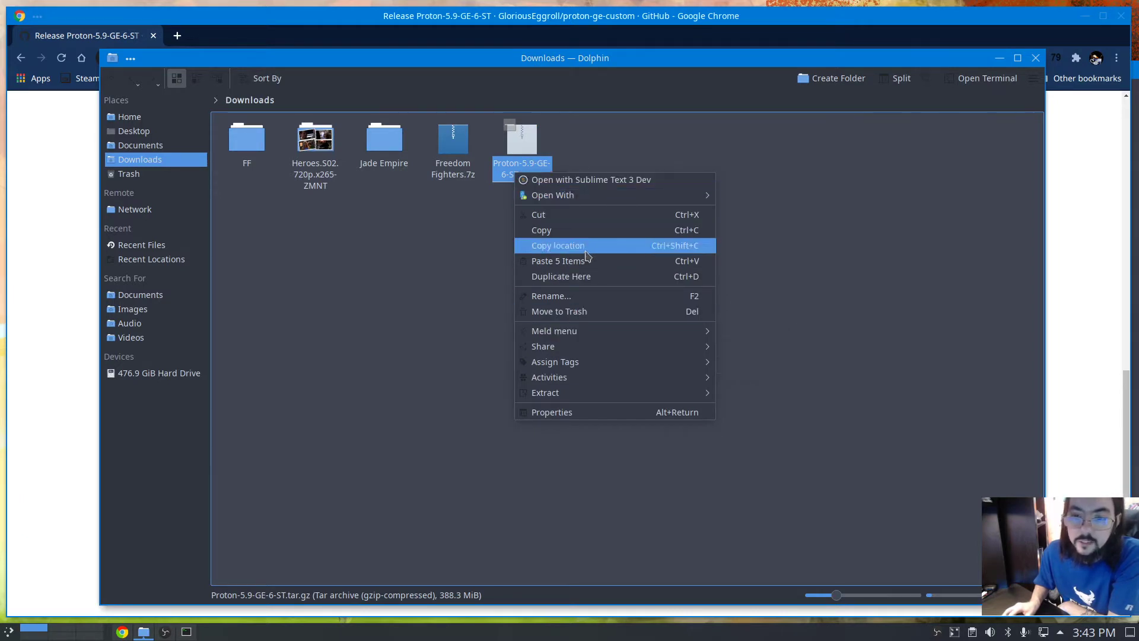
mouse_move(584, 392)
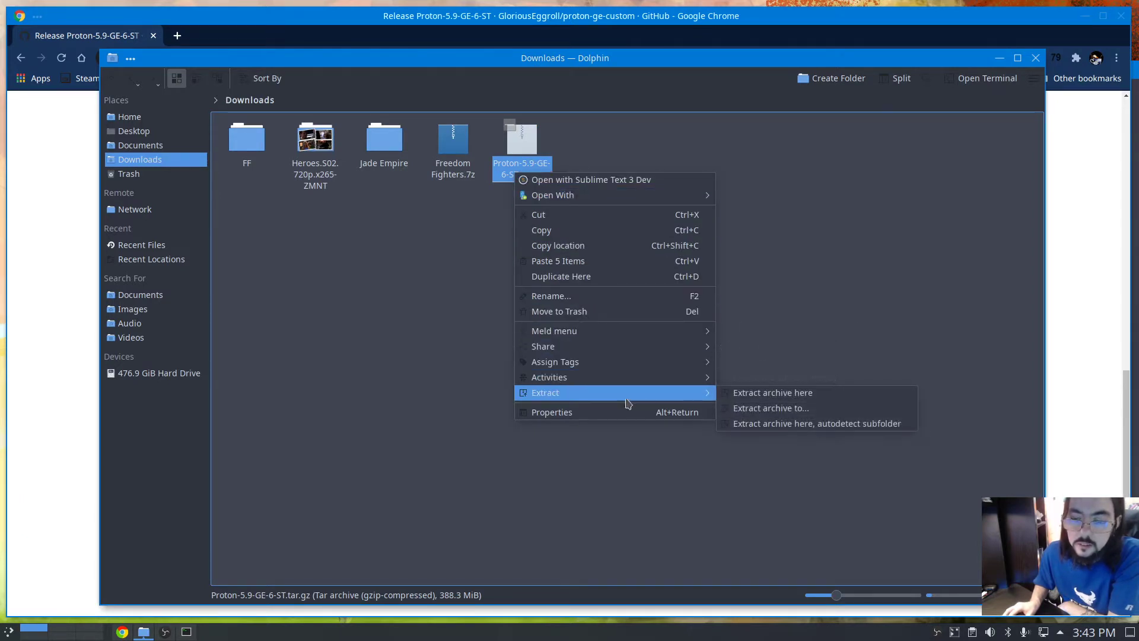
left_click(771, 390)
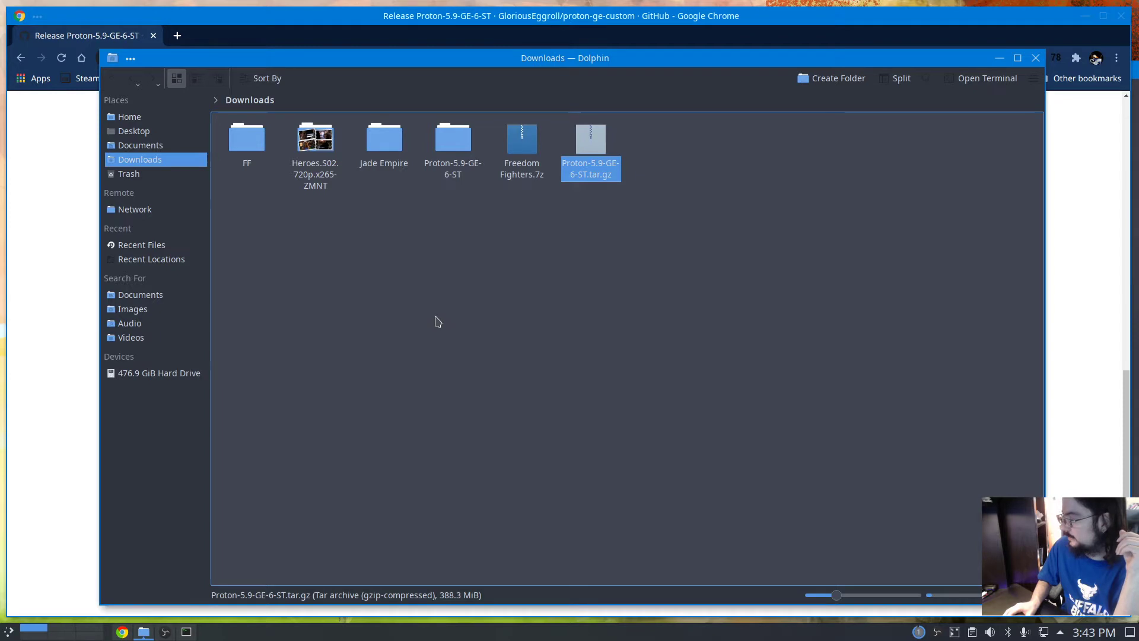
left_click(433, 292)
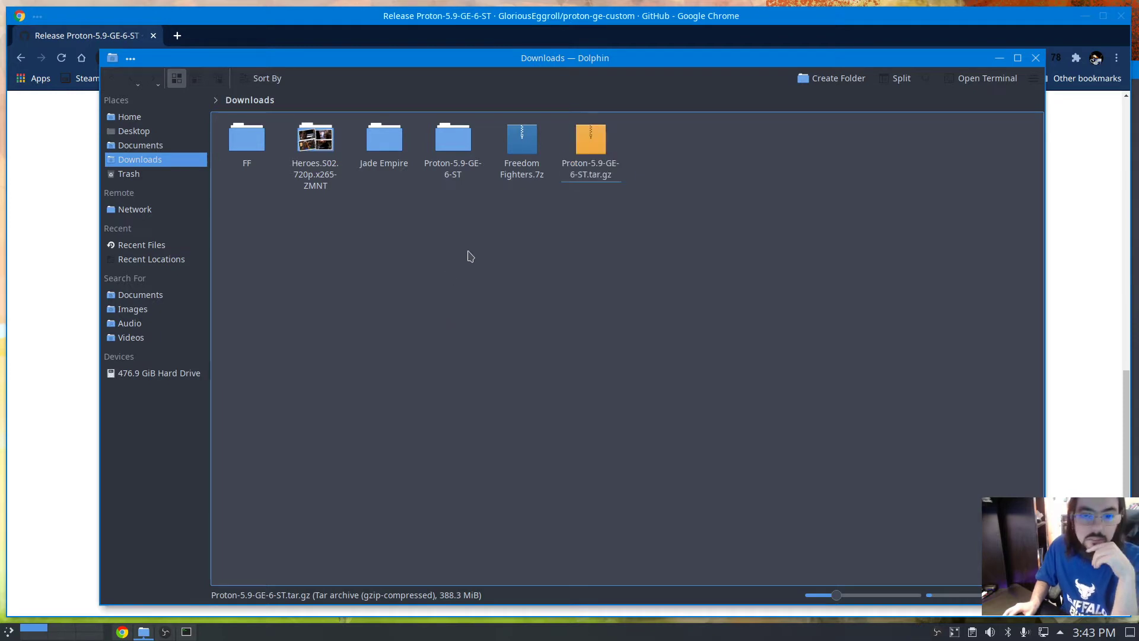
Open the freshly extracted Proton-5.9-GE-6-ST folder and go into its dist subfolder.
left_click(461, 173)
double_click(462, 173)
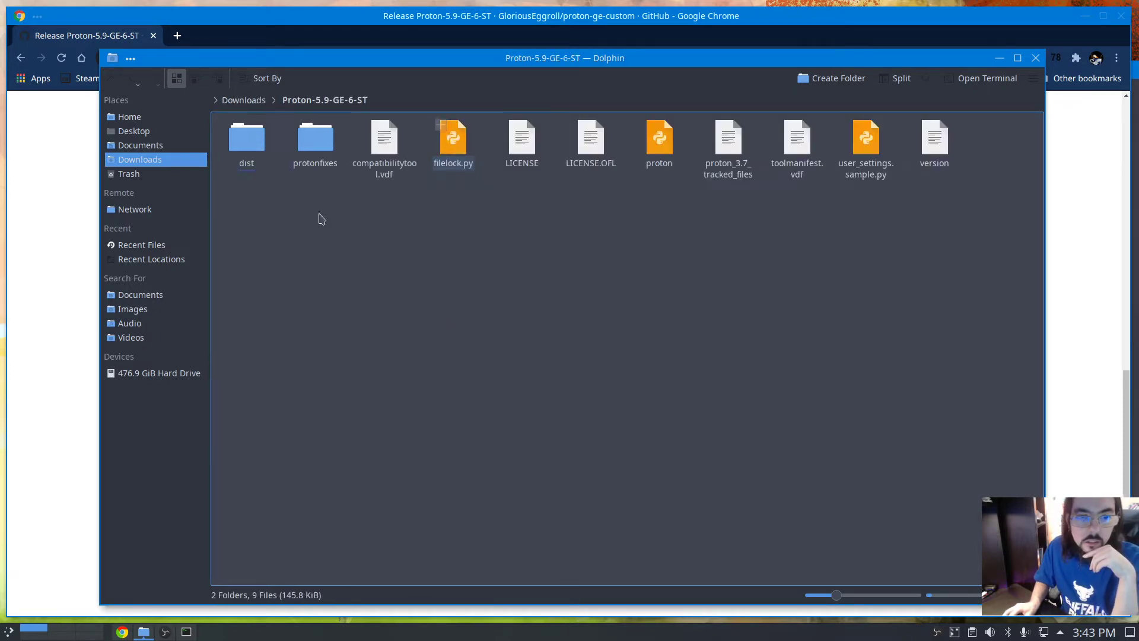
double_click(246, 162)
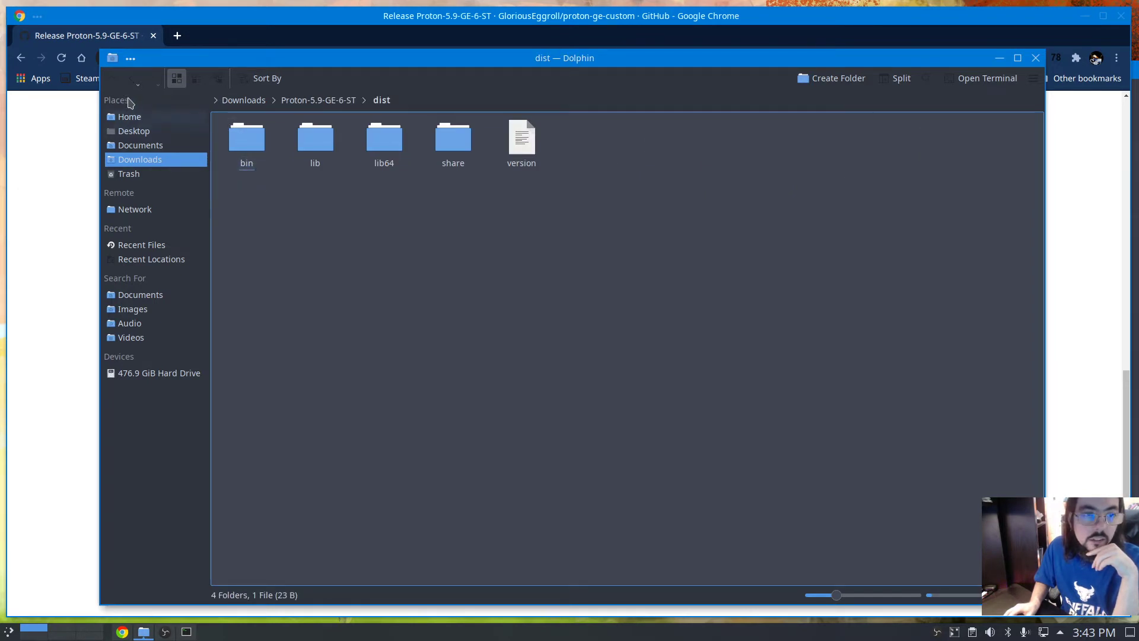
left_click(132, 79)
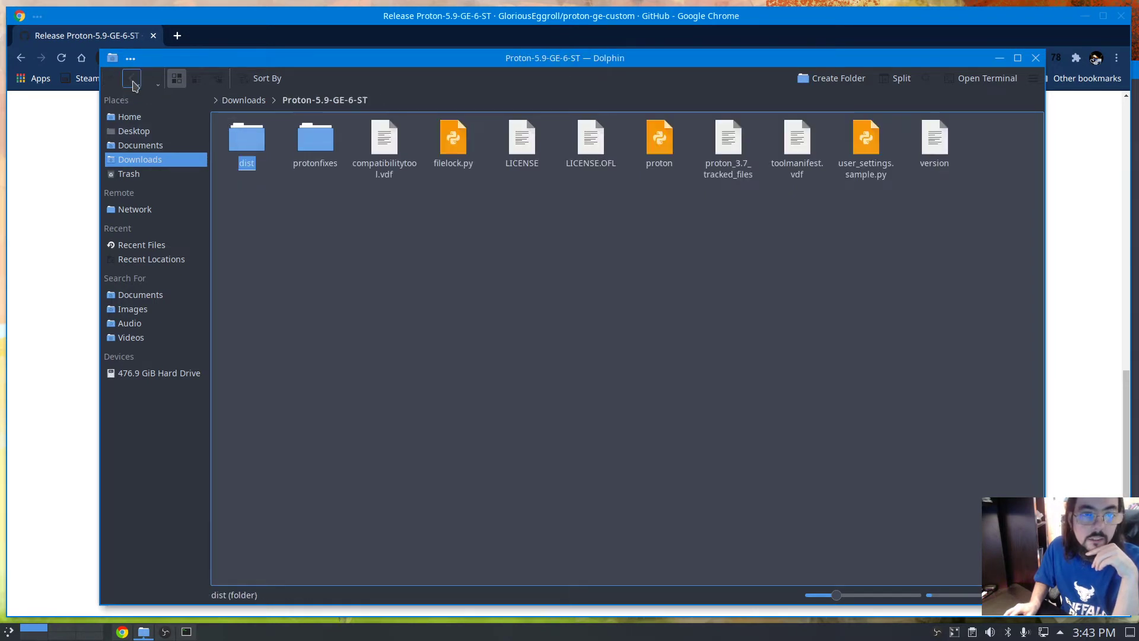
left_click(247, 152)
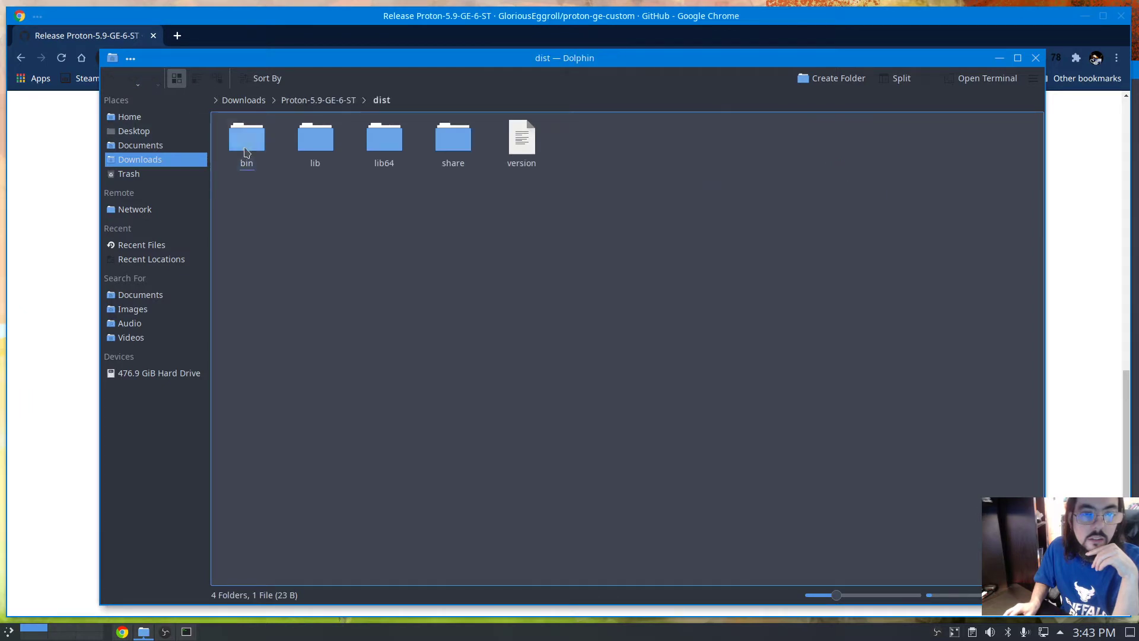
Move all the dist folder's contents up into the Proton-5.9-GE-6-ST folder, overwriting the existing version file.
left_click_drag(640, 140, 321, 100)
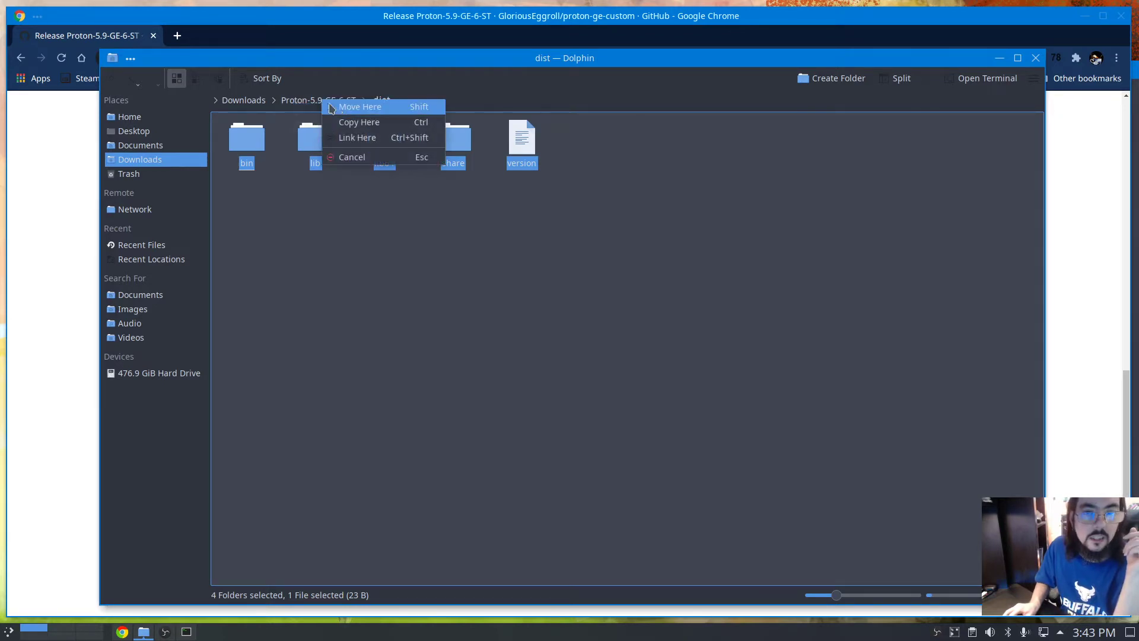
left_click(337, 109)
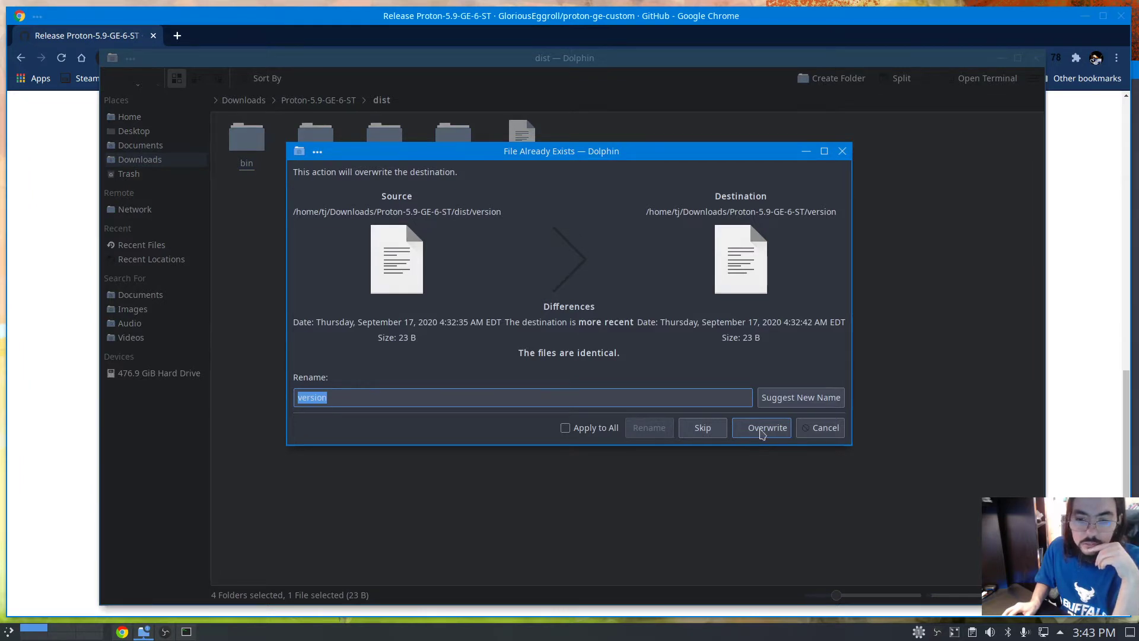
left_click(762, 428)
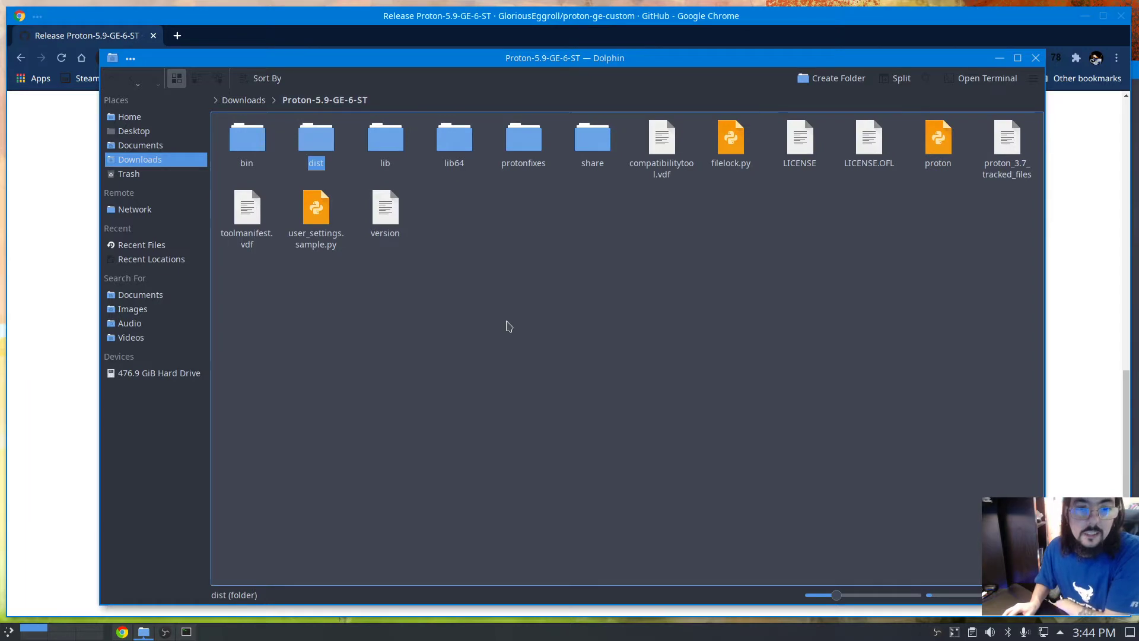
Check inside the dist folder, move that folder to the trash, and permanently empty the trash.
left_click(462, 262)
double_click(325, 136)
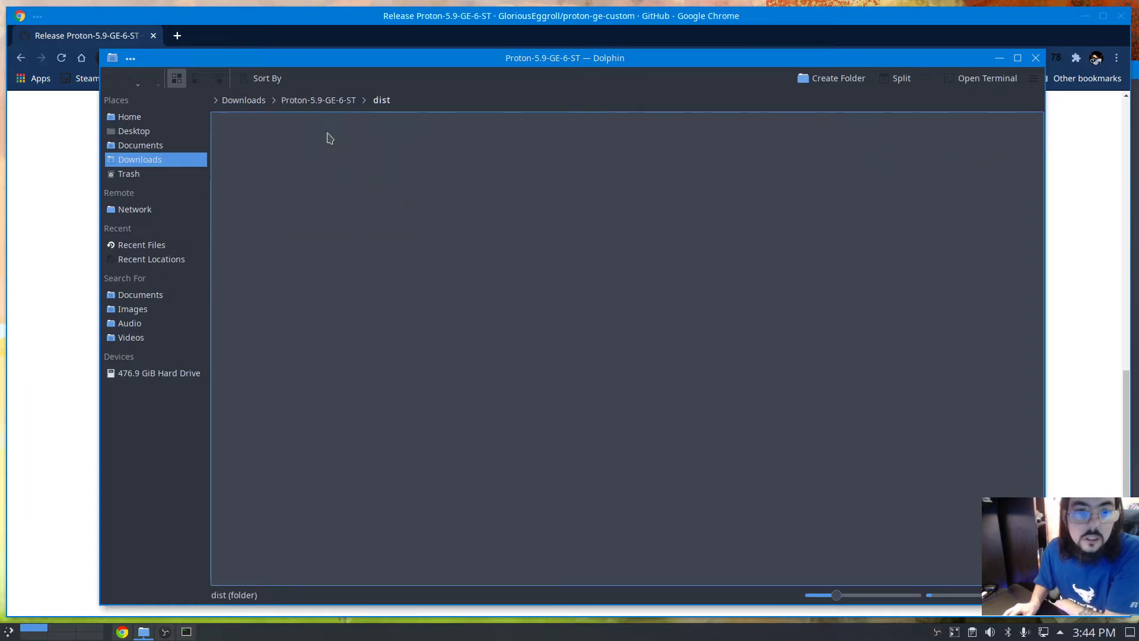
left_click(314, 102)
right_click(325, 146)
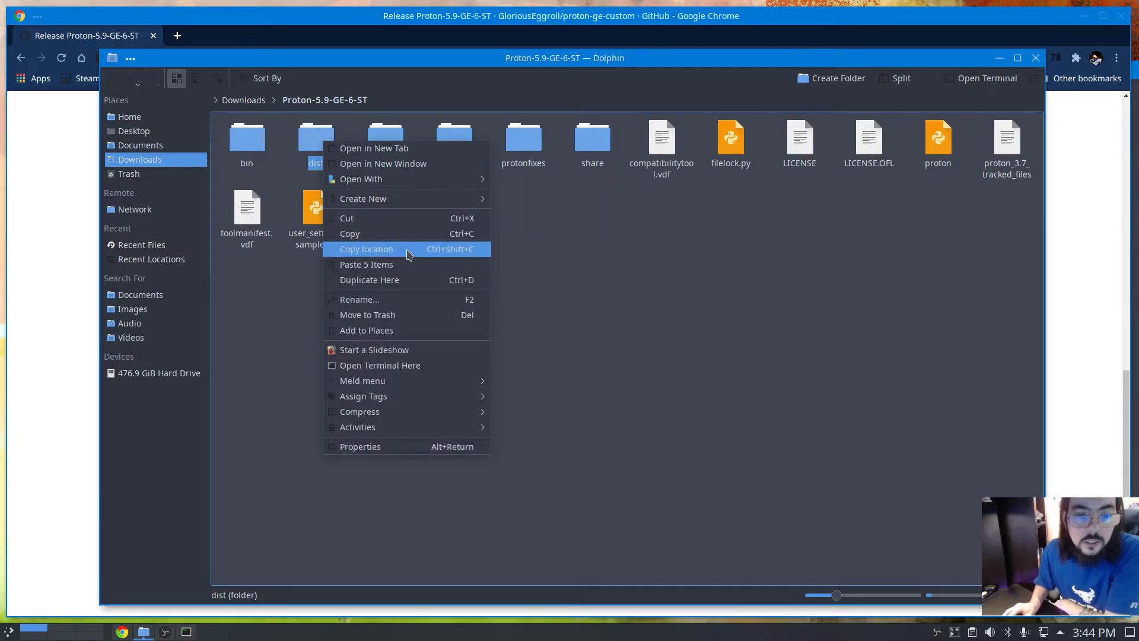
left_click(407, 315)
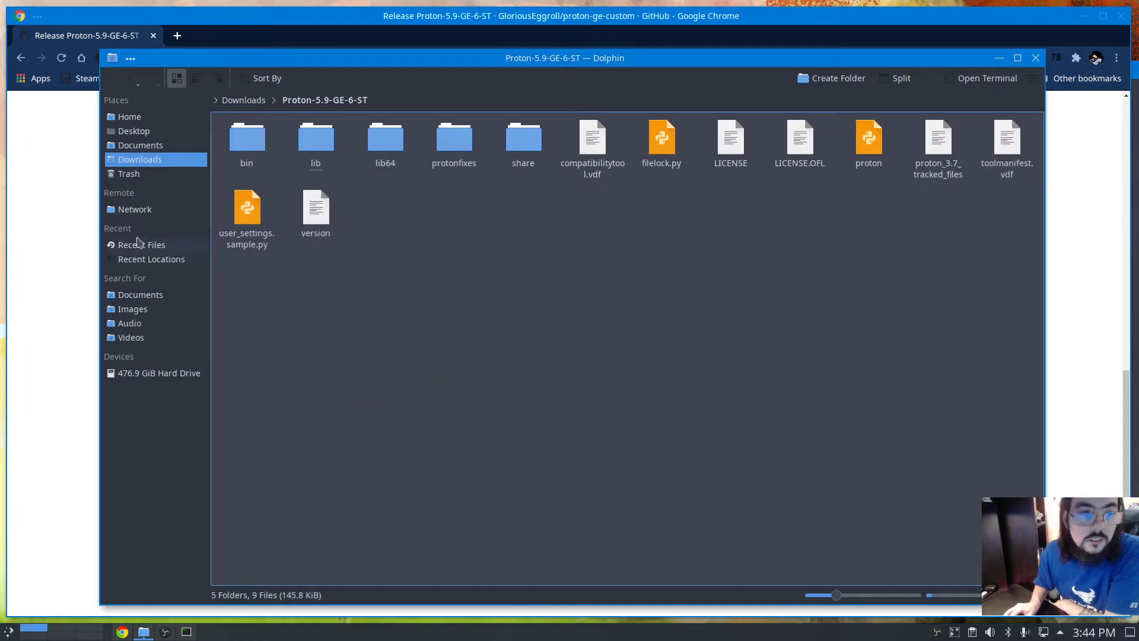
left_click(130, 177)
right_click(134, 181)
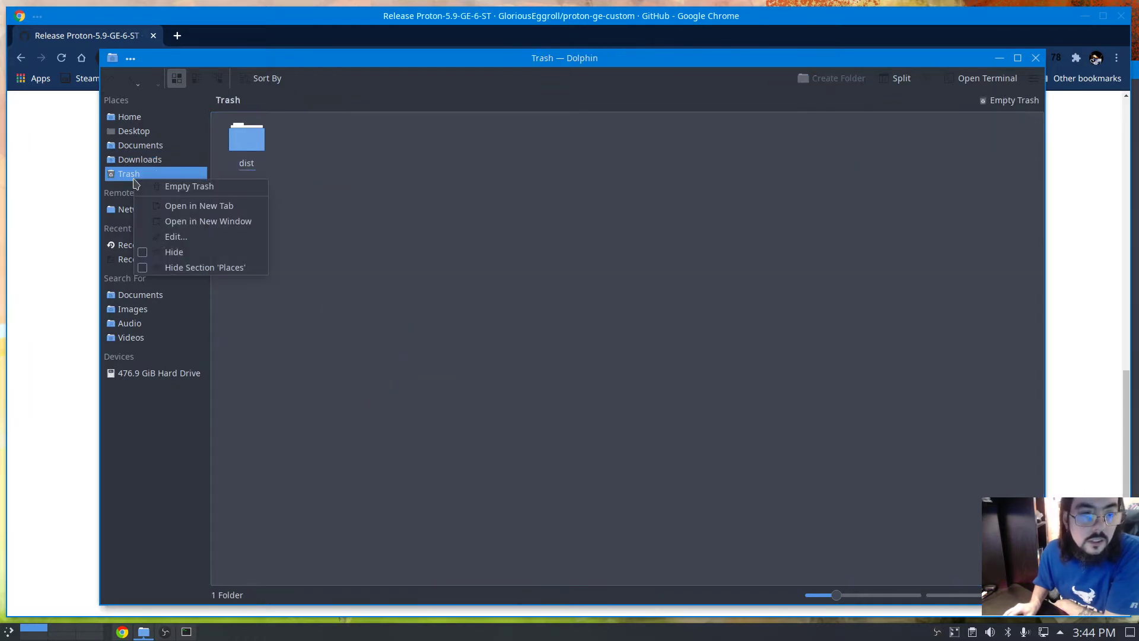
left_click(199, 188)
left_click(617, 355)
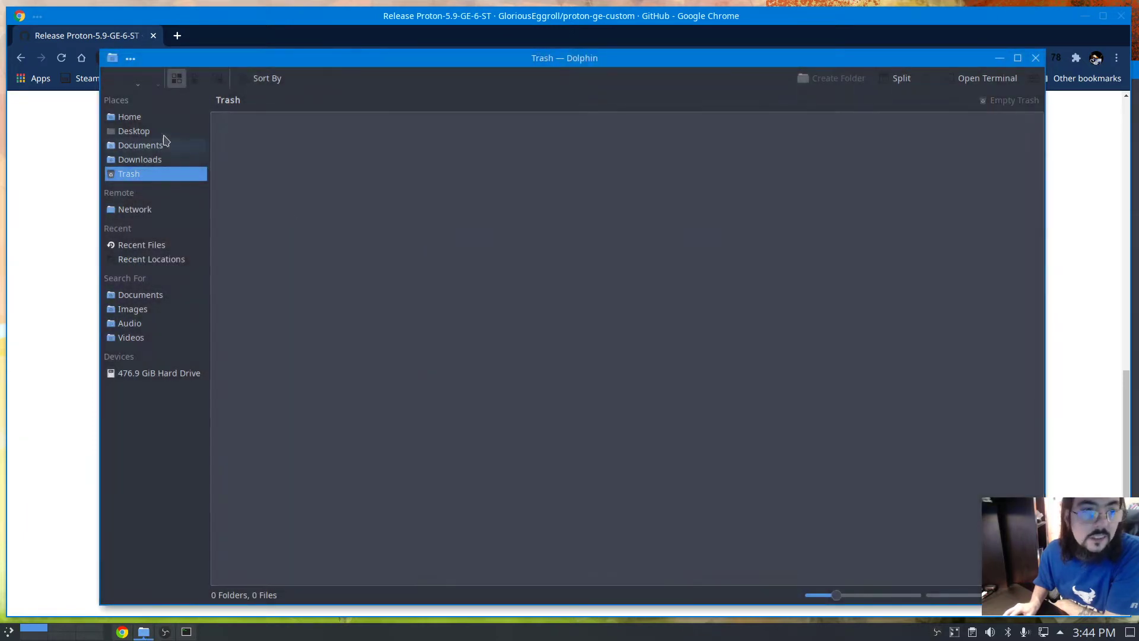
Go back to the Downloads folder and copy the restructured Proton-5.9-GE-6-ST folder.
left_click(135, 82)
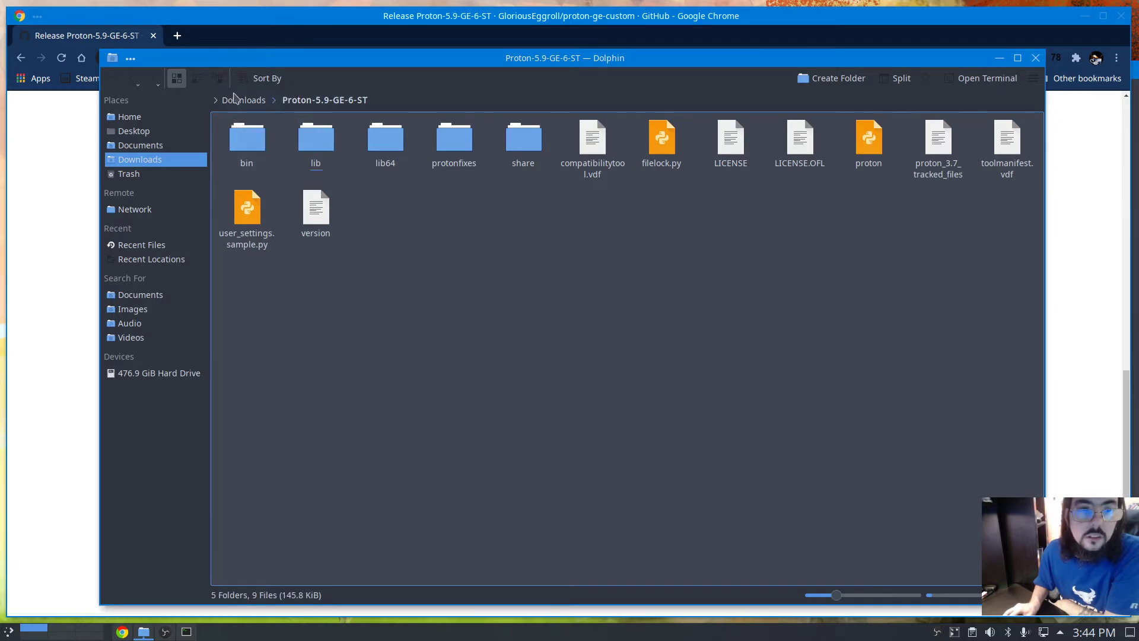
left_click(235, 100)
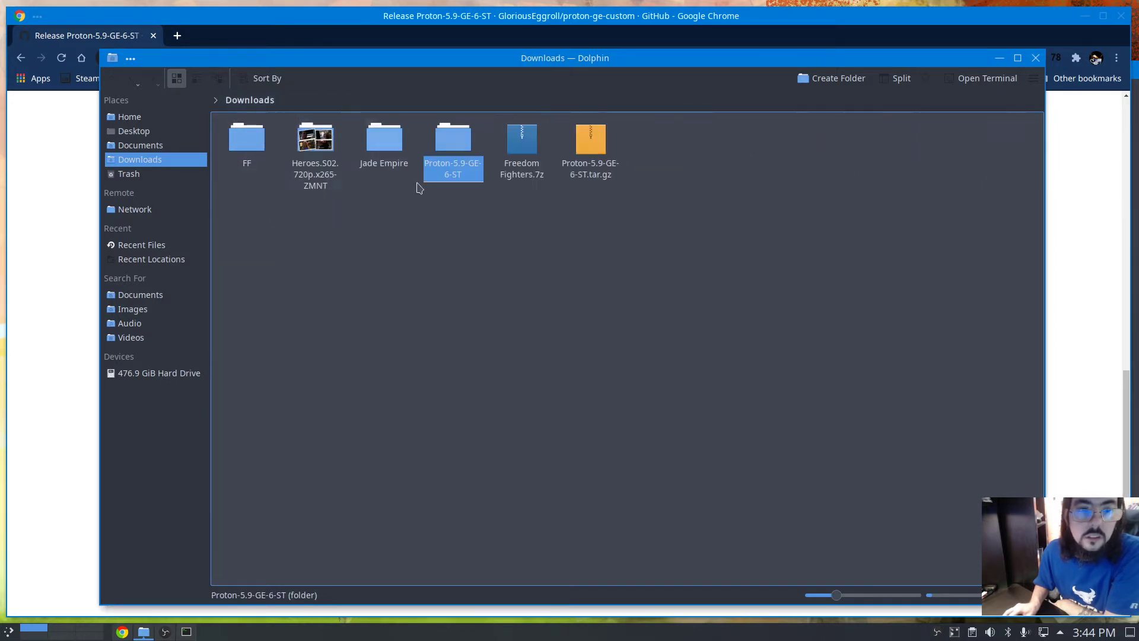
right_click(452, 175)
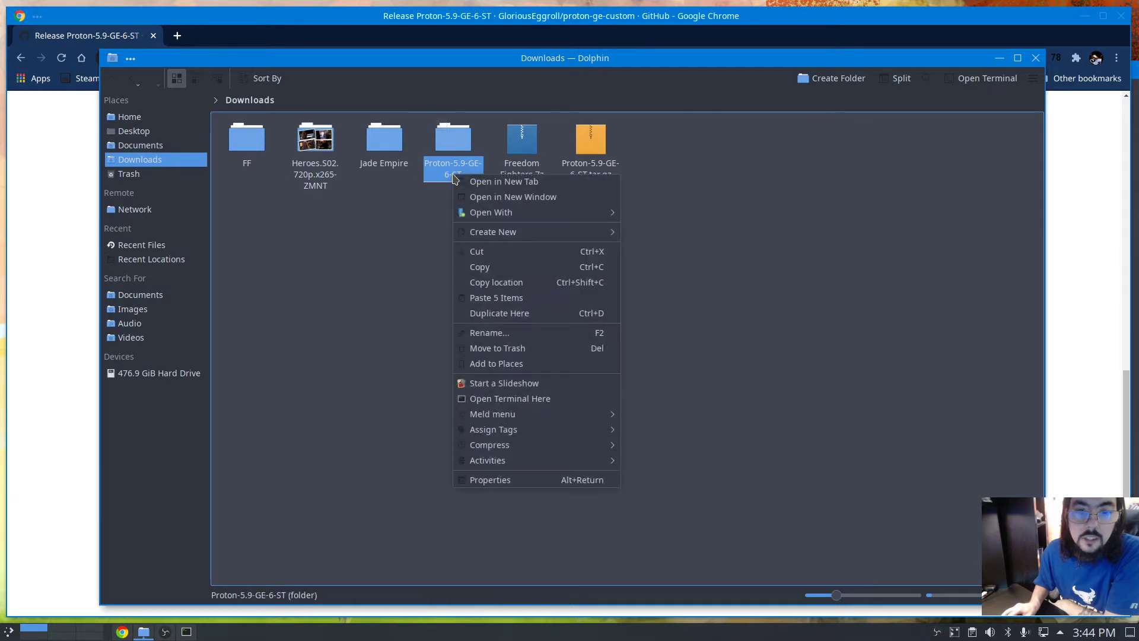
left_click(502, 270)
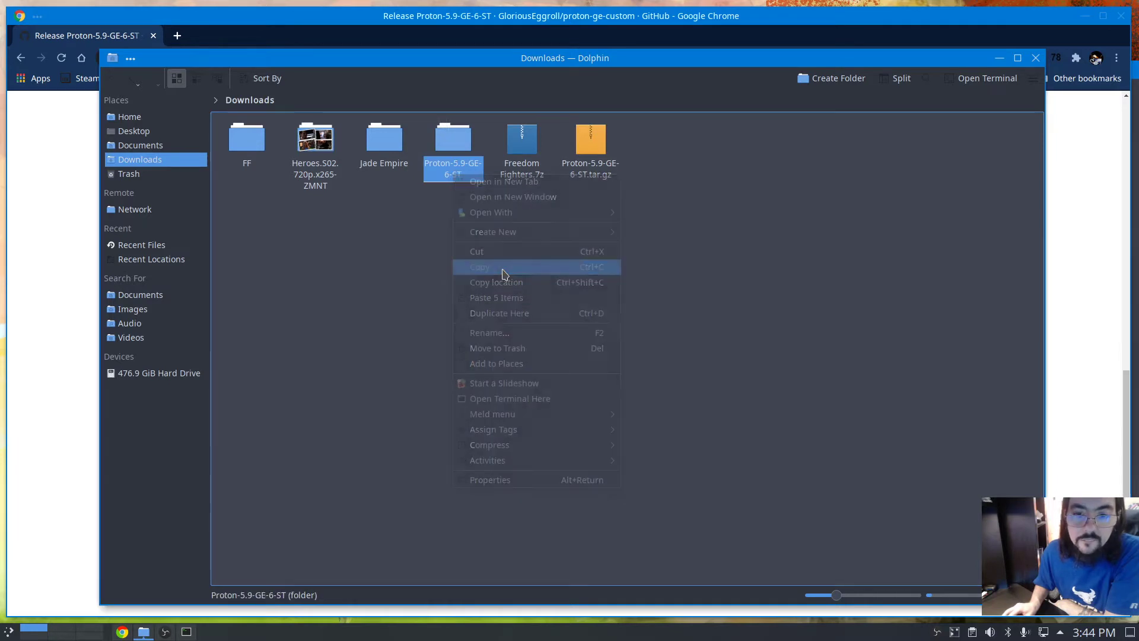
Create a new folder named Games in the Home directory.
left_click(129, 116)
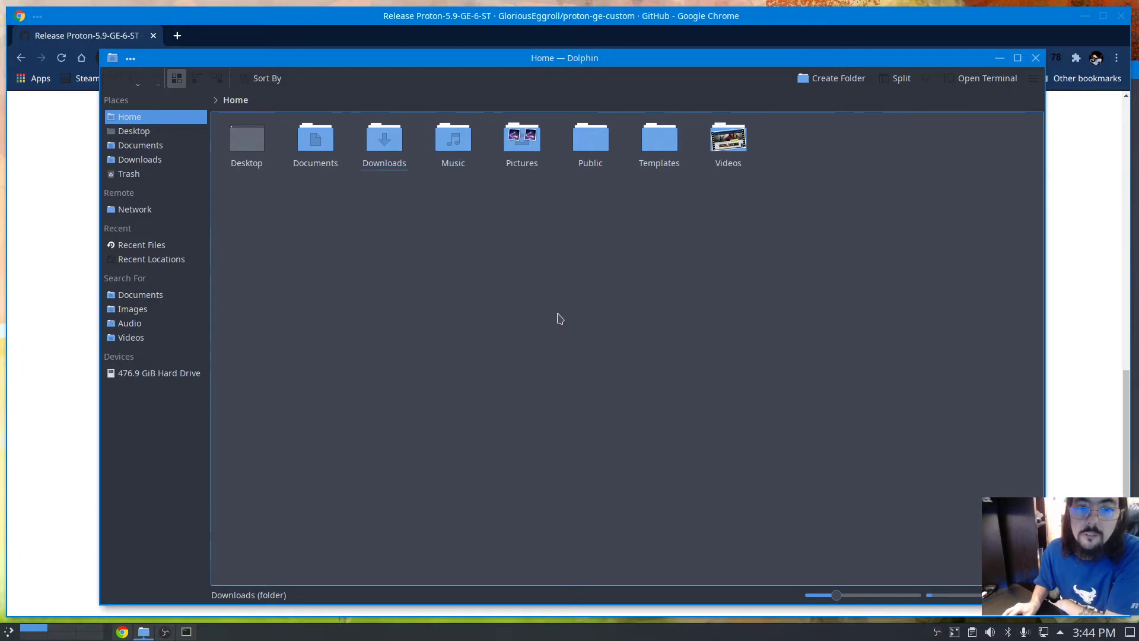
right_click(432, 215)
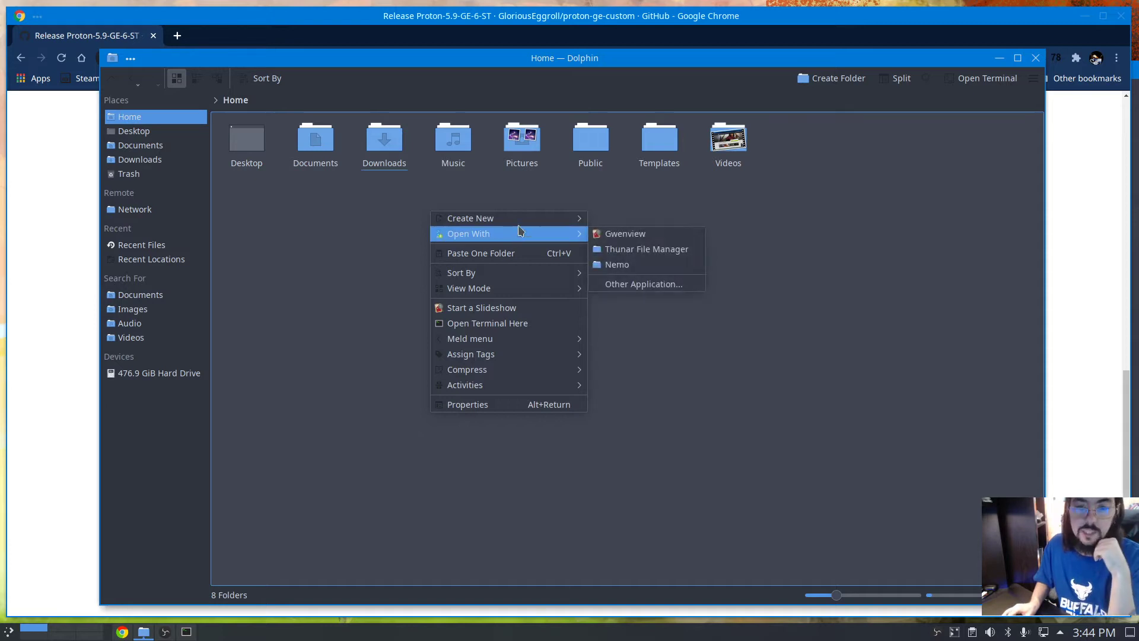
mouse_move(521, 227)
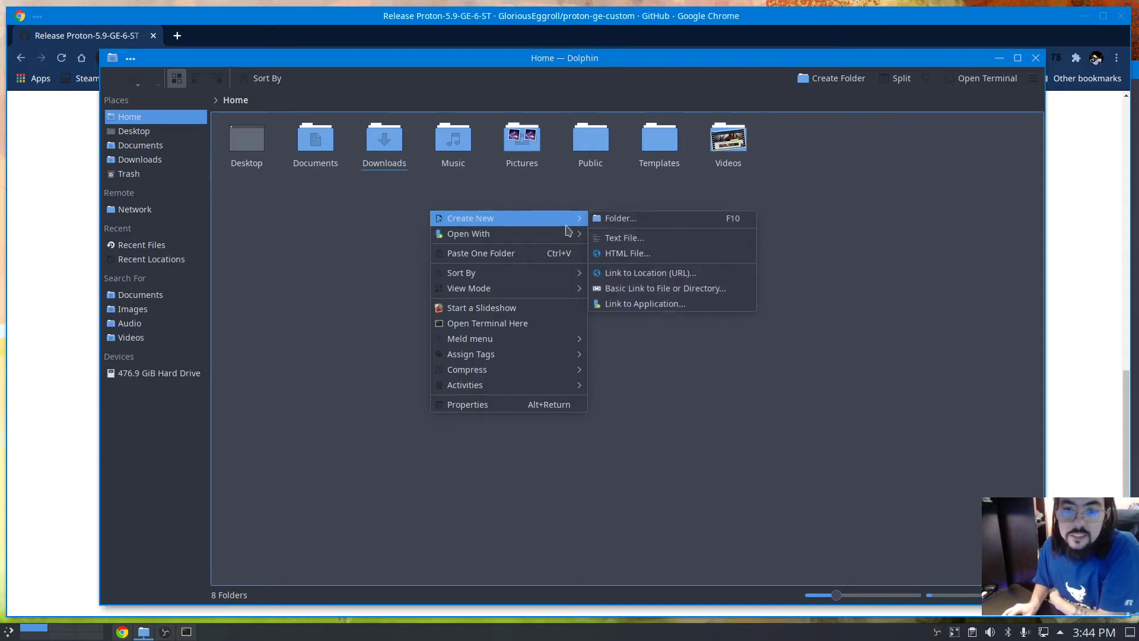
left_click(617, 219)
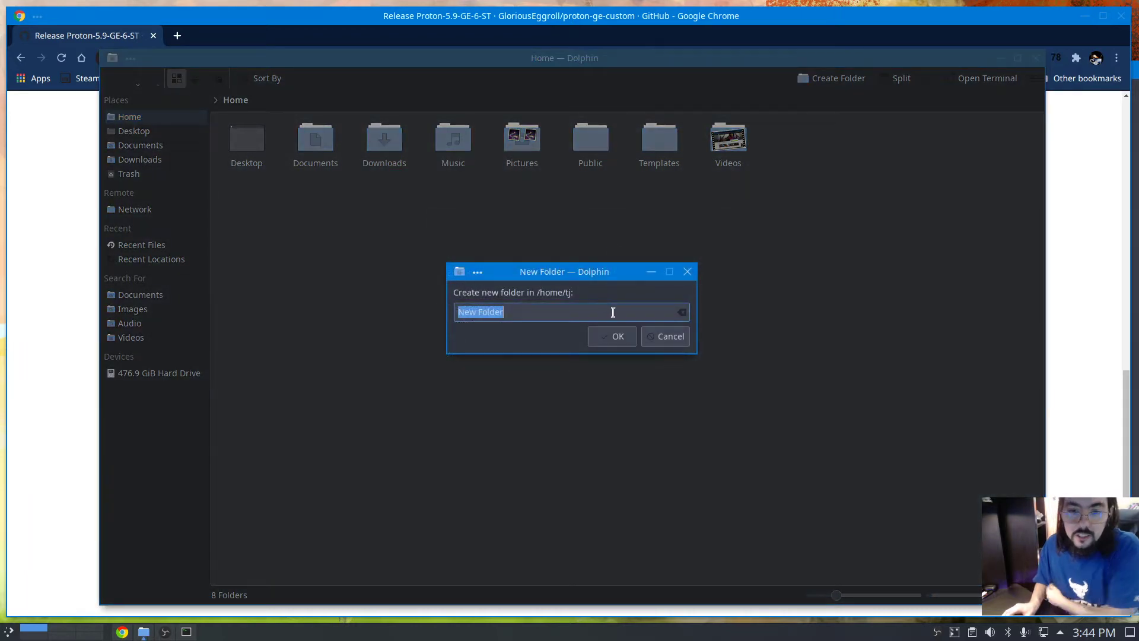
type("Games")
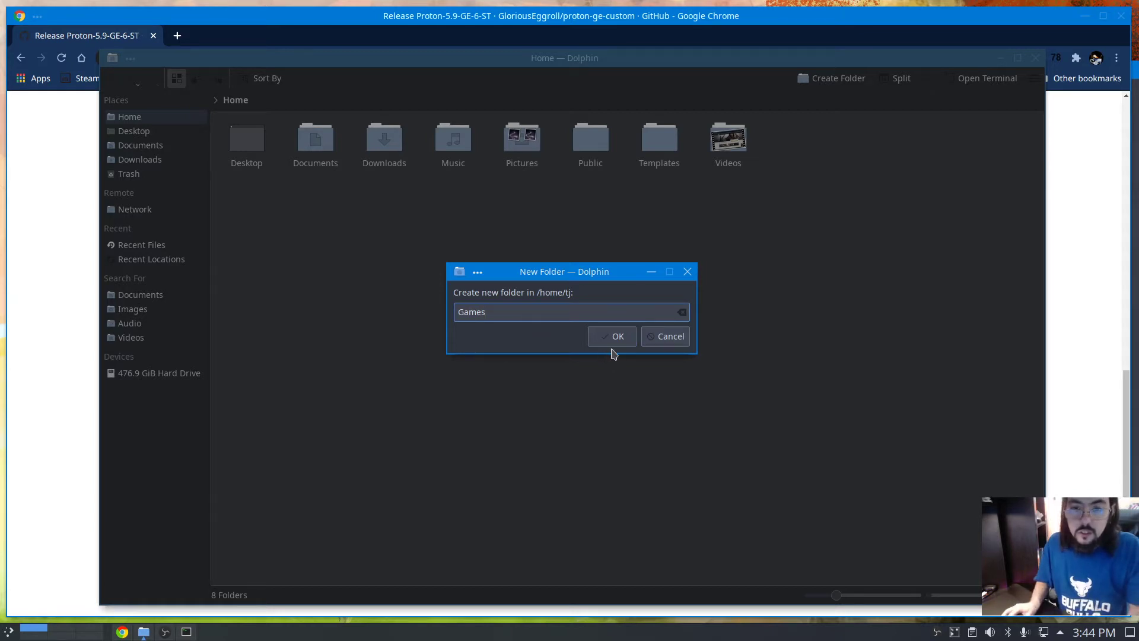
left_click(618, 340)
left_click(597, 325)
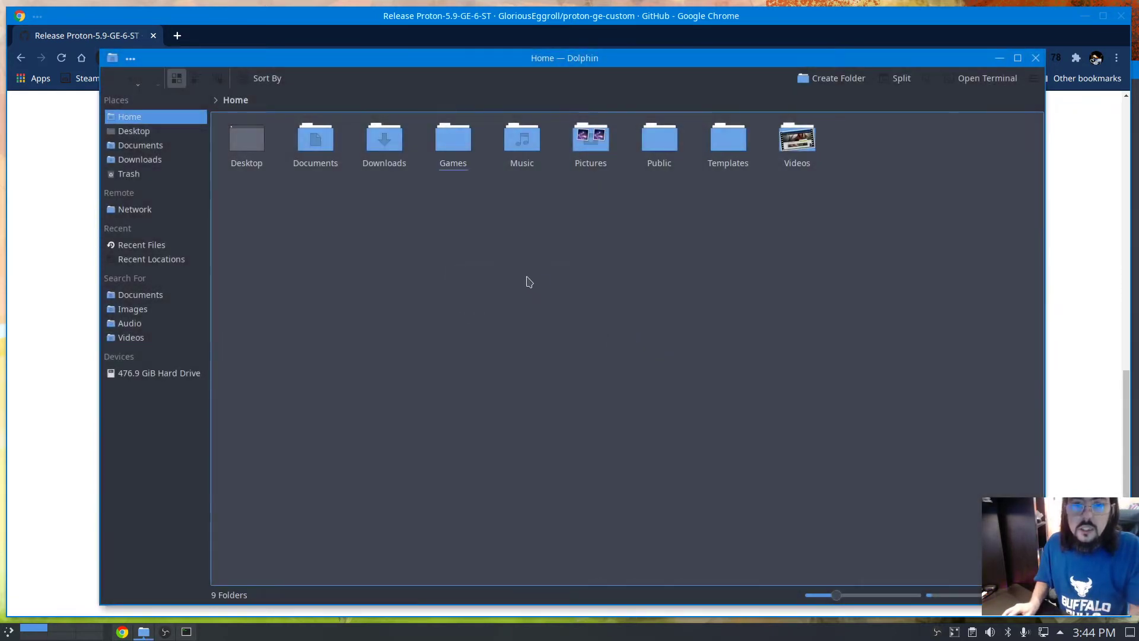
Open the Games folder and create a subfolder named Jade Empire in it.
double_click(466, 149)
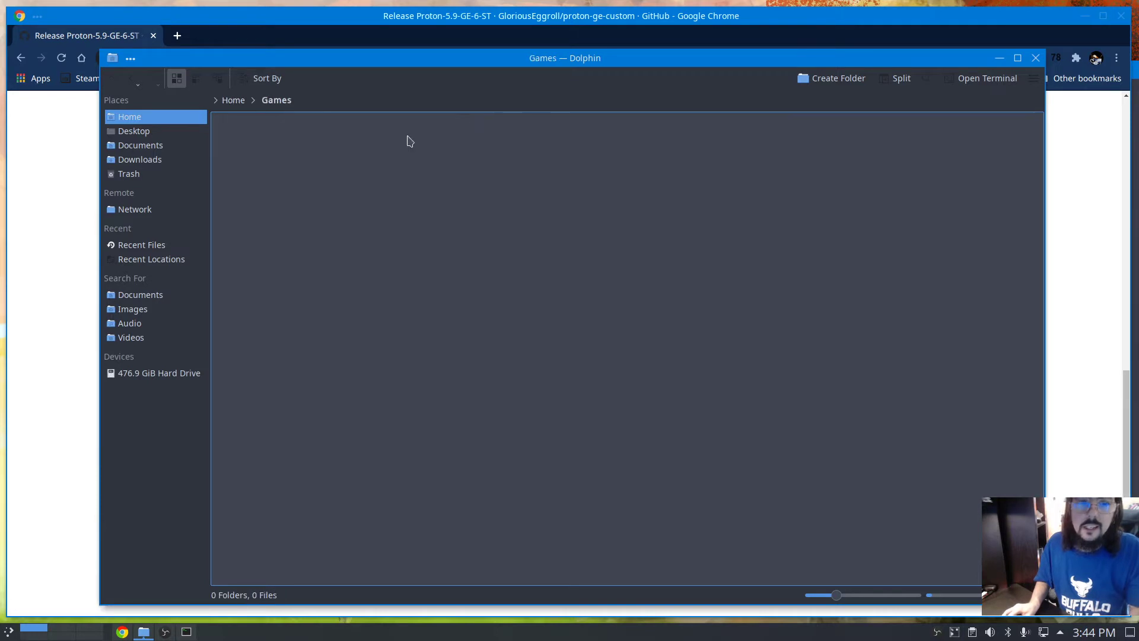
right_click(283, 150)
mouse_move(331, 154)
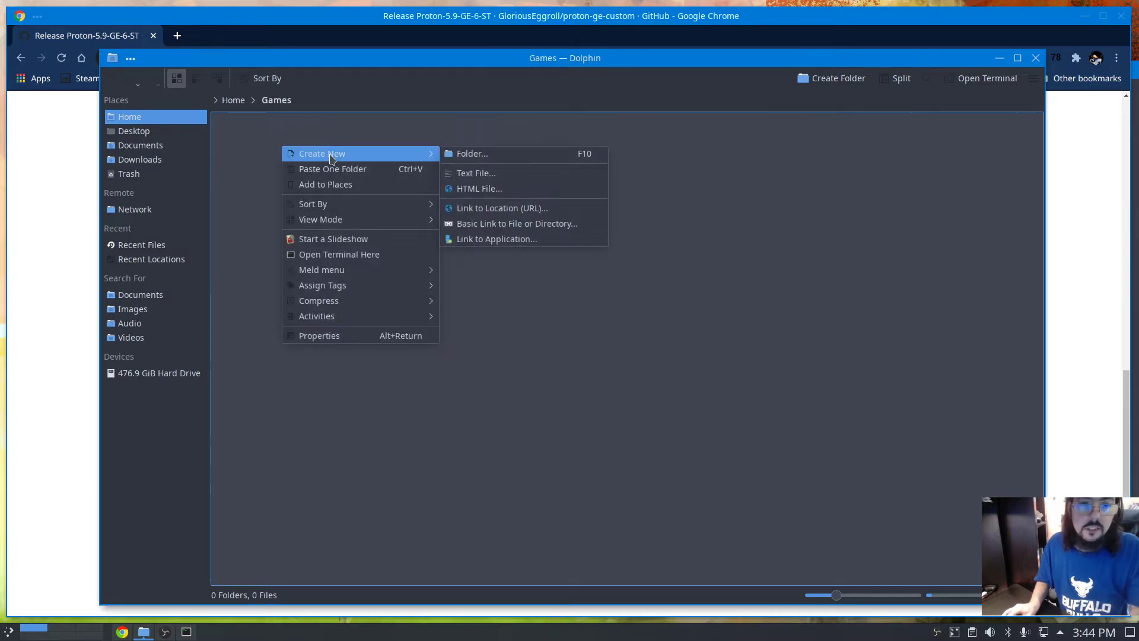
left_click(464, 155)
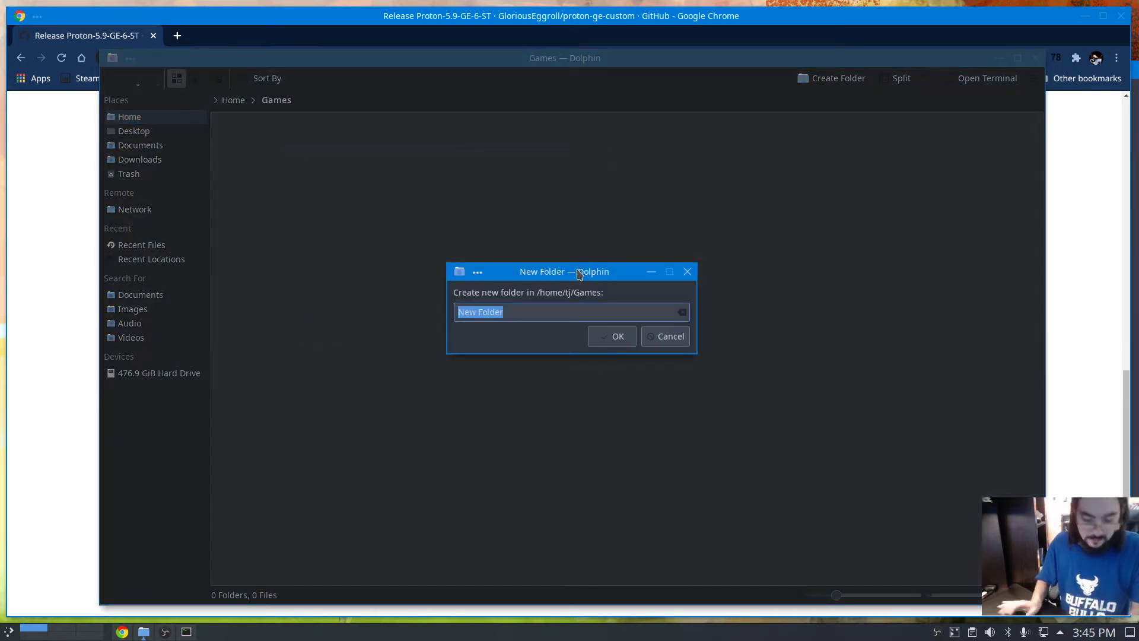
type("Jade Empire")
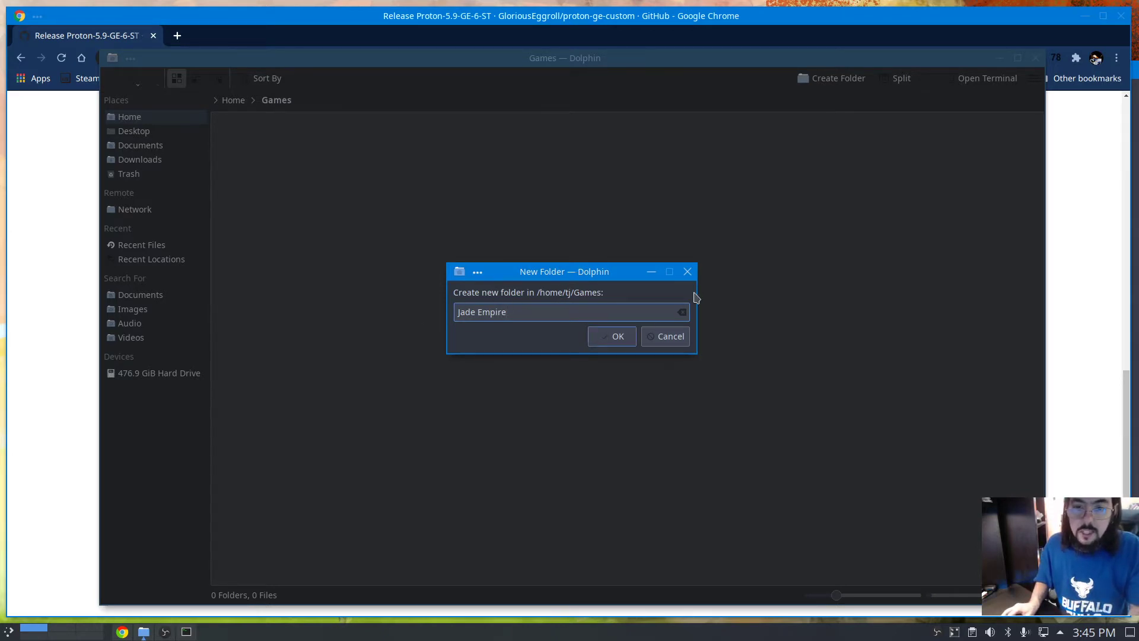
left_click(605, 337)
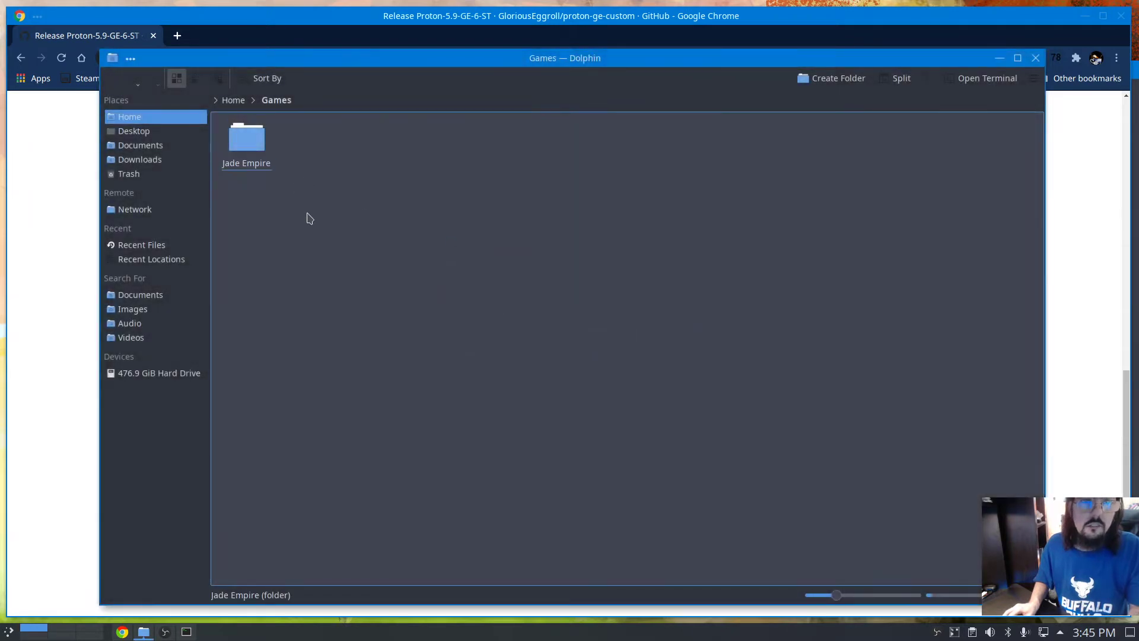
Return to the Home directory and show its hidden files and folders.
left_click(130, 83)
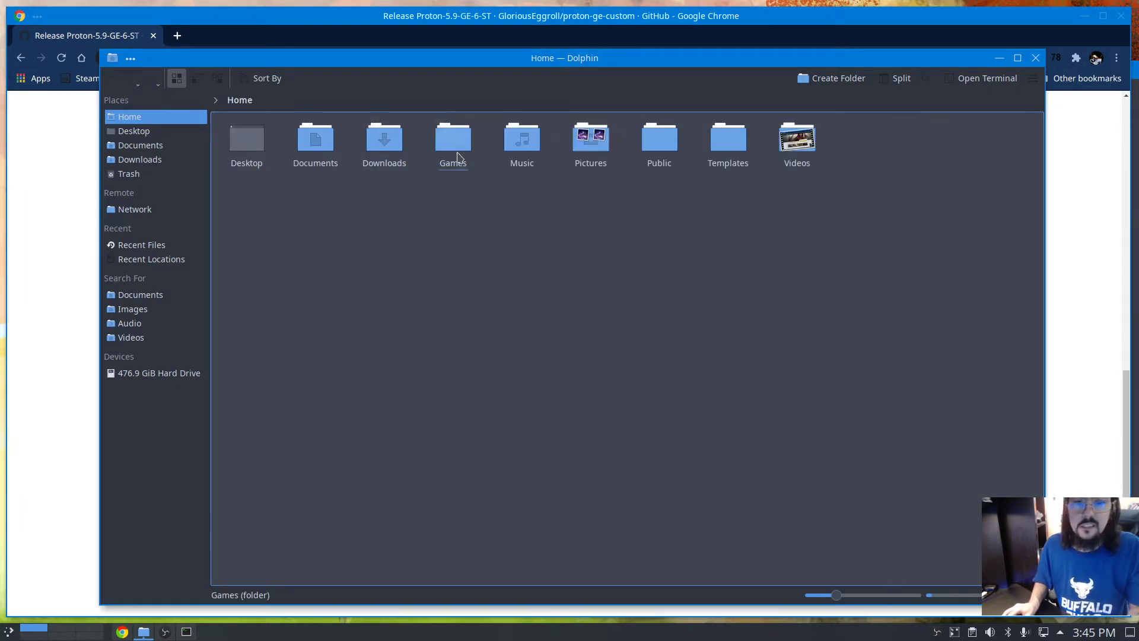
left_click(500, 233)
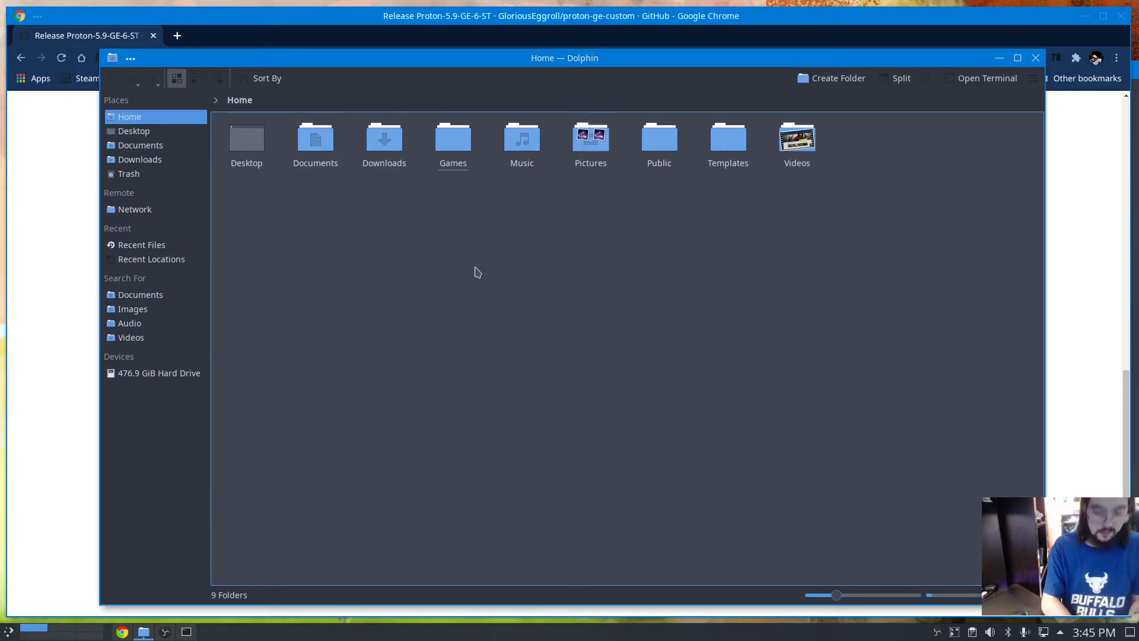
key("ctrl+h")
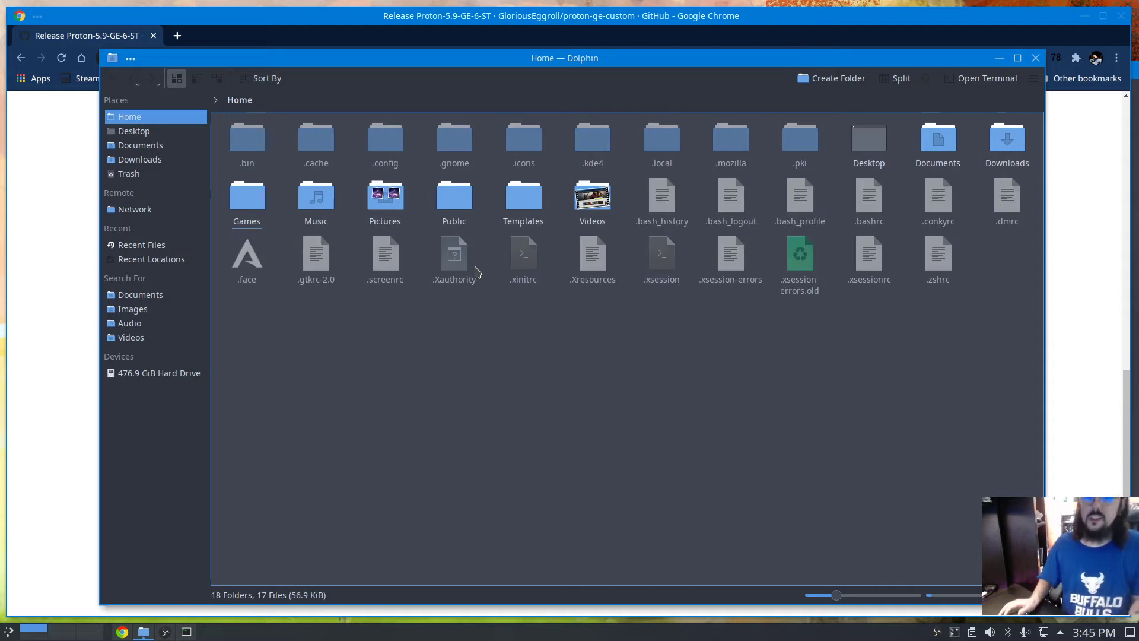
Check the .local/share folder for a lutris folder and go back to Downloads.
left_click(663, 153)
left_click(248, 144)
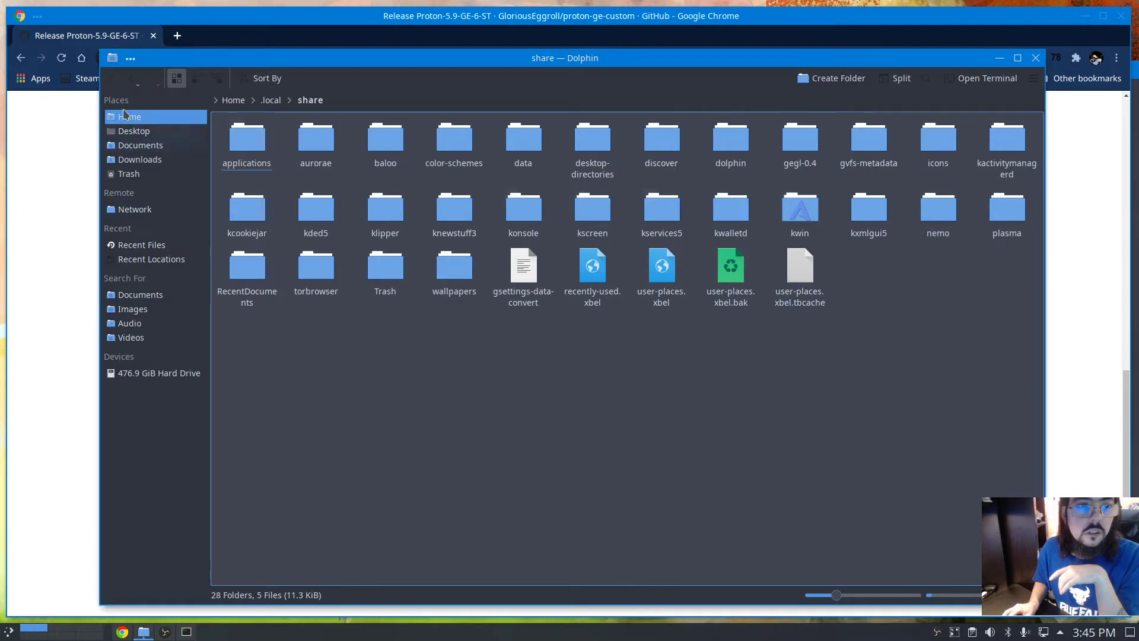
left_click(131, 82)
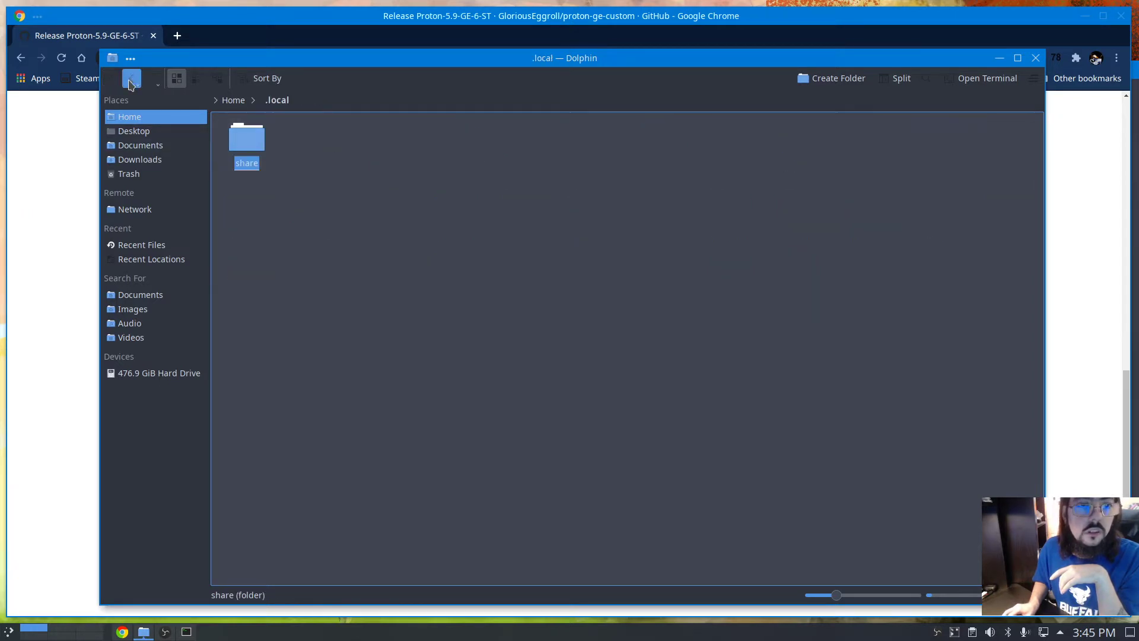
left_click(131, 82)
left_click(131, 82)
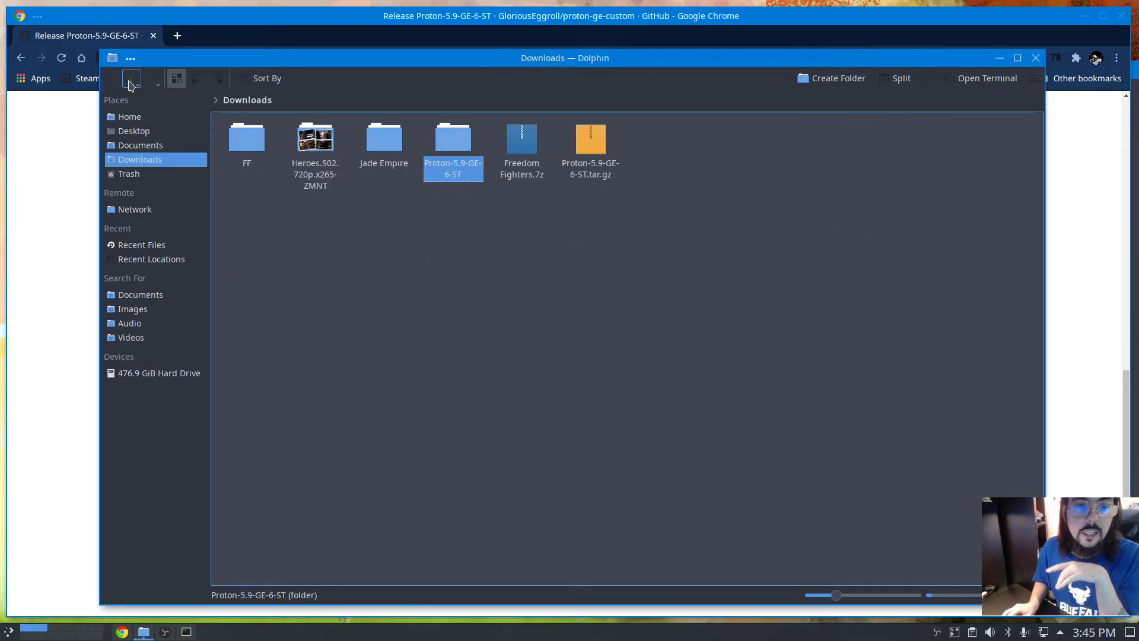
Launch Lutris once so it sets up its data folders, and close it after its main window loads.
left_click(8, 631)
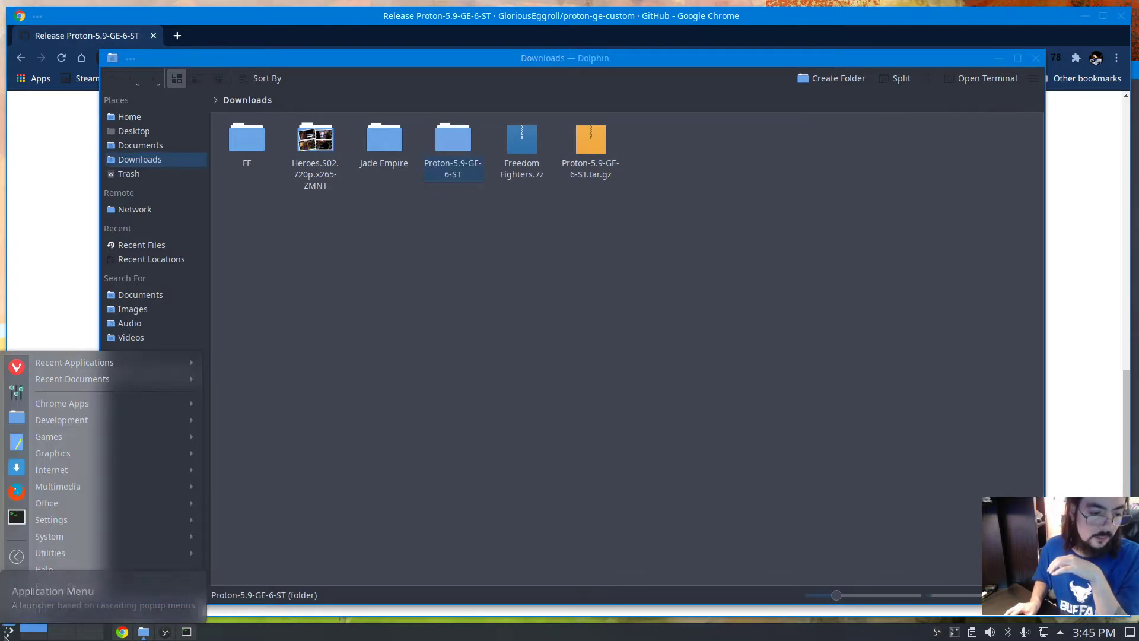
mouse_move(53, 381)
mouse_move(40, 513)
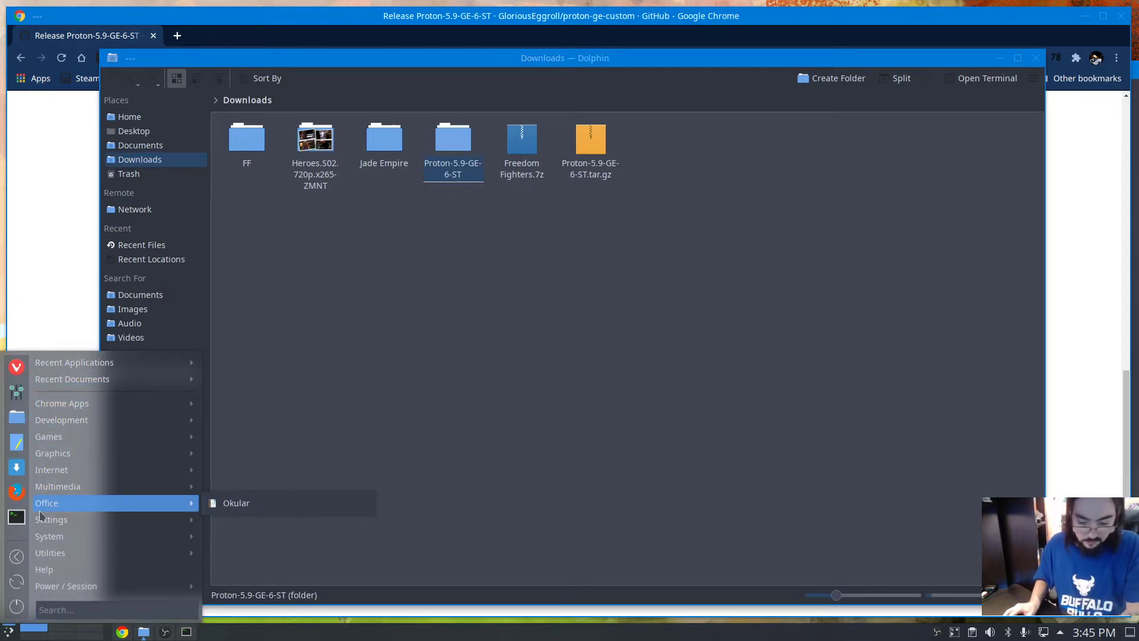
type("lu")
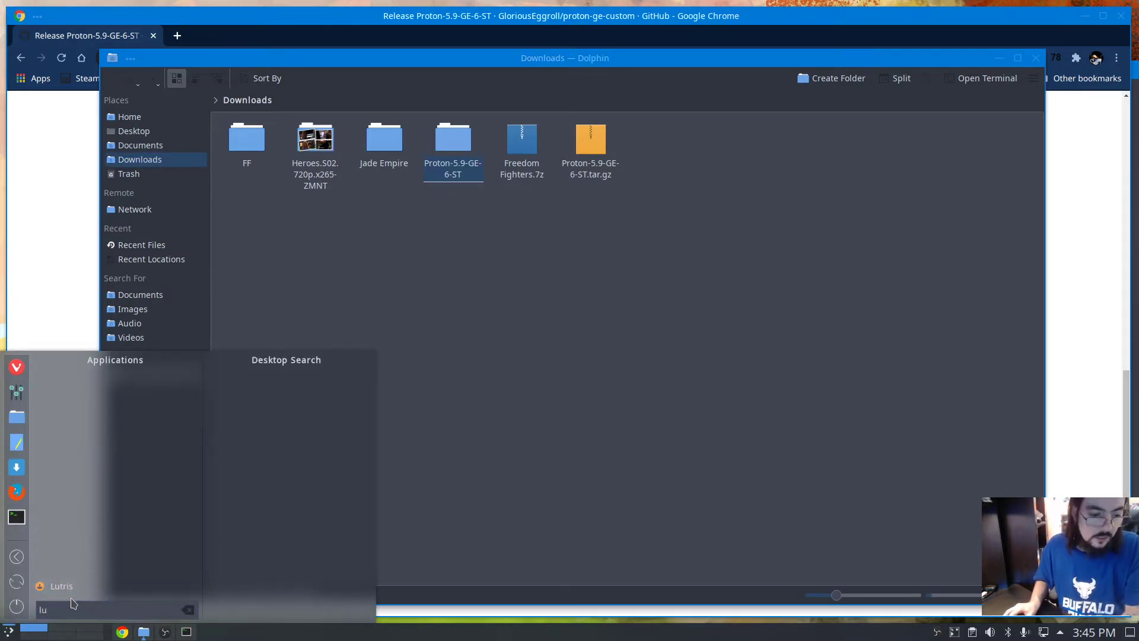
left_click(77, 591)
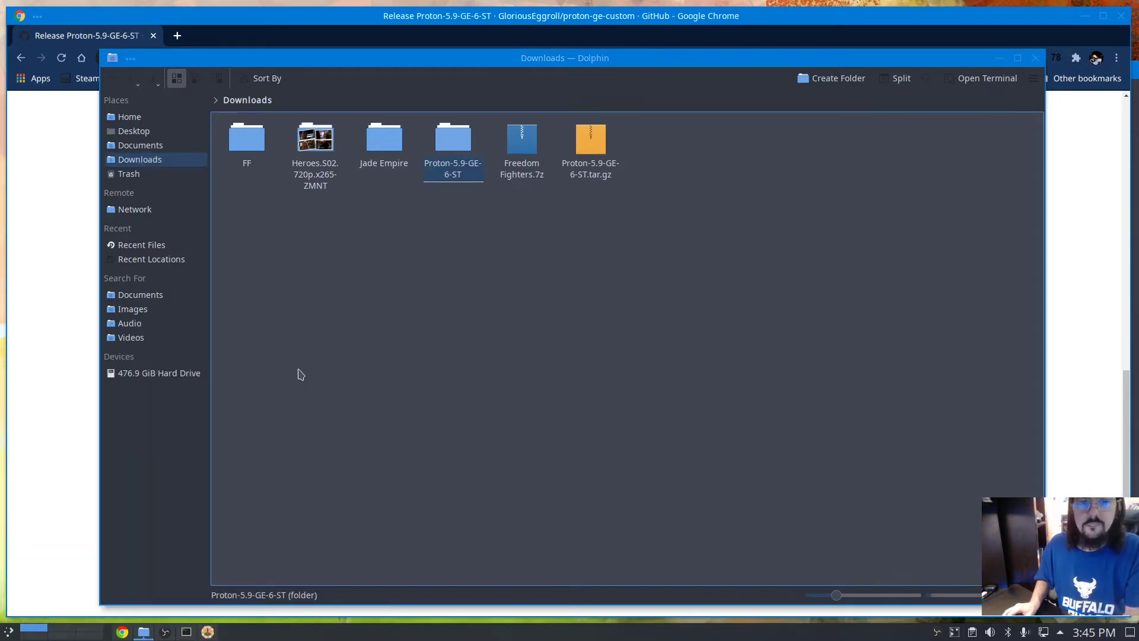
left_click_drag(148, 12, 376, 105)
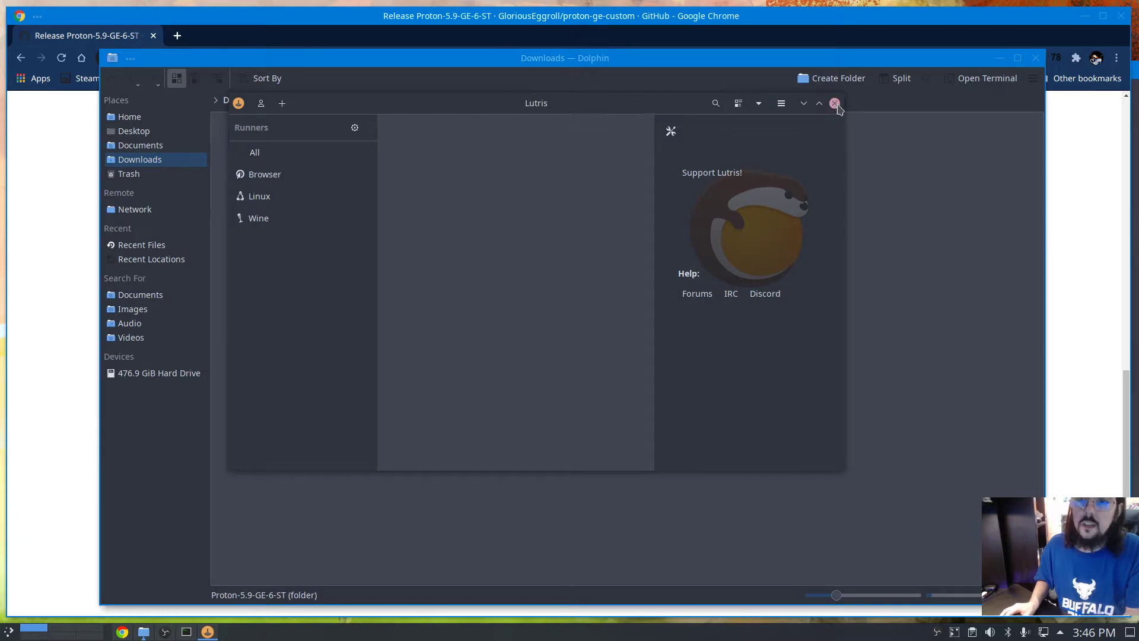
left_click(834, 103)
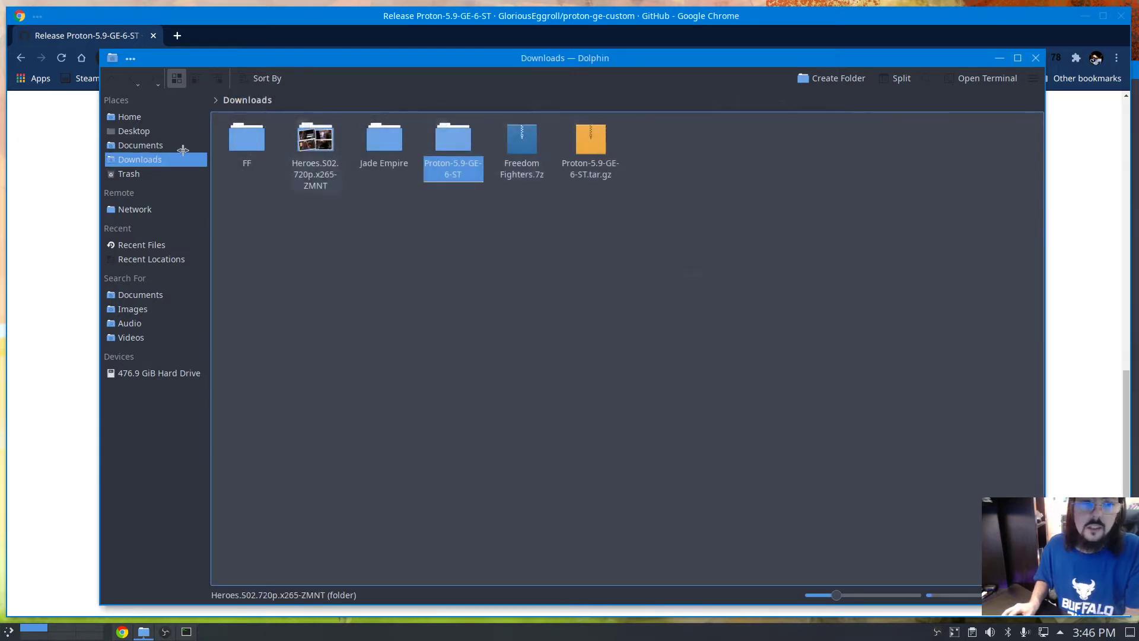
From the Home directory, open the .local/share/lutris/runners folder.
left_click(128, 117)
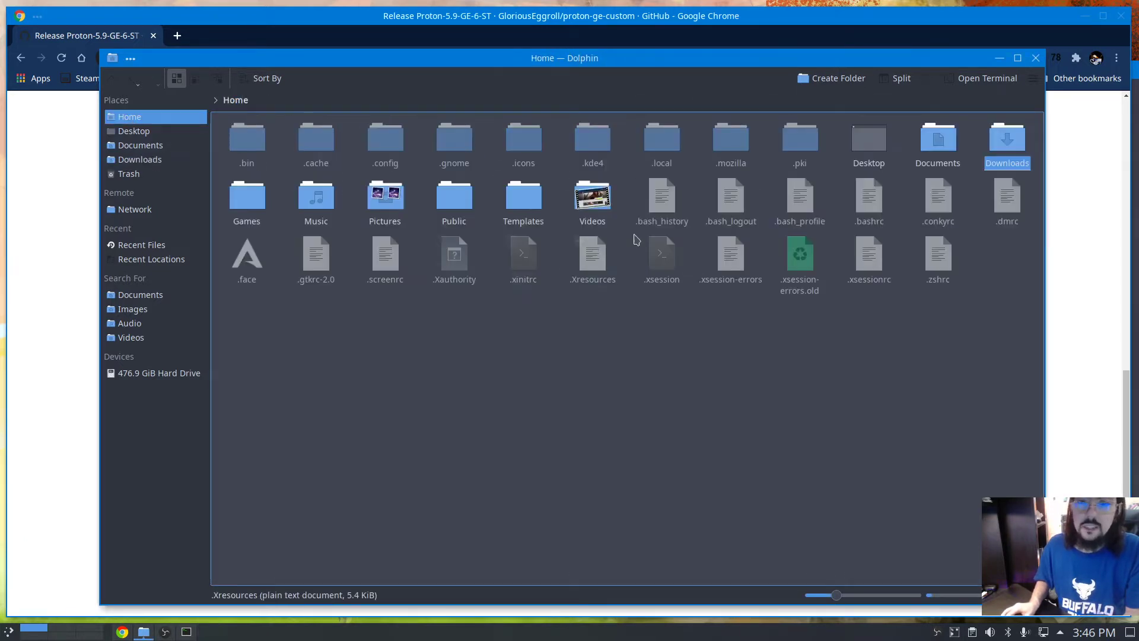
double_click(661, 148)
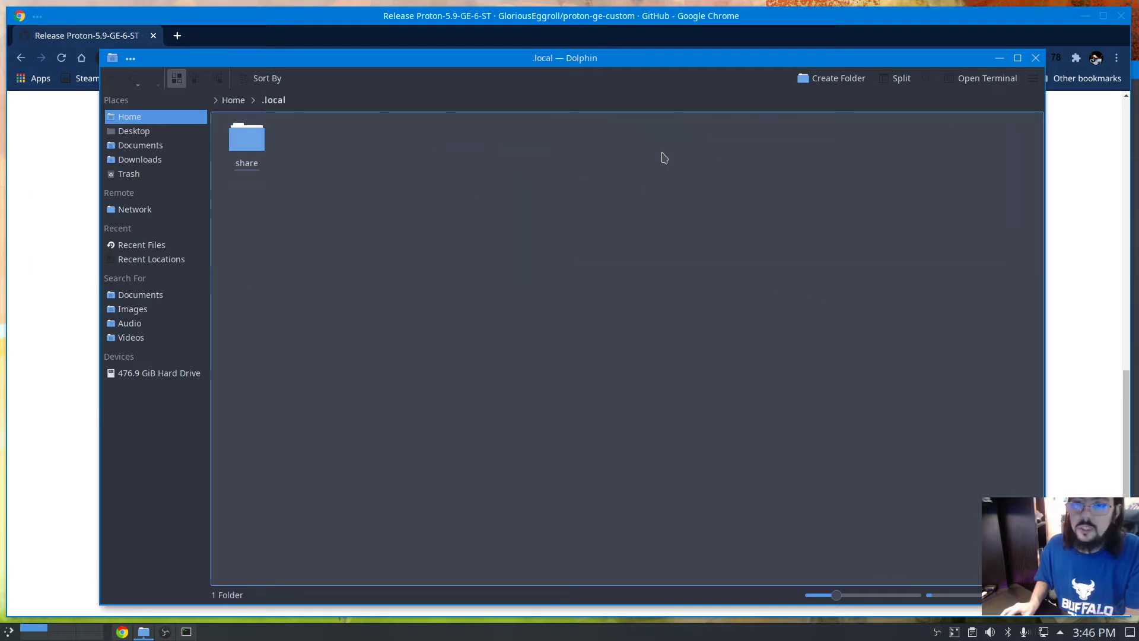
double_click(246, 155)
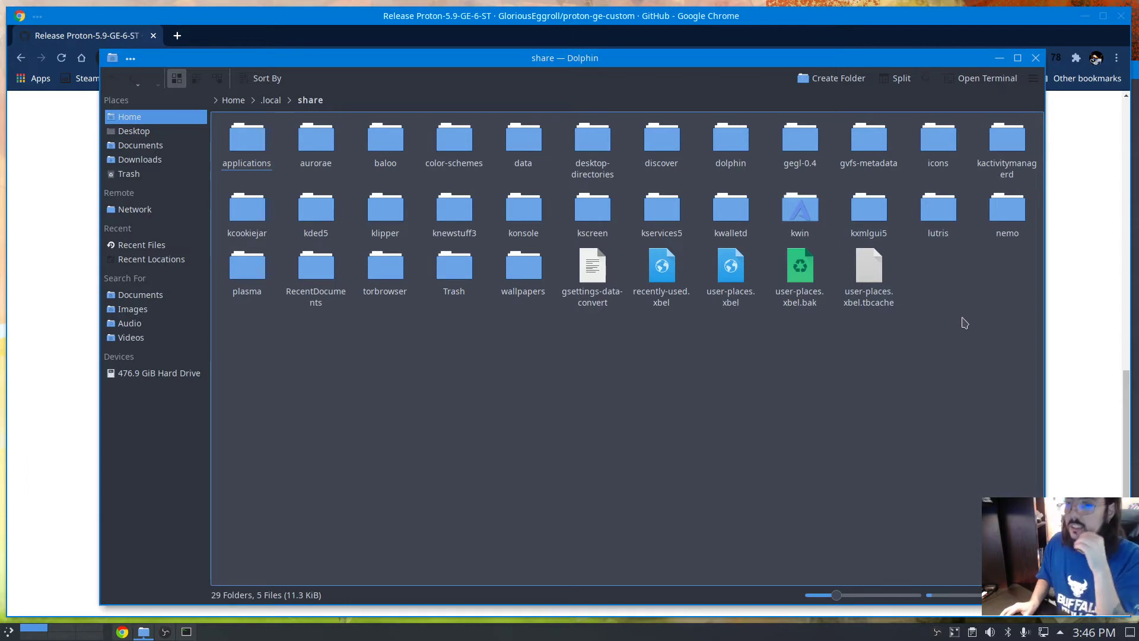
double_click(949, 232)
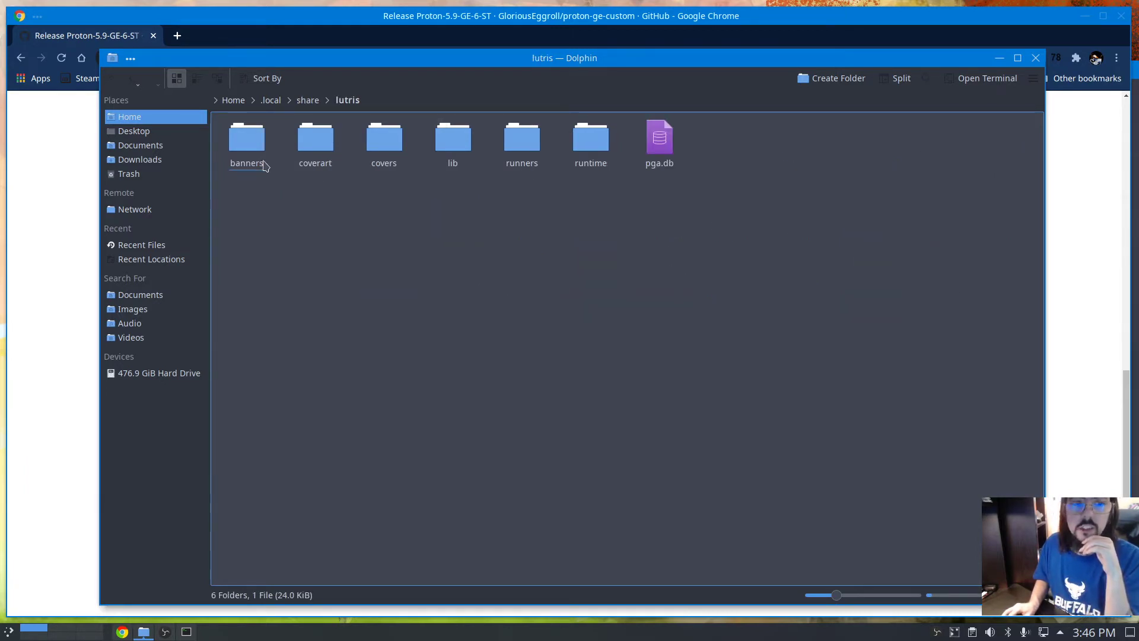
double_click(527, 172)
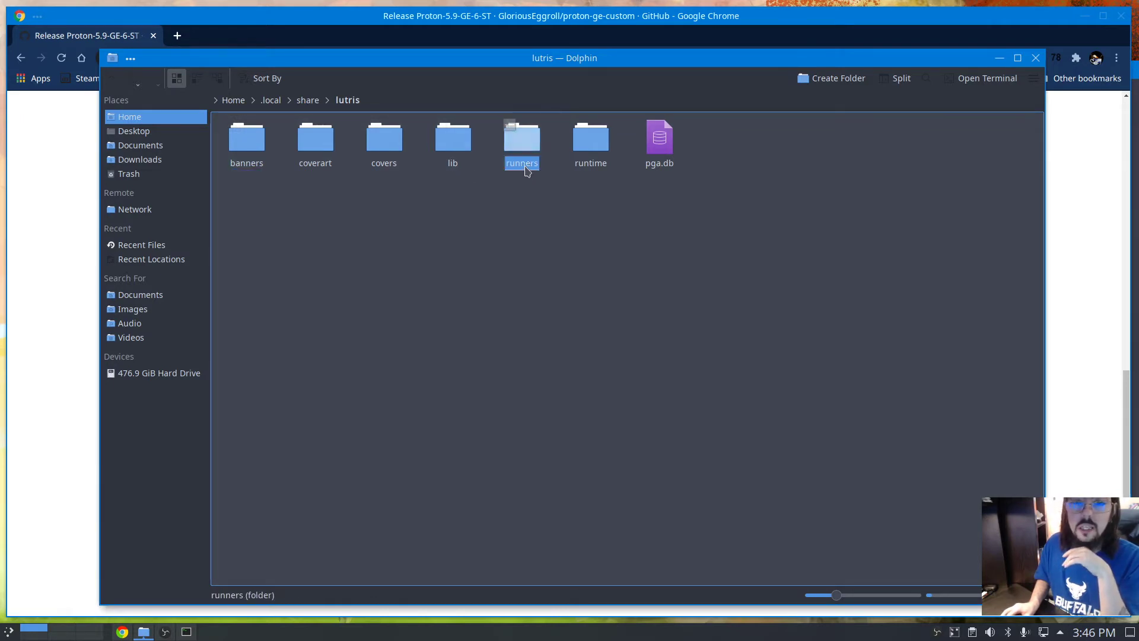
Create a new folder named wine inside the Lutris runners folder.
right_click(274, 154)
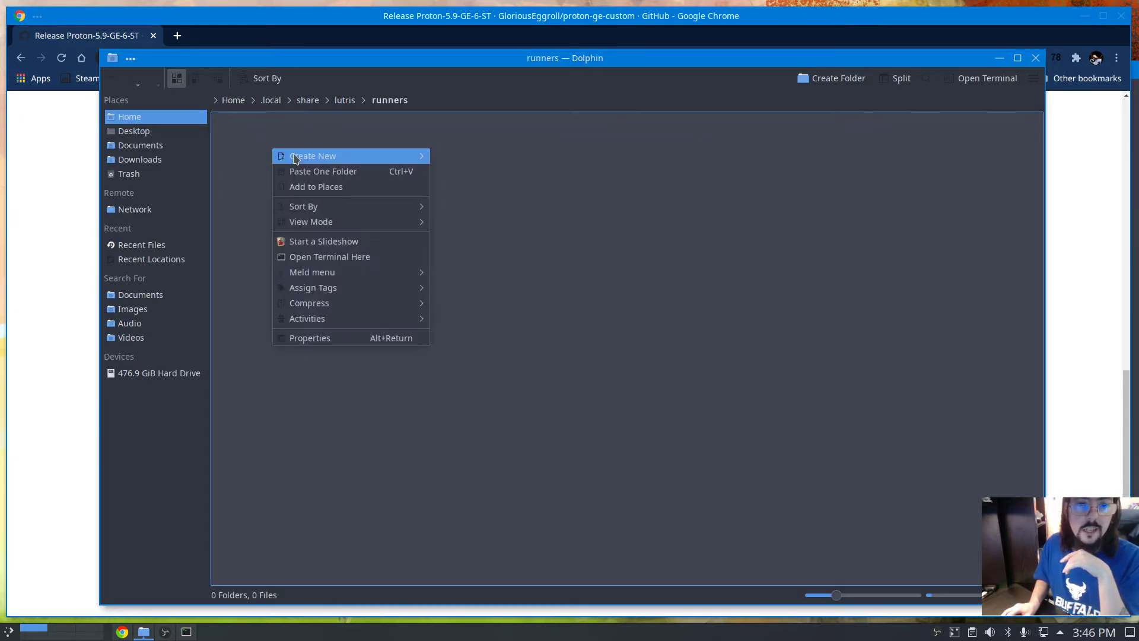
mouse_move(302, 160)
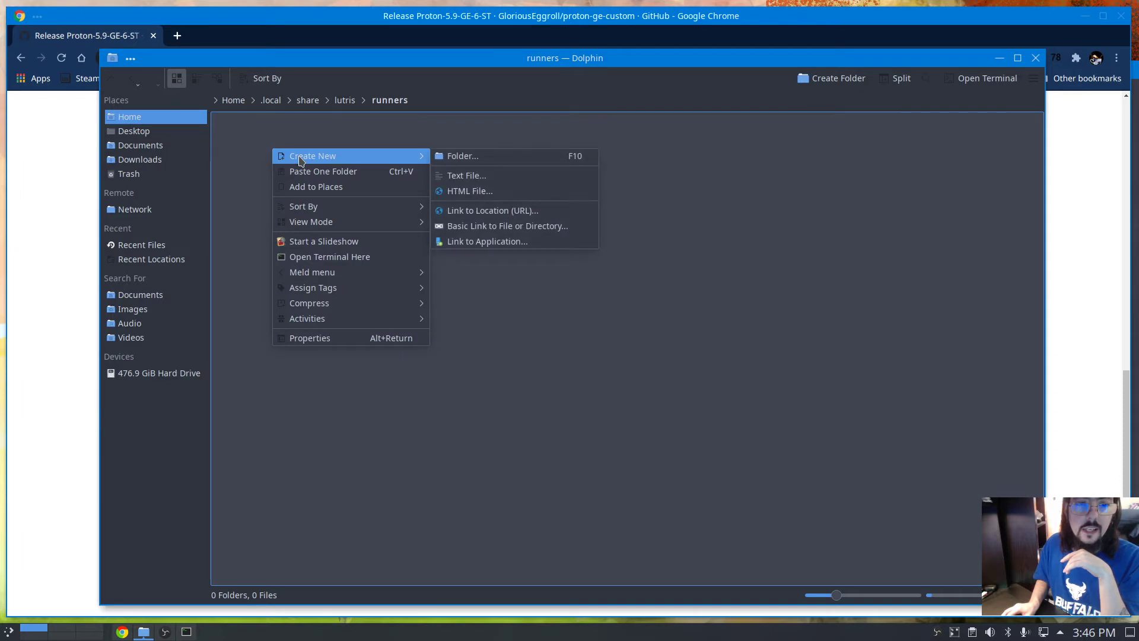
left_click(465, 157)
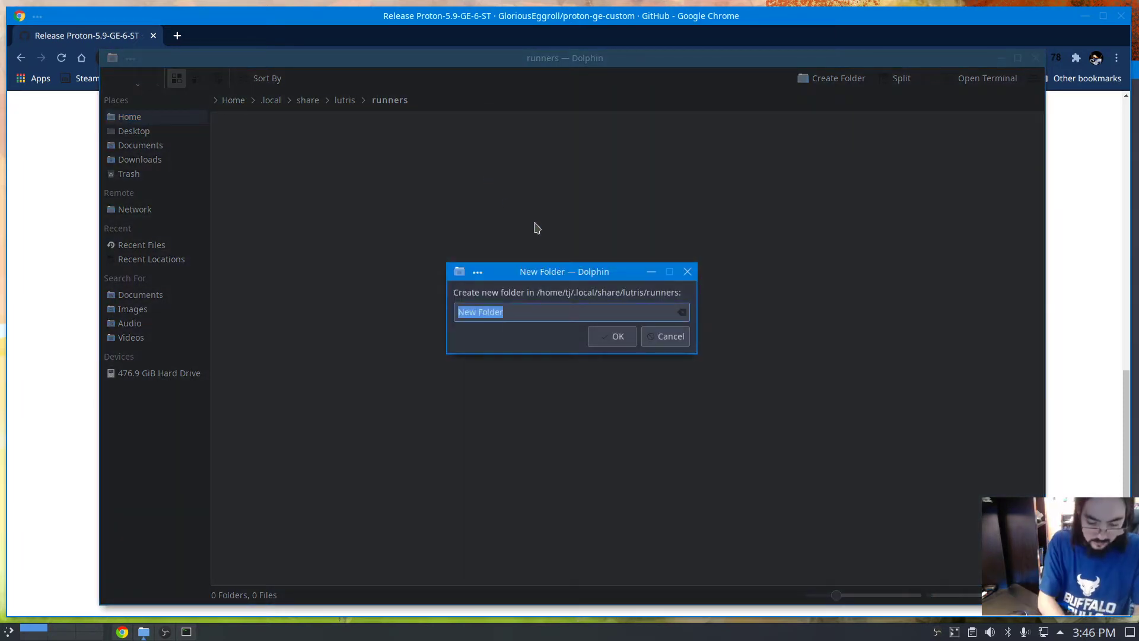
type("wine")
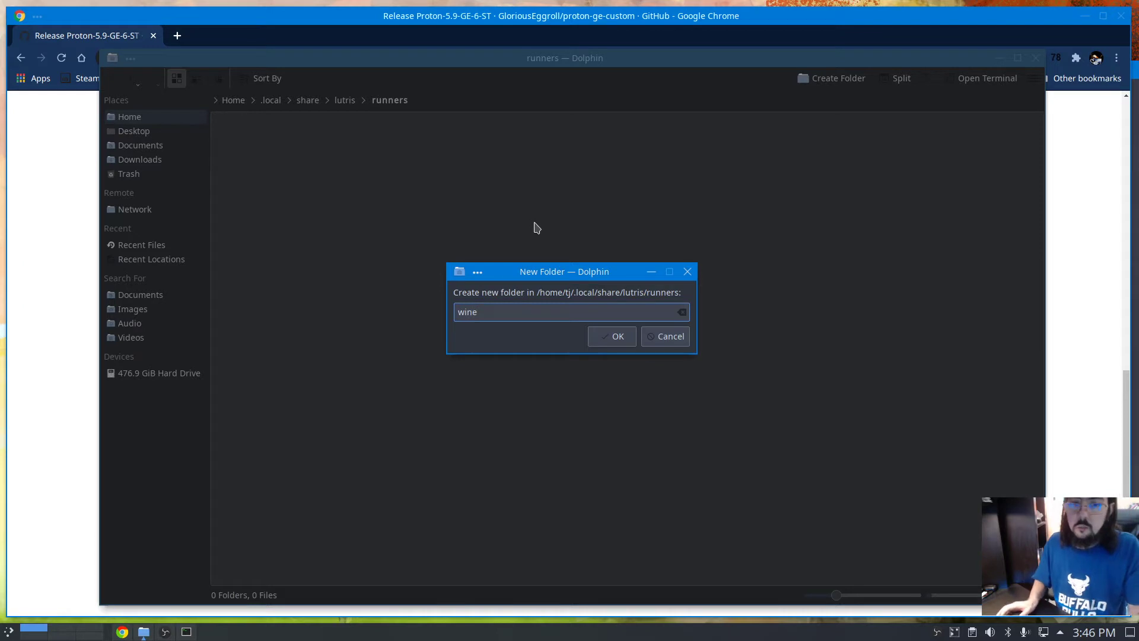
left_click(610, 341)
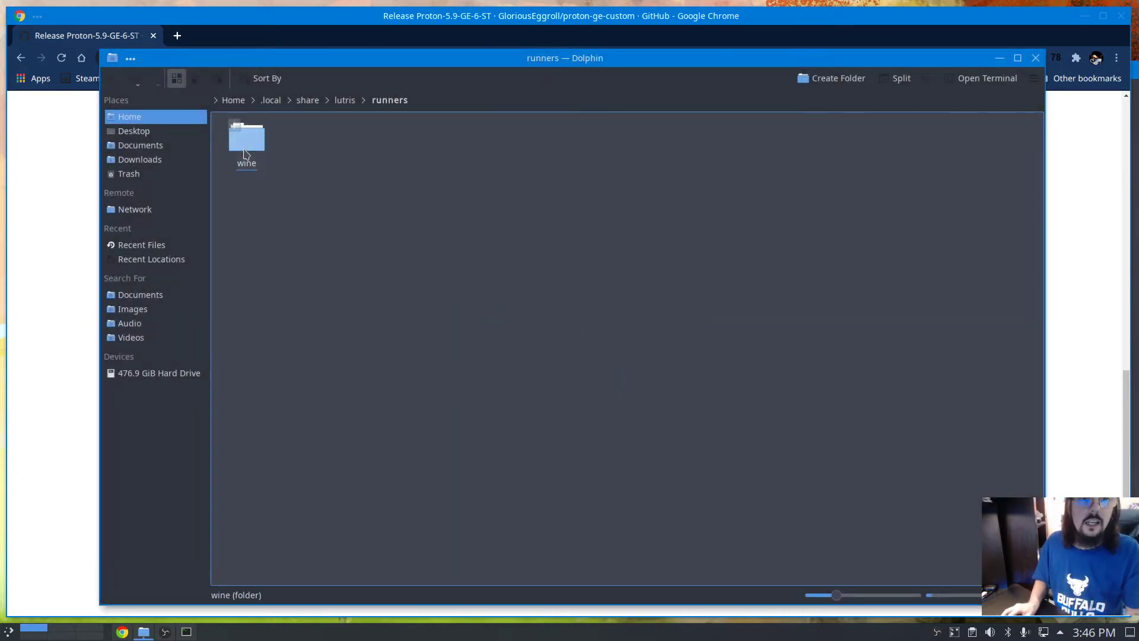
Paste the copied Proton-5.9-GE-6-ST folder into the wine folder and open it to check its contents.
left_click(245, 153)
double_click(248, 152)
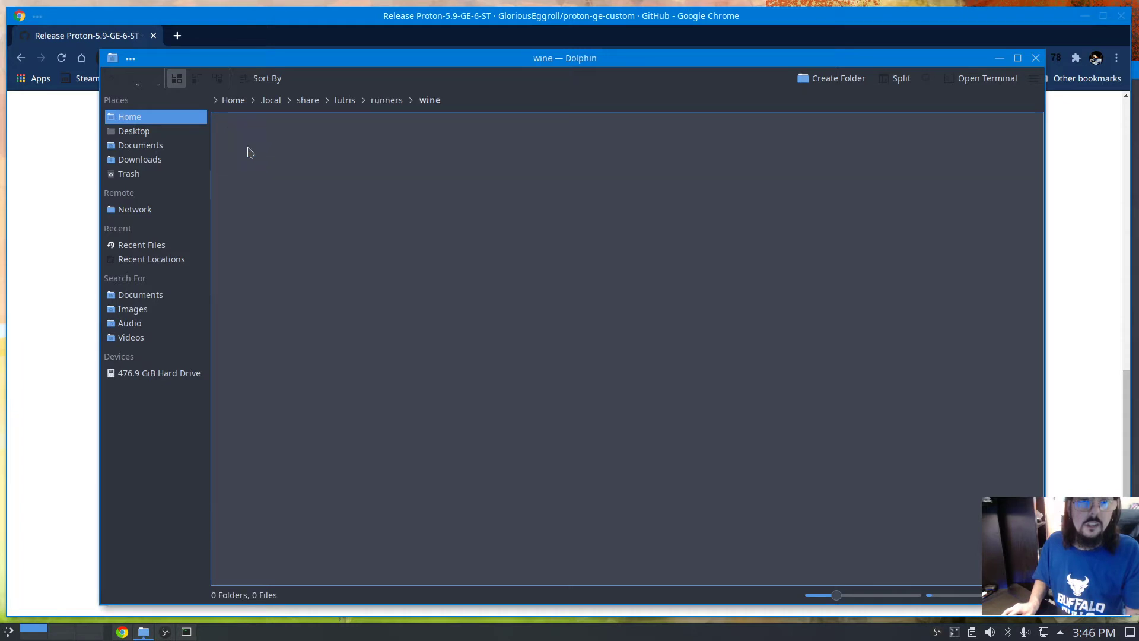
right_click(249, 152)
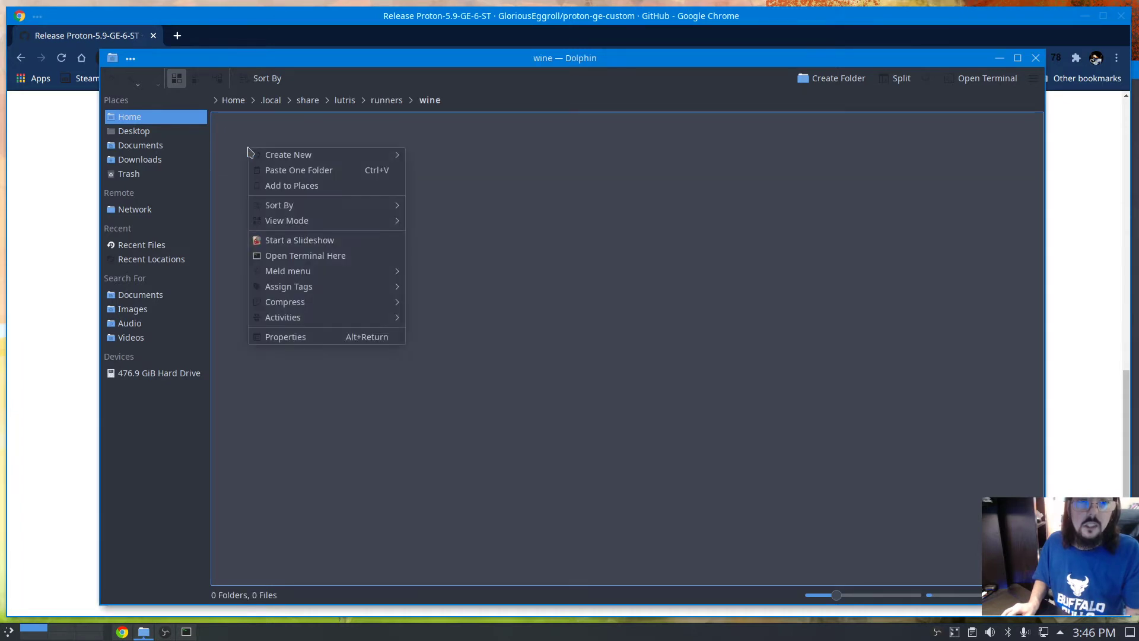
left_click(331, 177)
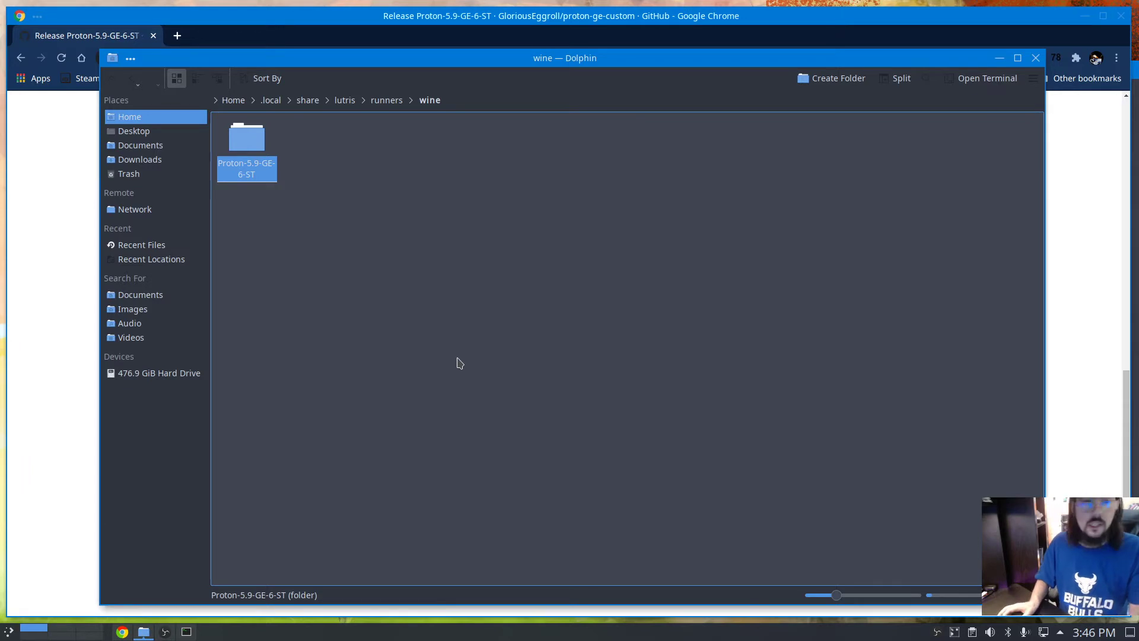
double_click(260, 149)
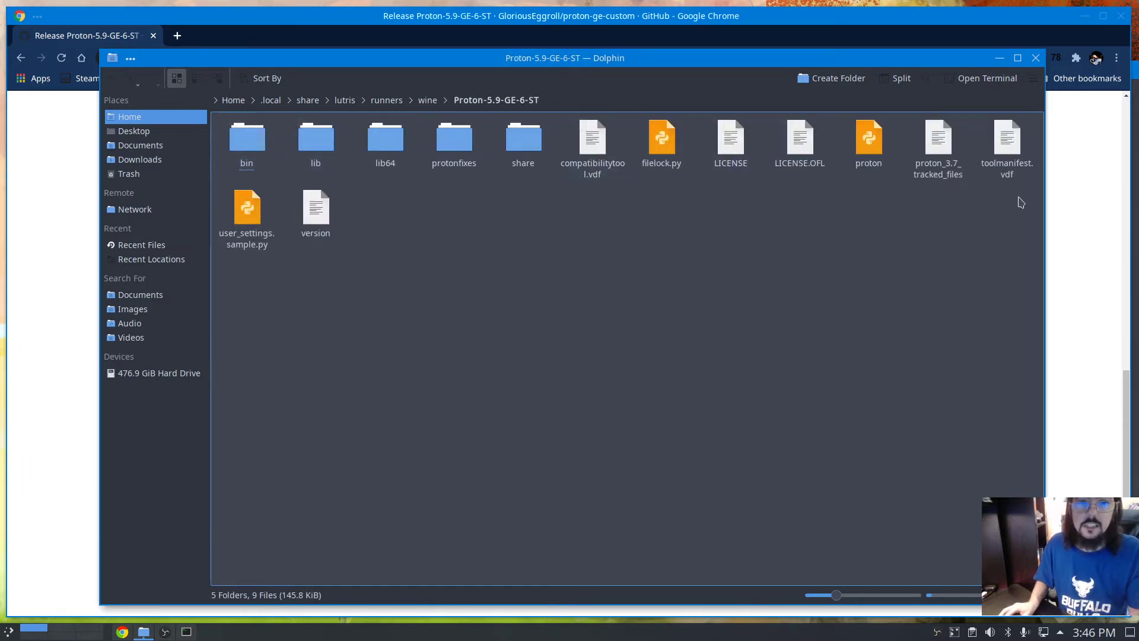
Return to the Home directory and hide its hidden files and folders.
left_click(136, 80)
left_click(137, 80)
left_click(137, 80)
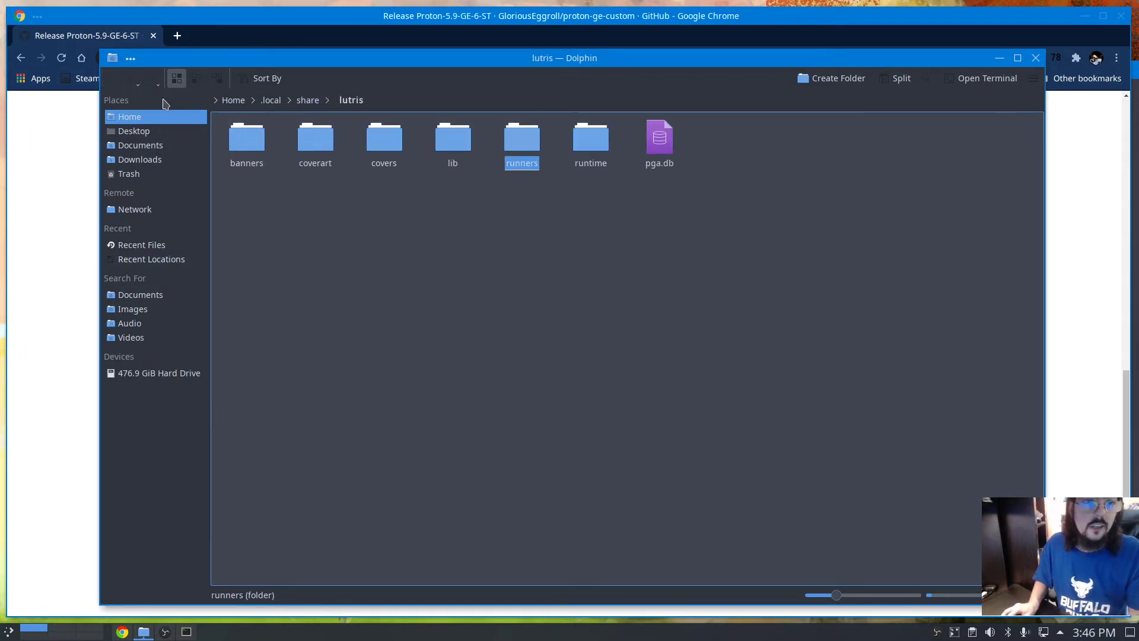
left_click(150, 118)
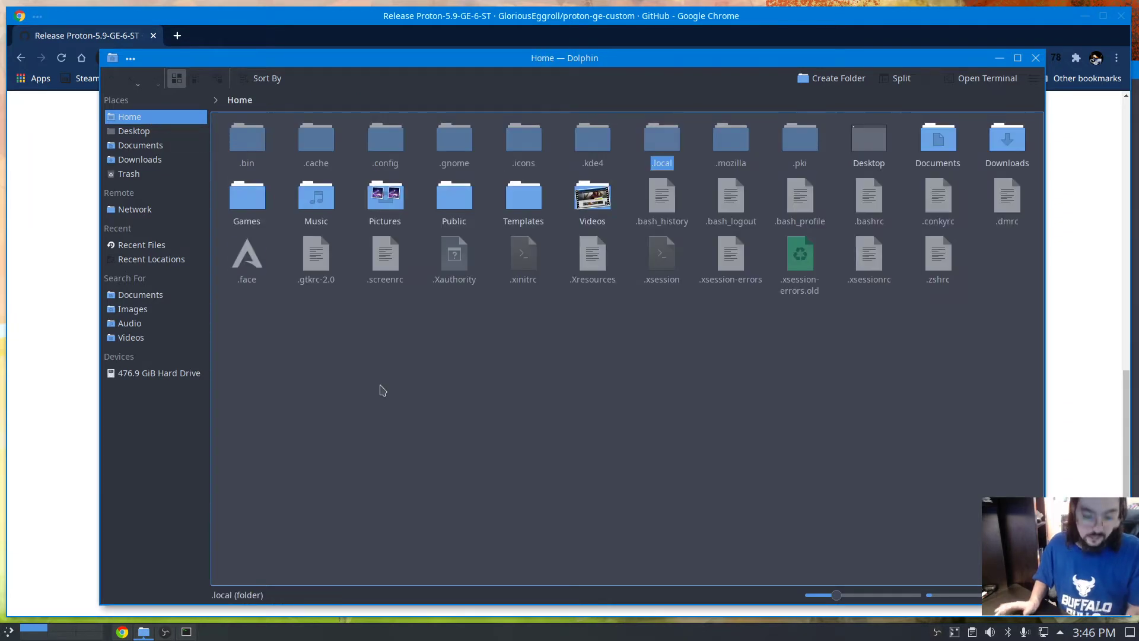
key("ctrl+h")
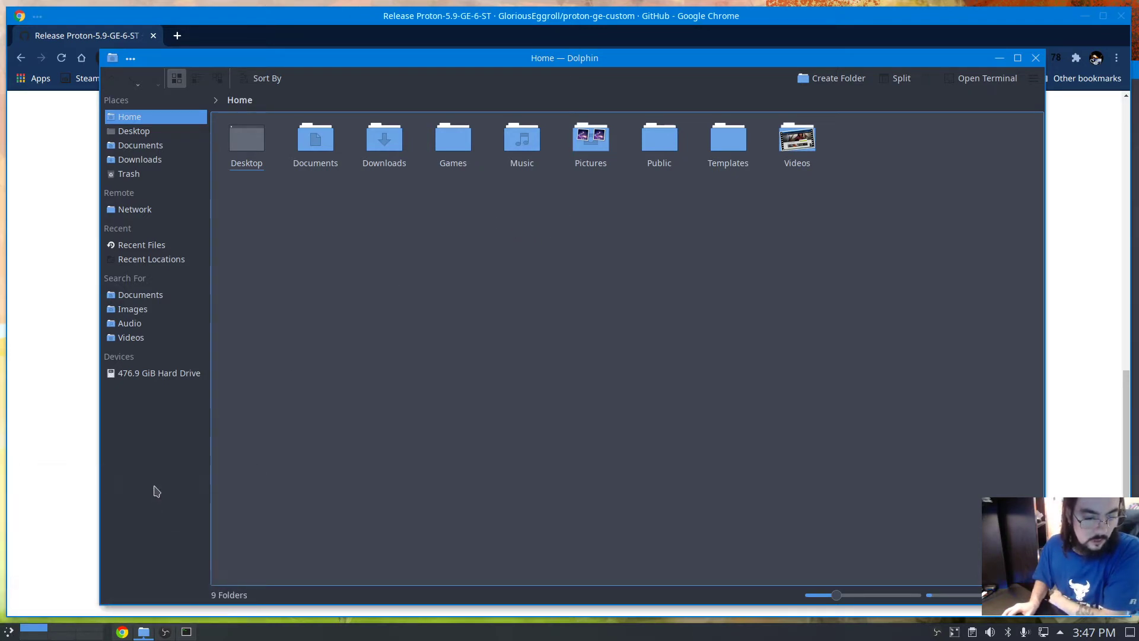
Switch to Chrome and open the ProtonDB home page at protondb.com.
left_click(27, 365)
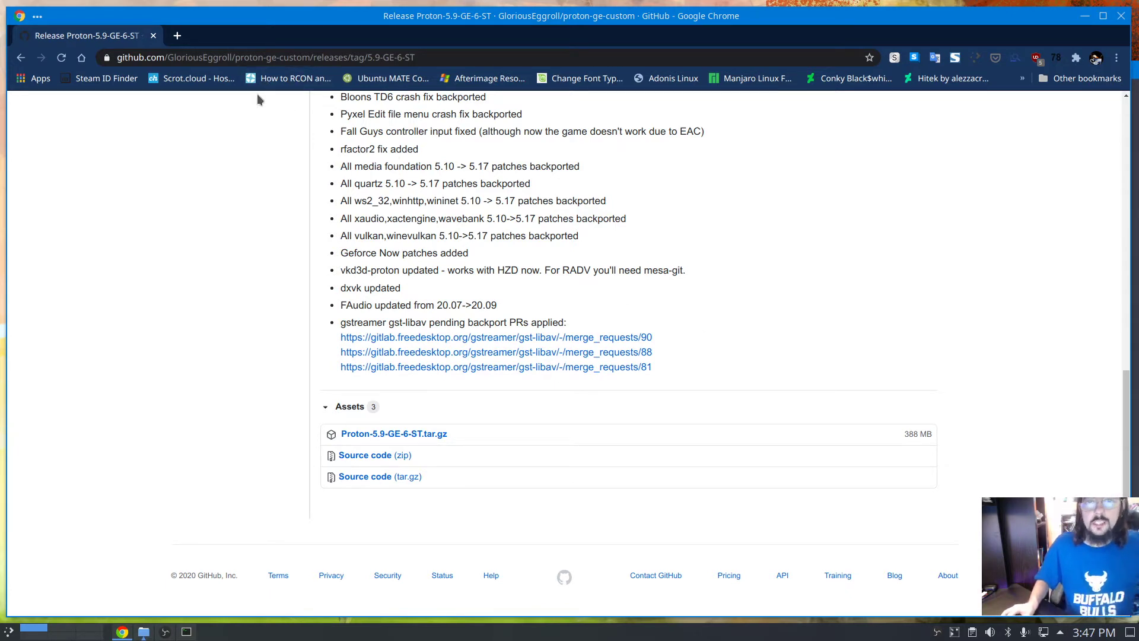
left_click(392, 59)
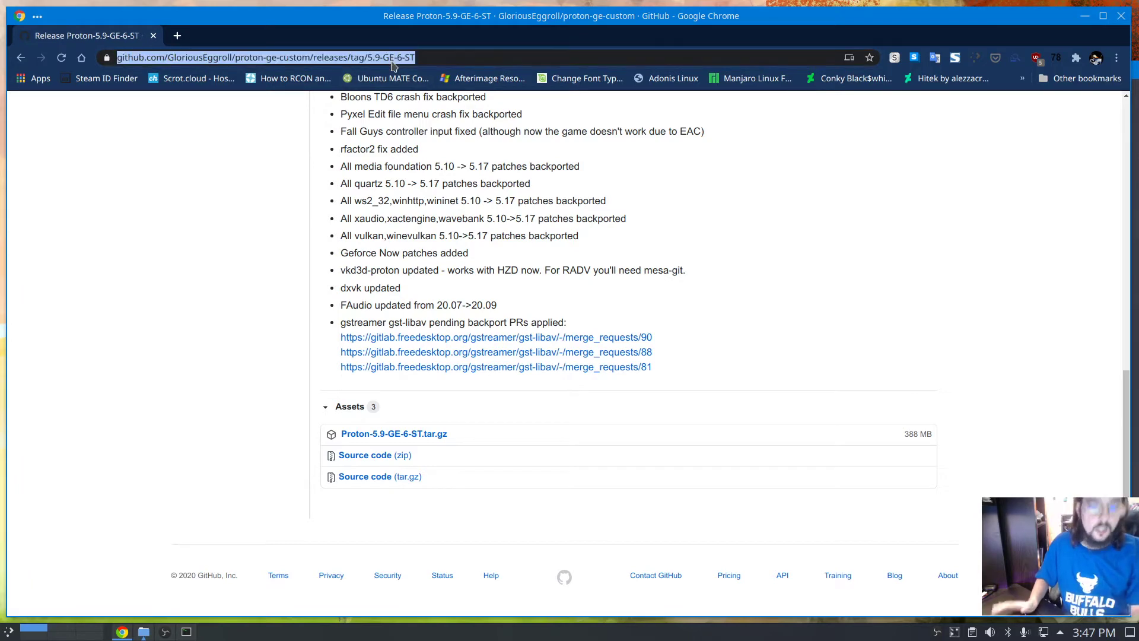
type("rot")
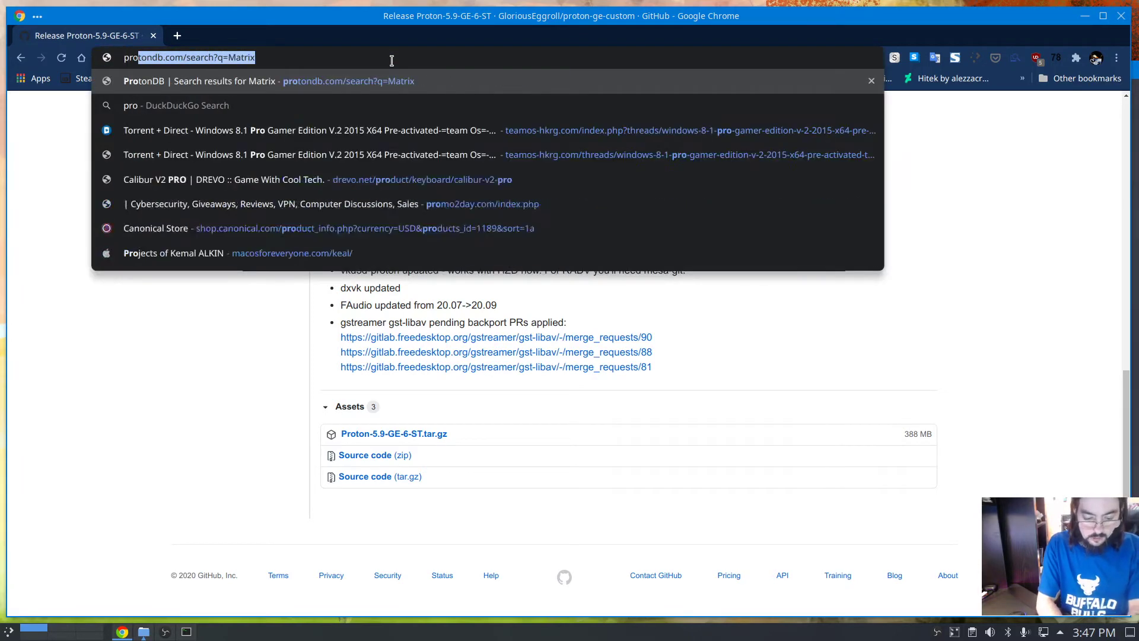
type("ondb")
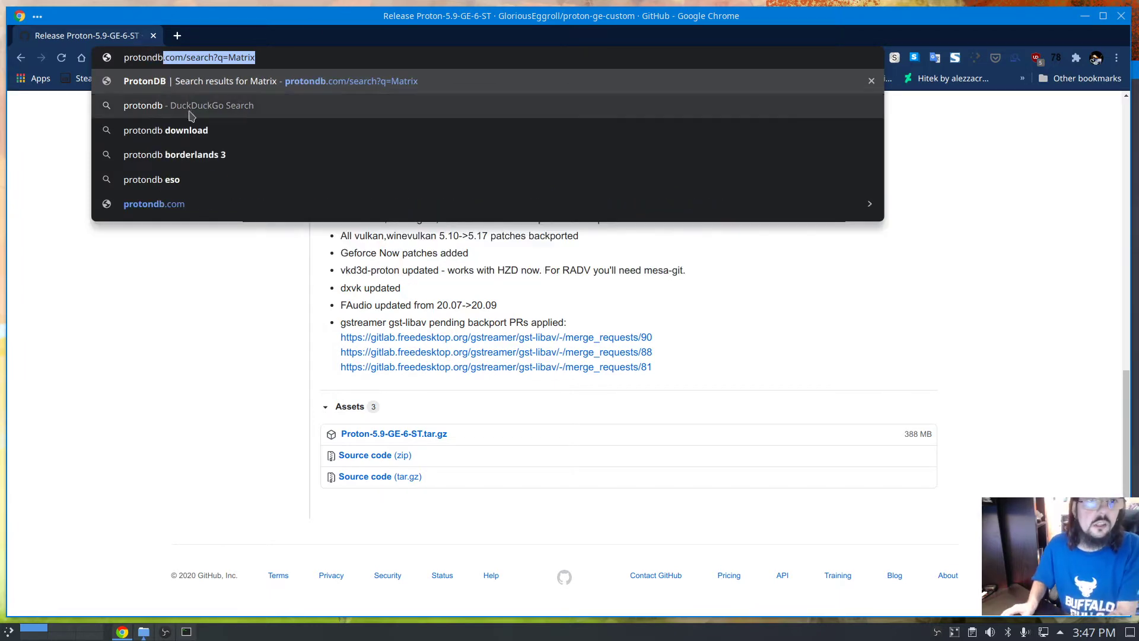
key("Return")
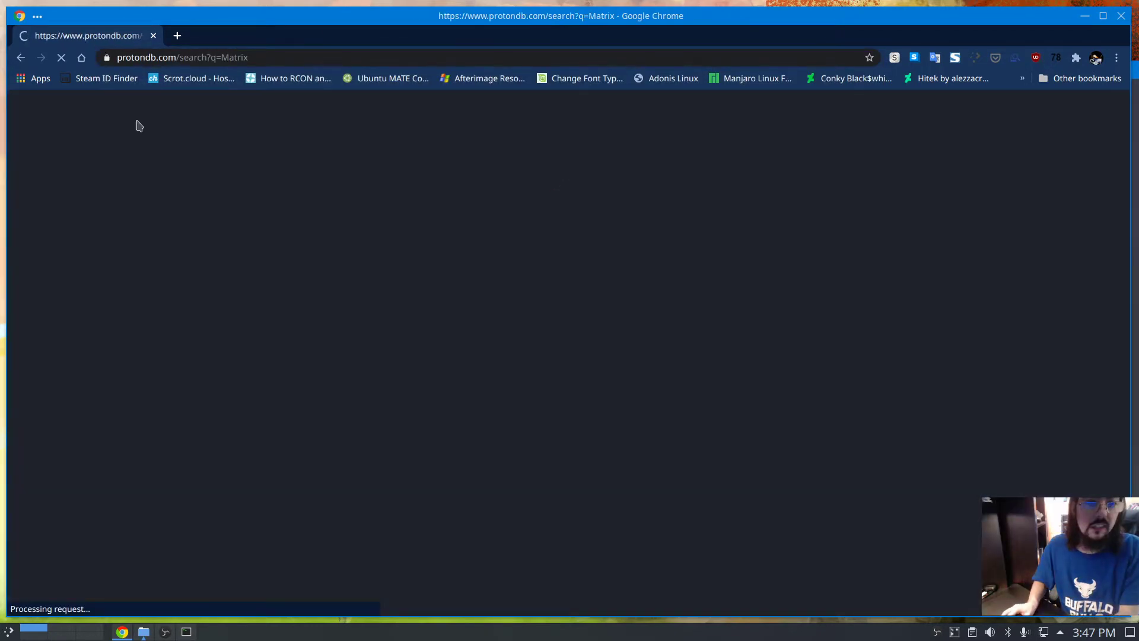
left_click(104, 123)
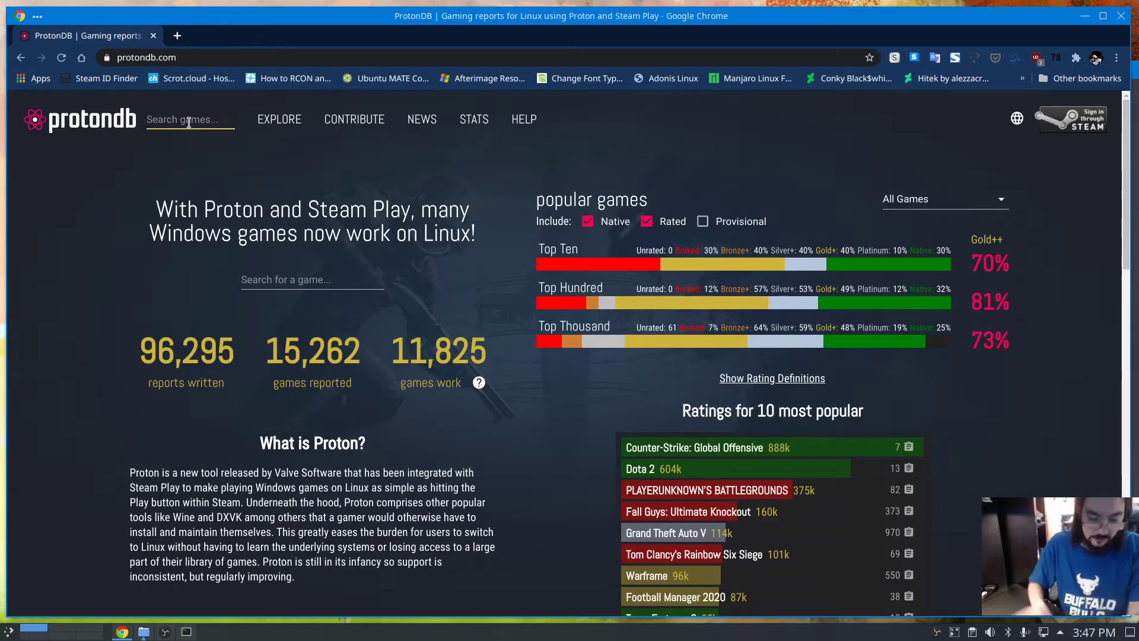
Search ProtonDB for Jade Empire and view the user reports for Jade Empire: Special Edition.
type("Jade")
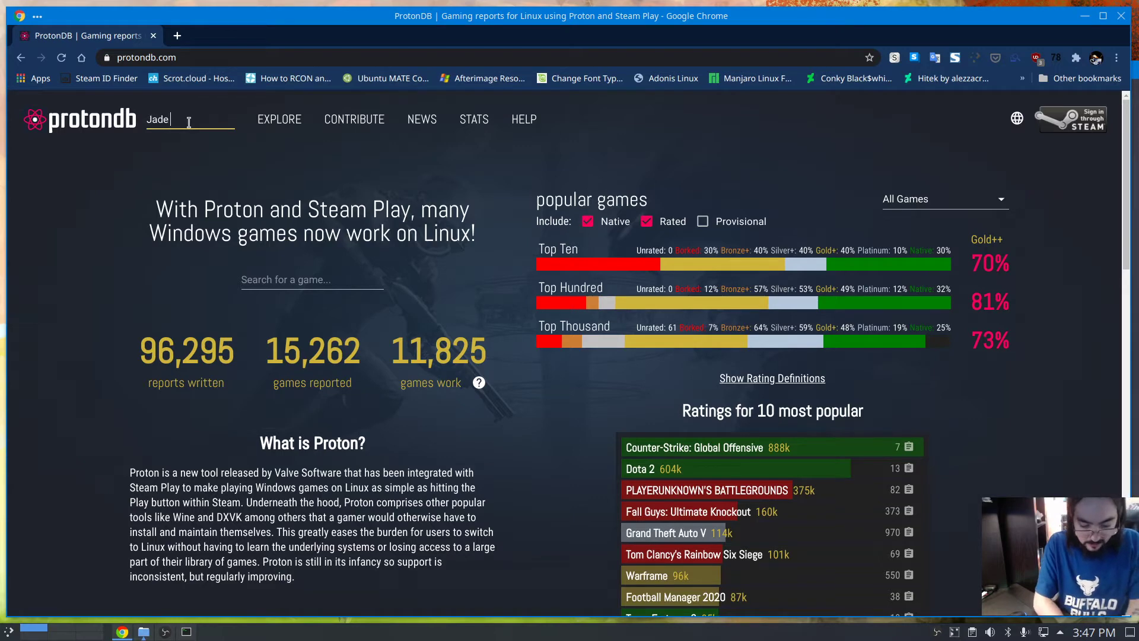
type(" Em")
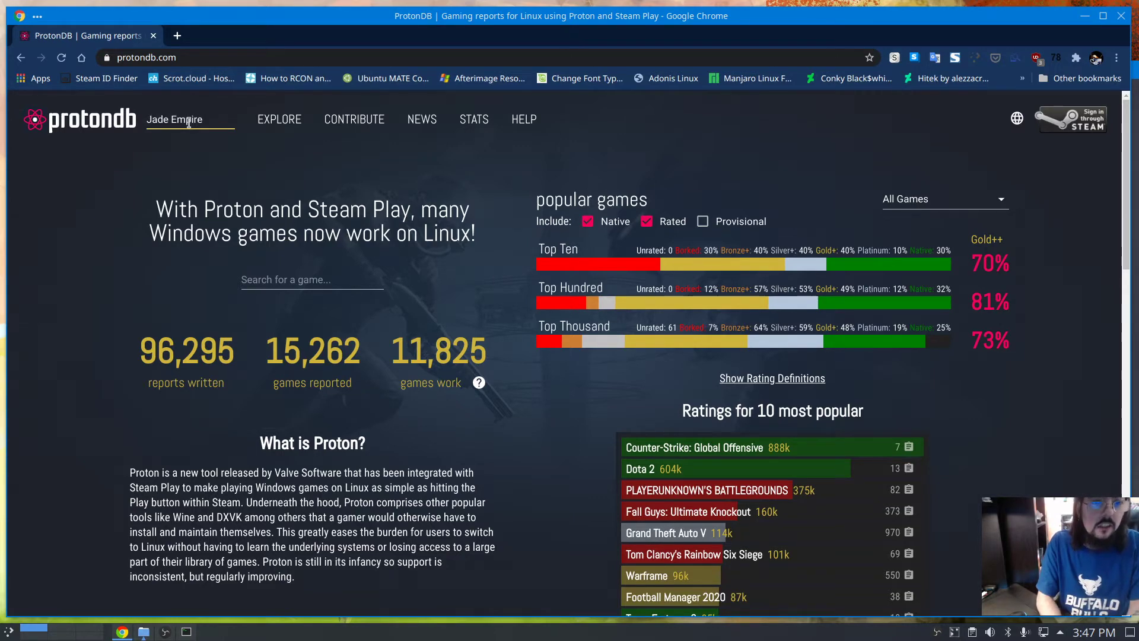
type("pire")
key("Return")
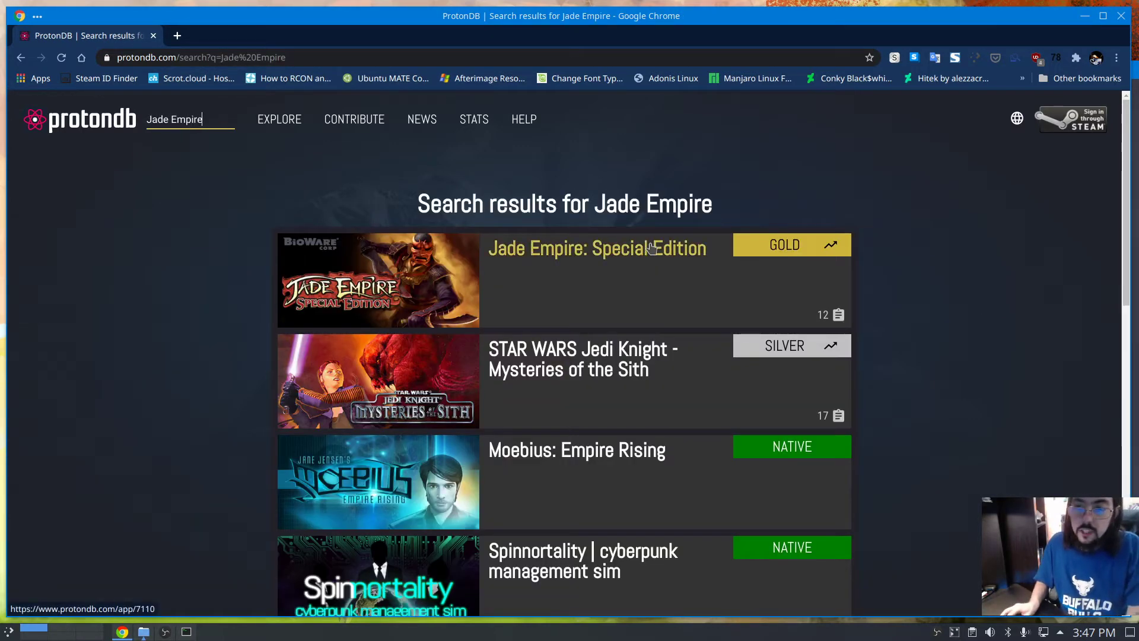
left_click(654, 263)
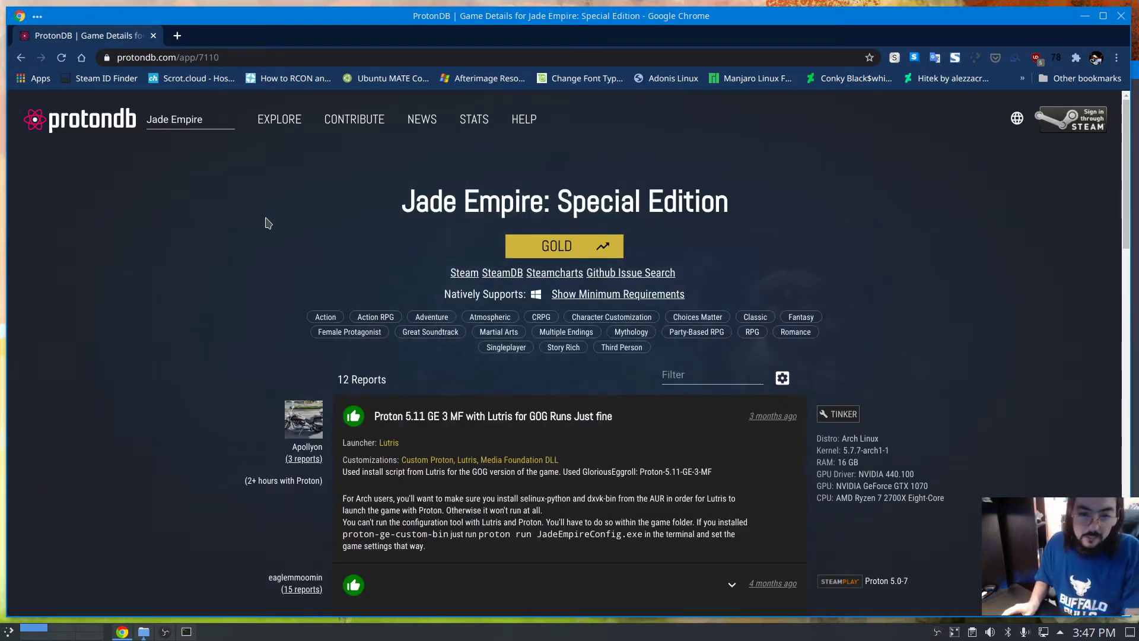
scroll(270, 229, "down", 4)
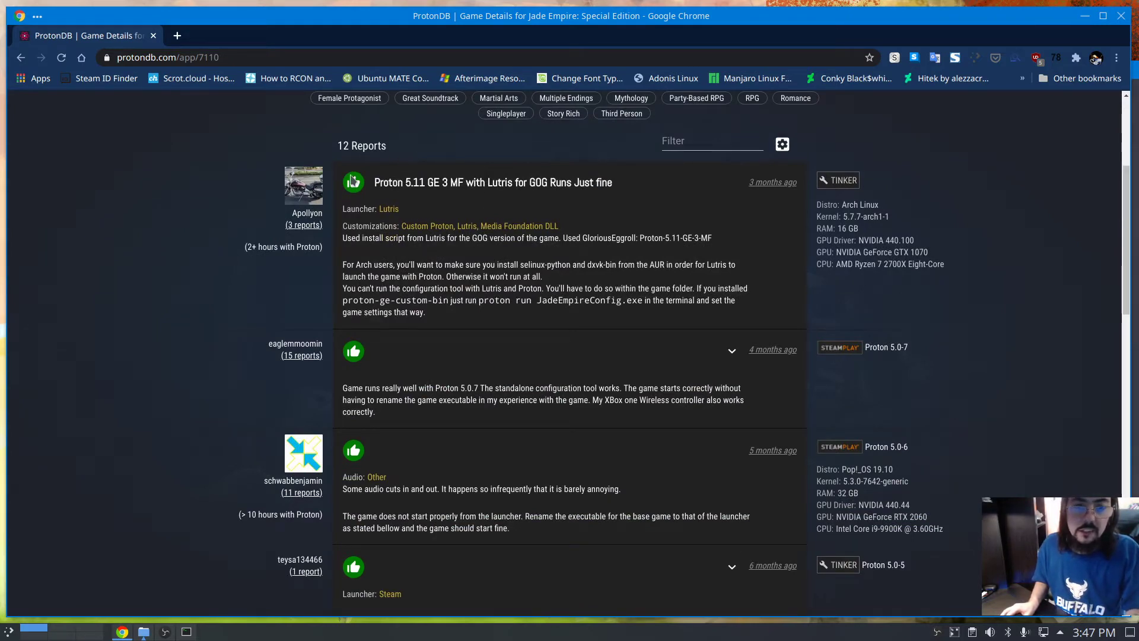
Copy the package name selinux-python from the first Jade Empire report on ProtonDB.
scroll(405, 248, "up", 4)
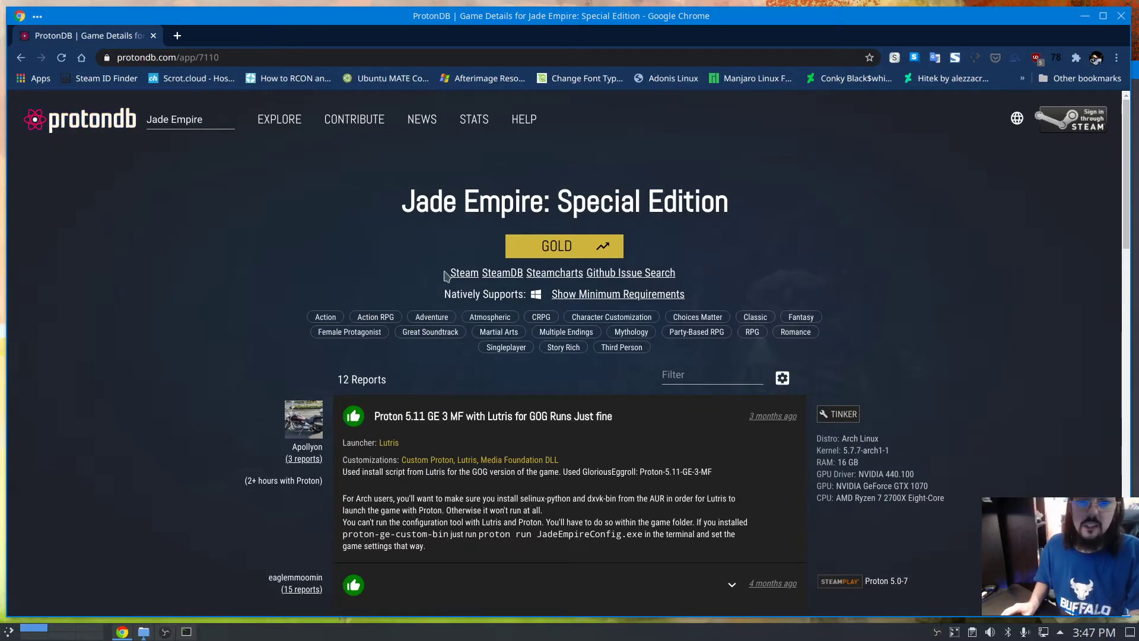
scroll(446, 276, "down", 3)
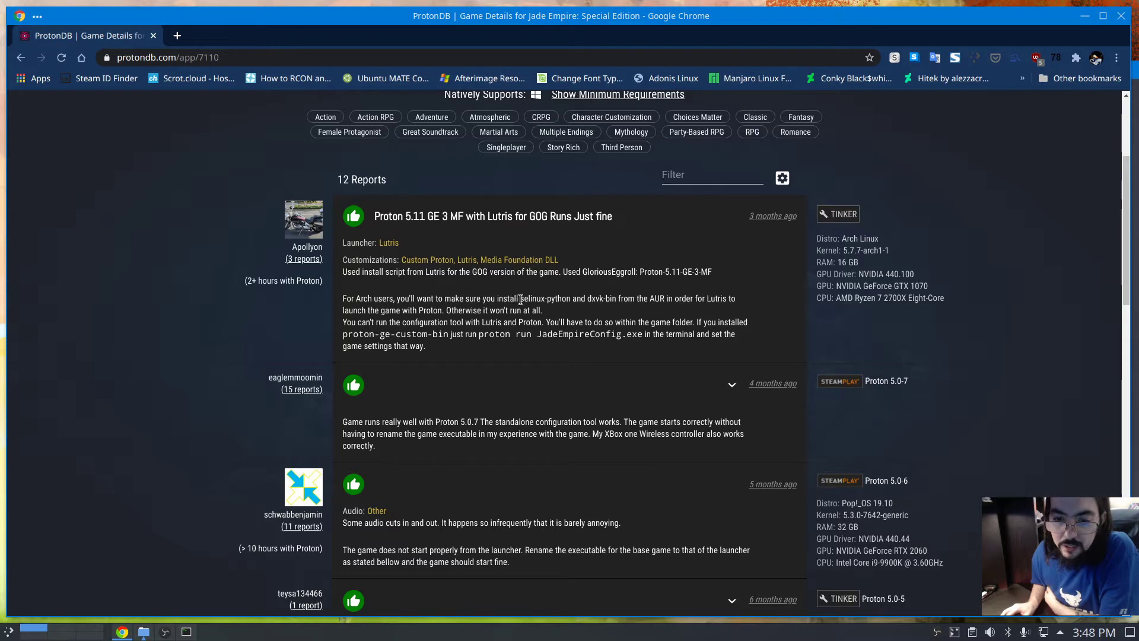
left_click_drag(525, 299, 575, 302)
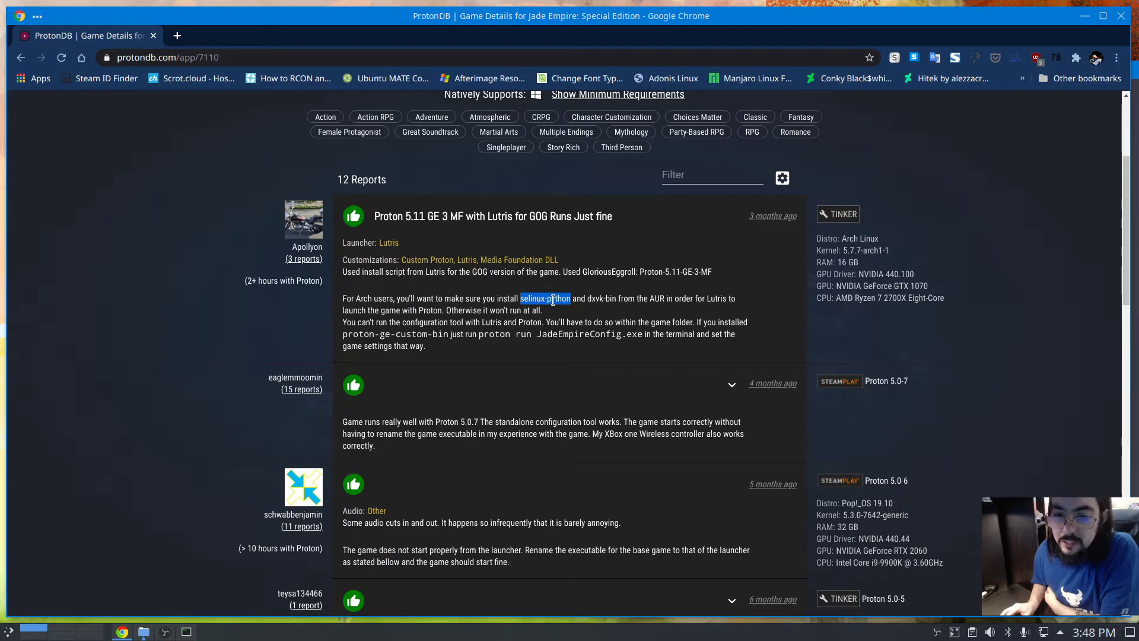
right_click(553, 300)
left_click(570, 308)
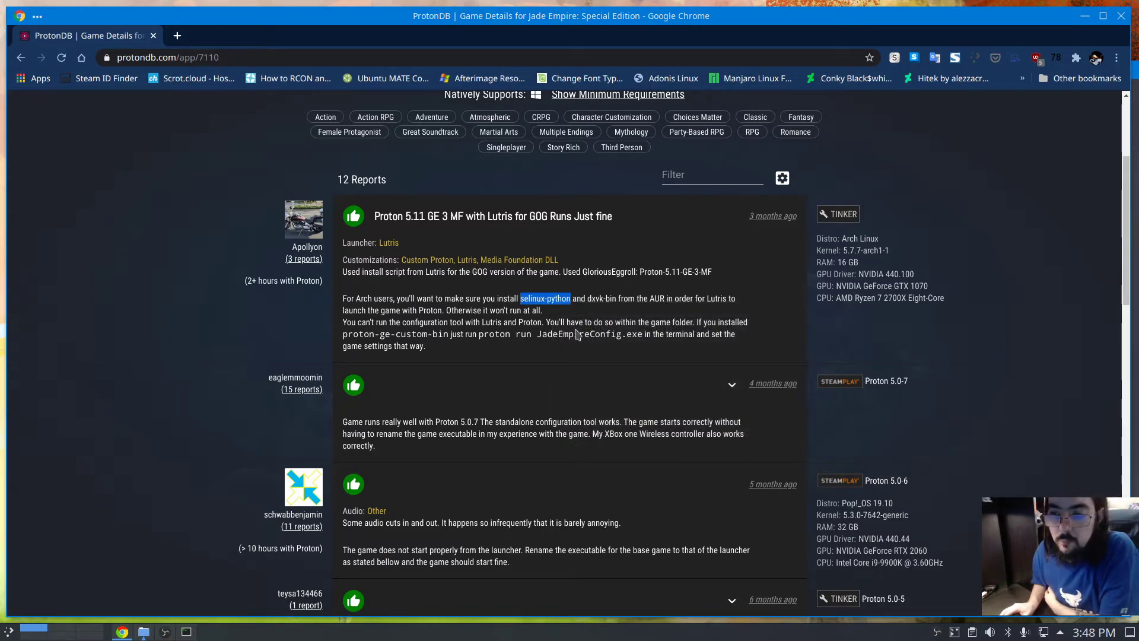
Open Add/Remove Software and search the packages for selinux-python using the copied name.
left_click(7, 632)
mouse_move(86, 507)
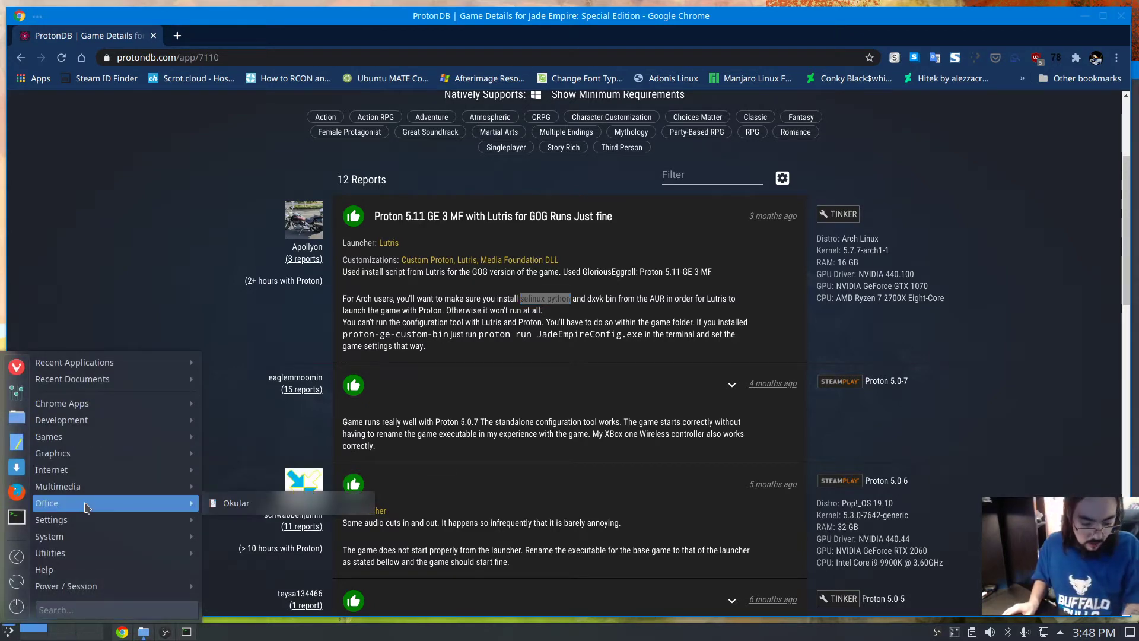
type("add")
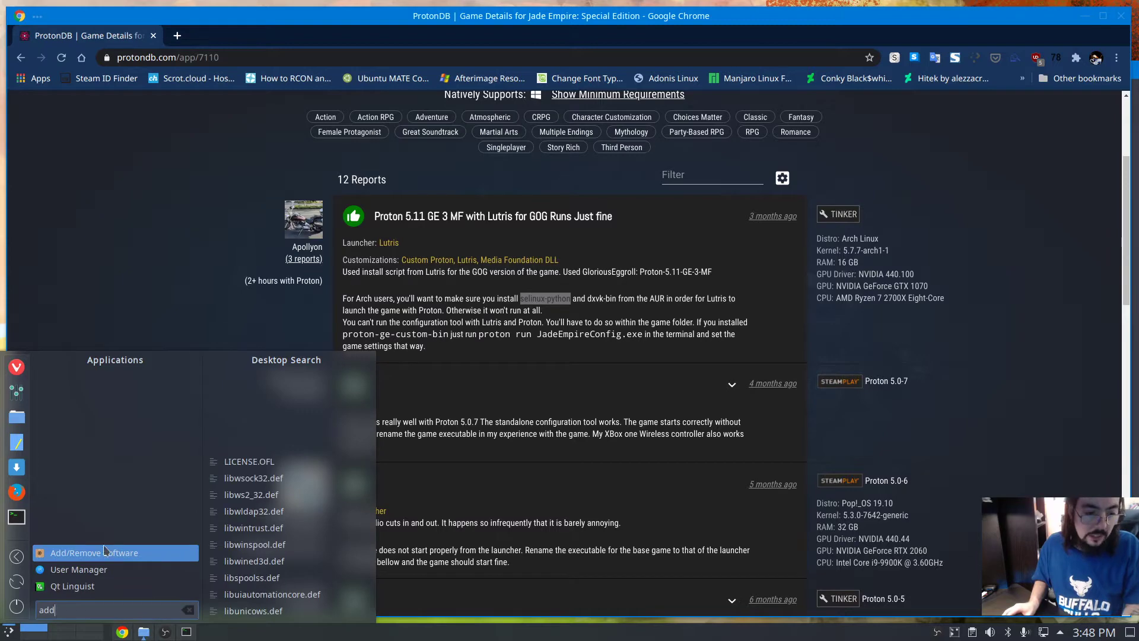
left_click(104, 551)
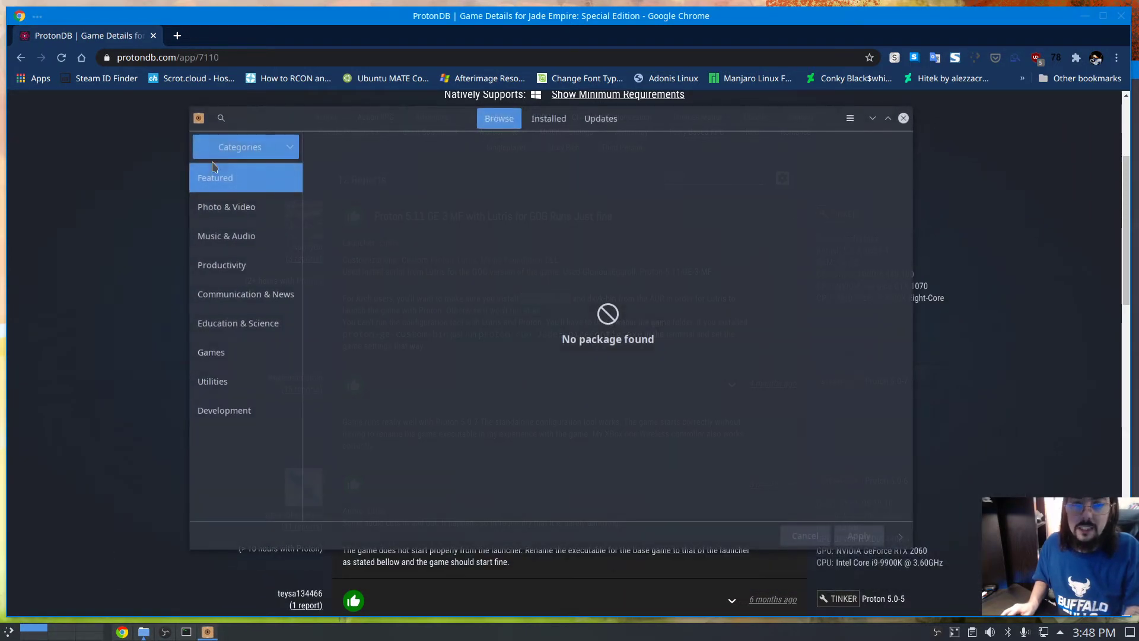
left_click(221, 118)
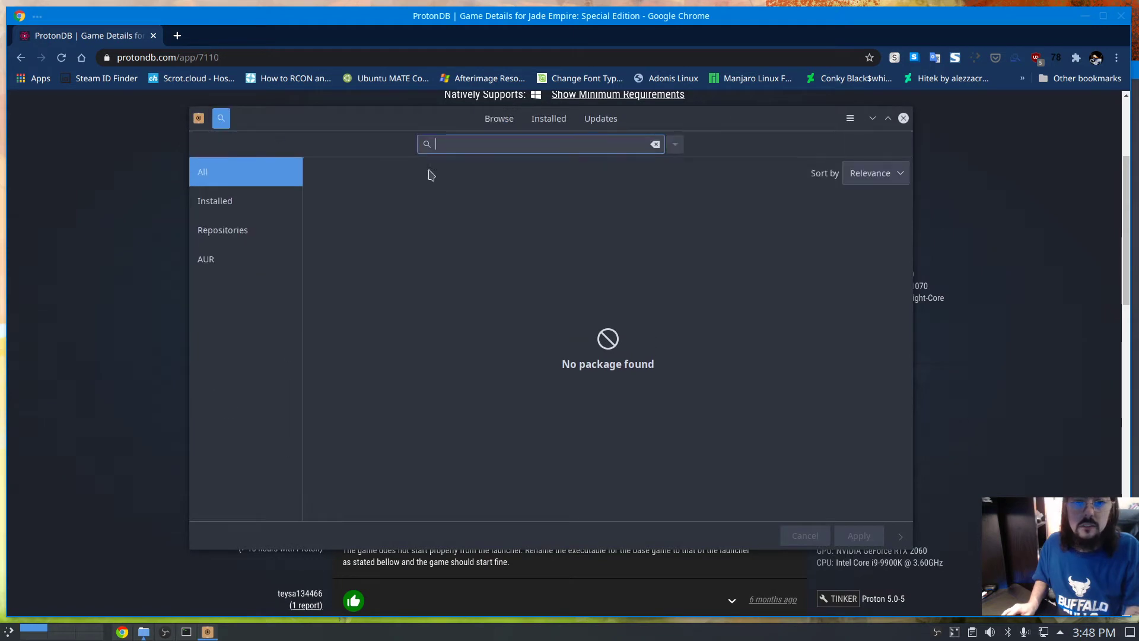
left_click(460, 149)
left_click(478, 192)
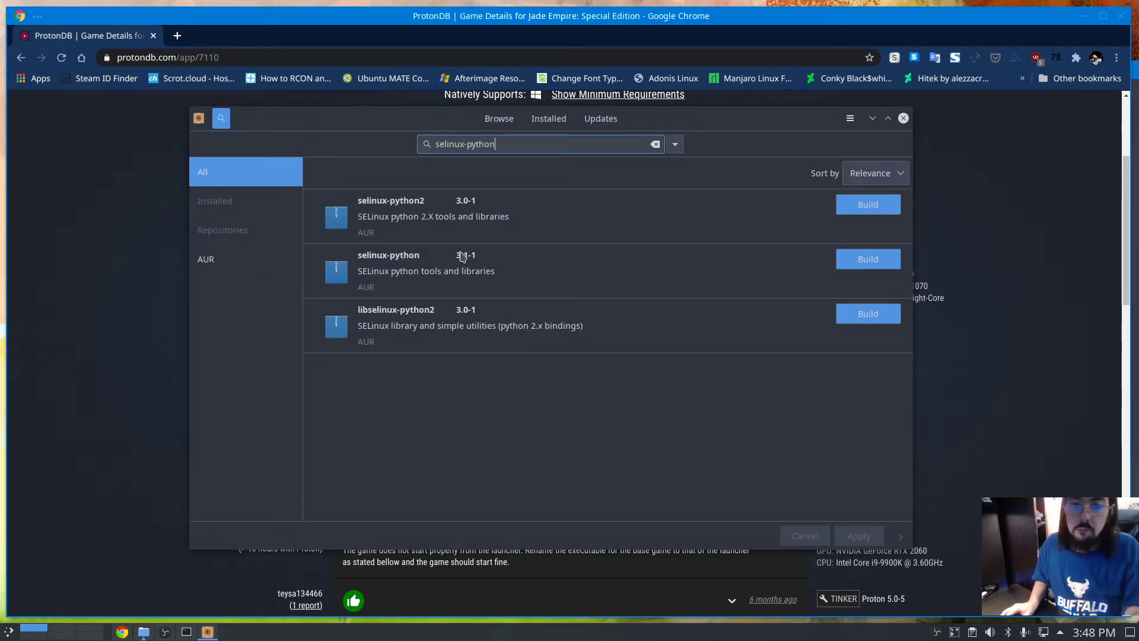
Build and install the selinux-python 3.1-1 package from the AUR, authorizing the transaction with the account password.
left_click(402, 274)
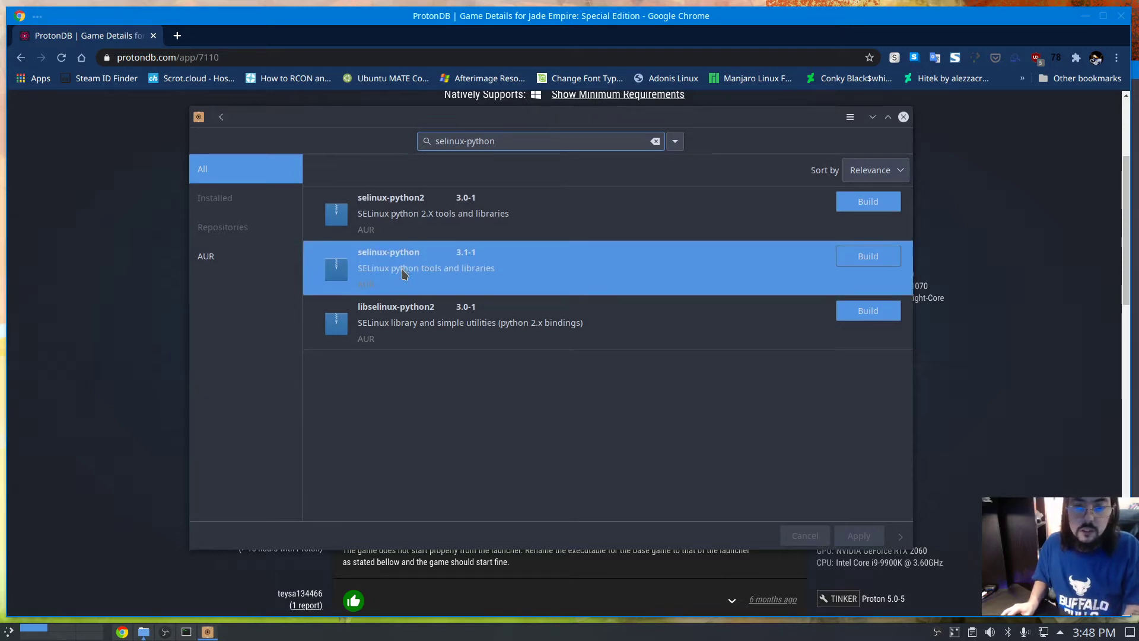
left_click(873, 154)
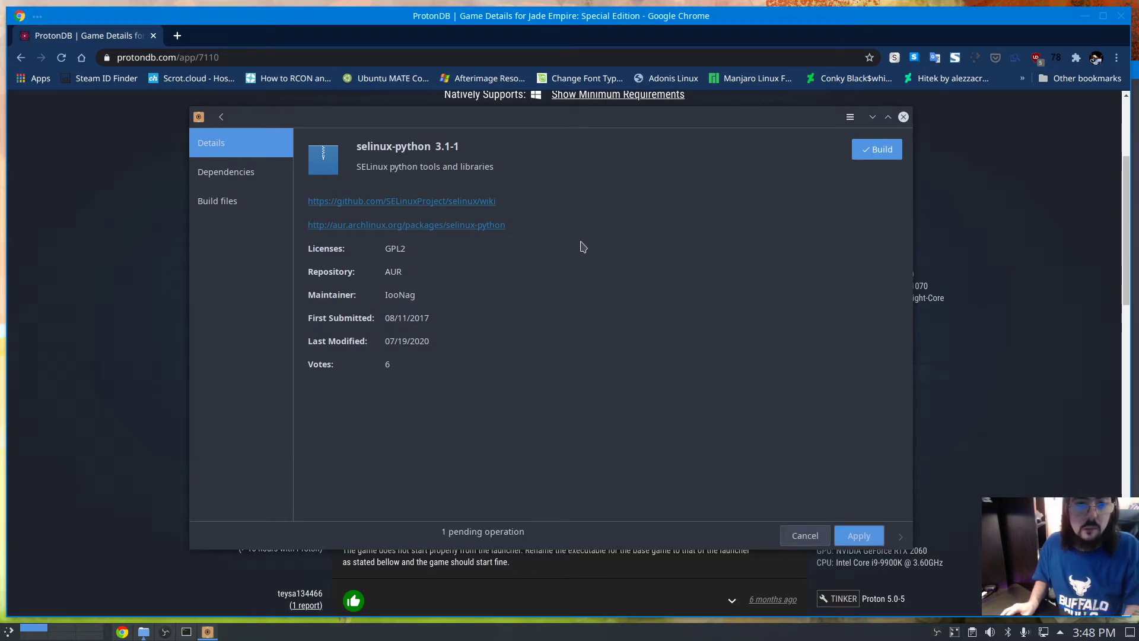
left_click(857, 536)
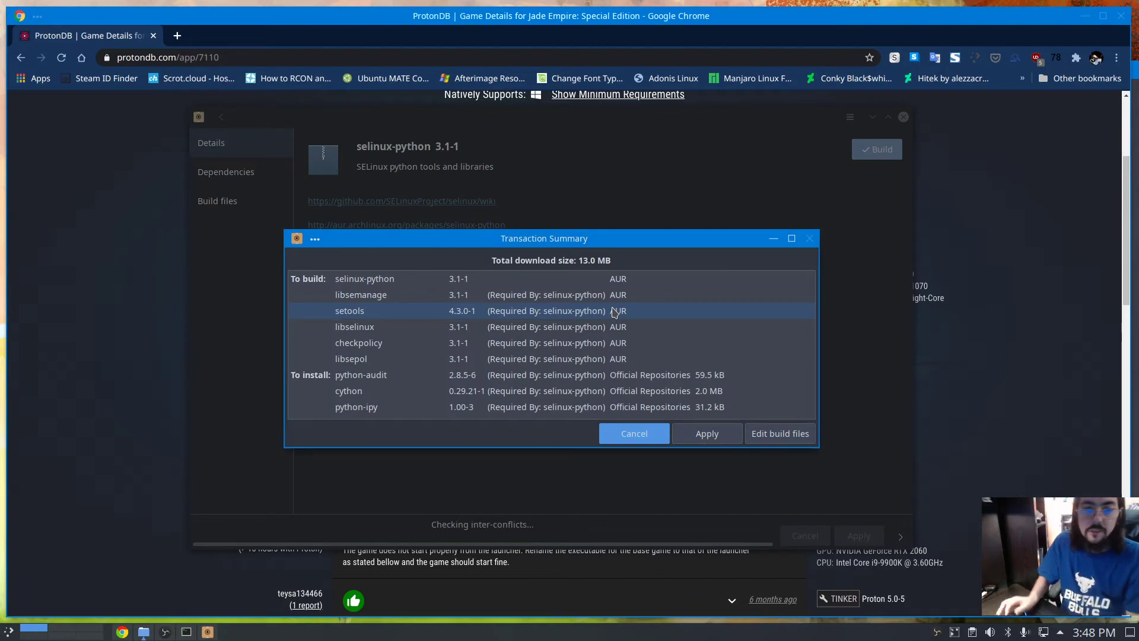
left_click(712, 442)
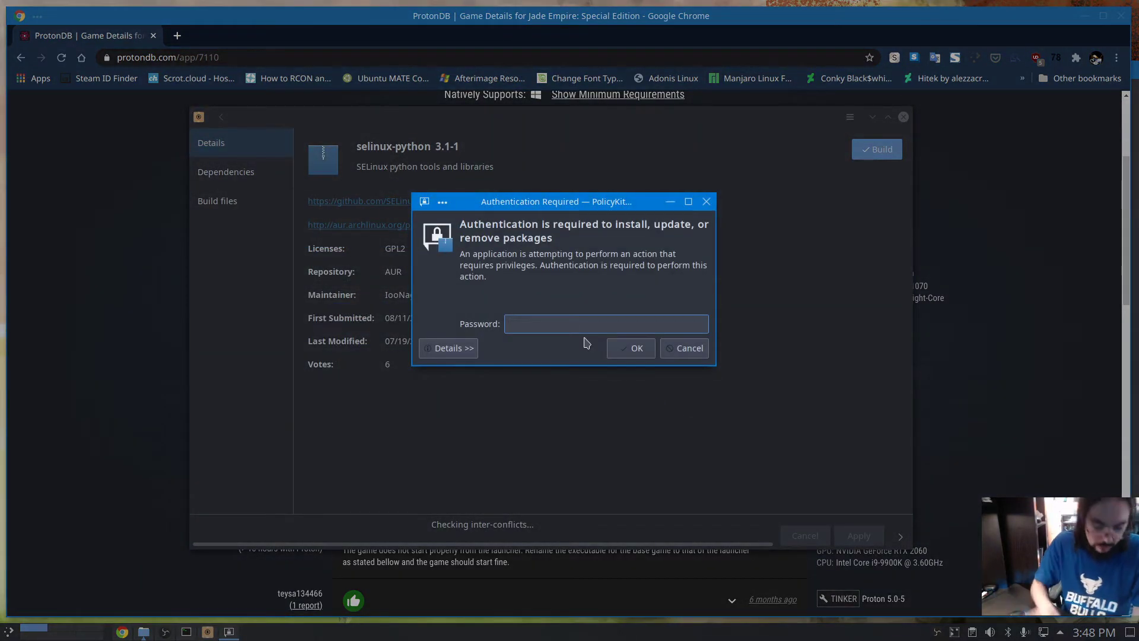
type("•••••")
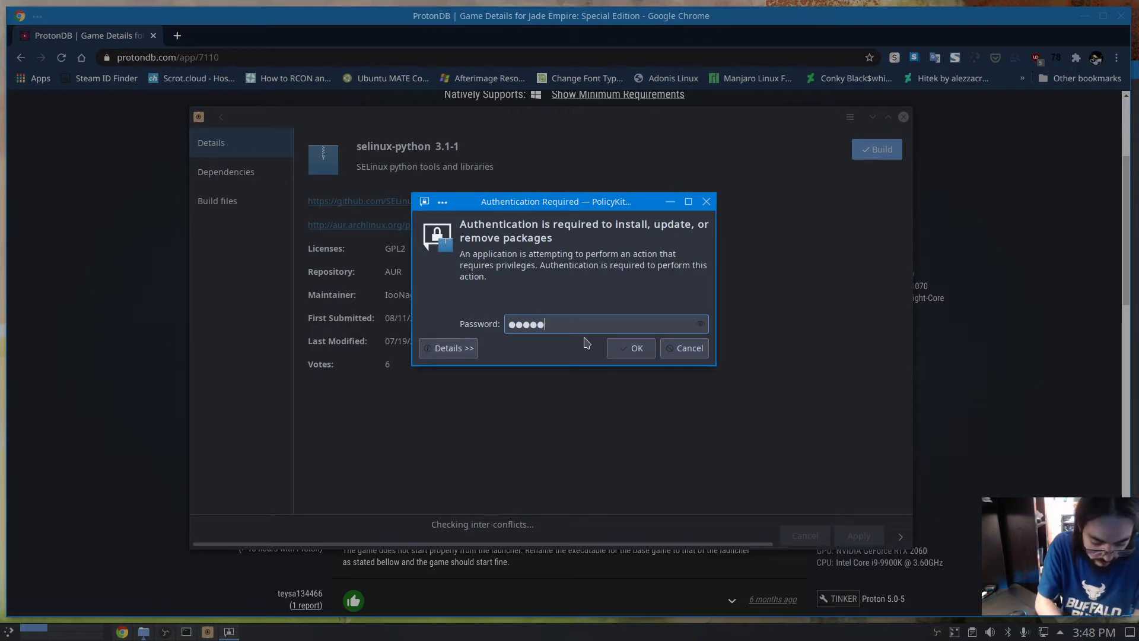
type("••")
key("Return")
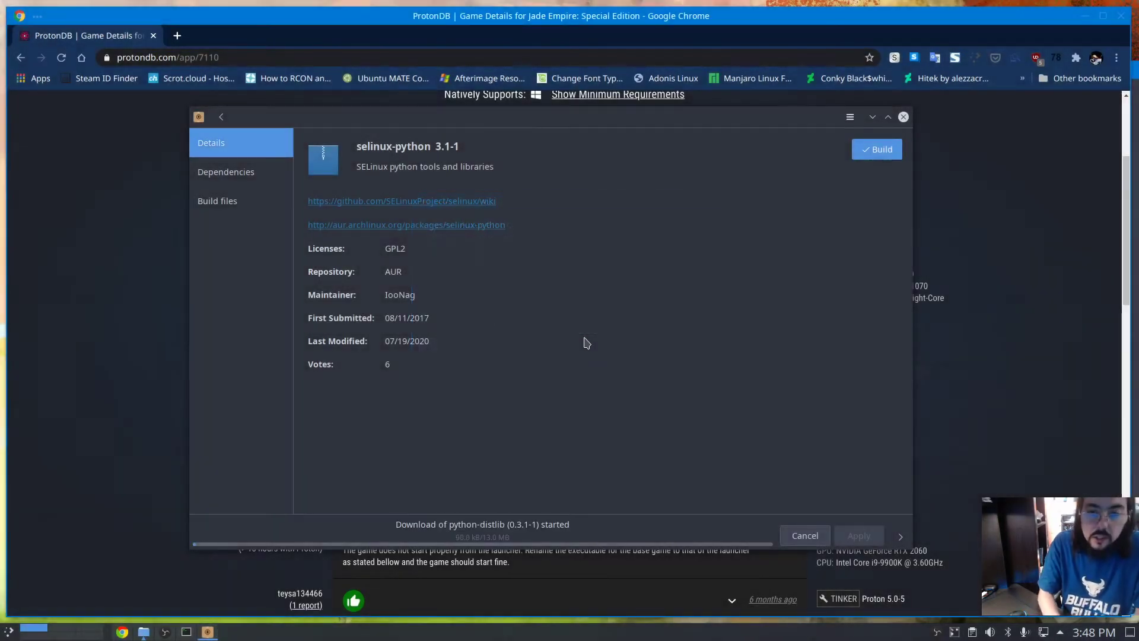
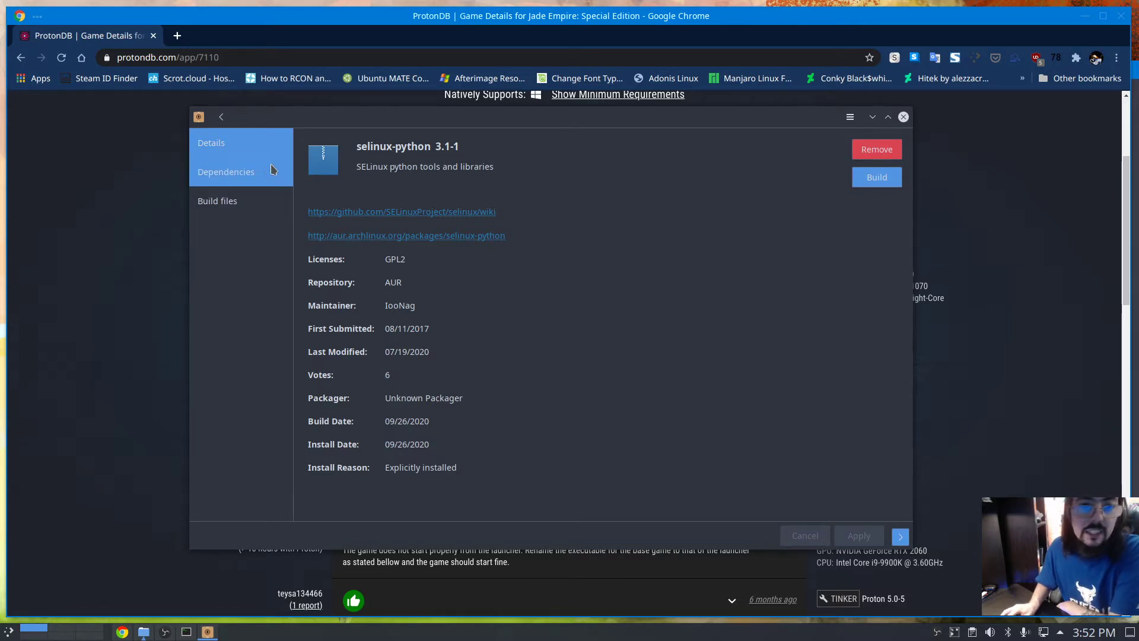
Return to the ProtonDB page in Chrome and copy the package name dxvk-bin from the first report.
left_click(221, 118)
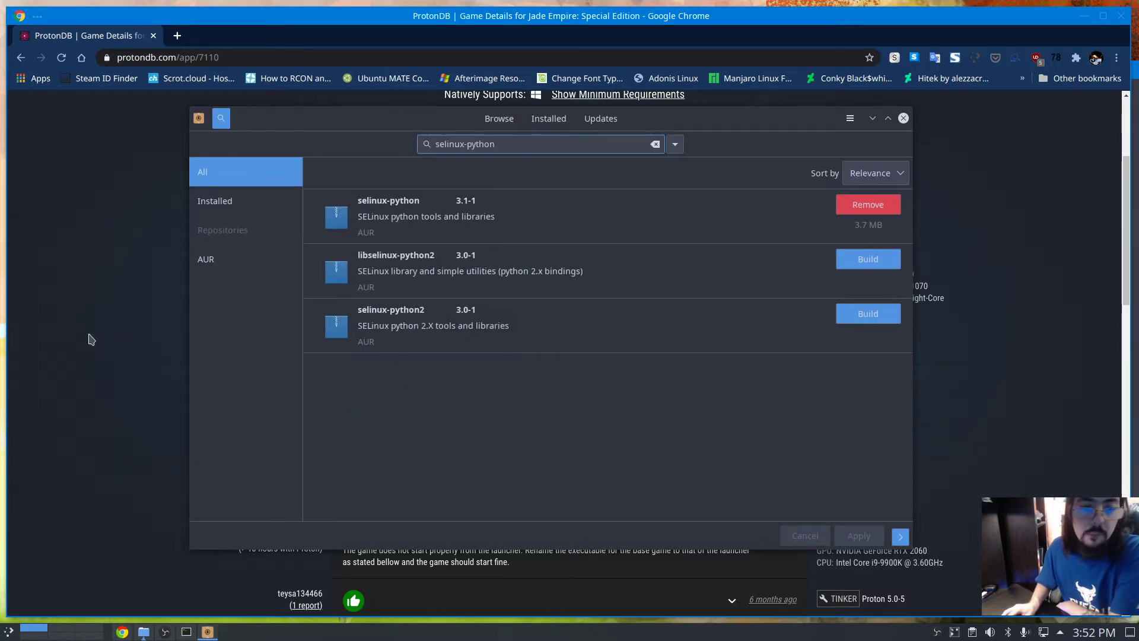
left_click(89, 339)
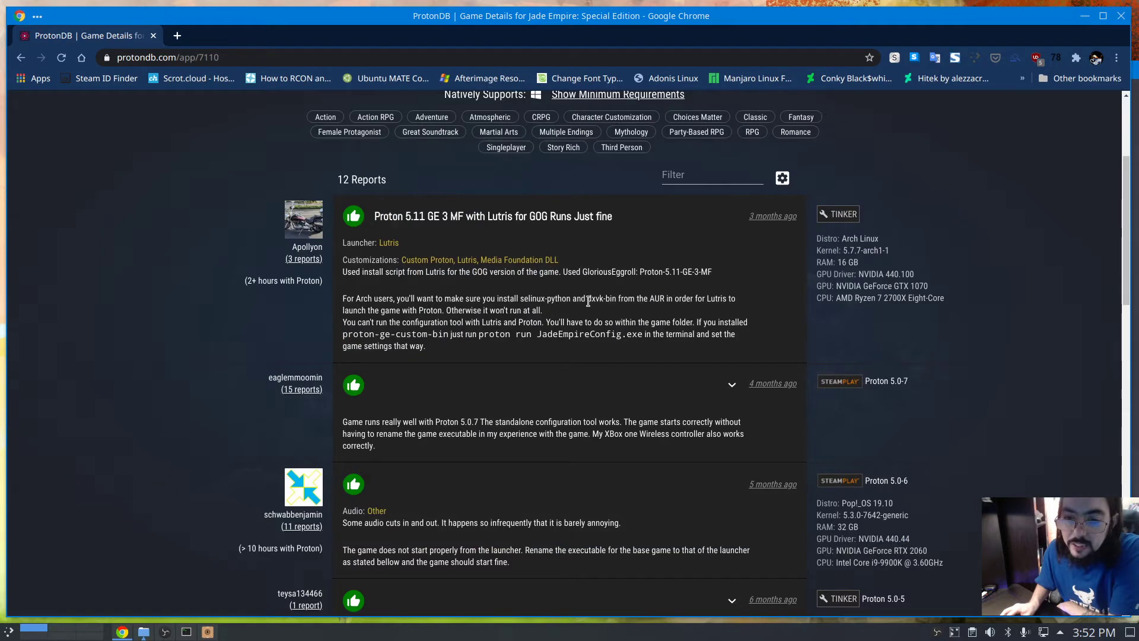
left_click_drag(588, 299, 612, 301)
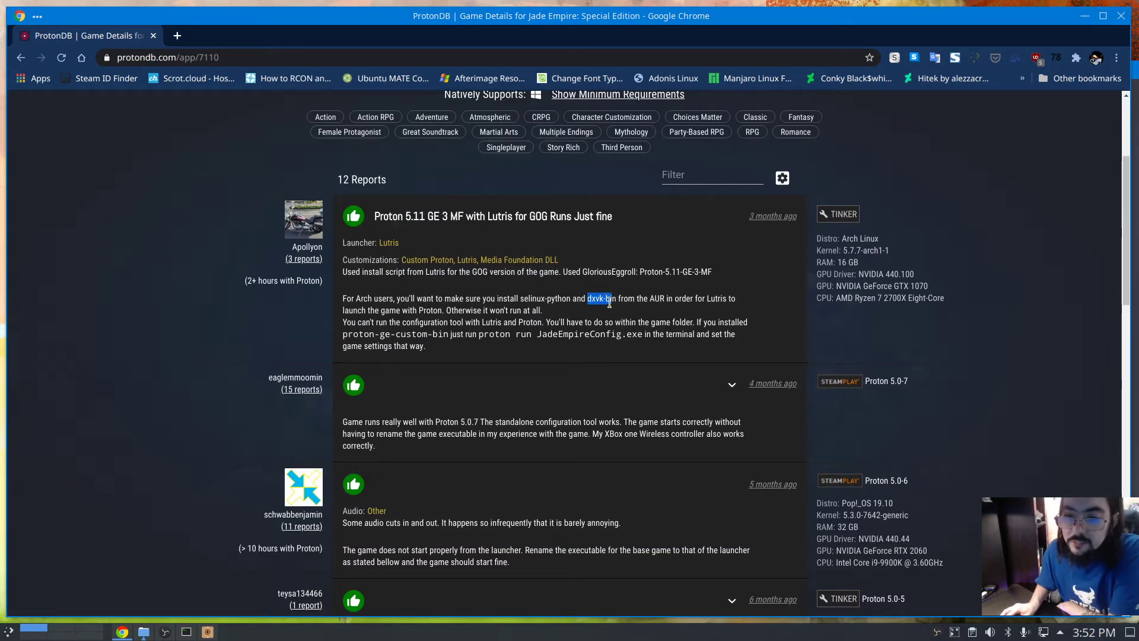
left_click(615, 302)
left_click_drag(615, 301, 587, 301)
right_click(592, 300)
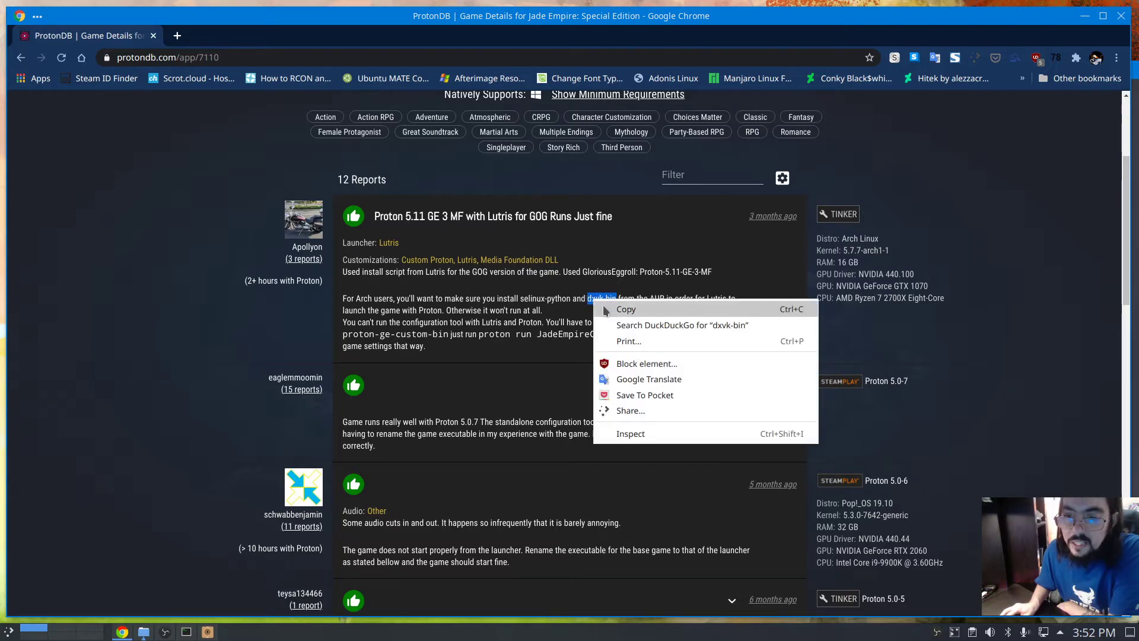
left_click(611, 307)
Switch to Add/Remove Software and replace the package search with the copied name dxvk-bin.
left_click(207, 631)
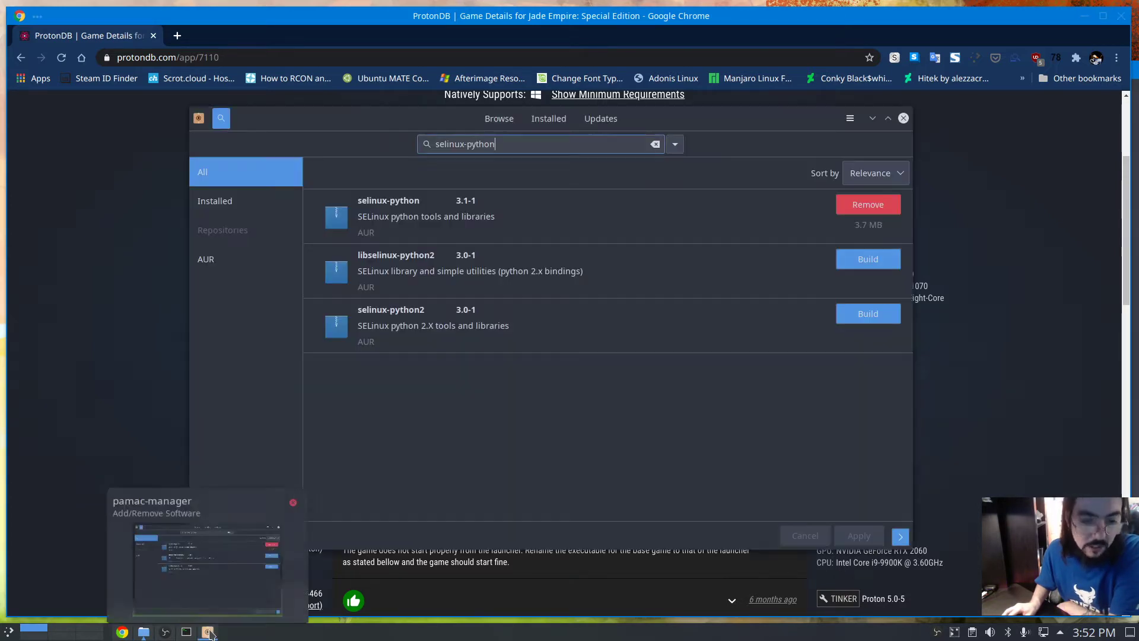
triple_click(471, 145)
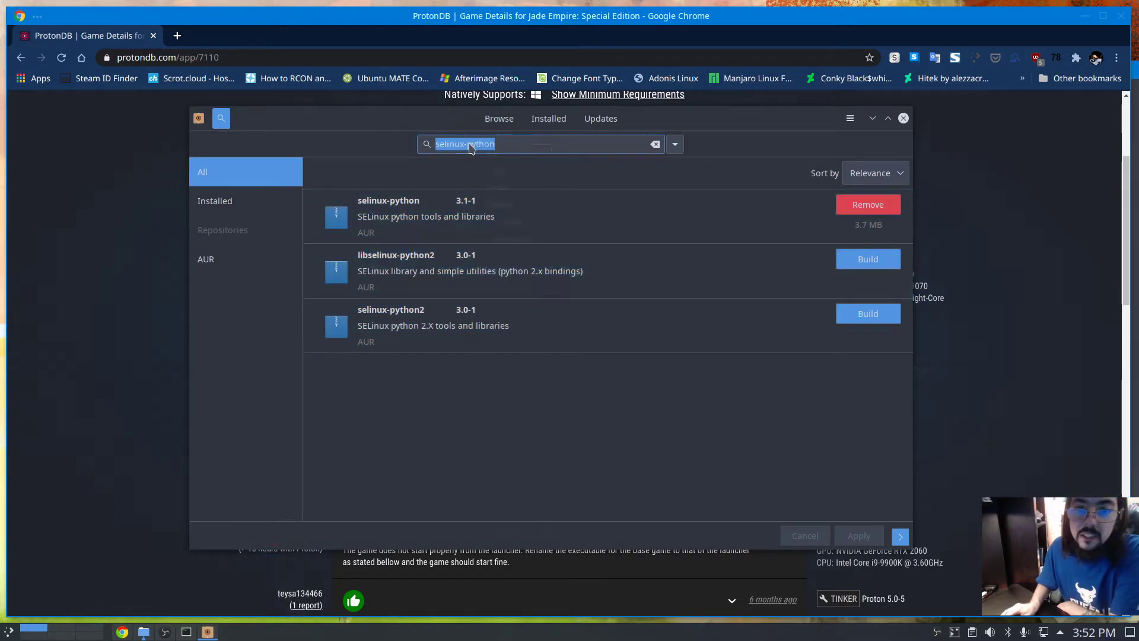
right_click(470, 146)
left_click(495, 187)
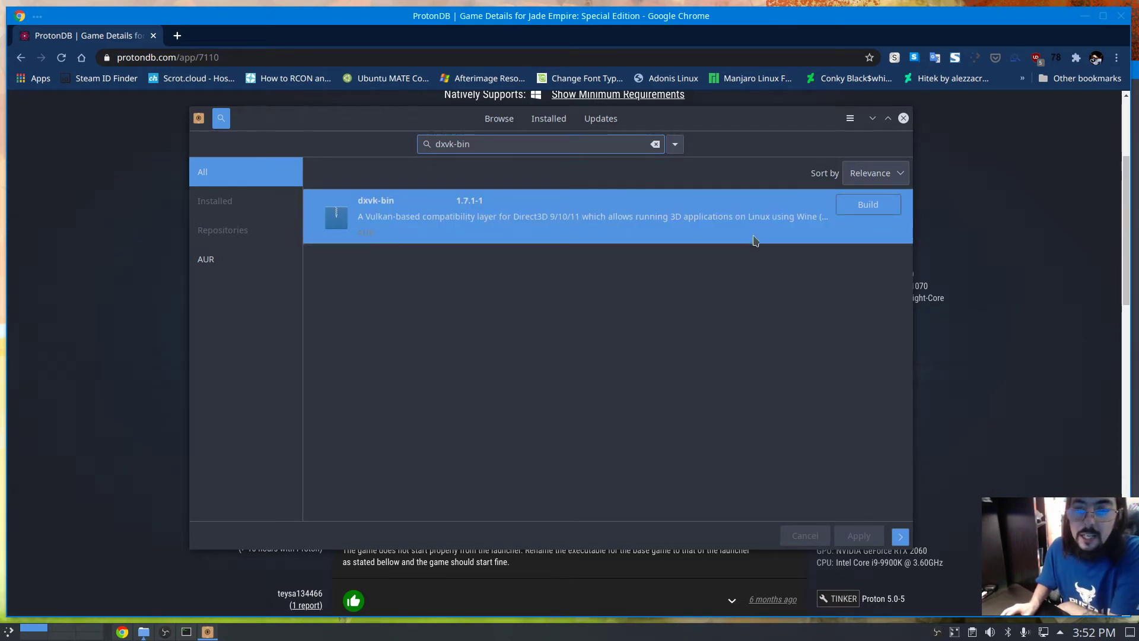
Build and install the dxvk-bin package from the AUR, and close Add/Remove Software.
left_click(879, 208)
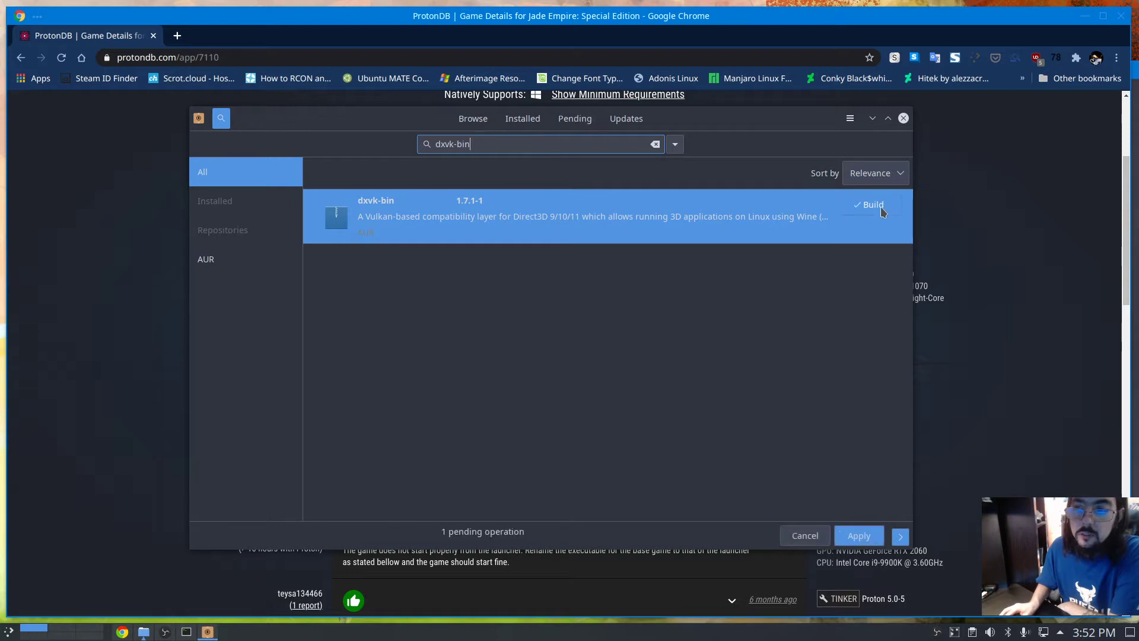
left_click(863, 541)
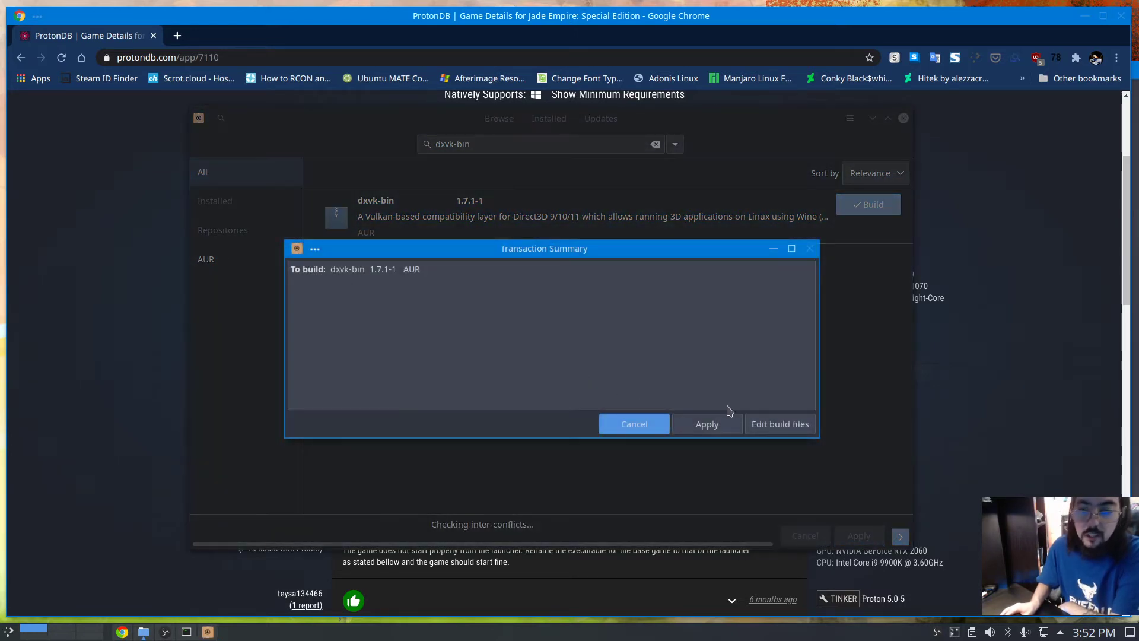
left_click(717, 425)
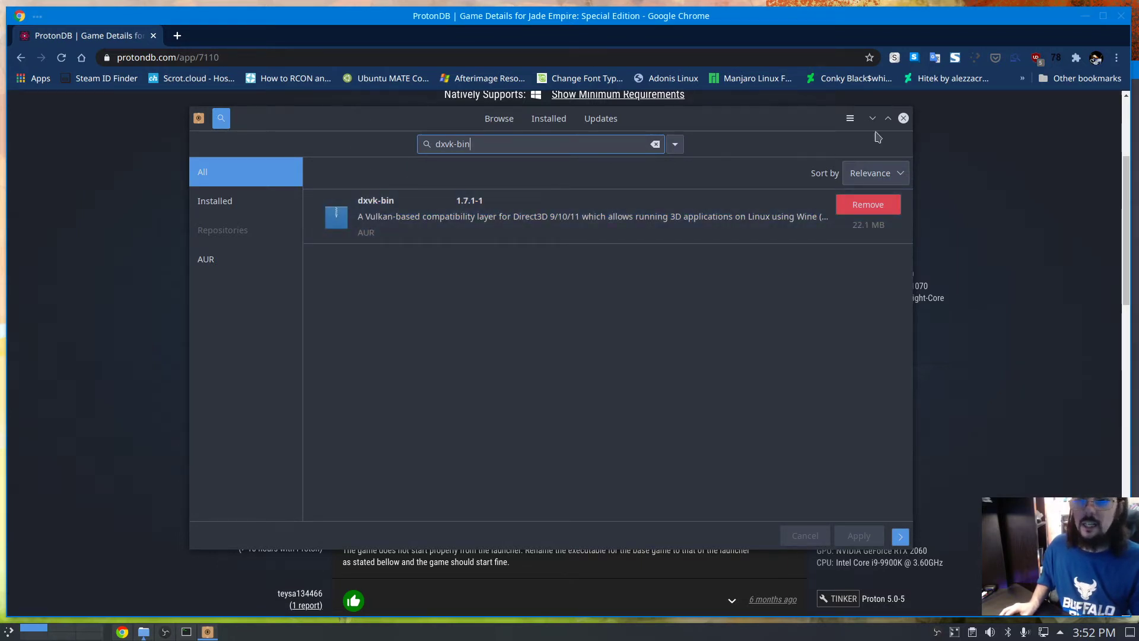
left_click(902, 118)
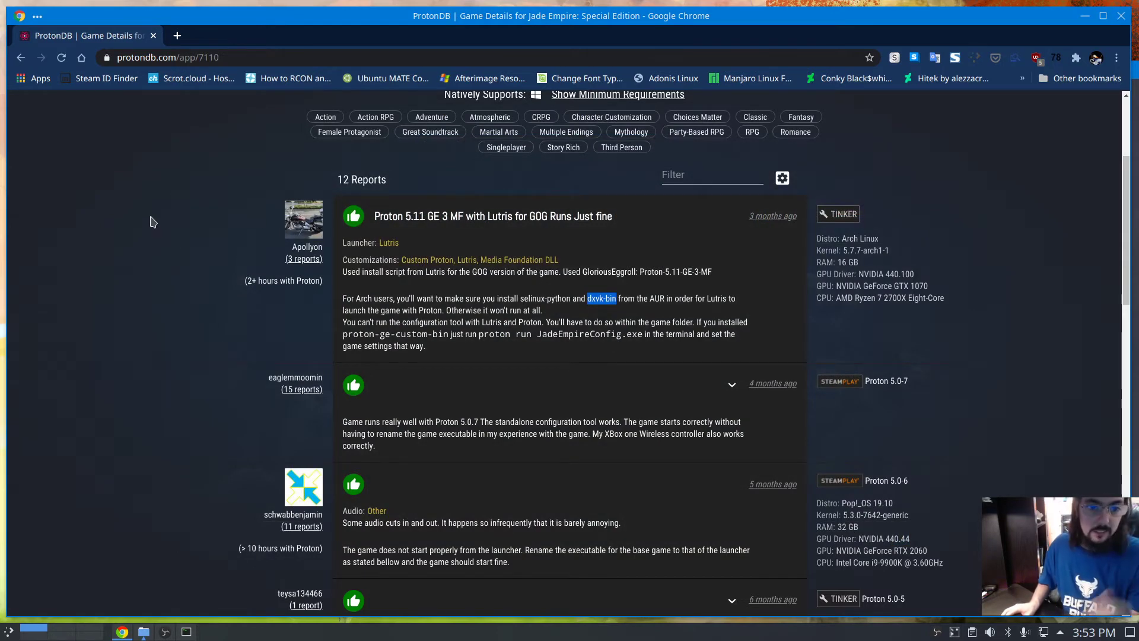
Open the gog.com website in the current browser tab in place of the ProtonDB page.
scroll(153, 221, "down", 2)
scroll(153, 221, "up", 5)
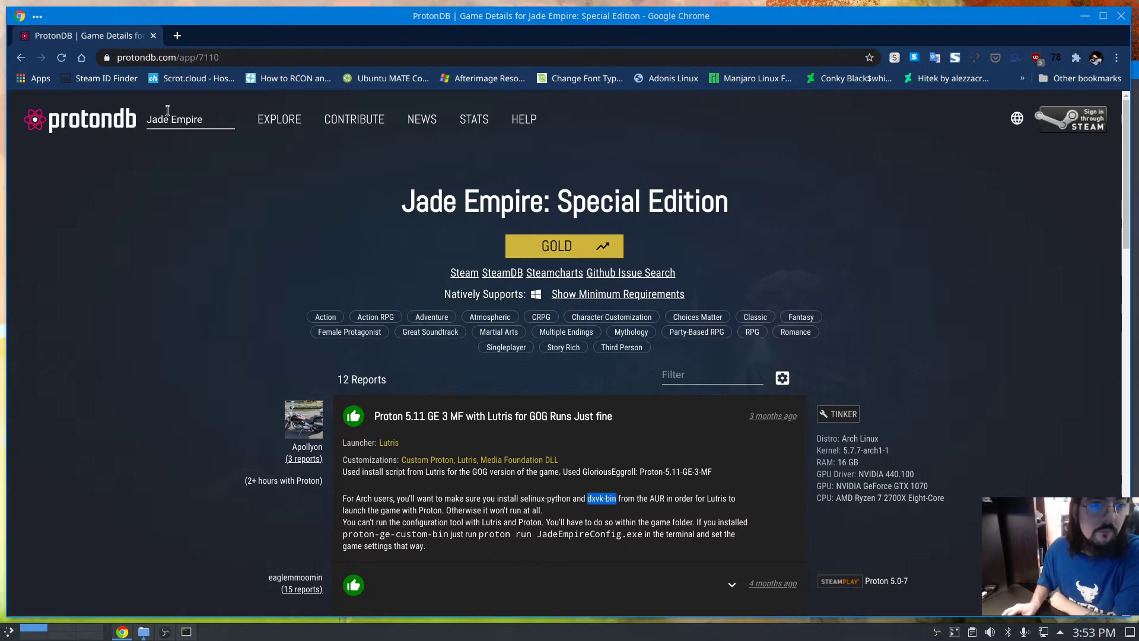
left_click(201, 55)
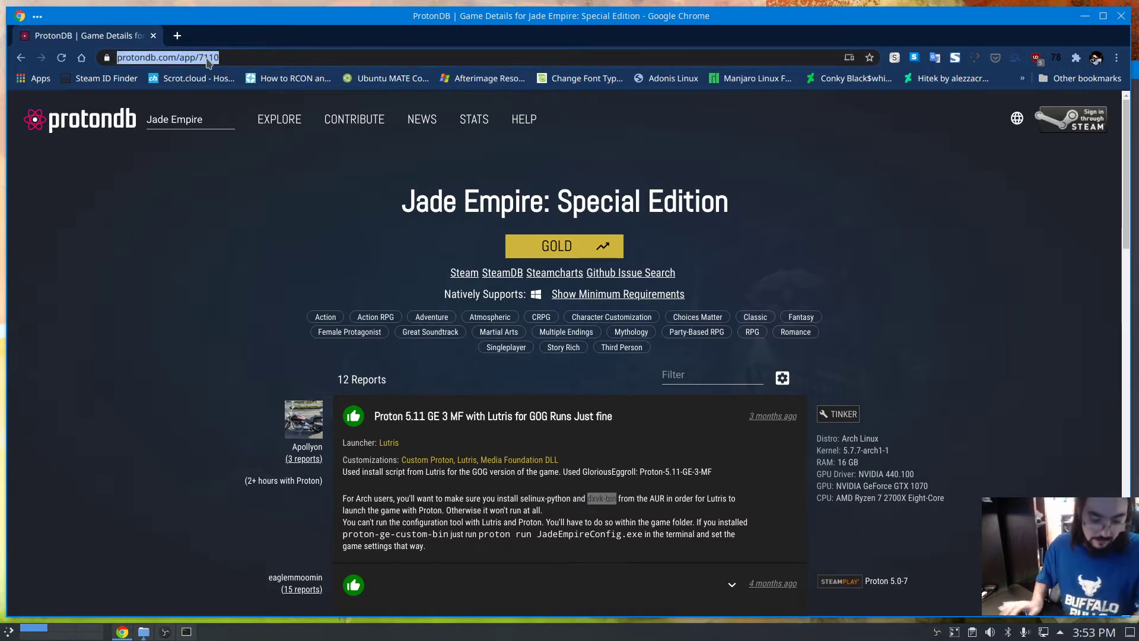
type("goog")
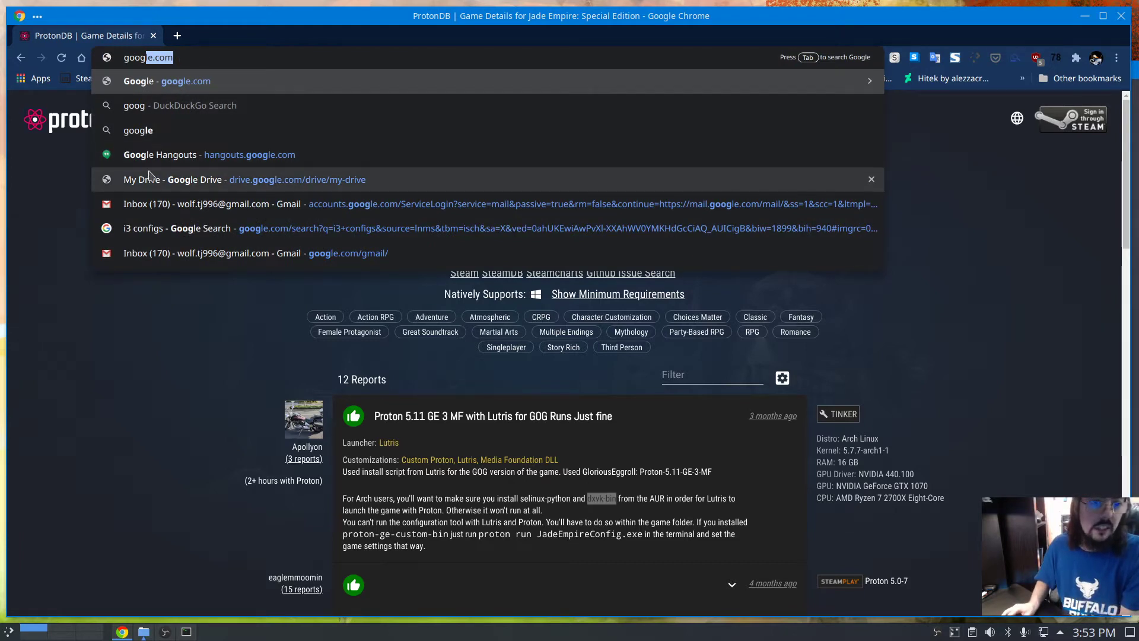
key("BackSpace")
key("BackSpace")
key("BackSpace")
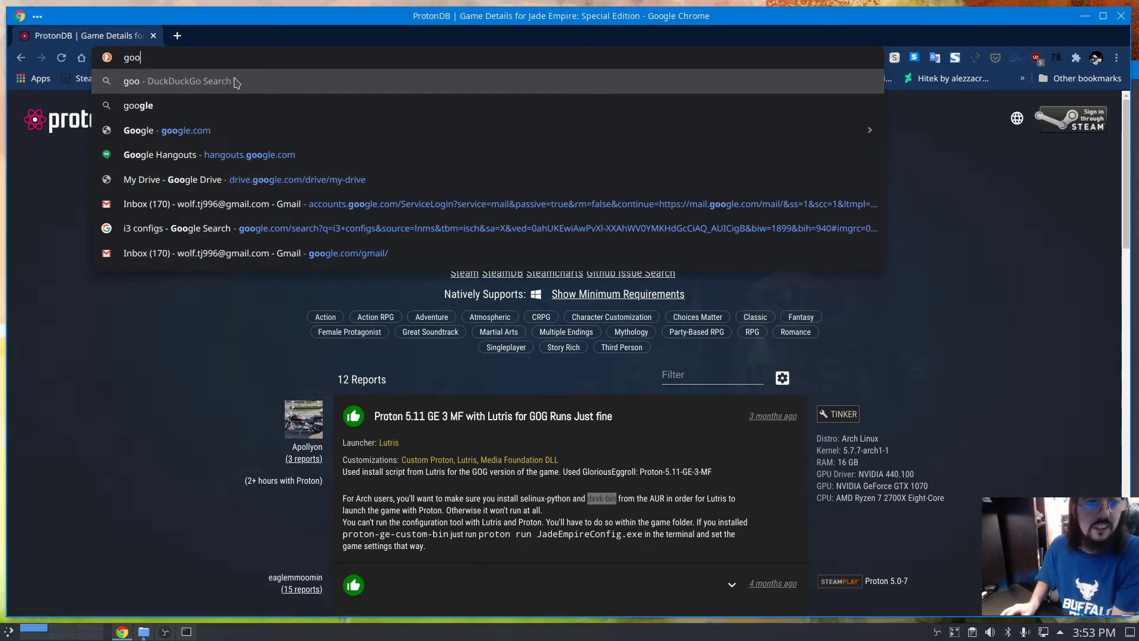
type("g.com")
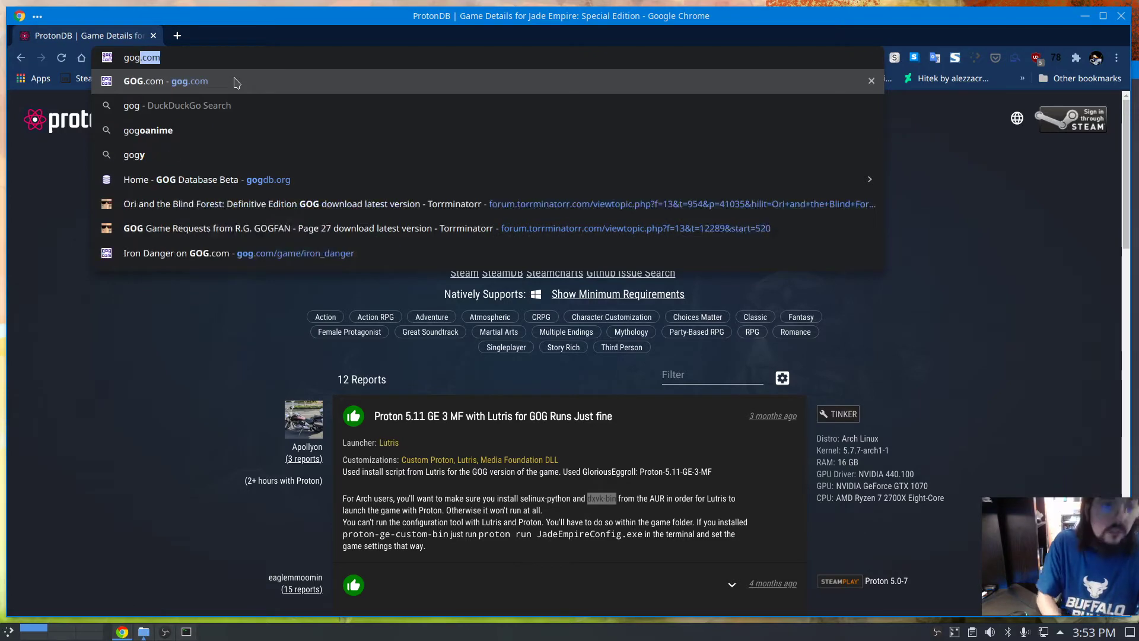
left_click(135, 85)
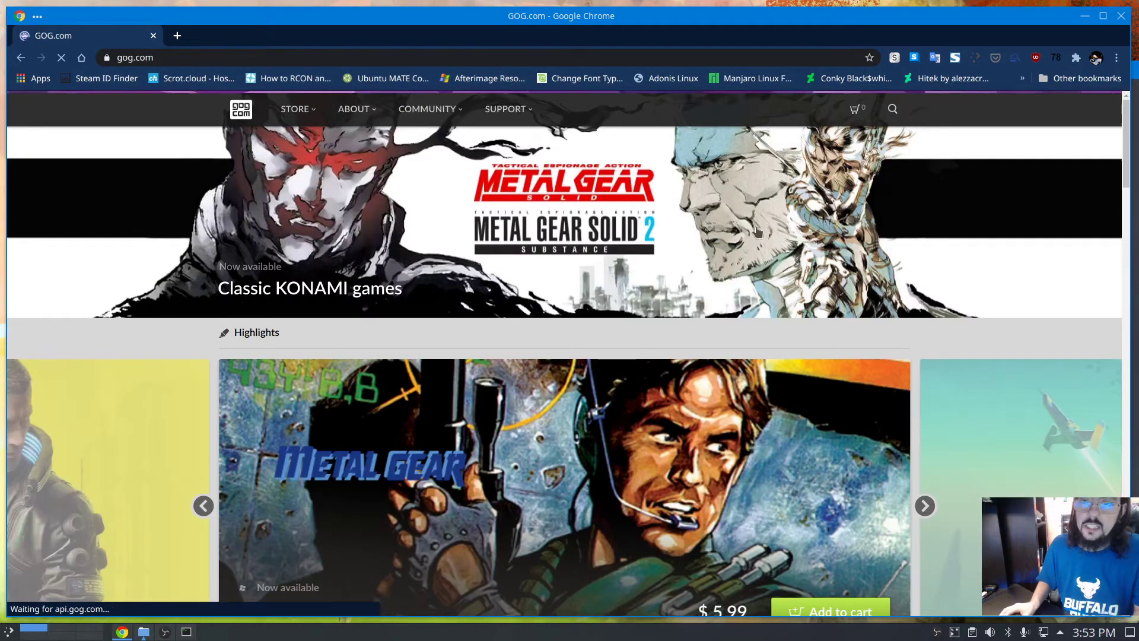
Search the GOG store for Jade and view the description and game details of Jade Empire: Special Edition.
left_click(892, 109)
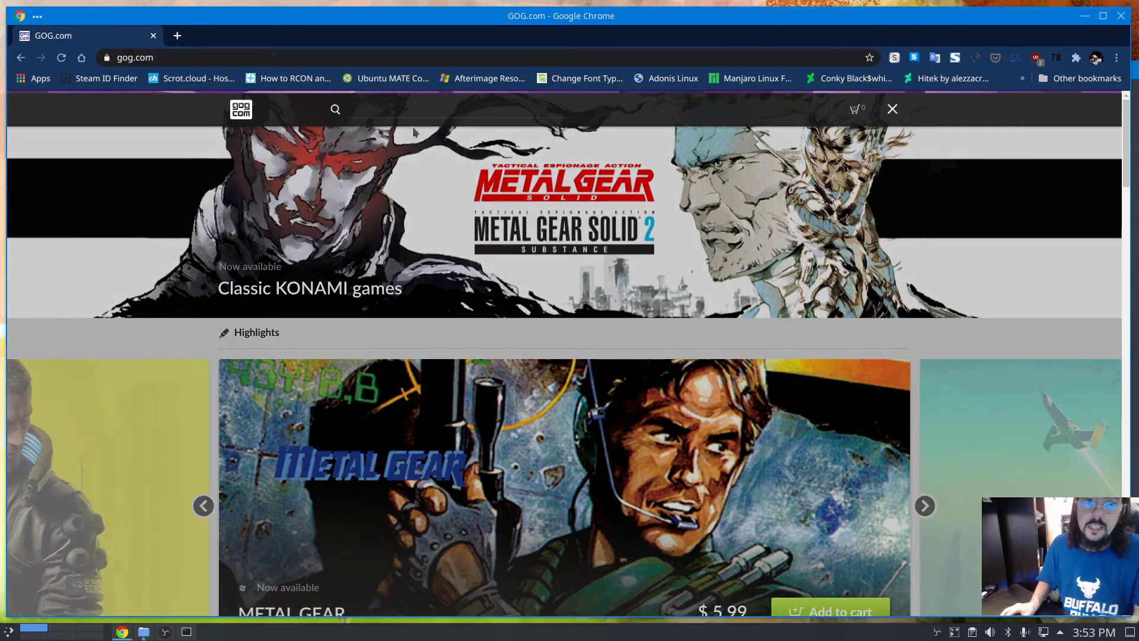
type("Ja")
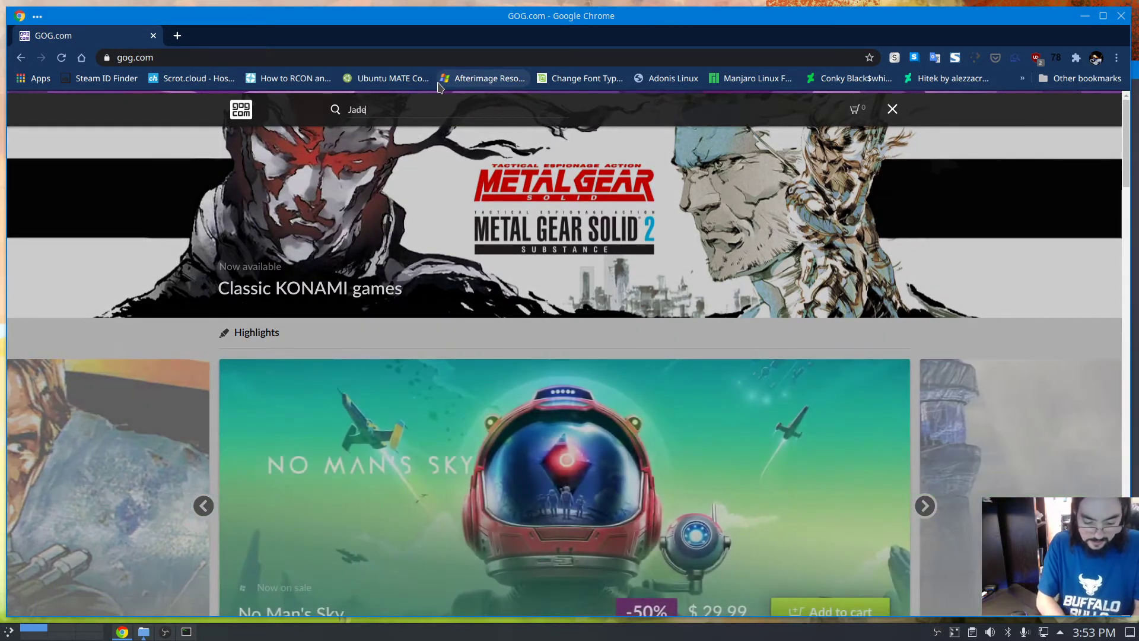
type("de")
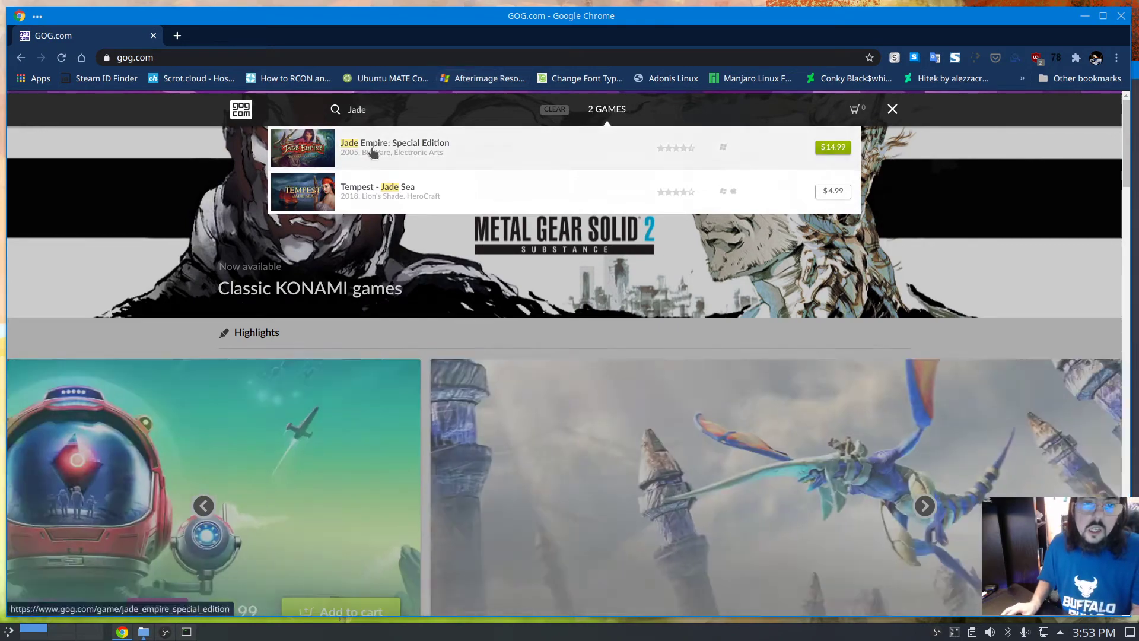
left_click(349, 155)
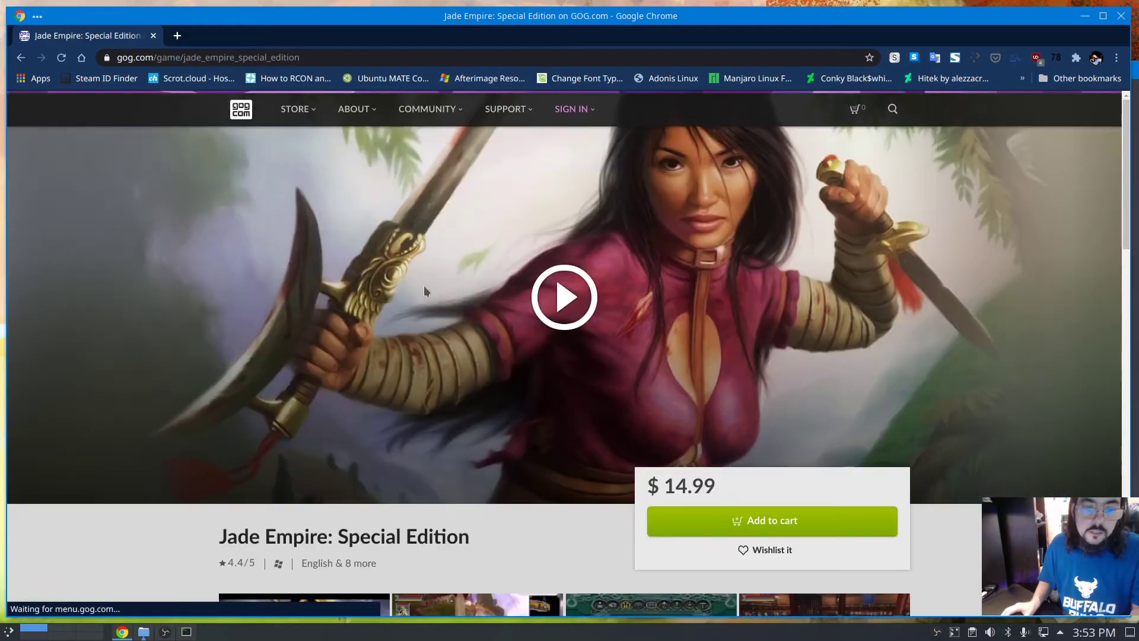
scroll(340, 354, "down", 7)
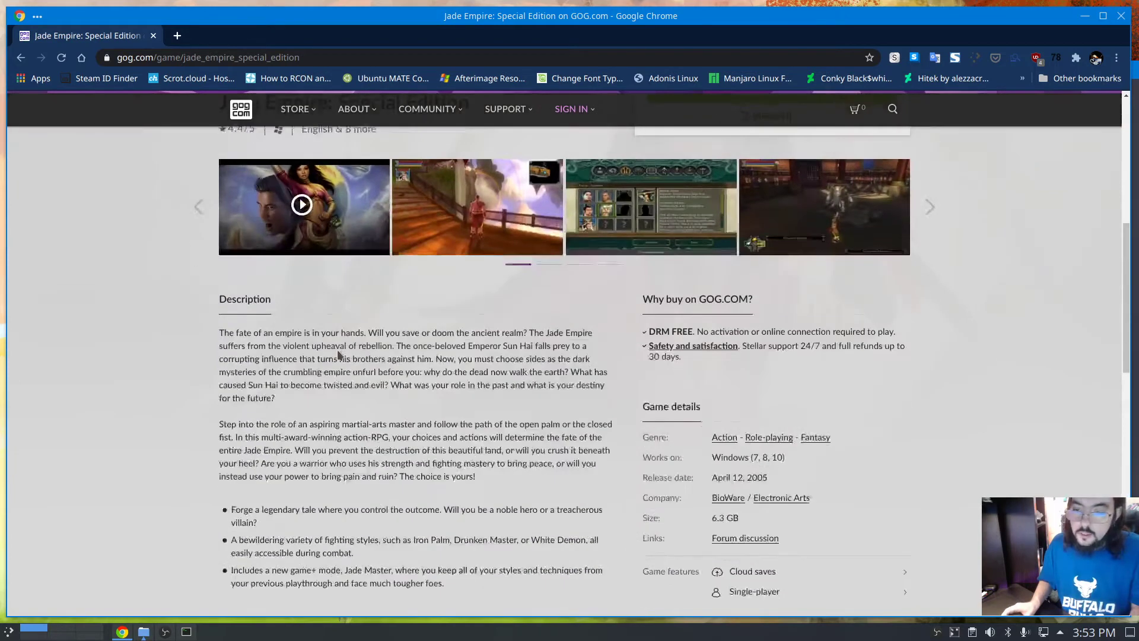
scroll(339, 354, "down", 2)
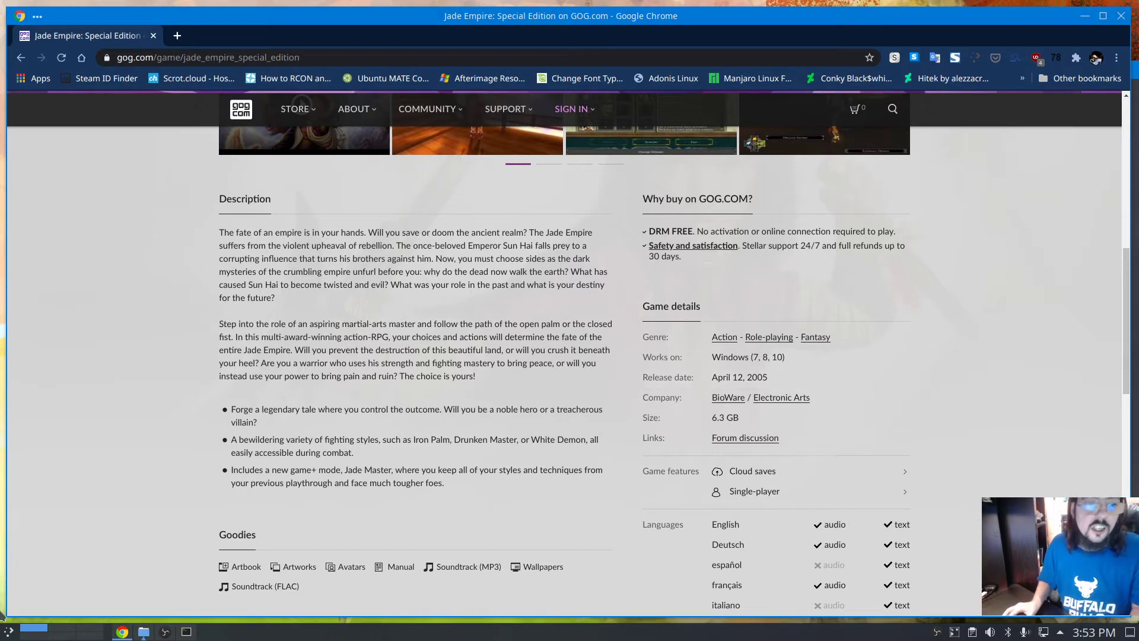
Launch Lutris and move its window away from the screen corner over the browser page.
left_click(9, 632)
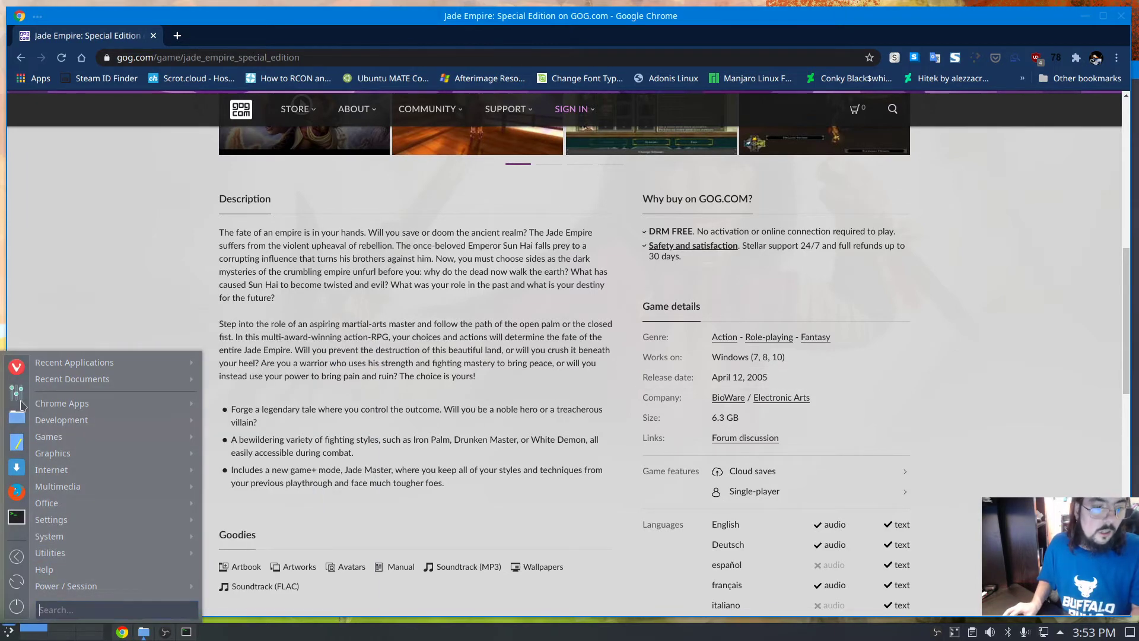
mouse_move(40, 408)
type("lu")
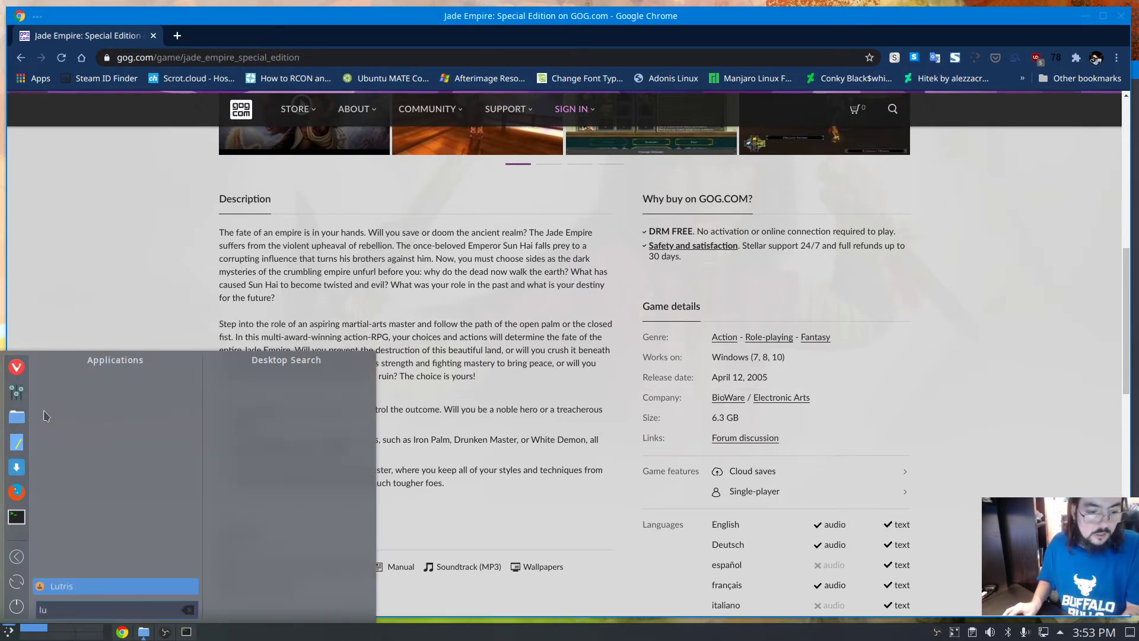
left_click(80, 586)
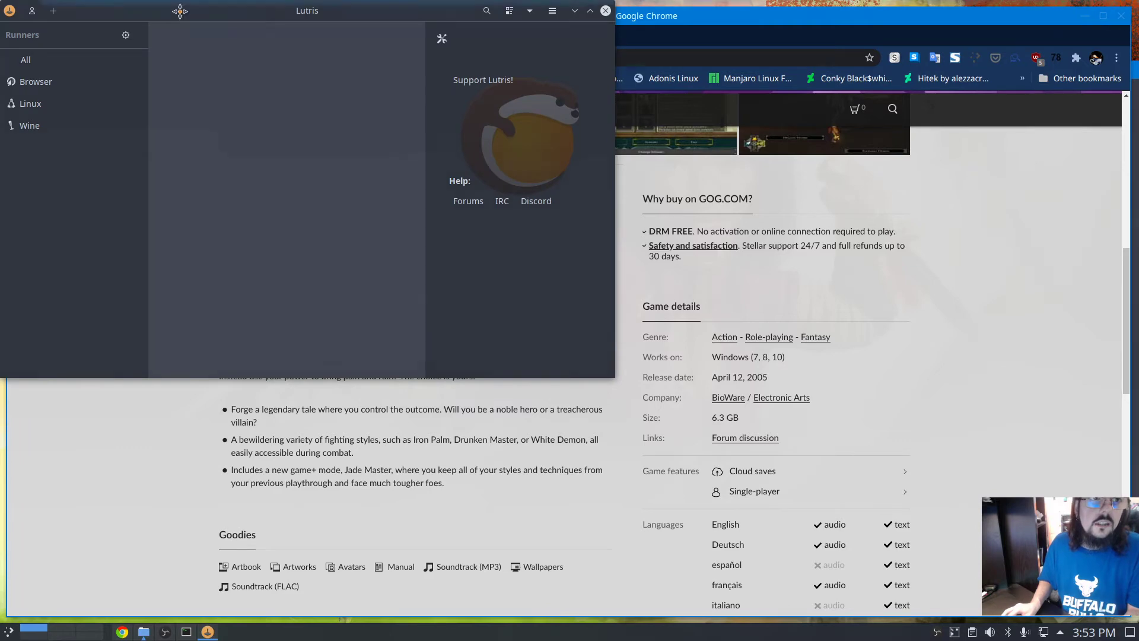
left_click_drag(166, 12, 386, 65)
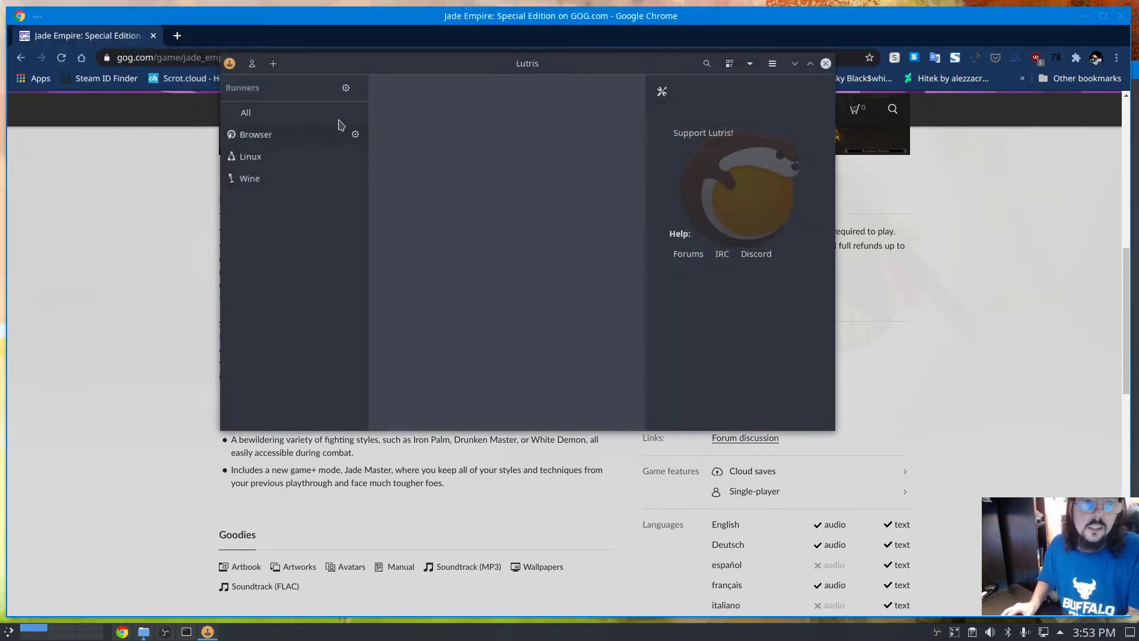
Add a new game named Jade Empire Special Edition with the Wine runner and release year 2005.
left_click(273, 65)
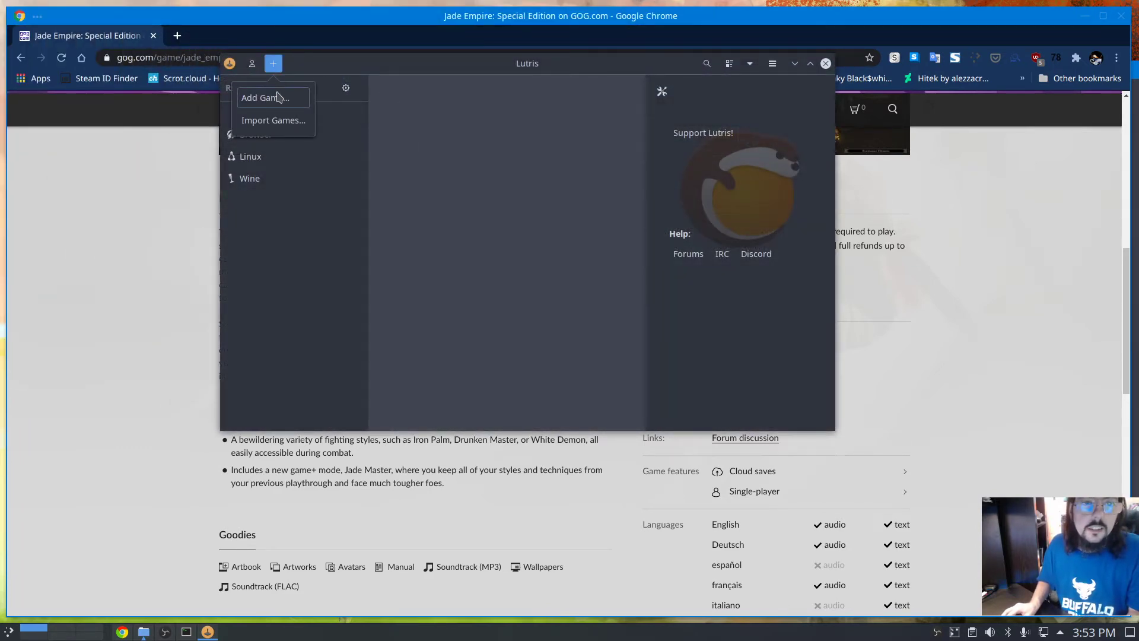
left_click(265, 97)
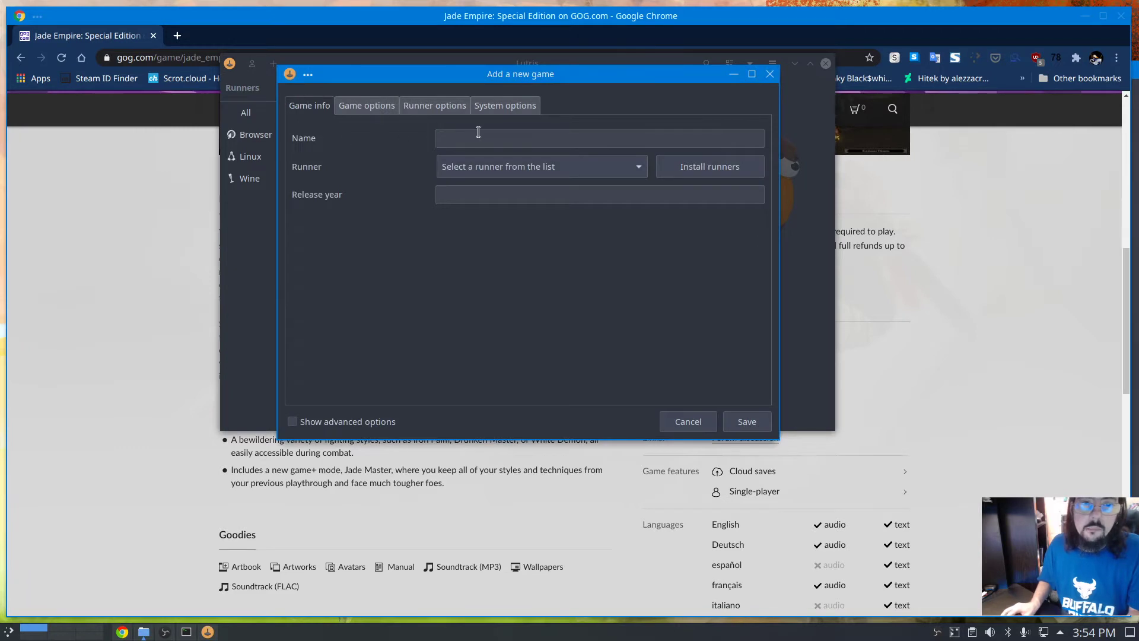
left_click(478, 132)
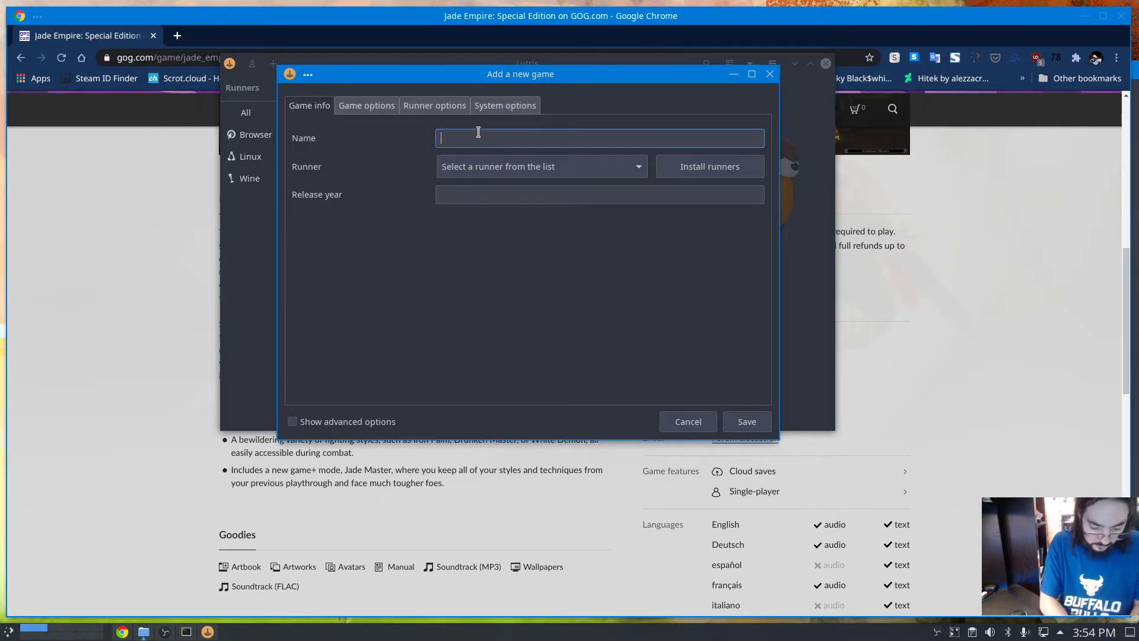
type("Jade Empire Special Edition")
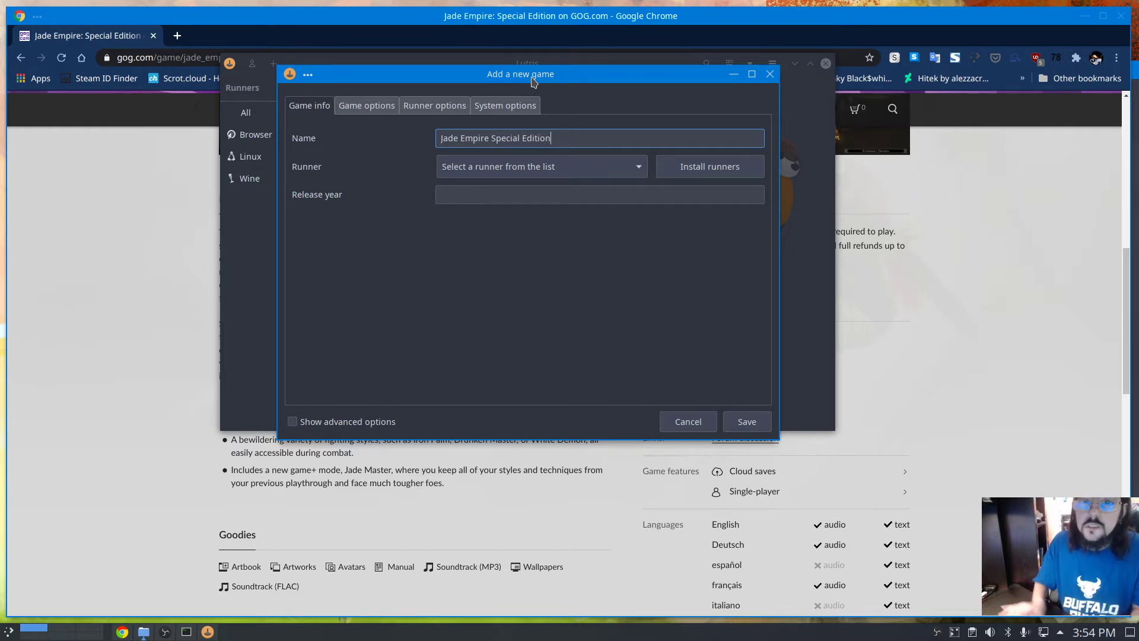
left_click(483, 171)
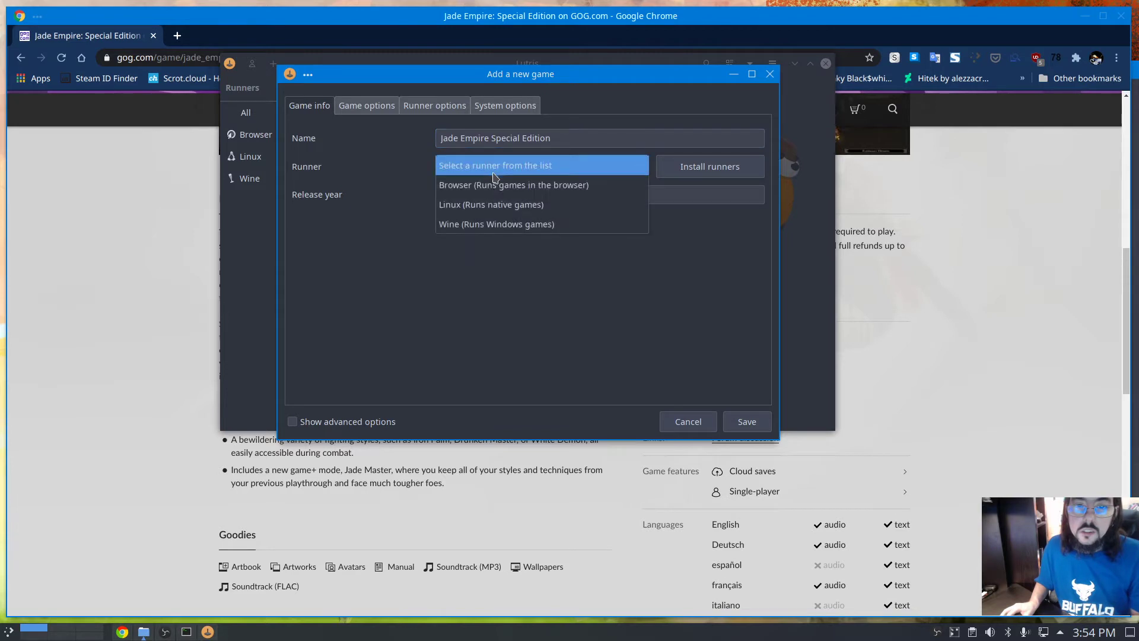
left_click(483, 225)
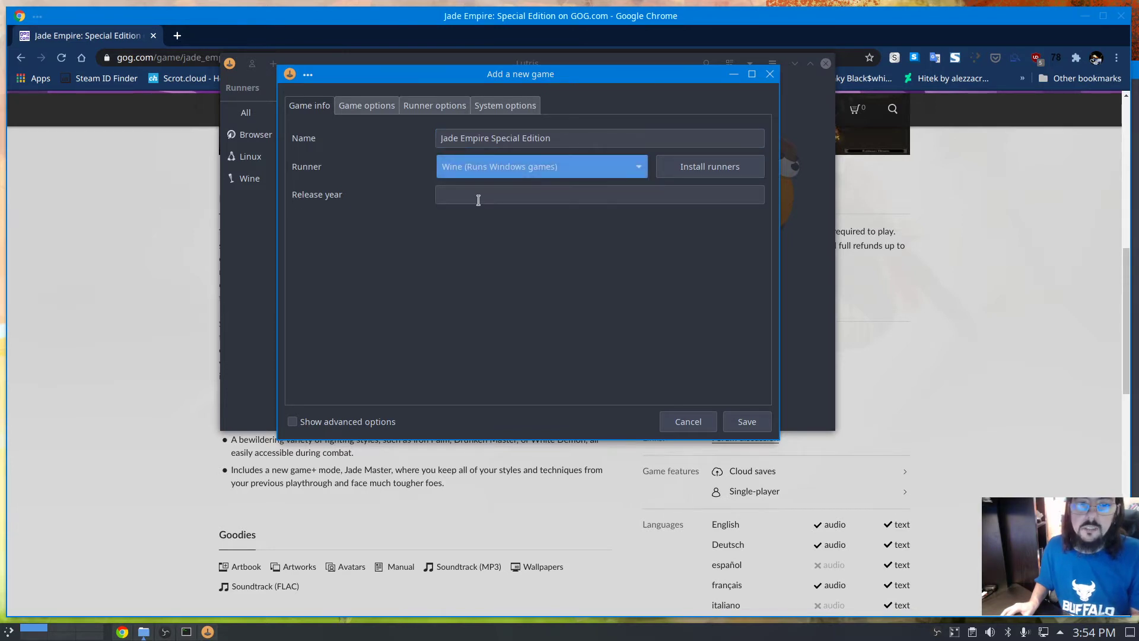
left_click(479, 199)
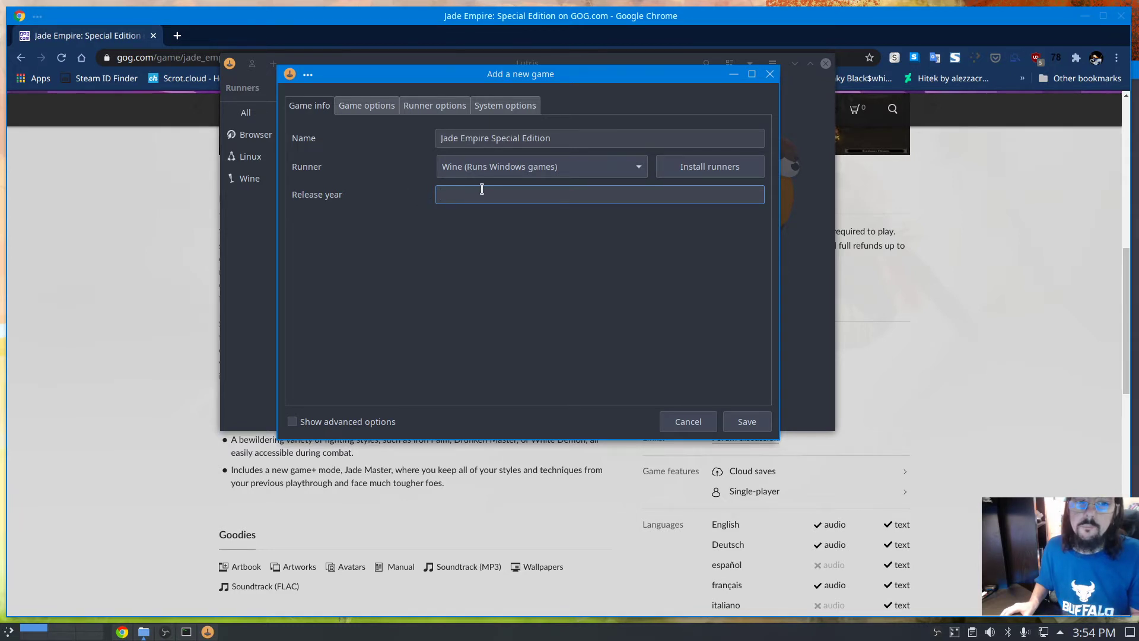
type("2005")
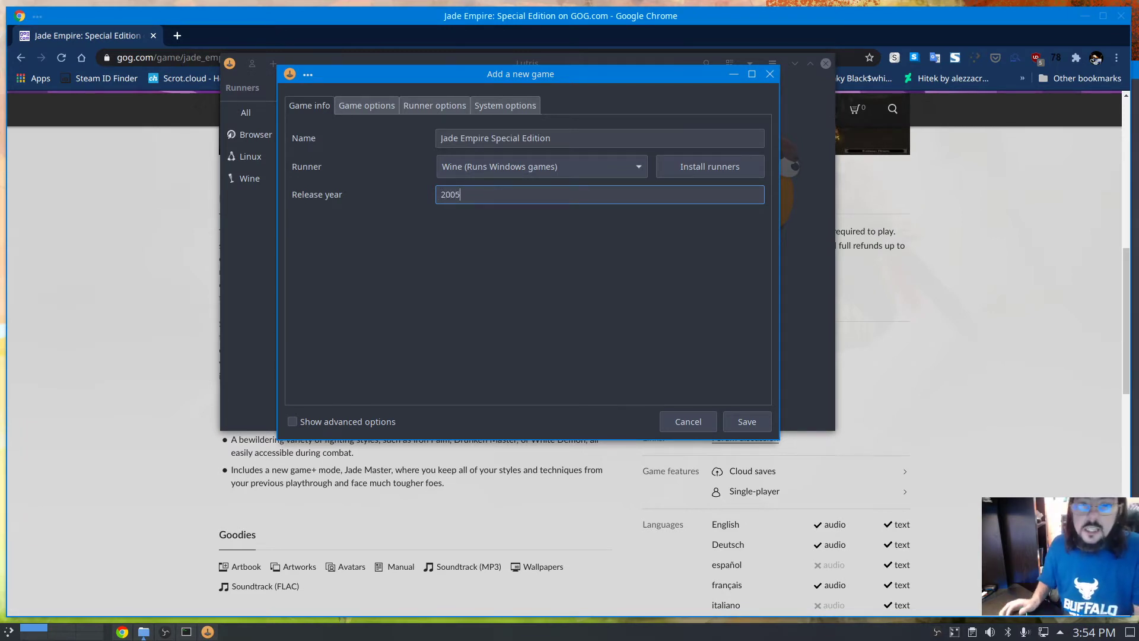
Set the game's executable to setup_jade_empire_1.00_(15538).exe from the Jade Empire folder in Downloads.
left_click(354, 113)
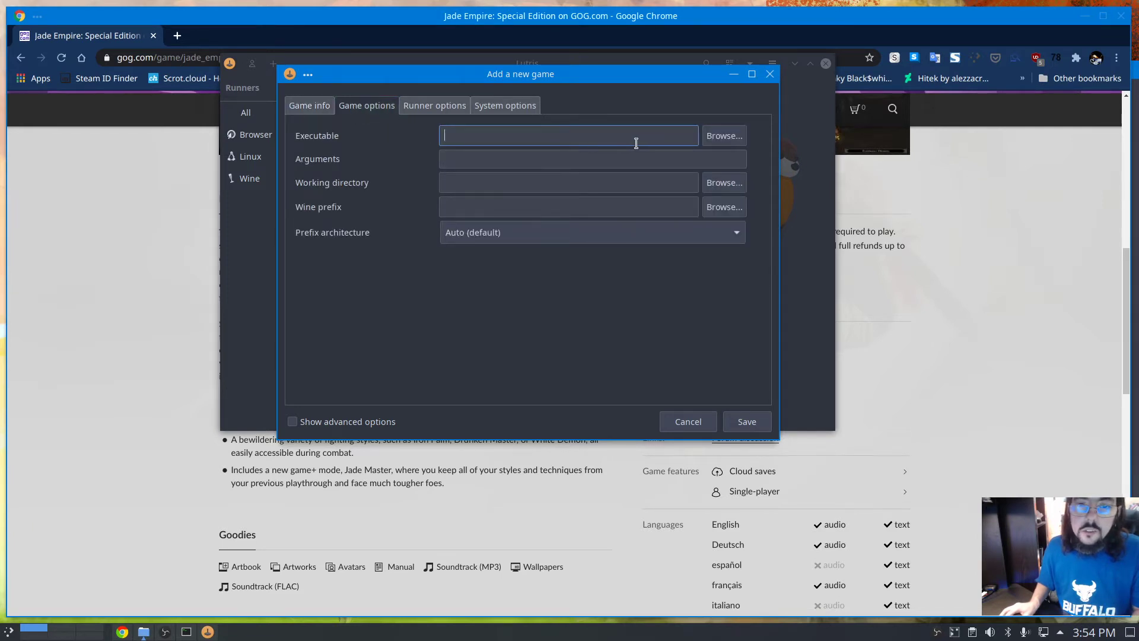
left_click(724, 135)
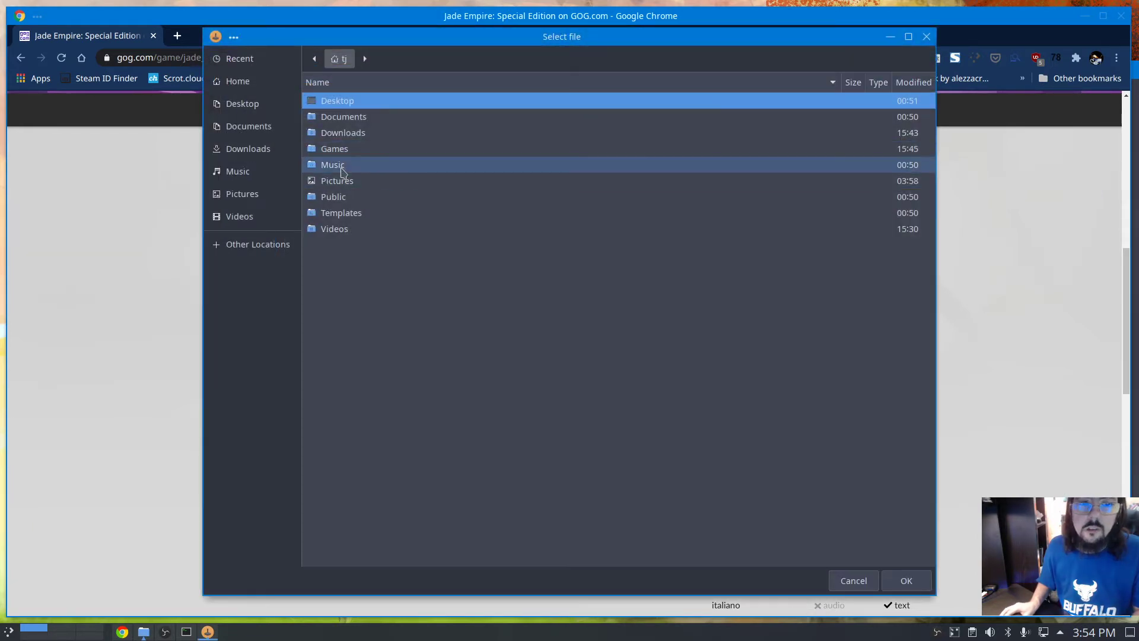
double_click(343, 133)
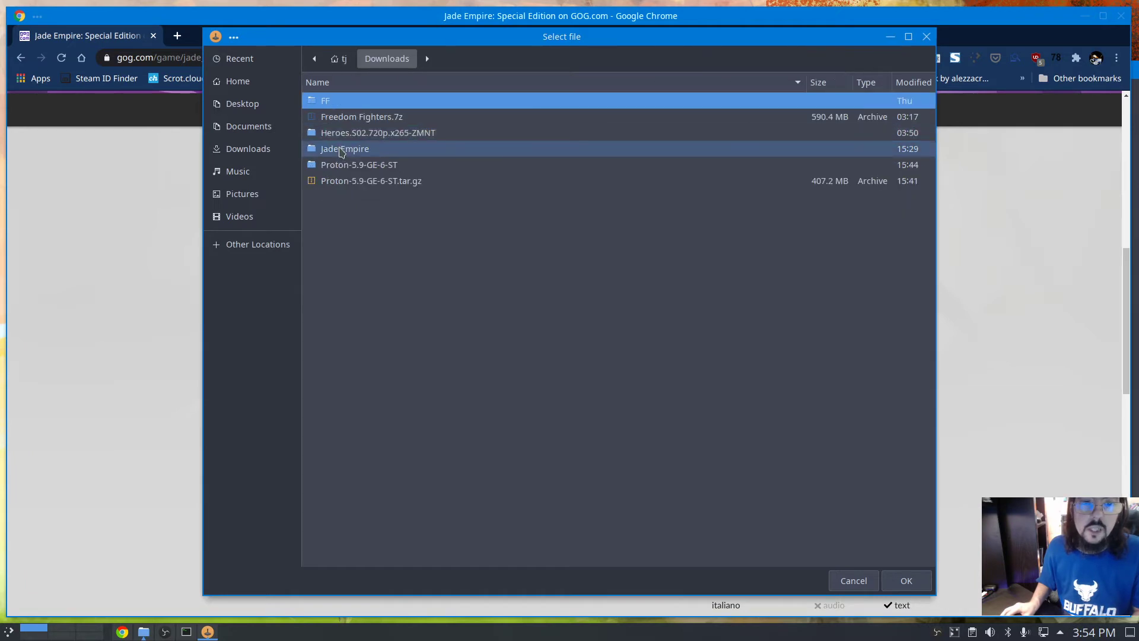
double_click(349, 153)
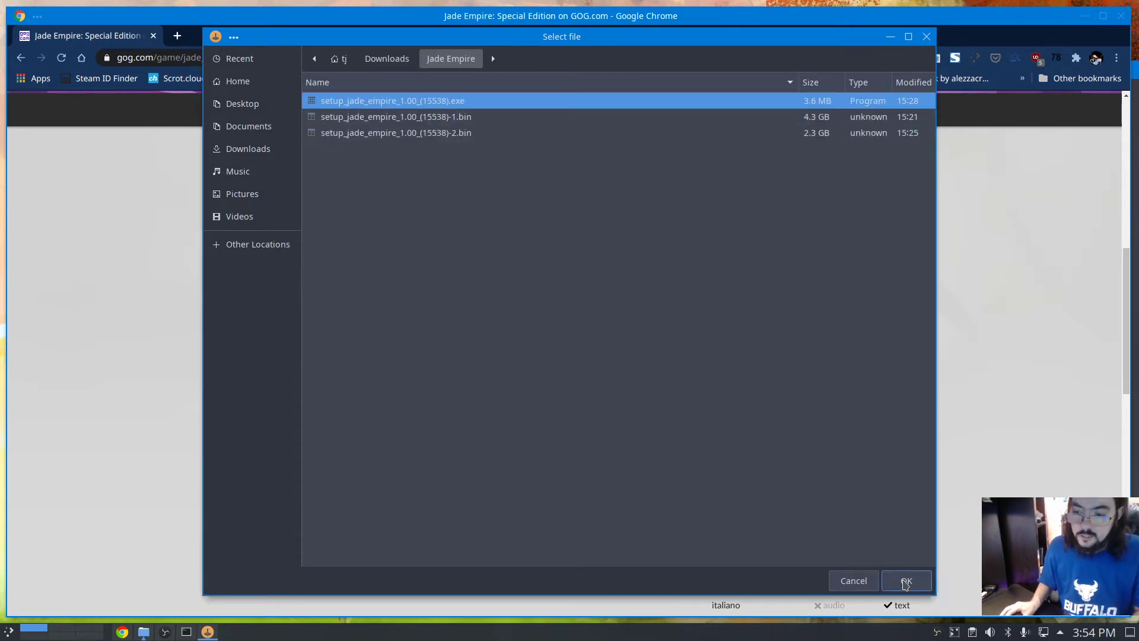
left_click(902, 581)
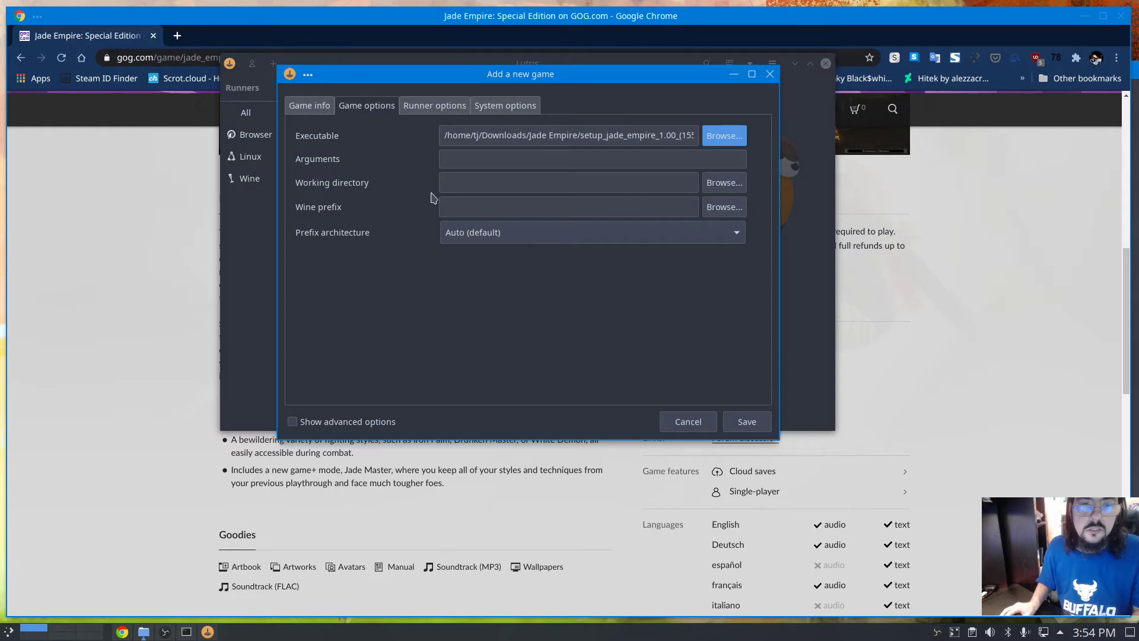
Set the game's working directory to ~/Games and its Wine prefix to ~/Games/Jade Empire.
left_click(716, 193)
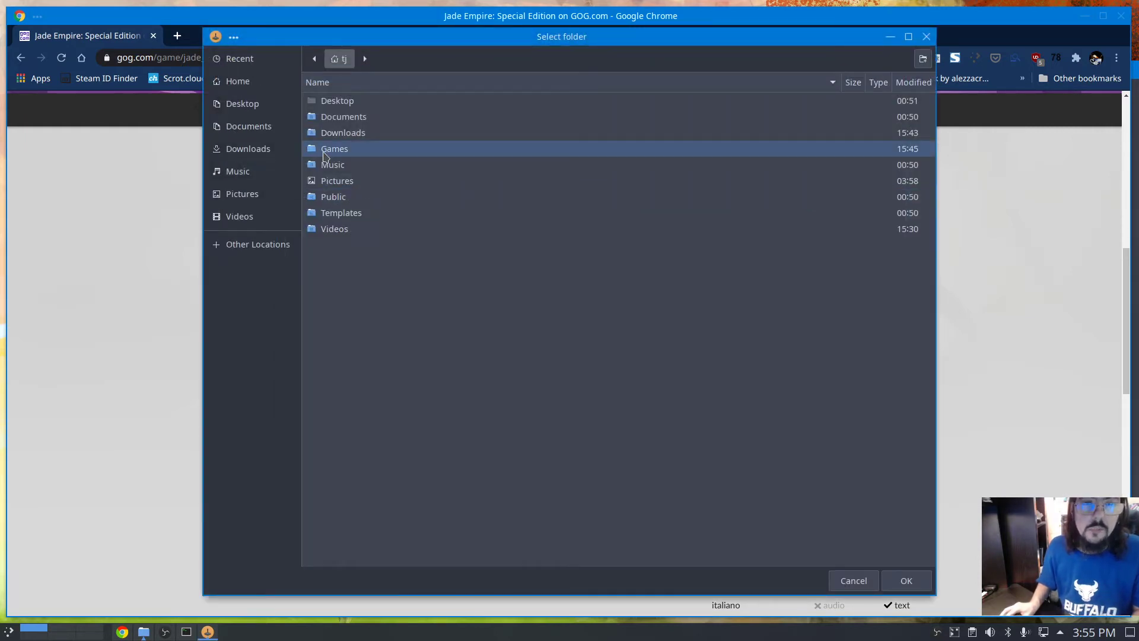
double_click(324, 151)
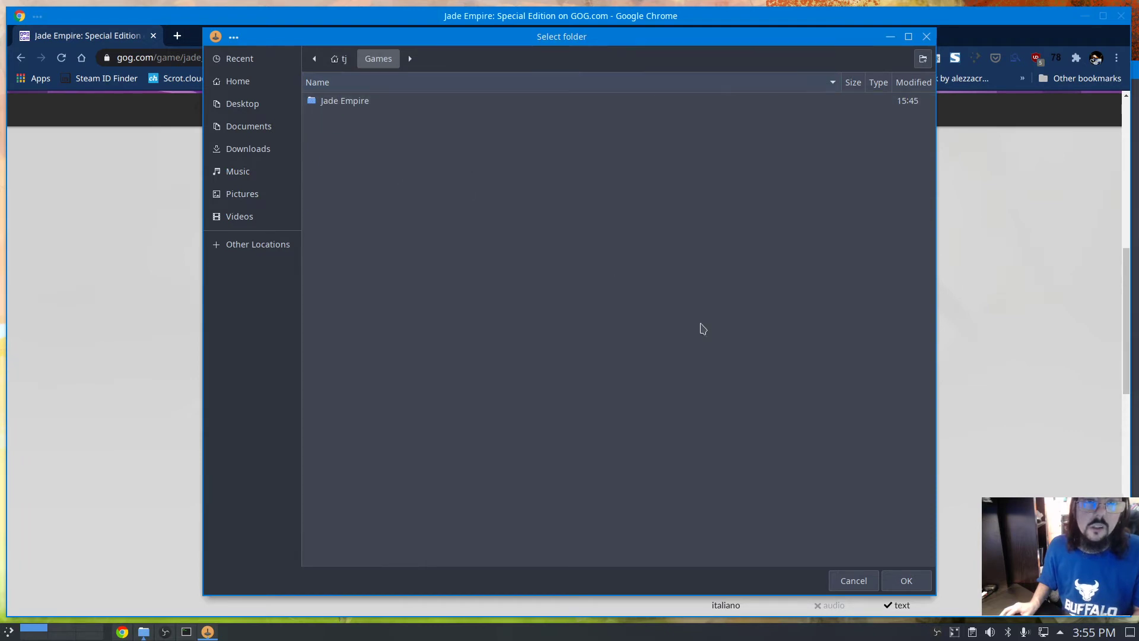
left_click(906, 580)
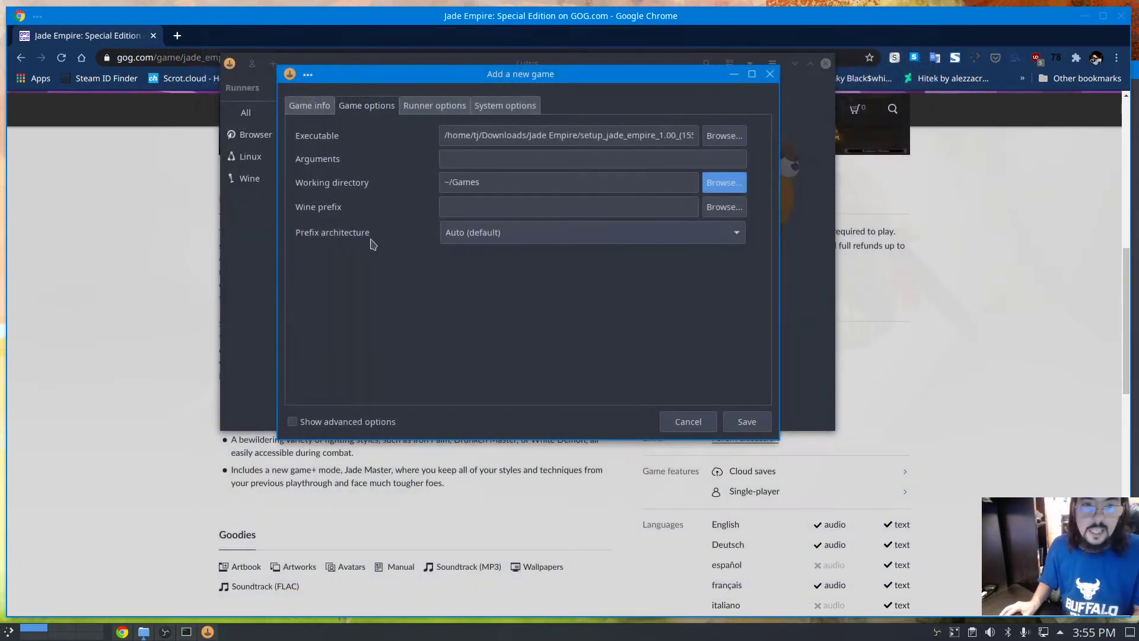
left_click(716, 212)
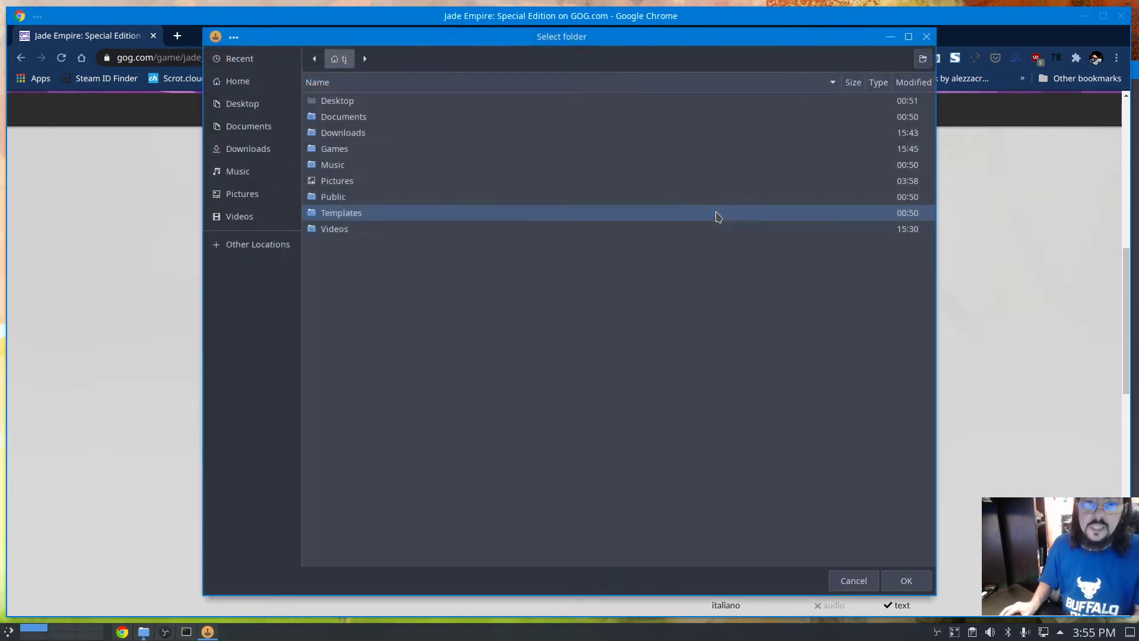
double_click(333, 150)
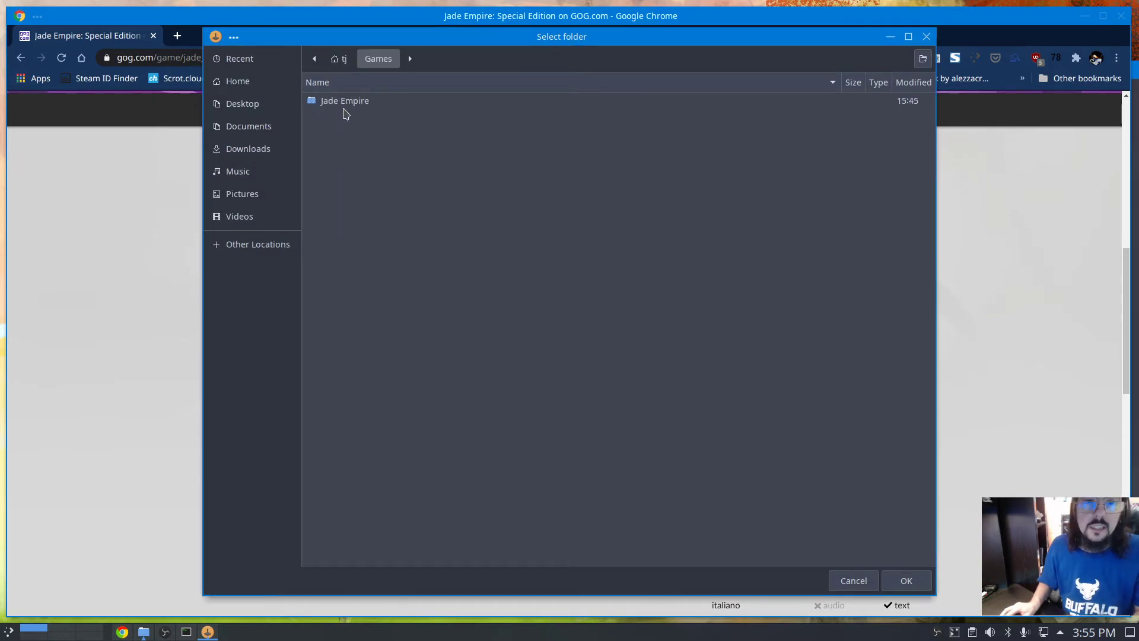
double_click(344, 102)
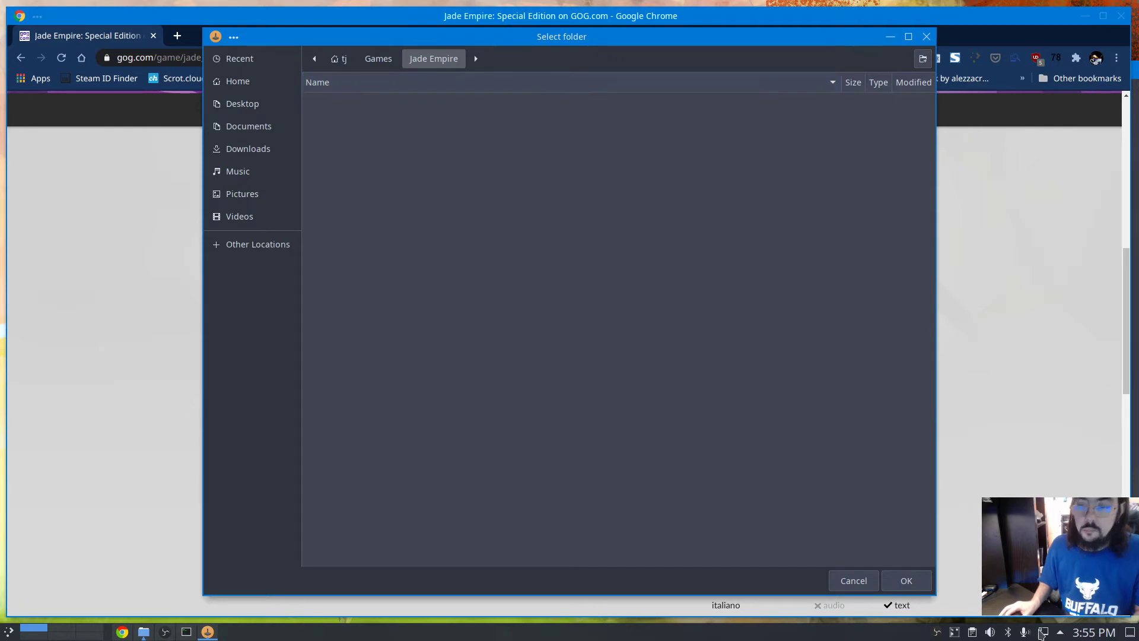
left_click(908, 581)
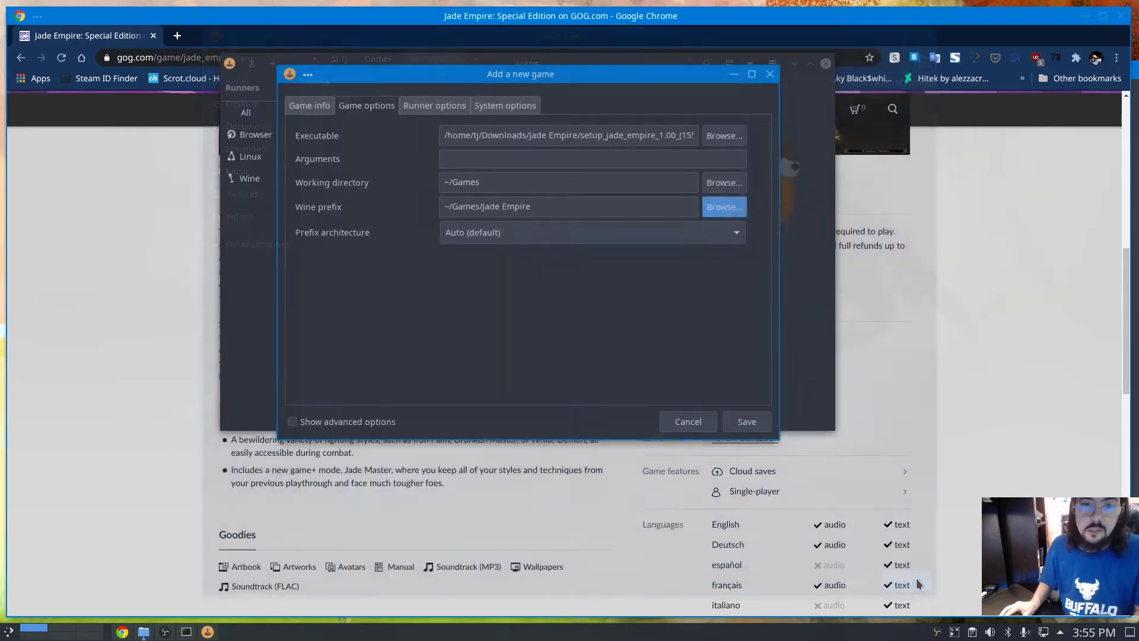
Enable Esync with Wine version Proton-5.9-GE-6-ST for the new game, and open its system options.
left_click(436, 107)
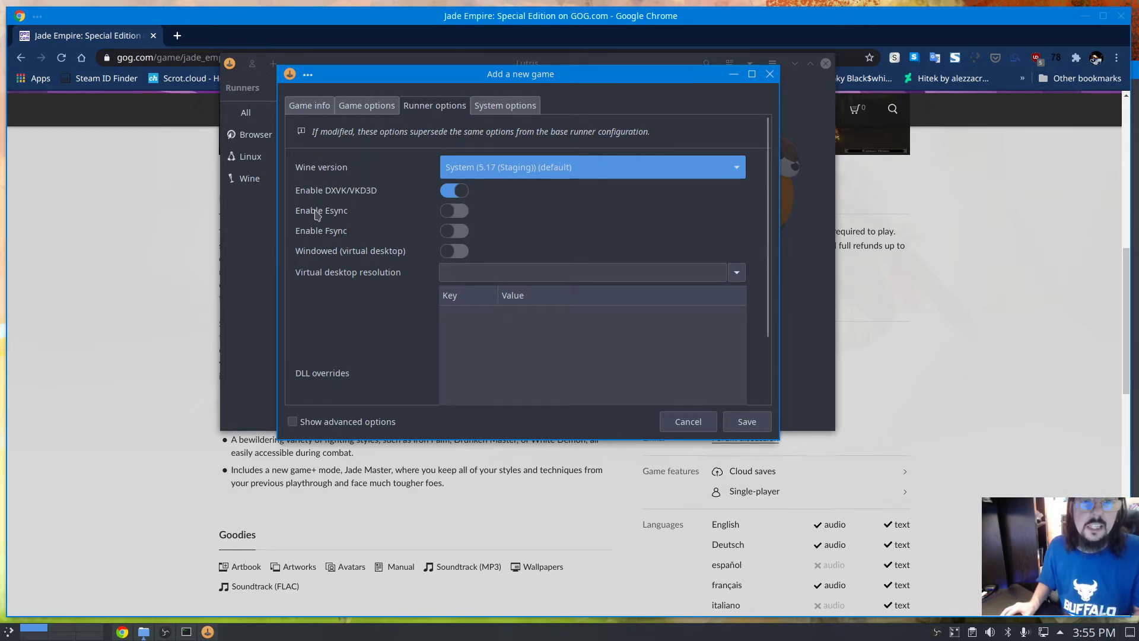
left_click(462, 215)
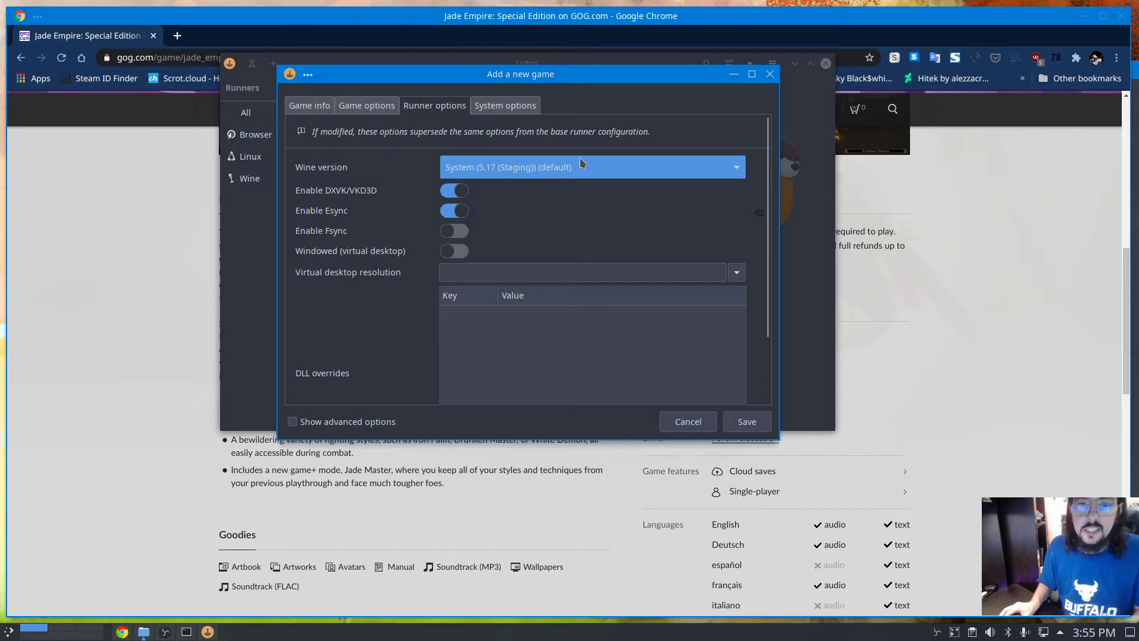
left_click(560, 170)
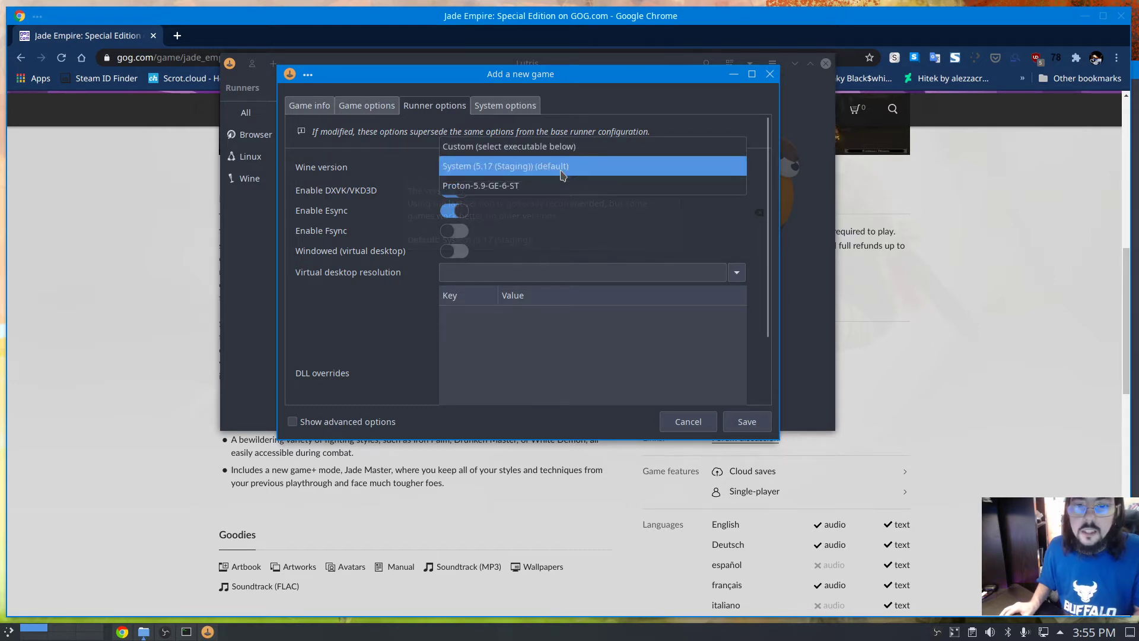
left_click(551, 187)
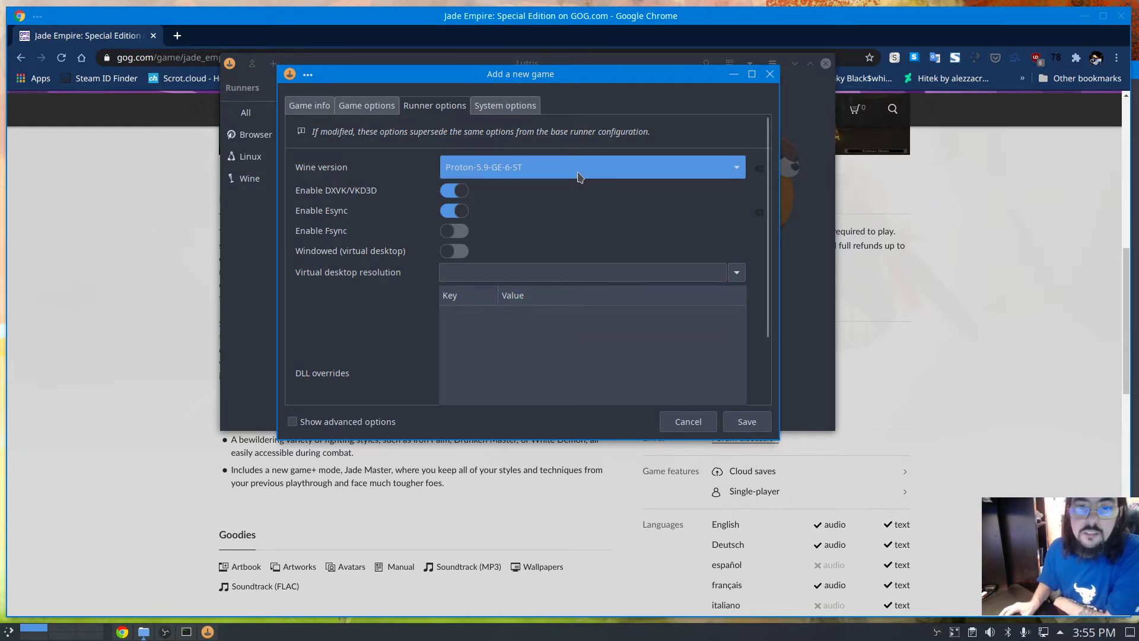
left_click(502, 112)
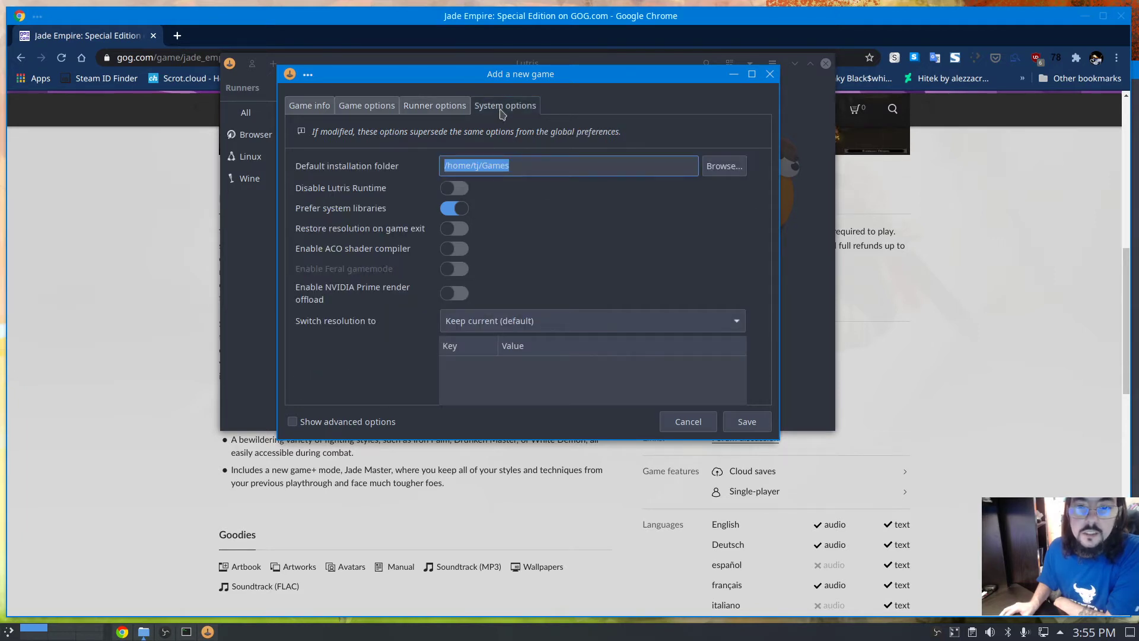
Review the new game's runner options, game options and game info, and save the game entry.
left_click(434, 112)
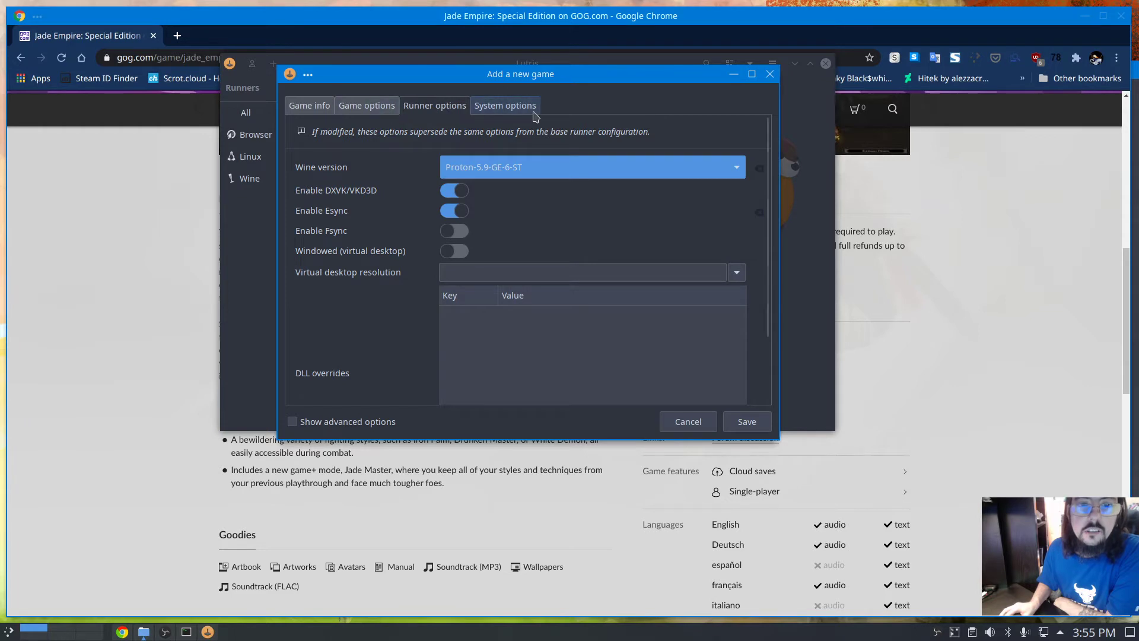
left_click(367, 109)
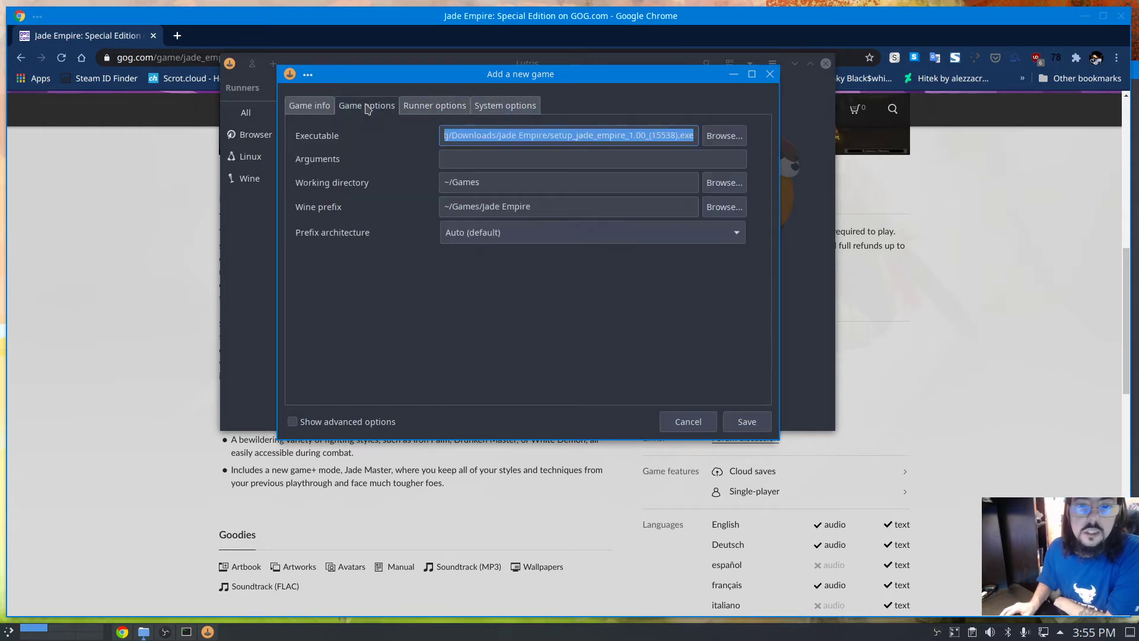
left_click(300, 110)
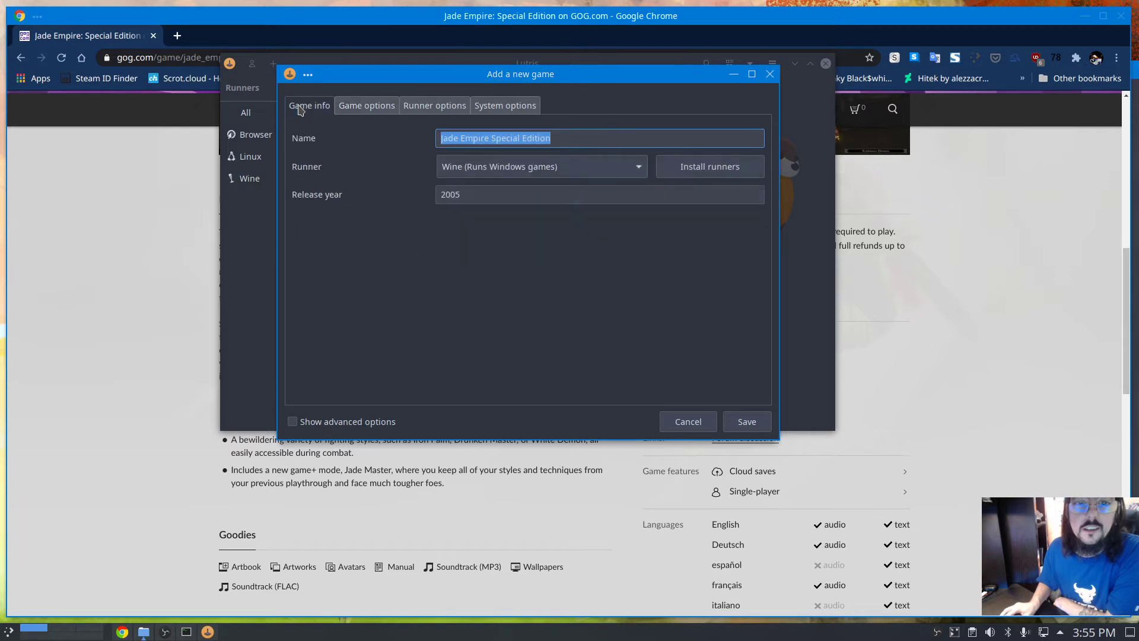
left_click(744, 424)
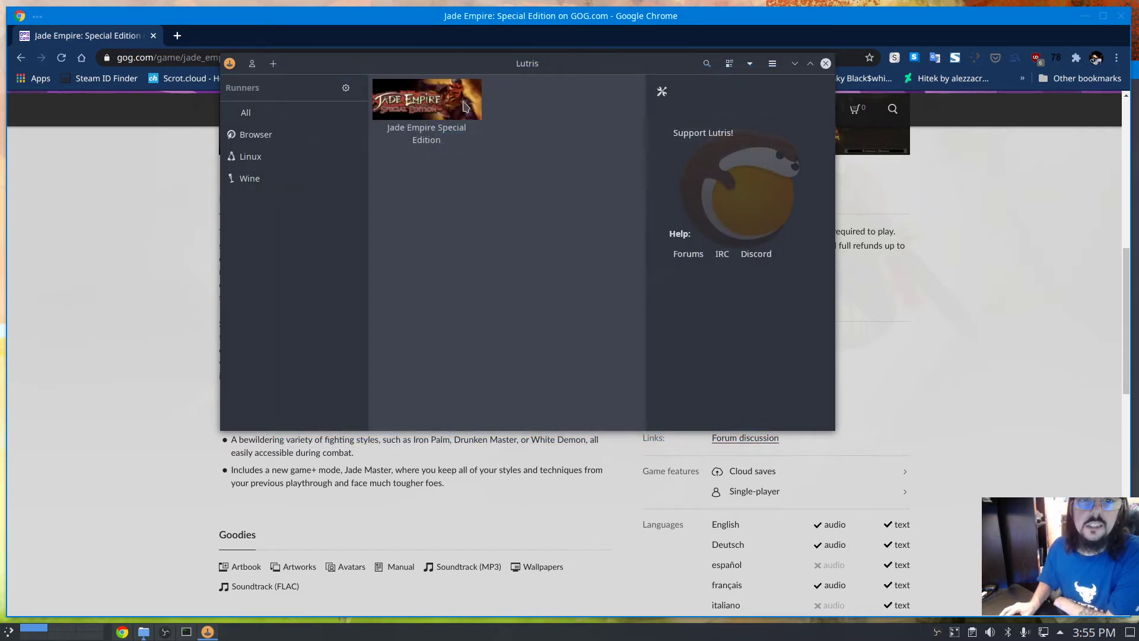
Launch Jade Empire Special Edition from the library and install the Wine Mono and Wine Gecko packages.
left_click_drag(465, 60, 458, 110)
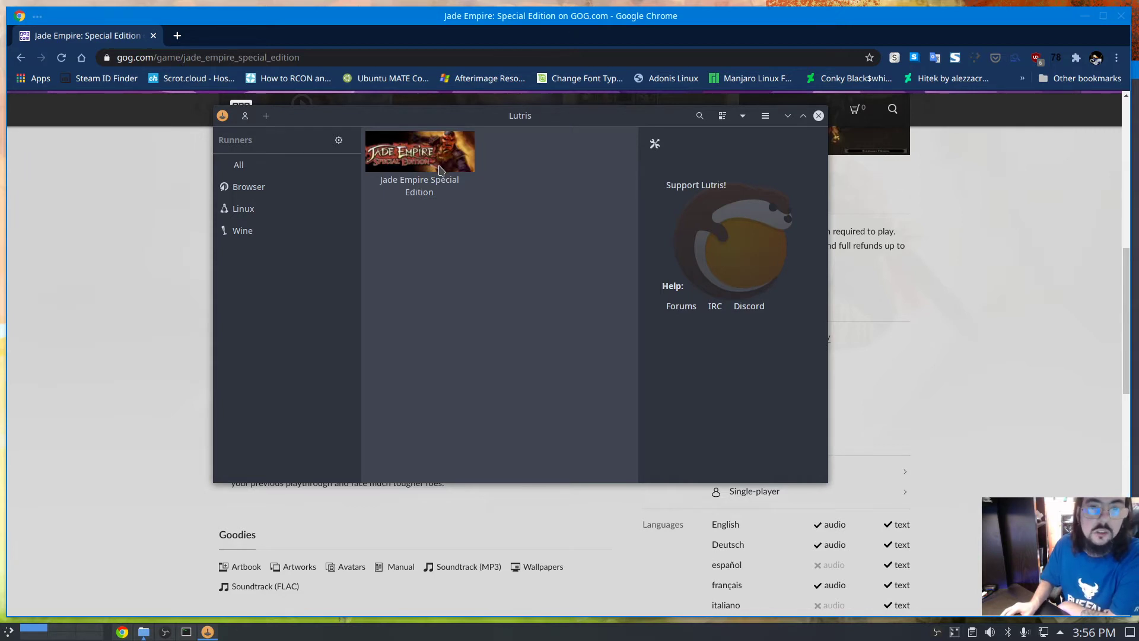
right_click(439, 170)
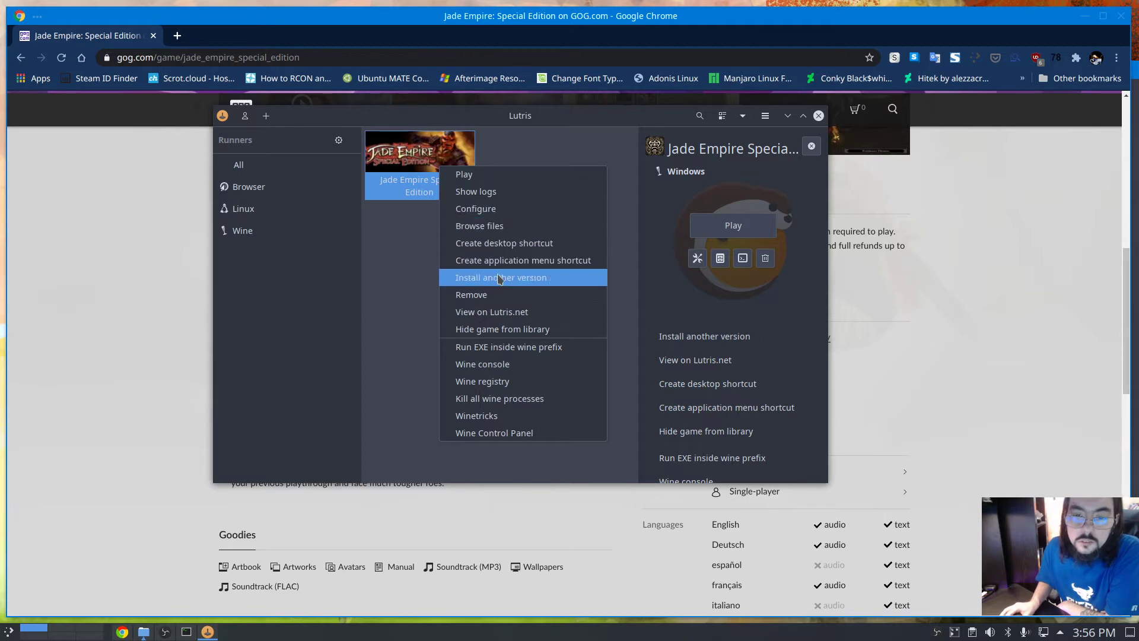
left_click(490, 176)
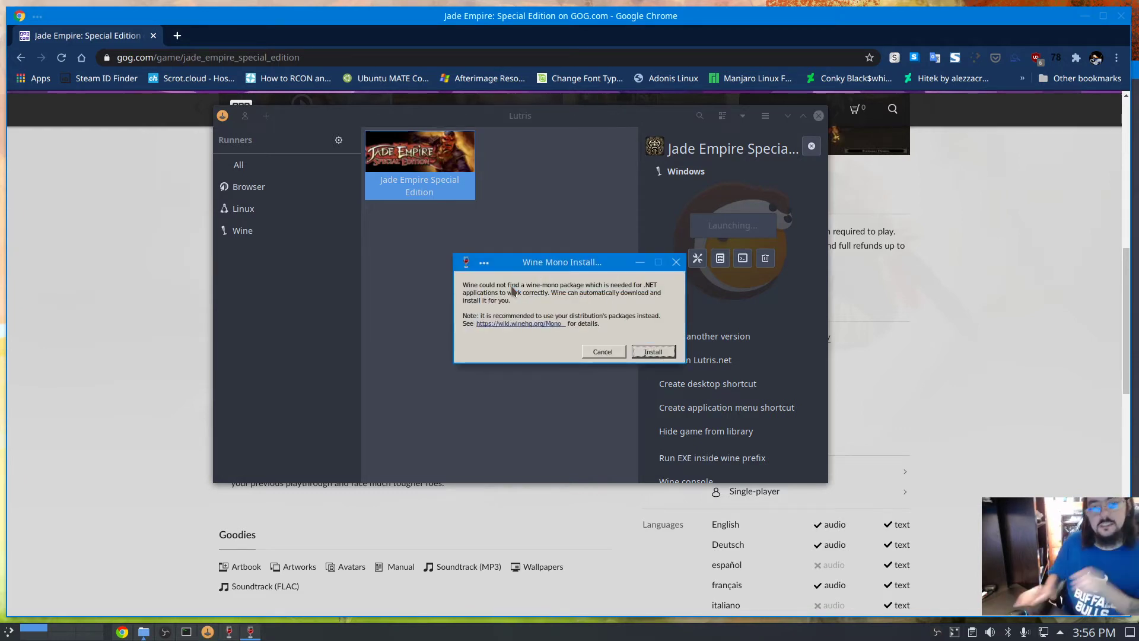
left_click(651, 355)
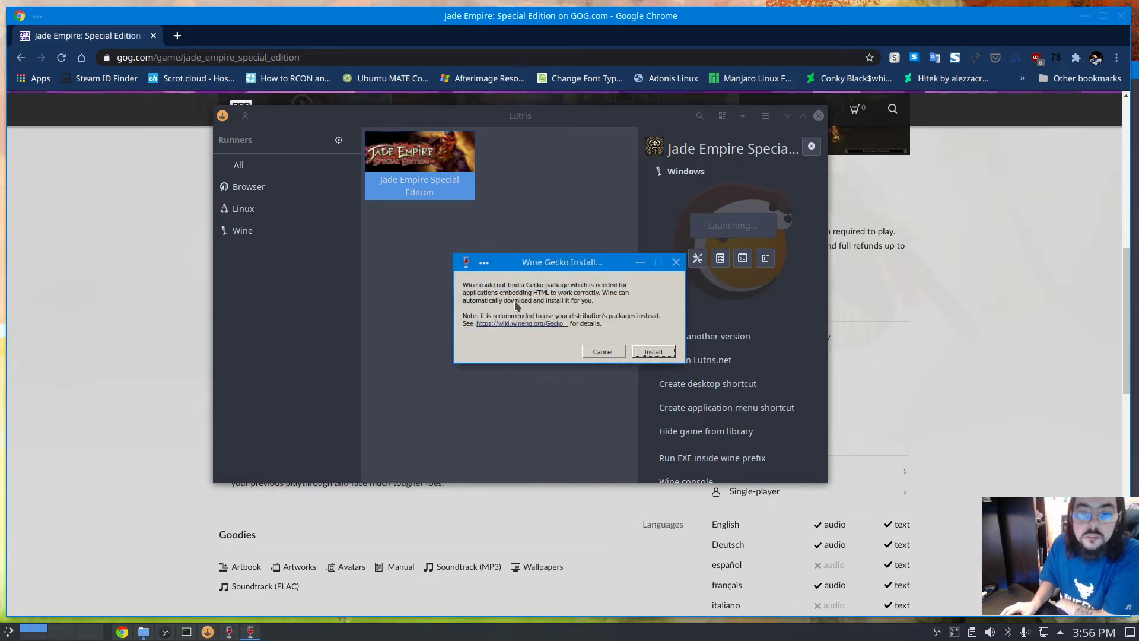
left_click(653, 353)
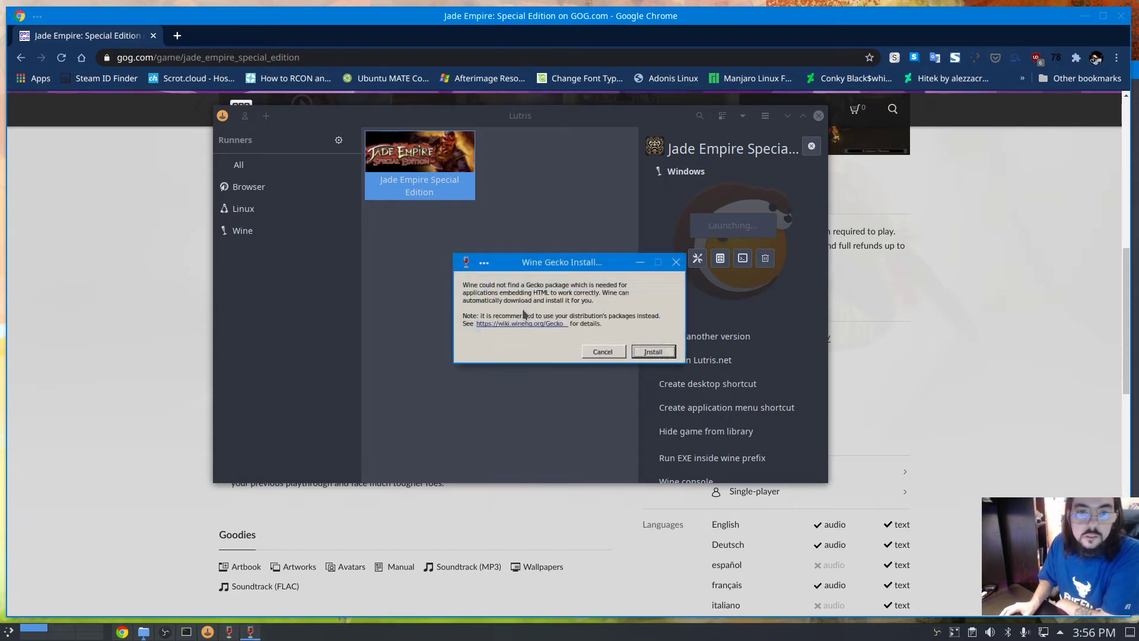
left_click(663, 352)
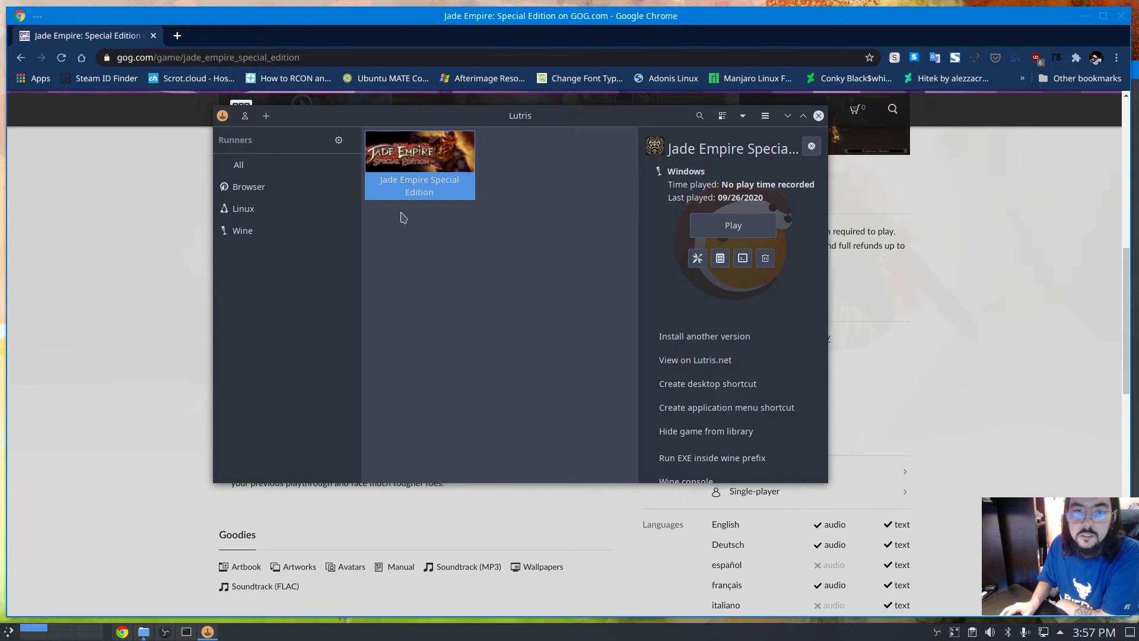
Launch Jade Empire Special Edition again and choose English as the installation language.
right_click(430, 167)
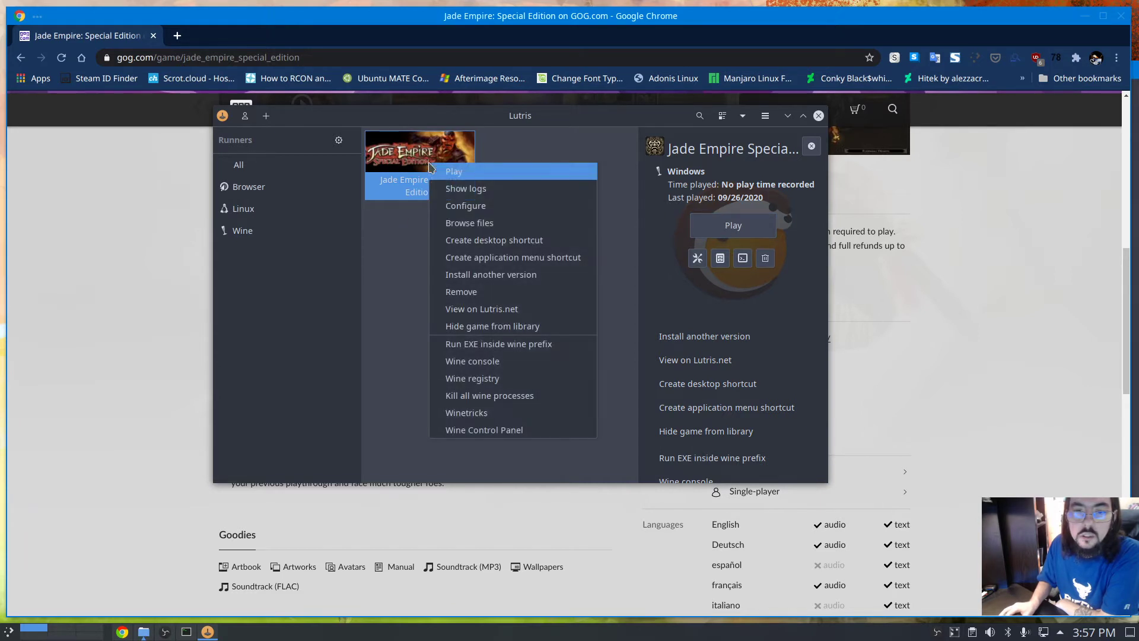
left_click(460, 176)
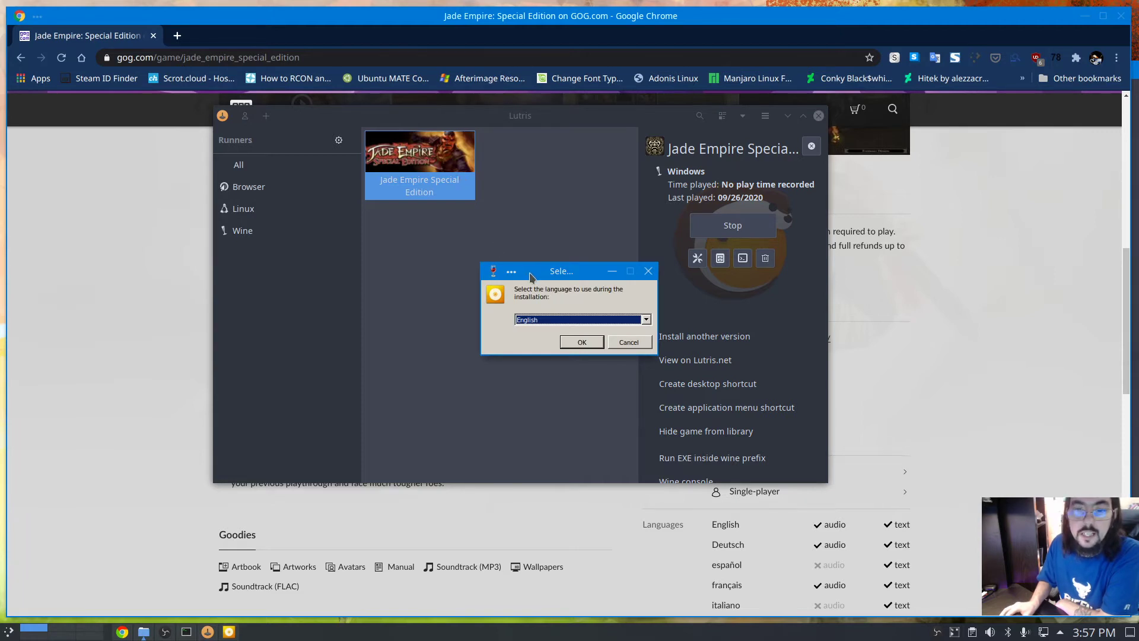
left_click_drag(529, 273, 462, 230)
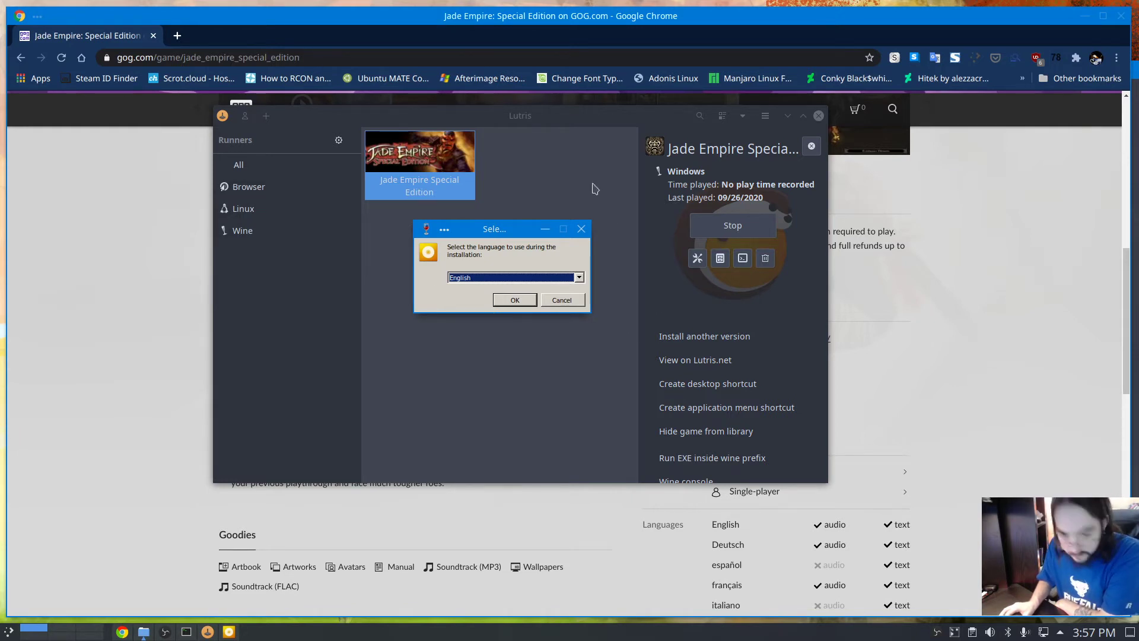
left_click(515, 302)
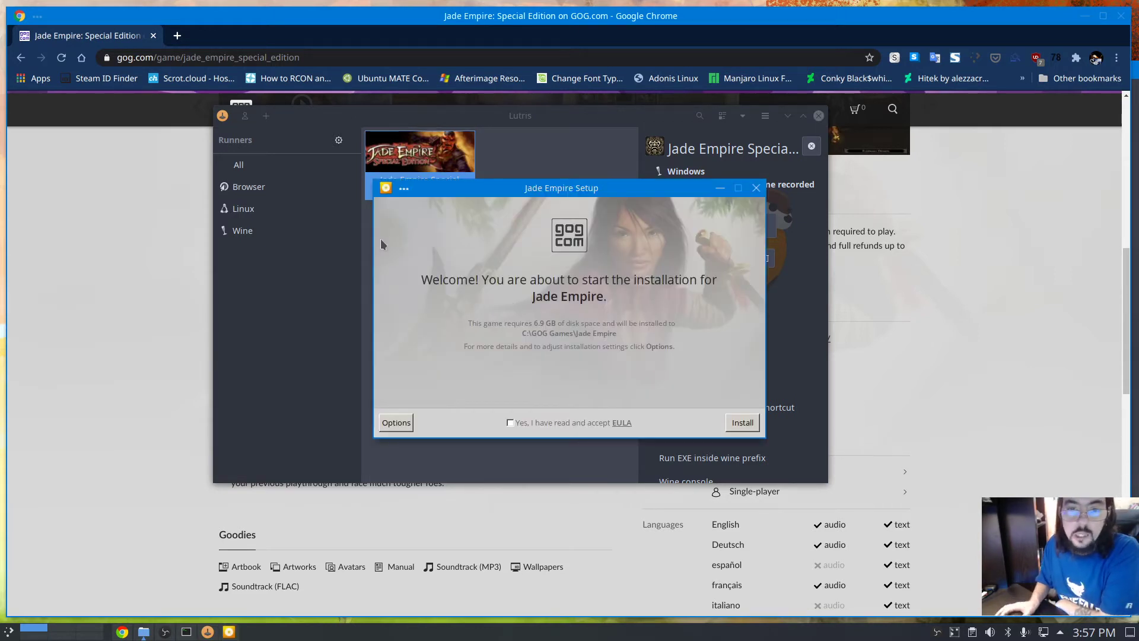
Accept the EULA, disable the desktop icon, enable the file integrity check, and install the game to C:\GOG Games\Jade Empire.
left_click_drag(483, 189, 431, 177)
left_click(458, 410)
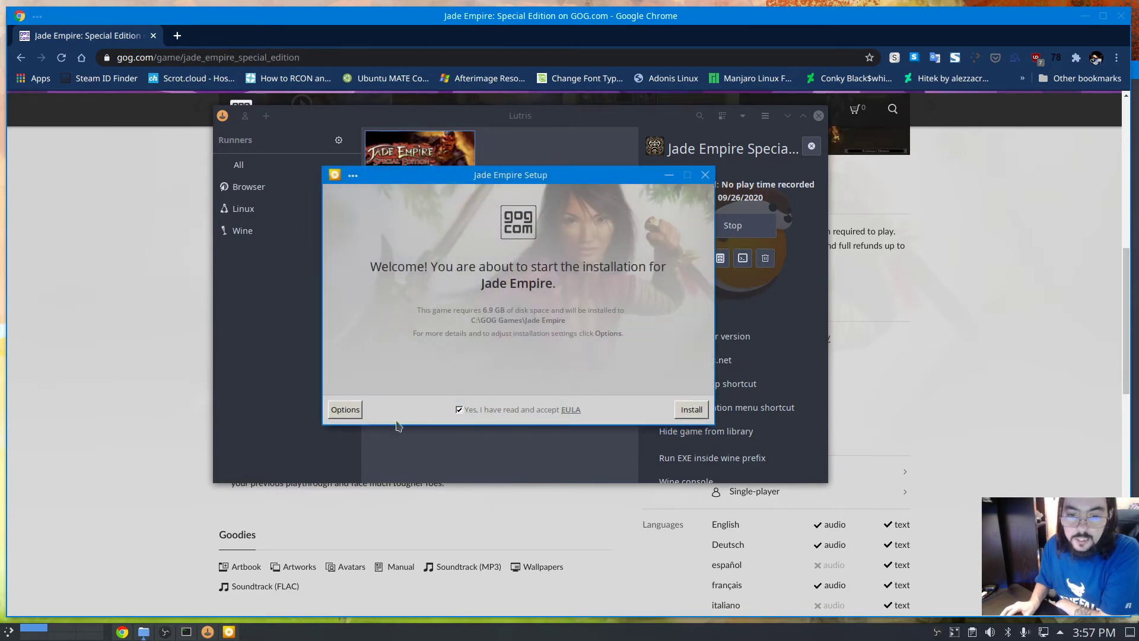
left_click(344, 411)
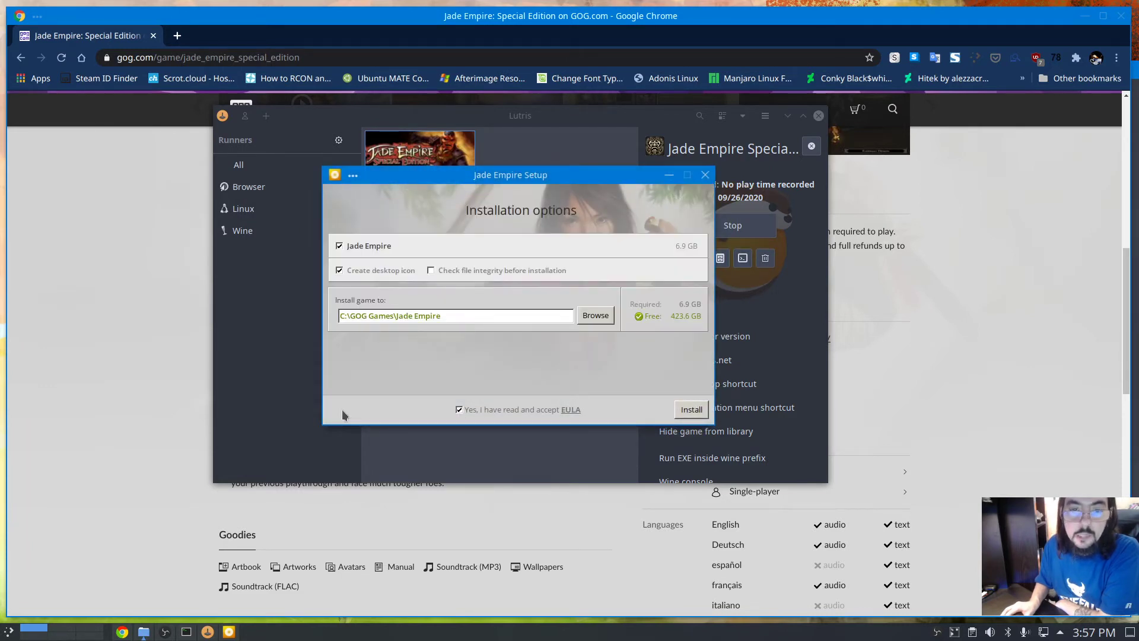
left_click(340, 270)
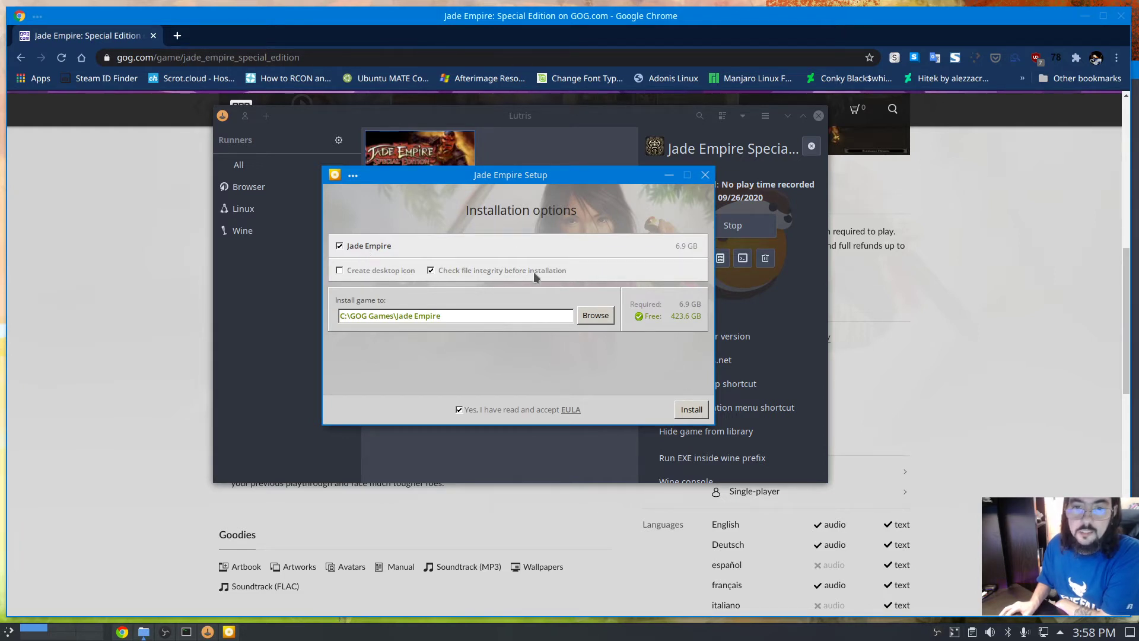
left_click(688, 410)
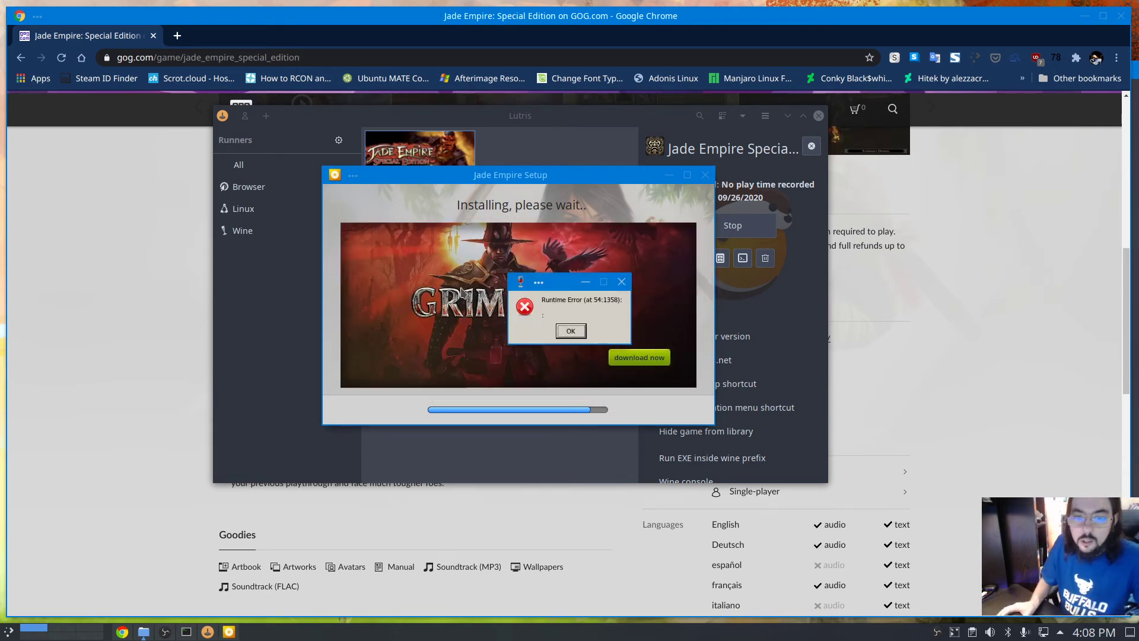
Dismiss the installer's runtime error dialogs and exit Jade Empire Setup without launching the game.
left_click(570, 332)
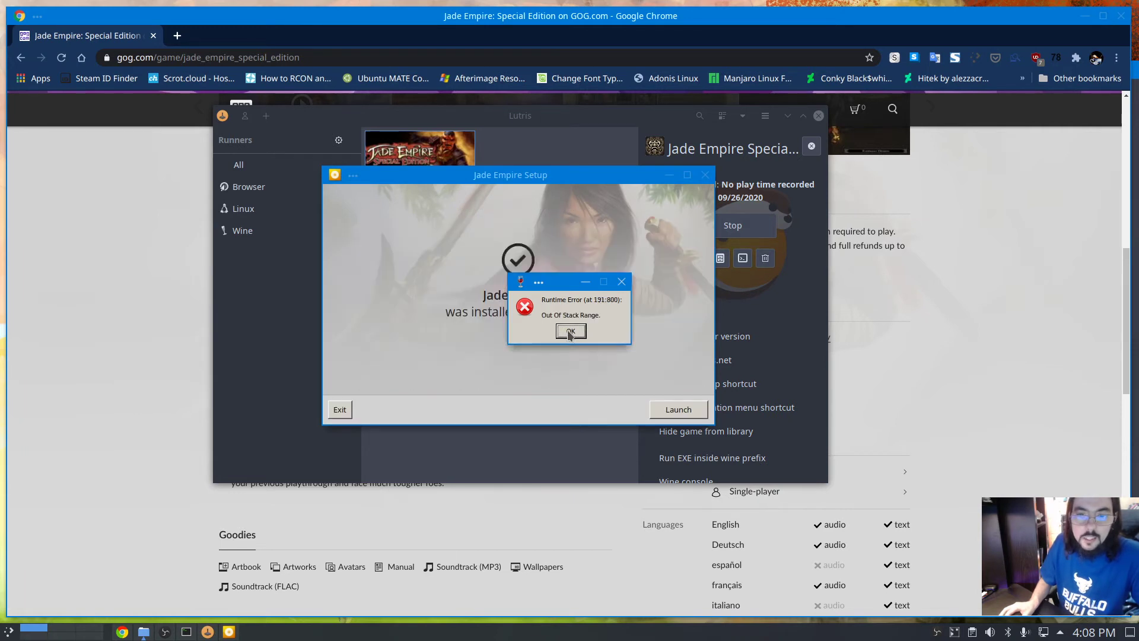
left_click(569, 333)
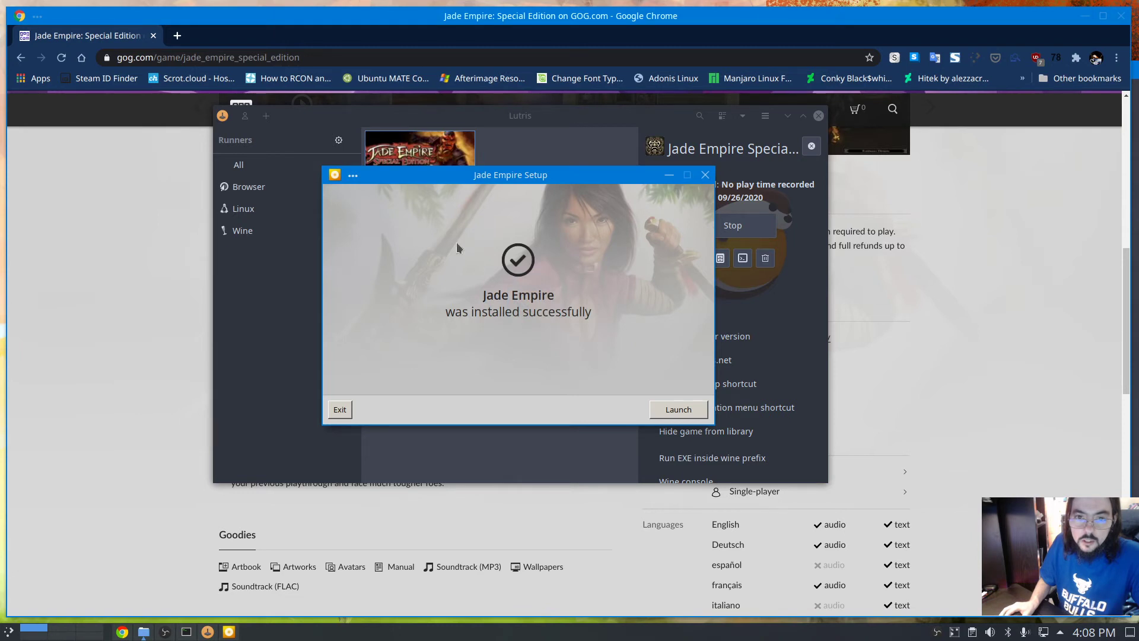
left_click_drag(395, 178, 378, 170)
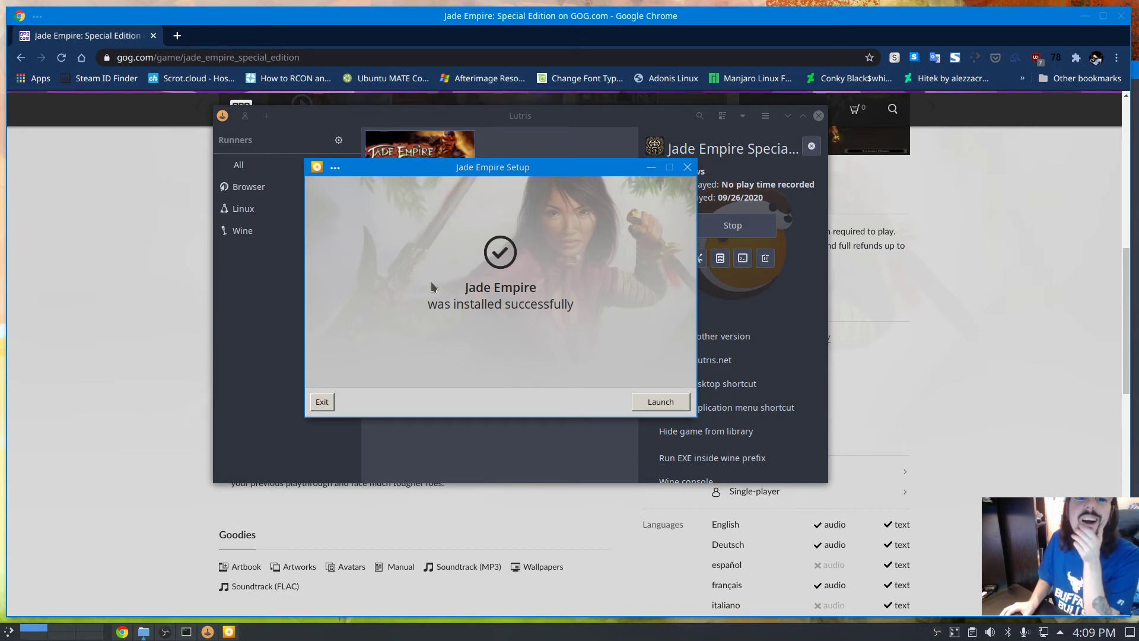
left_click(328, 402)
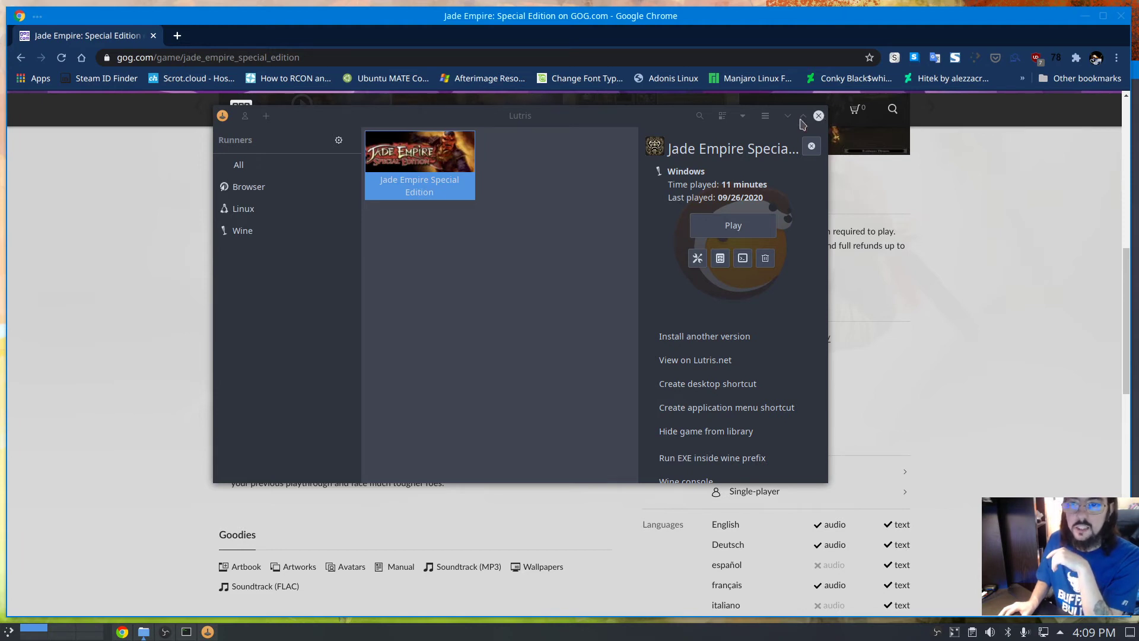
Set the game's executable to JadeEmpire.exe from Games/Jade Empire/drive_c/GOG Games/Jade Empire and save the configuration.
right_click(437, 155)
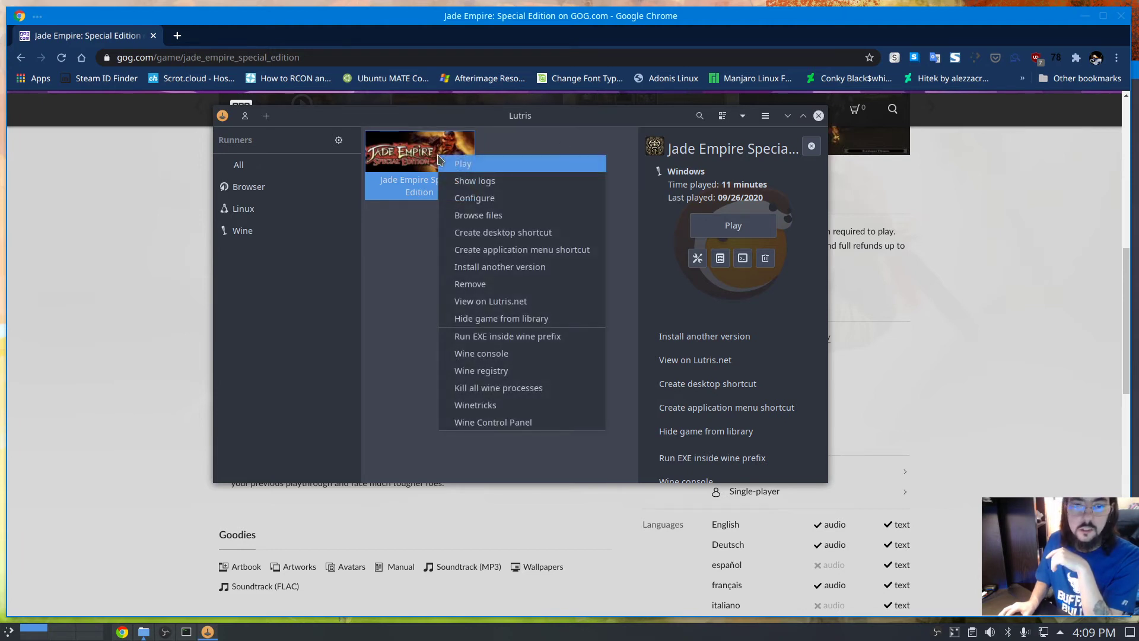
left_click(497, 200)
left_click(354, 160)
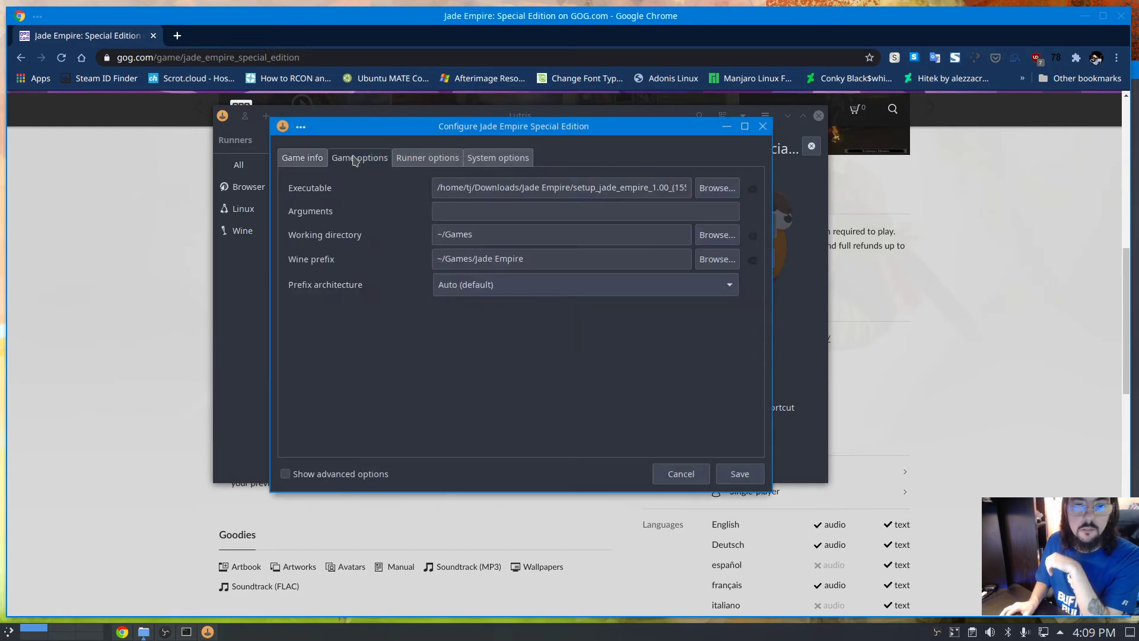
left_click(731, 190)
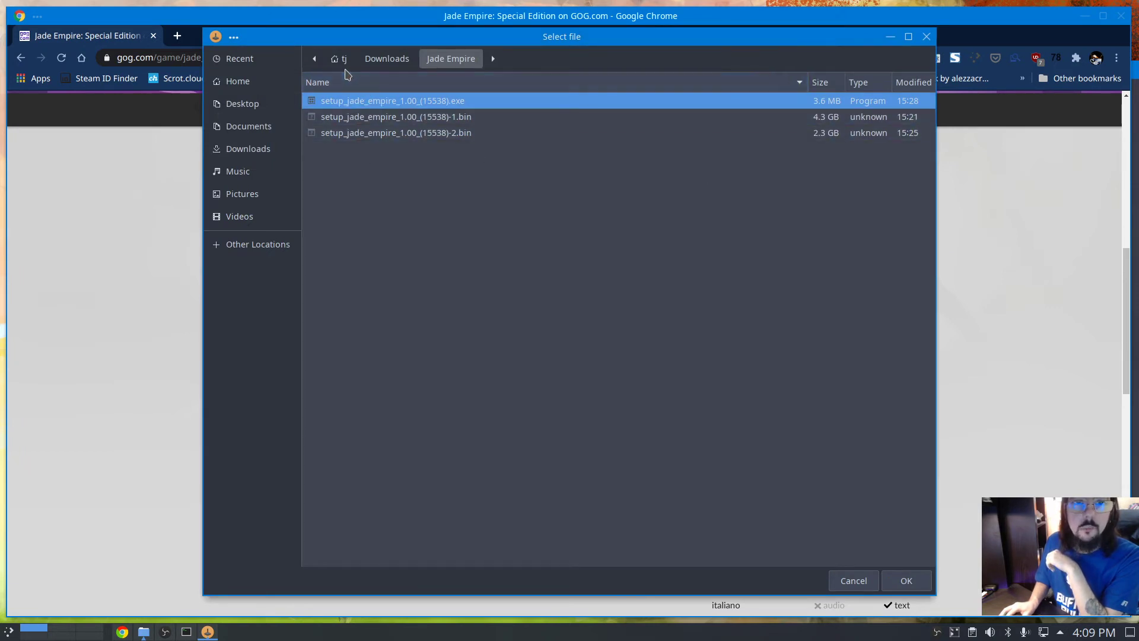
left_click(342, 61)
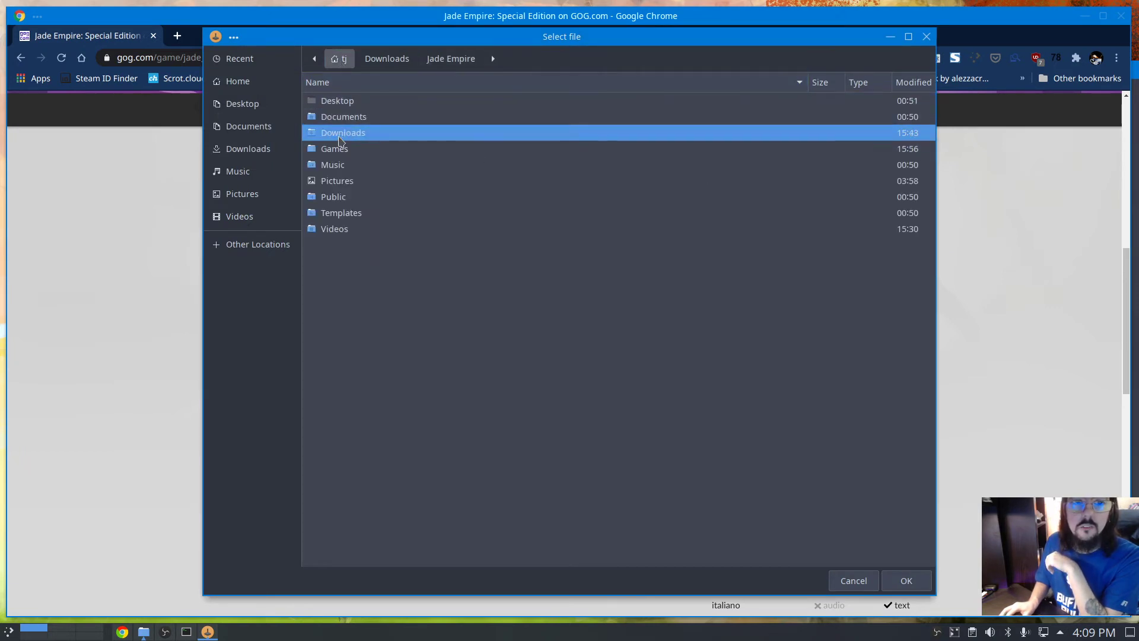
double_click(342, 150)
double_click(338, 105)
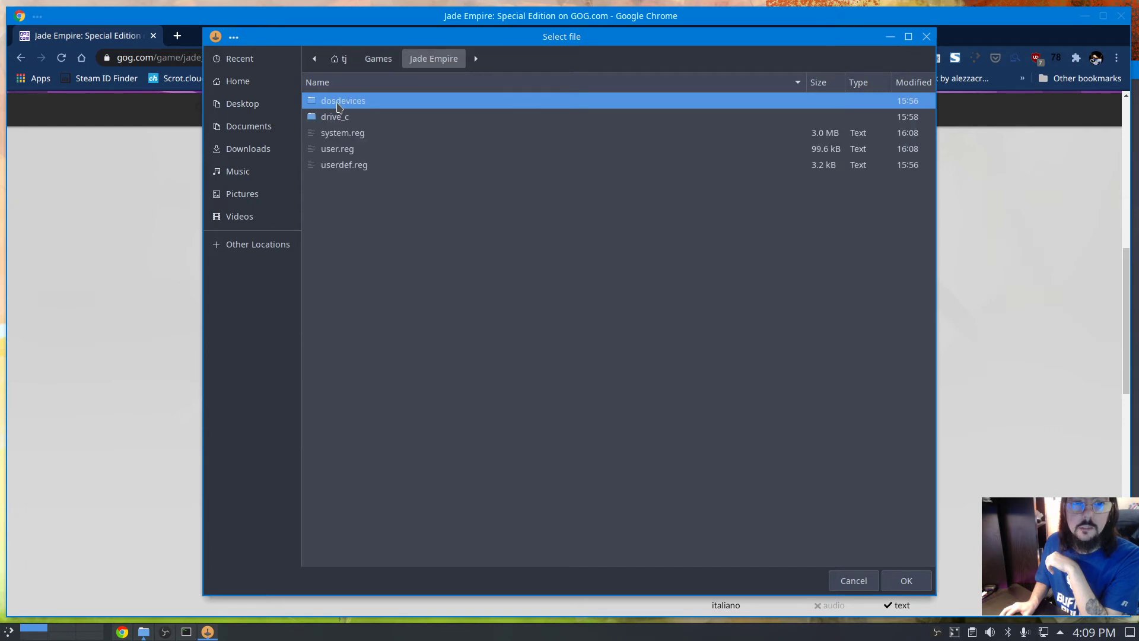
double_click(348, 116)
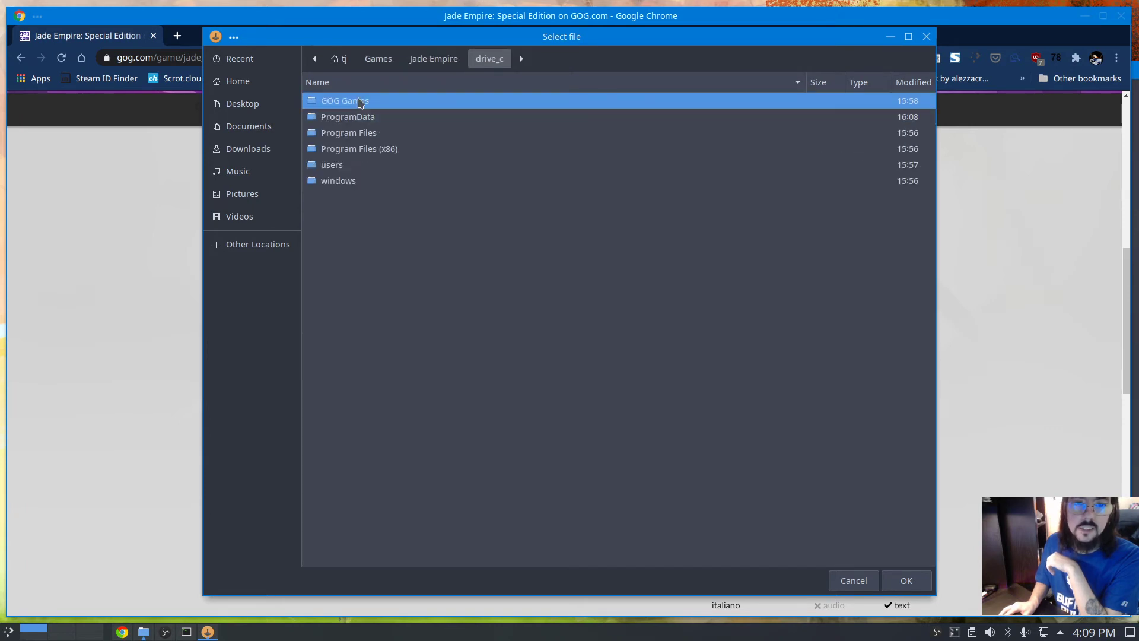
double_click(360, 102)
double_click(360, 102)
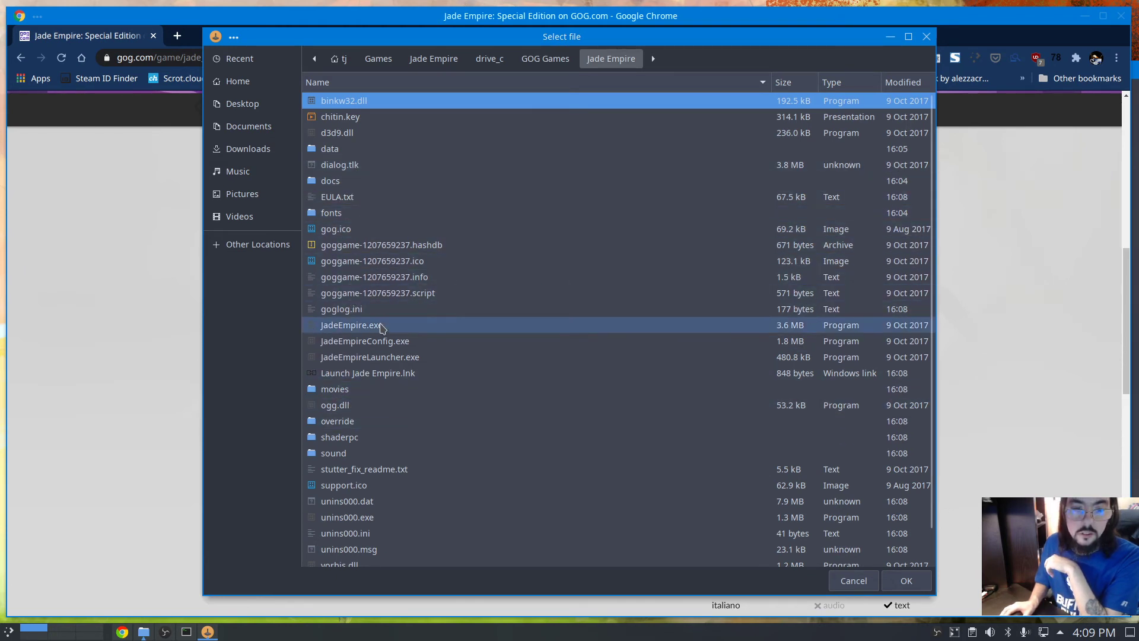
scroll(375, 229, "down", 1)
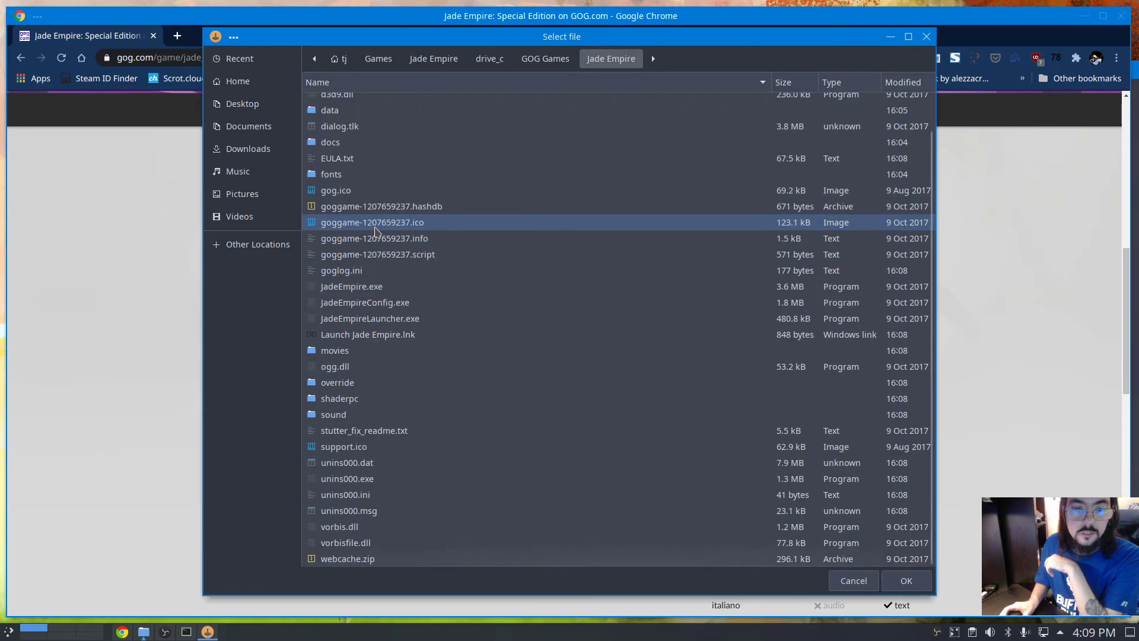
left_click(360, 285)
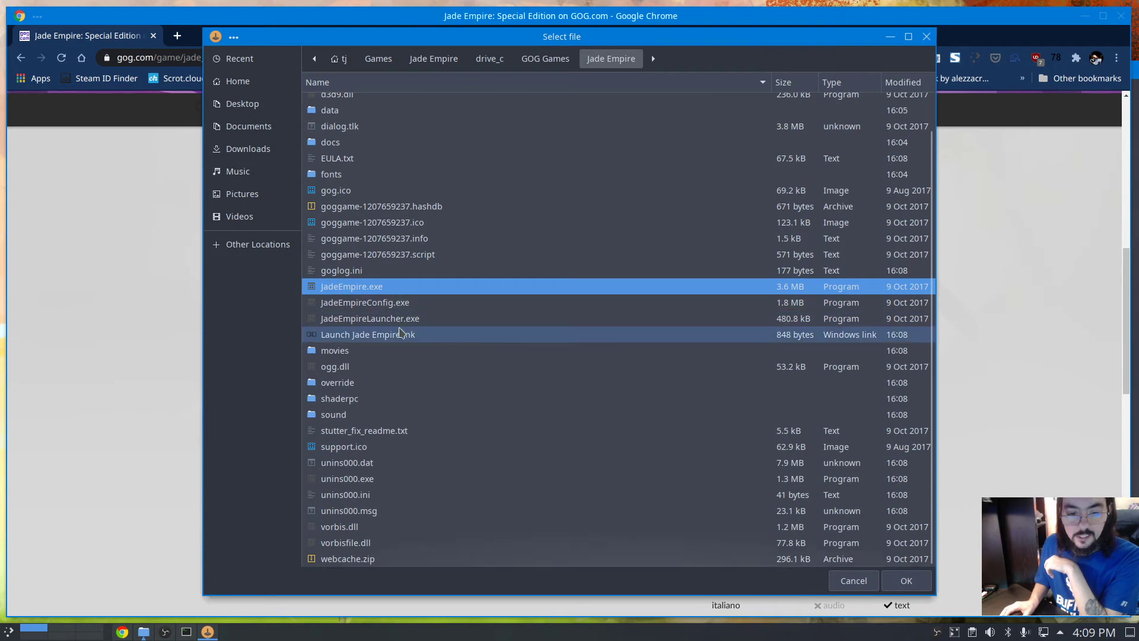
left_click(905, 581)
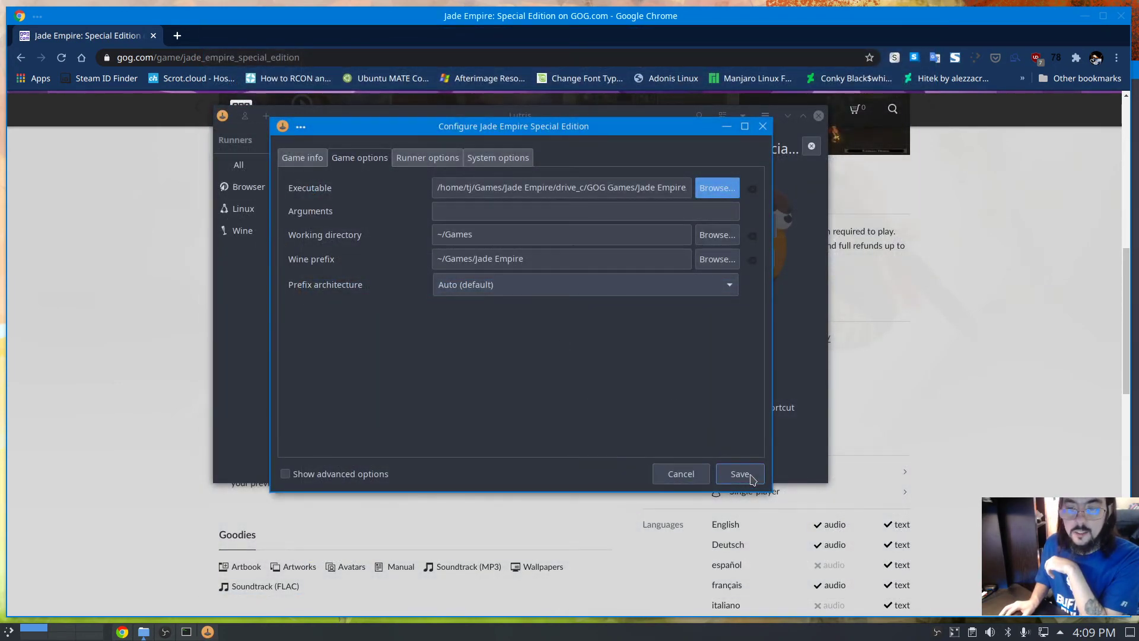
left_click(750, 477)
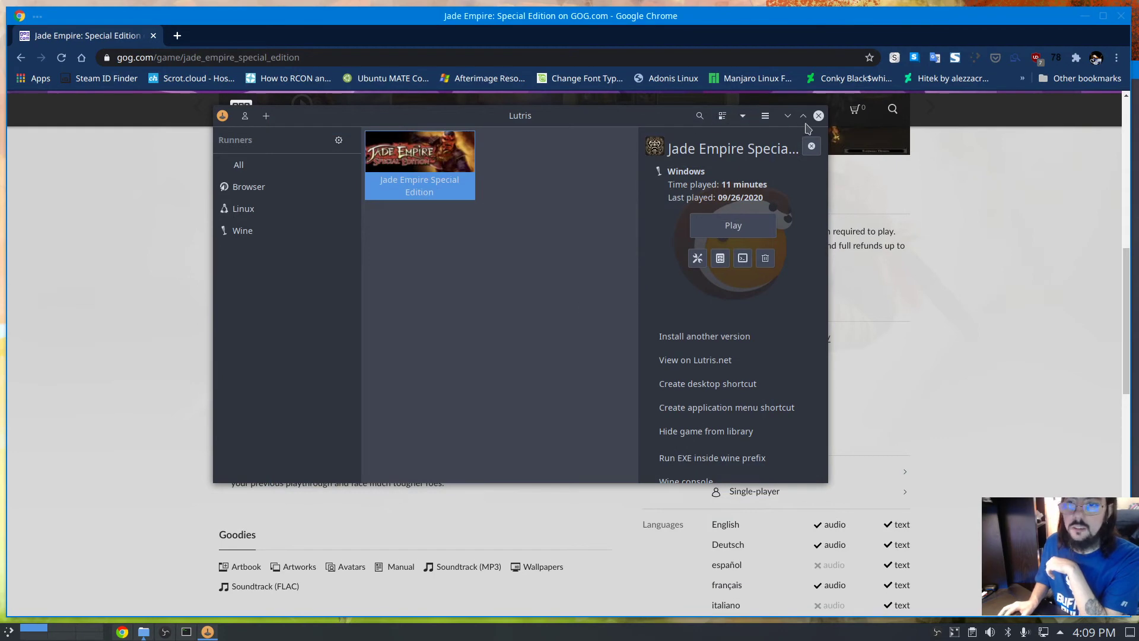
Close Lutris and return to the Jade Empire: Special Edition page on GOG.com.
left_click(819, 115)
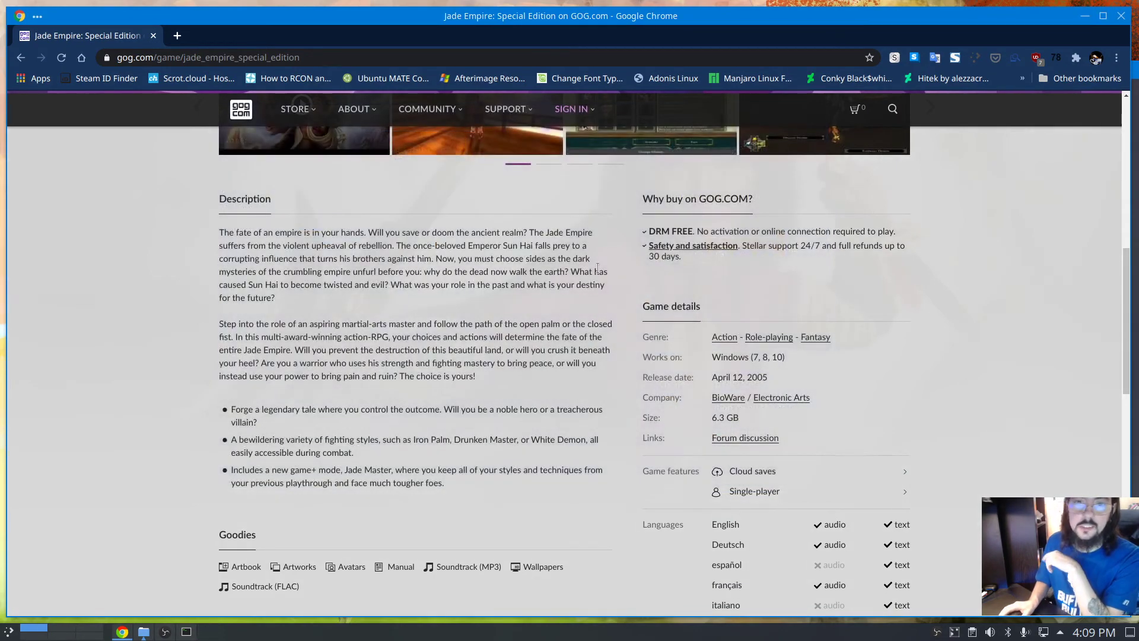
scroll(412, 336, "up", 2)
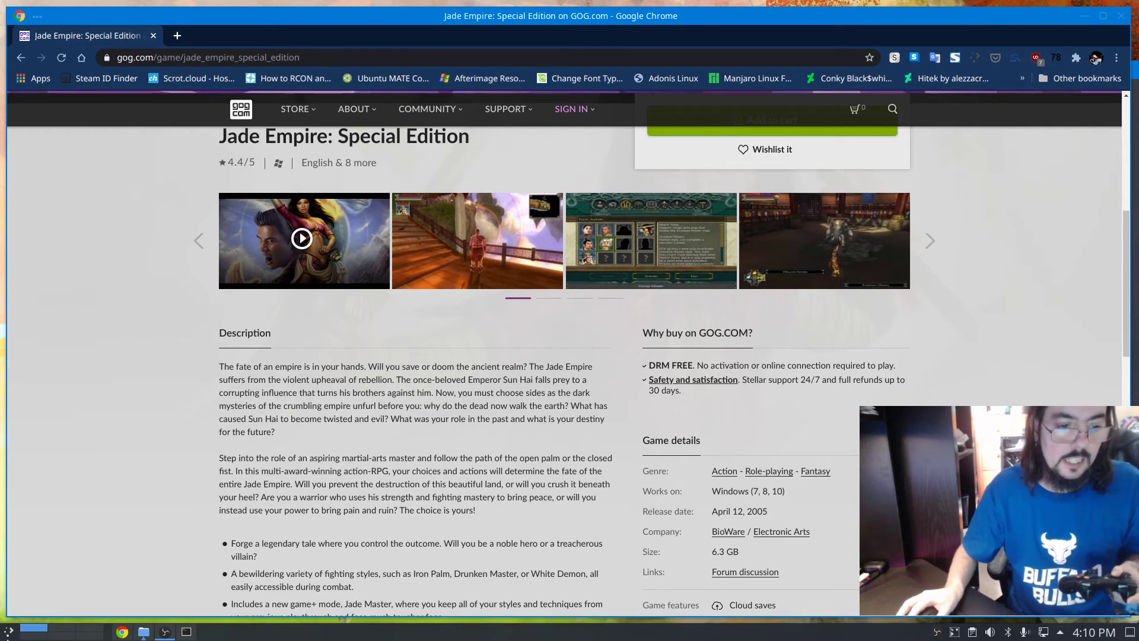
Open Lutris, move its window away from the screen corner, and launch Jade Empire Special Edition.
left_click(9, 631)
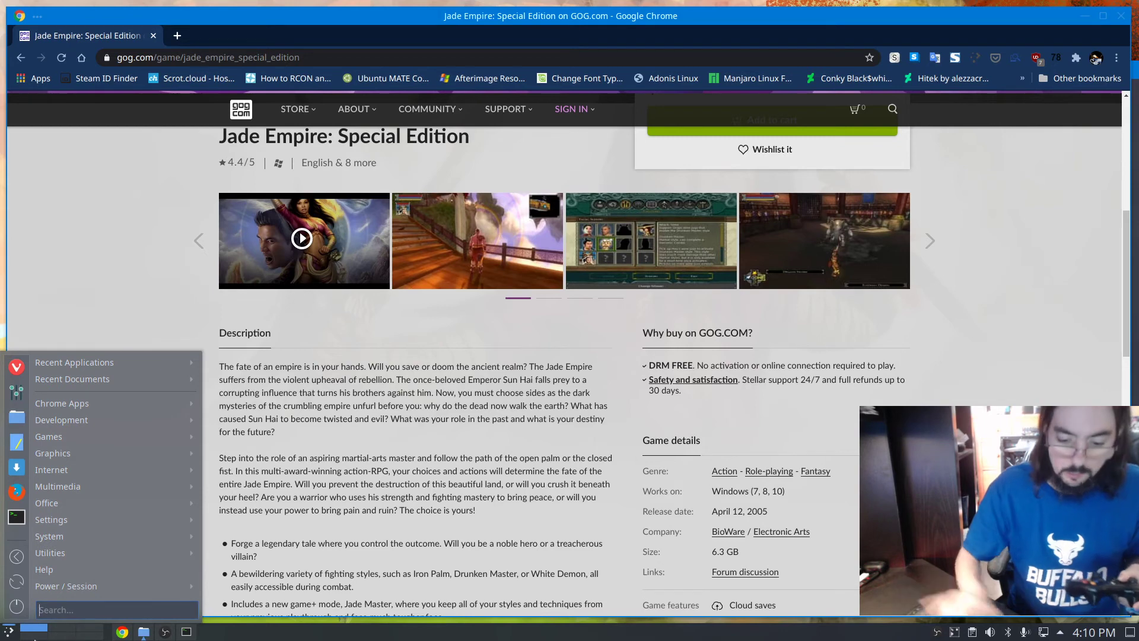
type("lut")
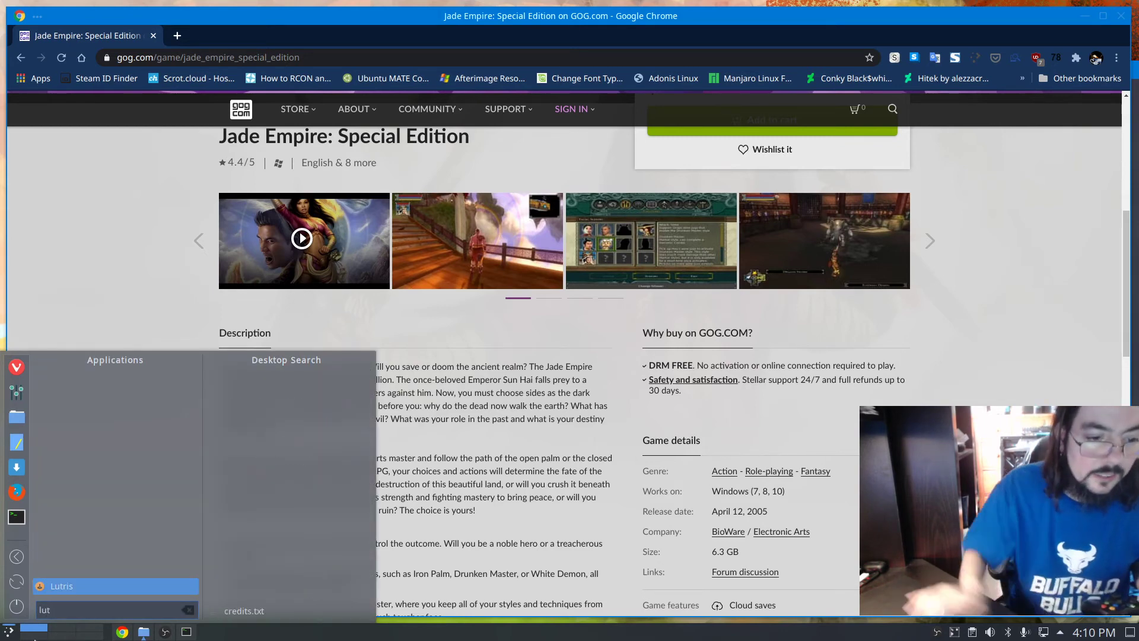
left_click(69, 588)
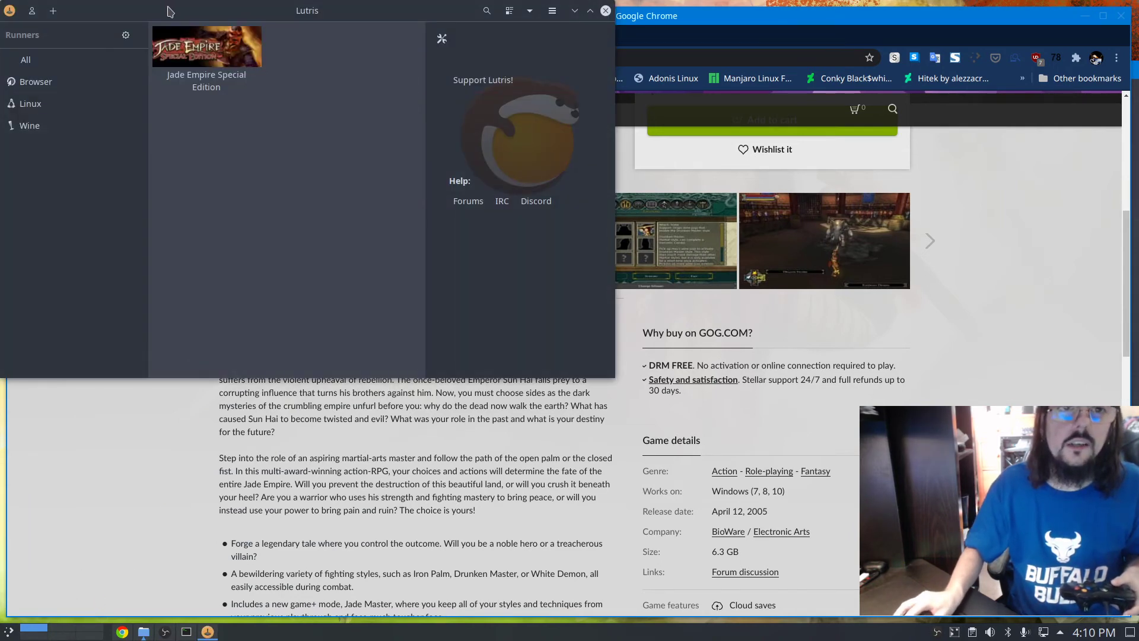
left_click_drag(167, 9, 345, 80)
right_click(378, 122)
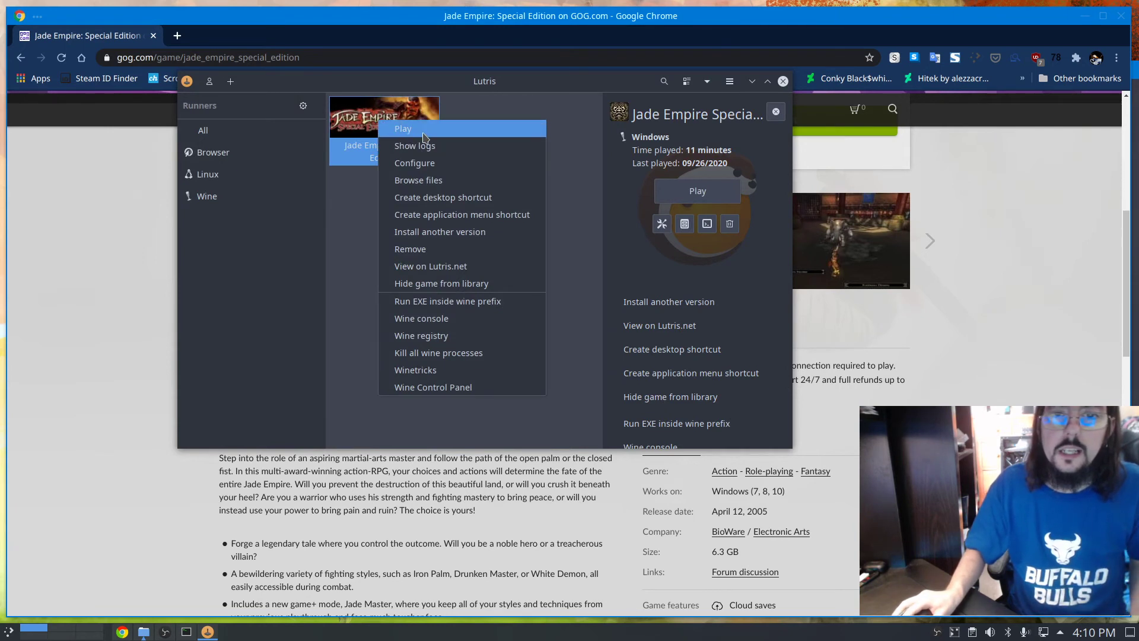
left_click(441, 129)
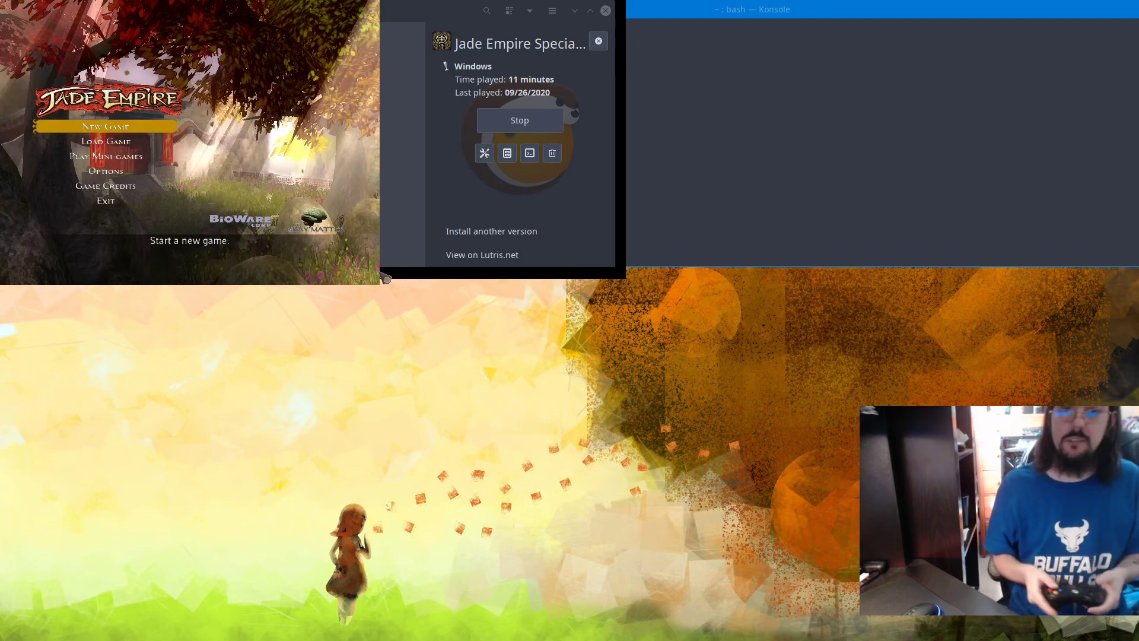
Go through the entries of the game's main menu and open Options.
key("Down")
key("Down")
key("Down")
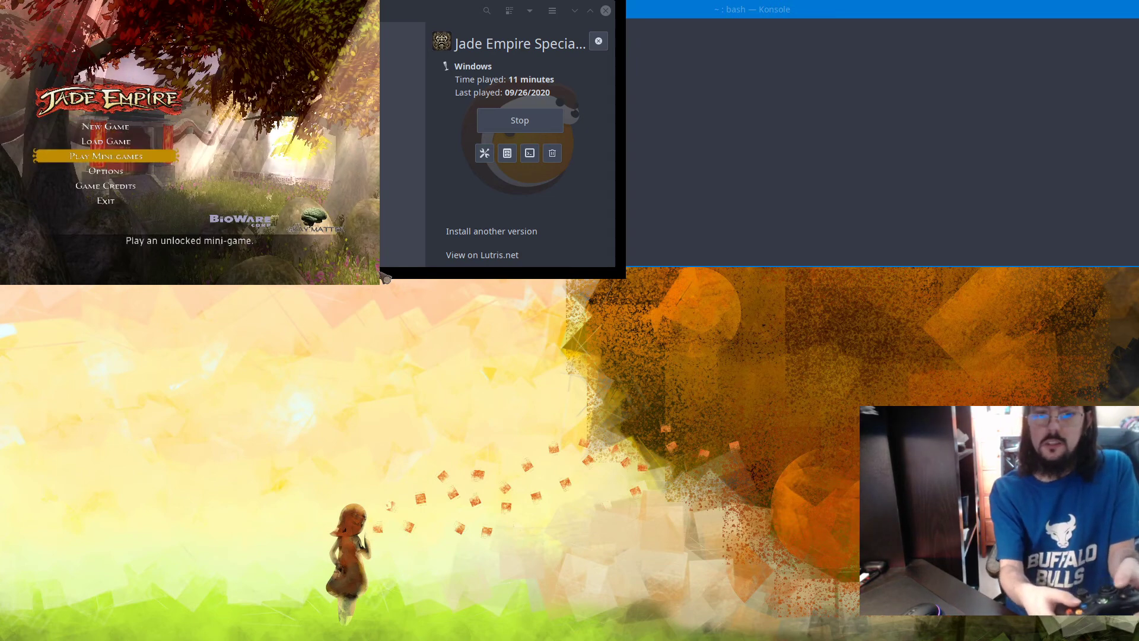
key("Up")
key("Up")
key("Up")
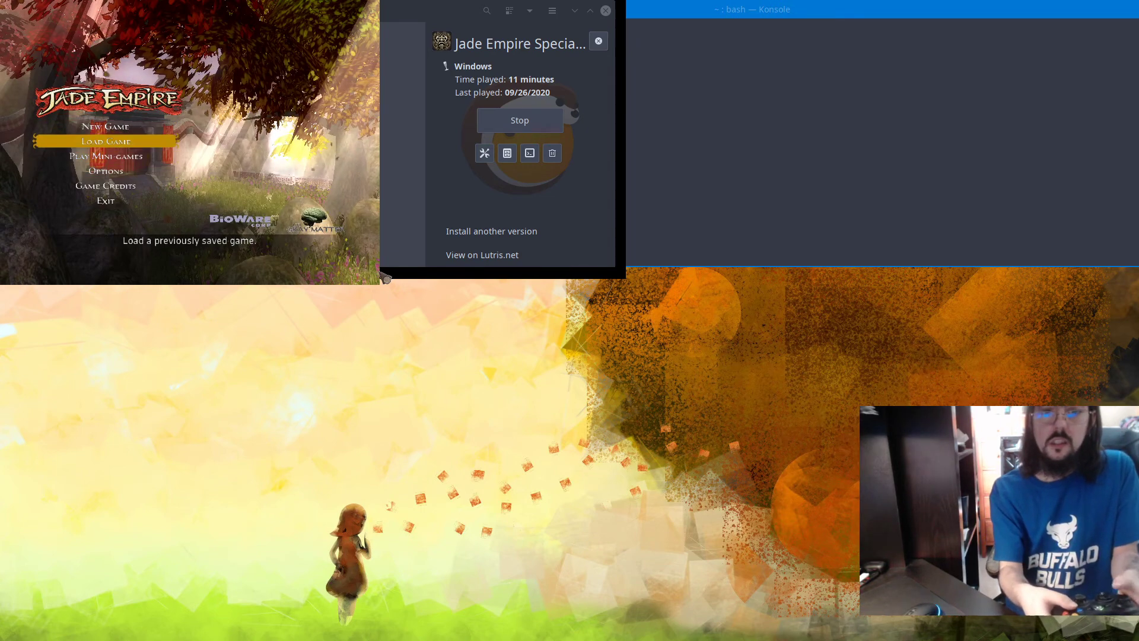
key("Down")
key("Down")
key("Down")
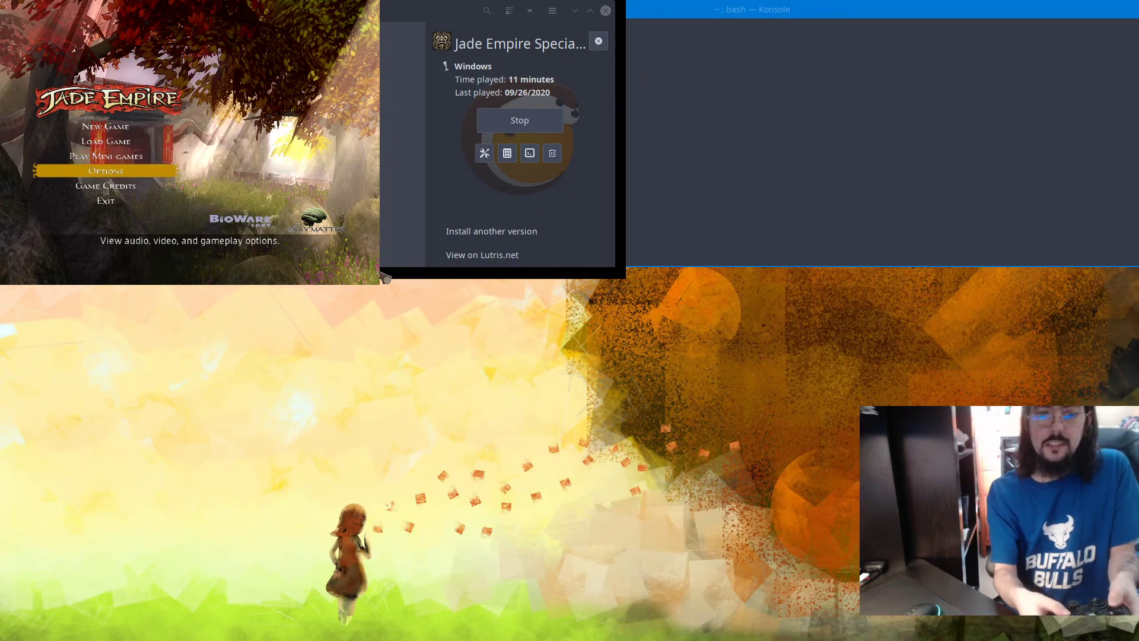
key("Return")
Open the Video Settings from the game's options.
key("Down")
key("Down")
key("Down")
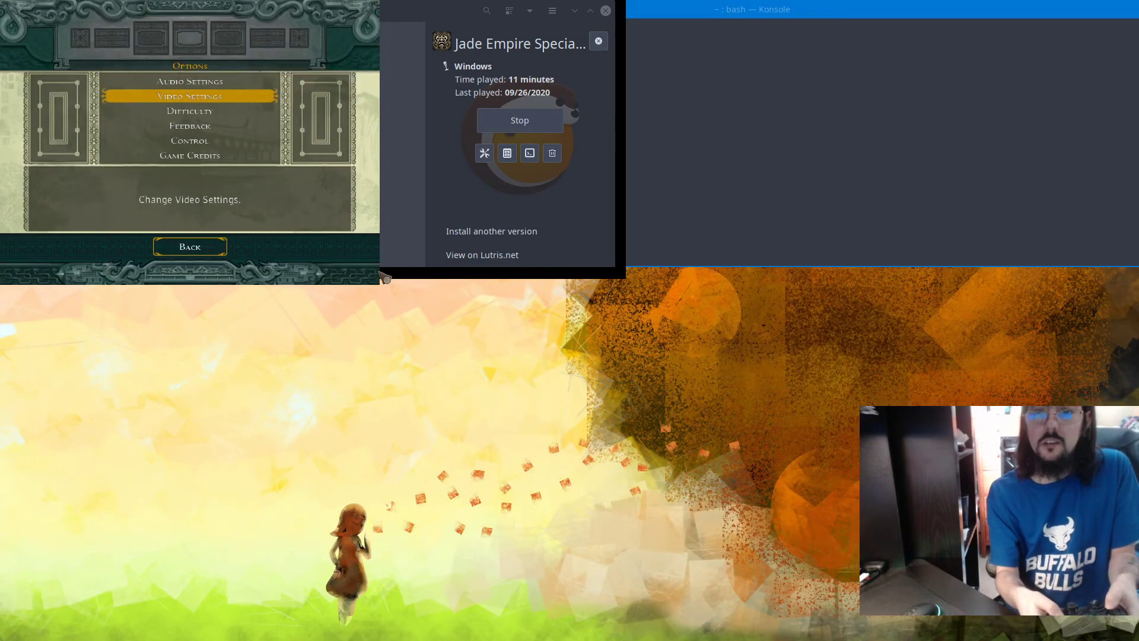
key("Up")
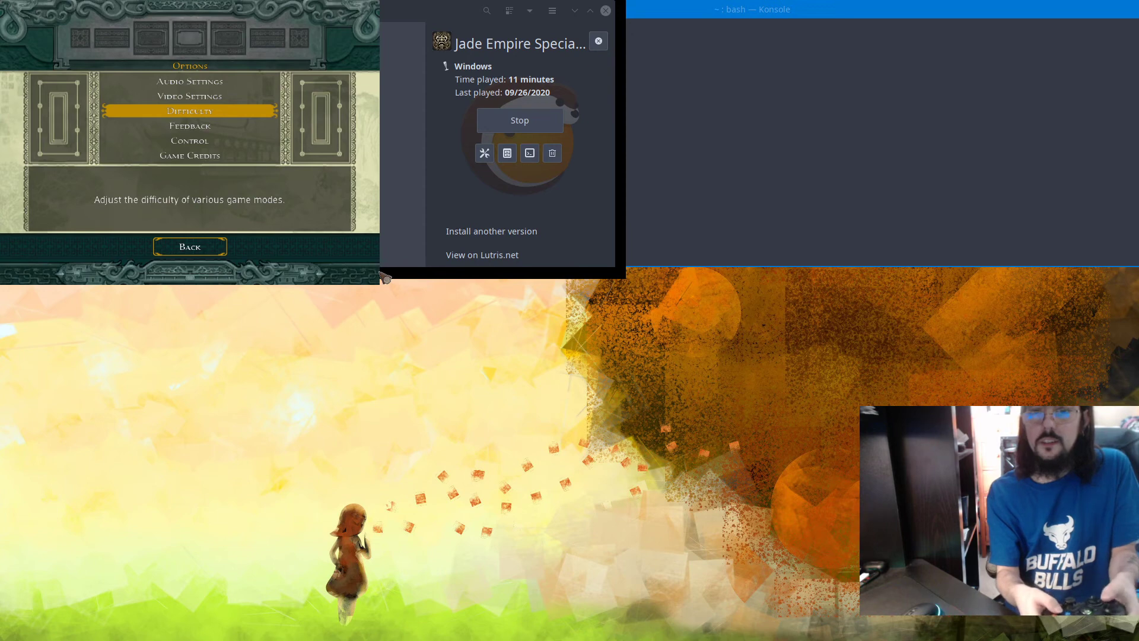
key("Up")
key("Return")
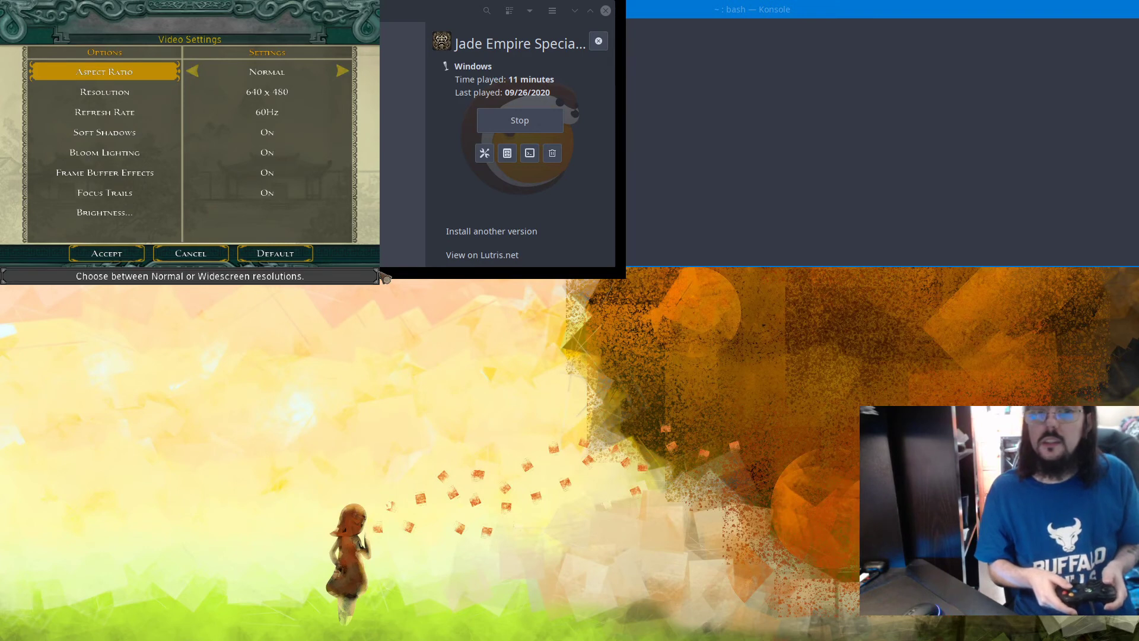
Cycle through the screen resolutions offered in the game's Video Settings.
key("Down")
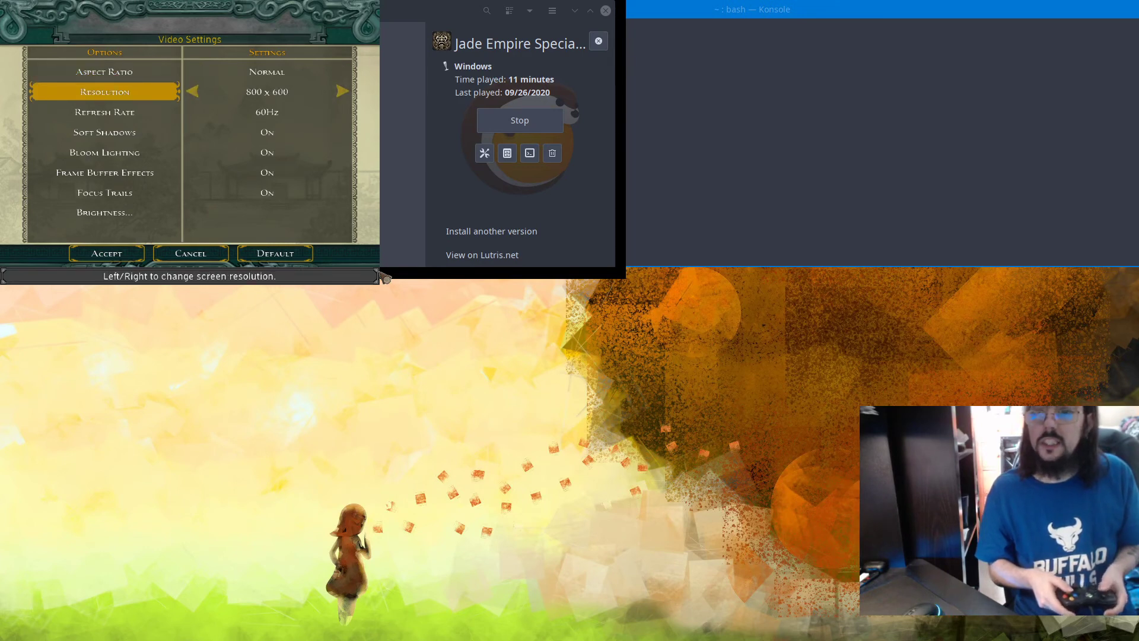
key("Right")
key("Right")
key("Right")
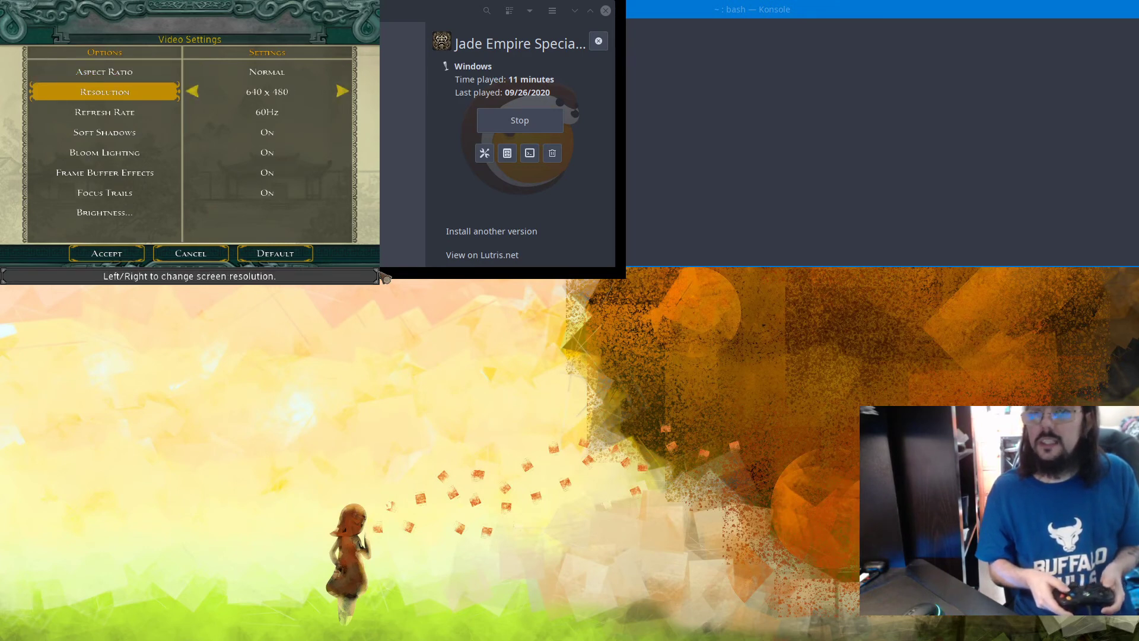
key("Right")
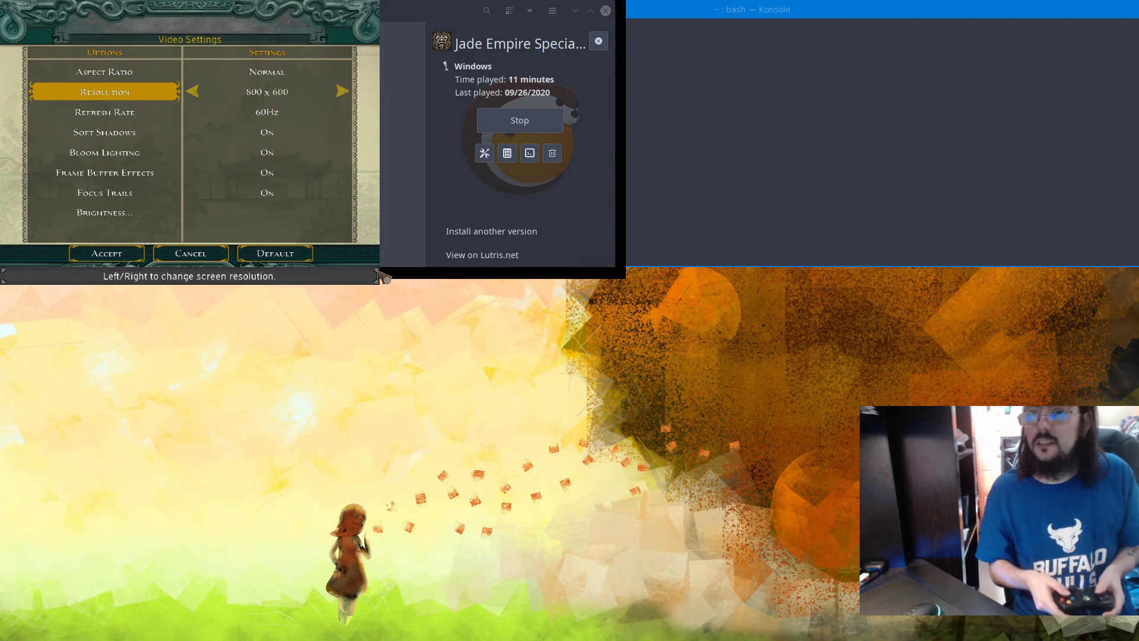
Try changing the aspect ratio to Widescreen, return it to Normal, and cycle the resolution to 800 x 600.
key("Up")
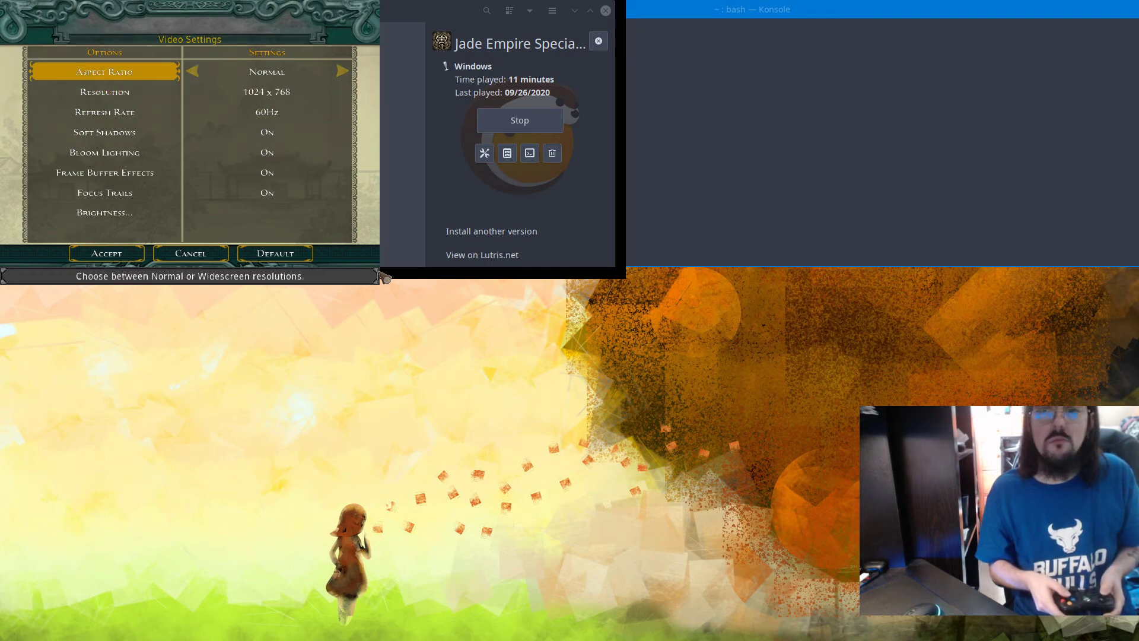
key("Right")
key("Left")
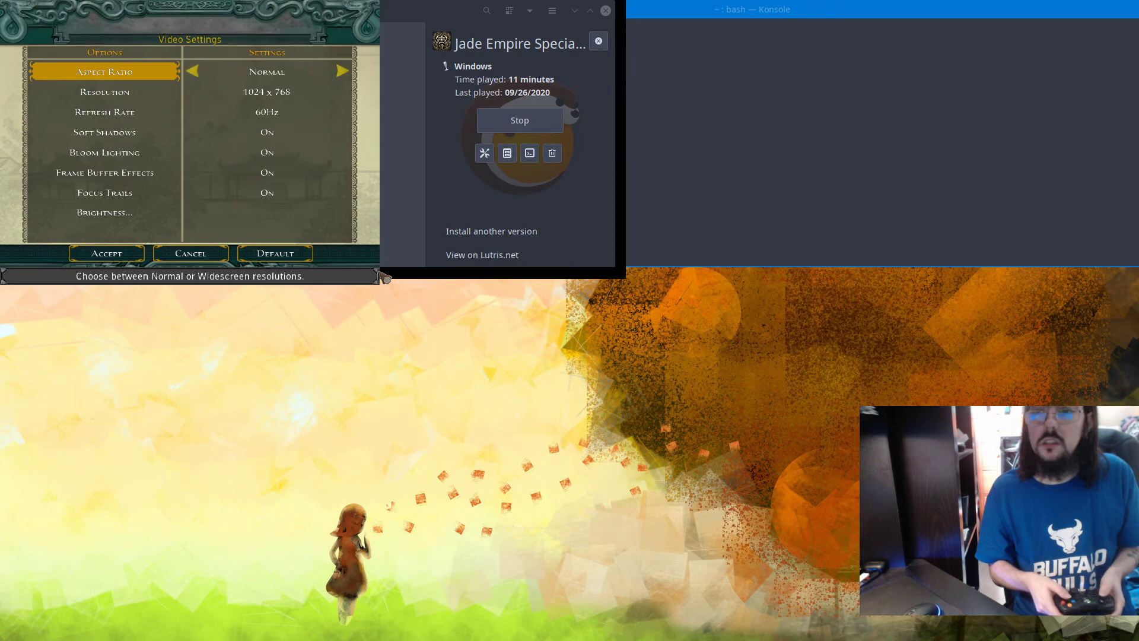
key("Down")
key("Right")
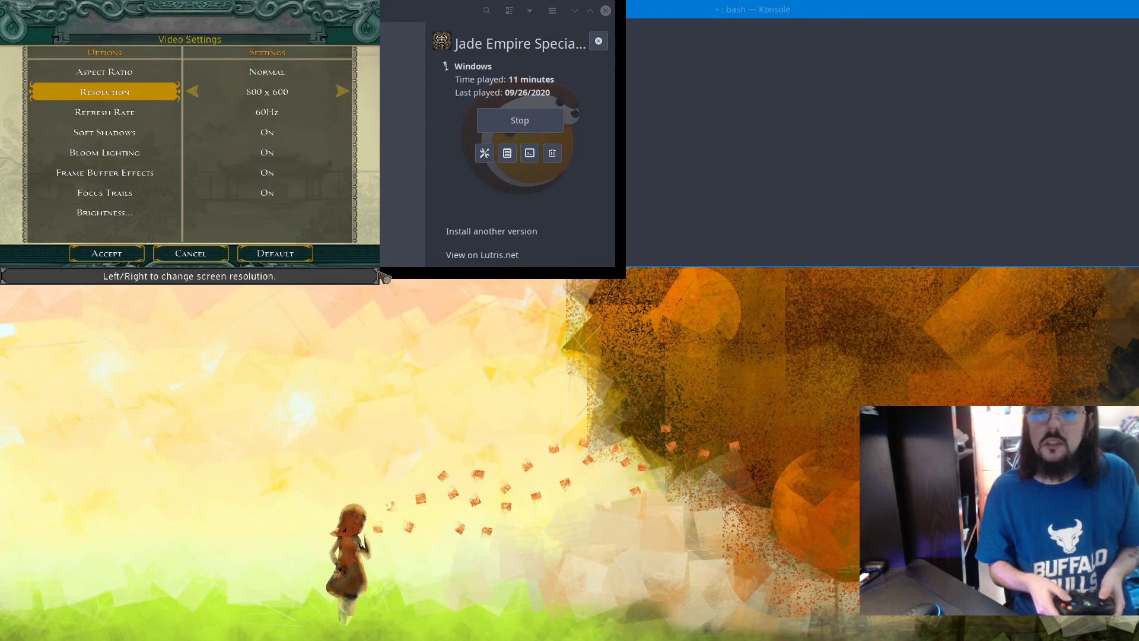
key("Up")
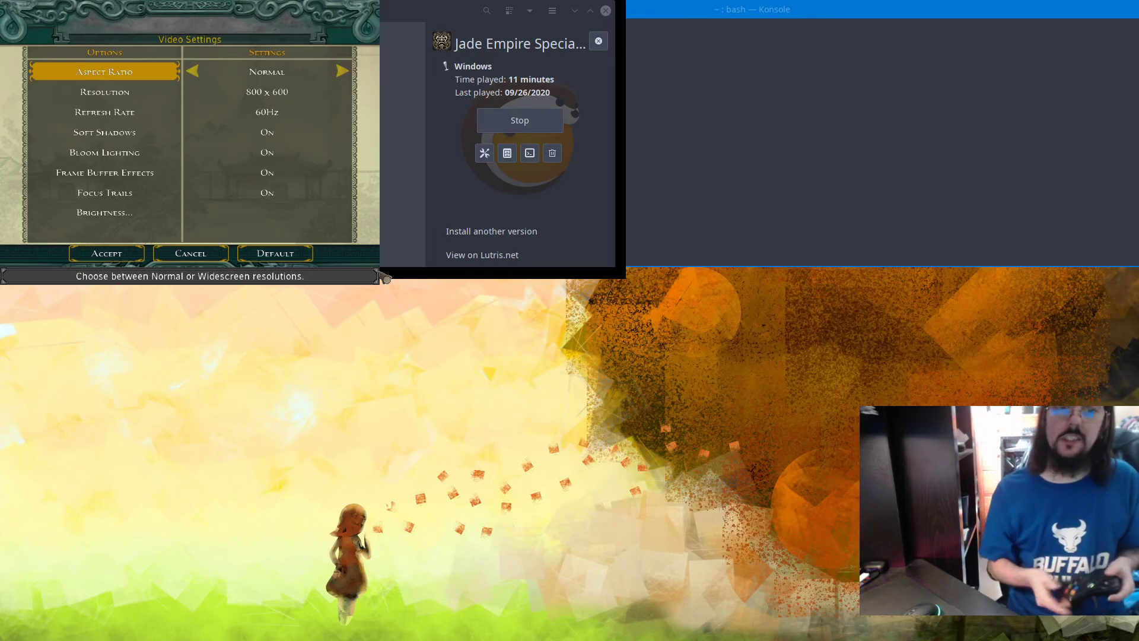
Step through the Normal resolutions up to 1280 x 1024 and back to 640 x 480.
key("Down")
key("Right")
key("Right")
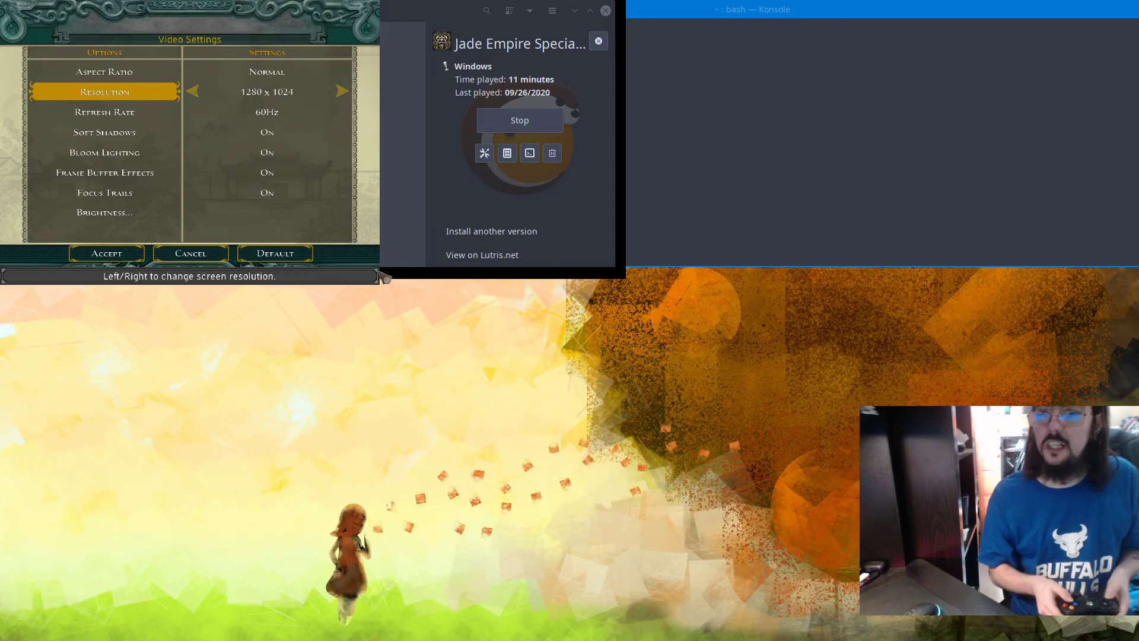
key("Left")
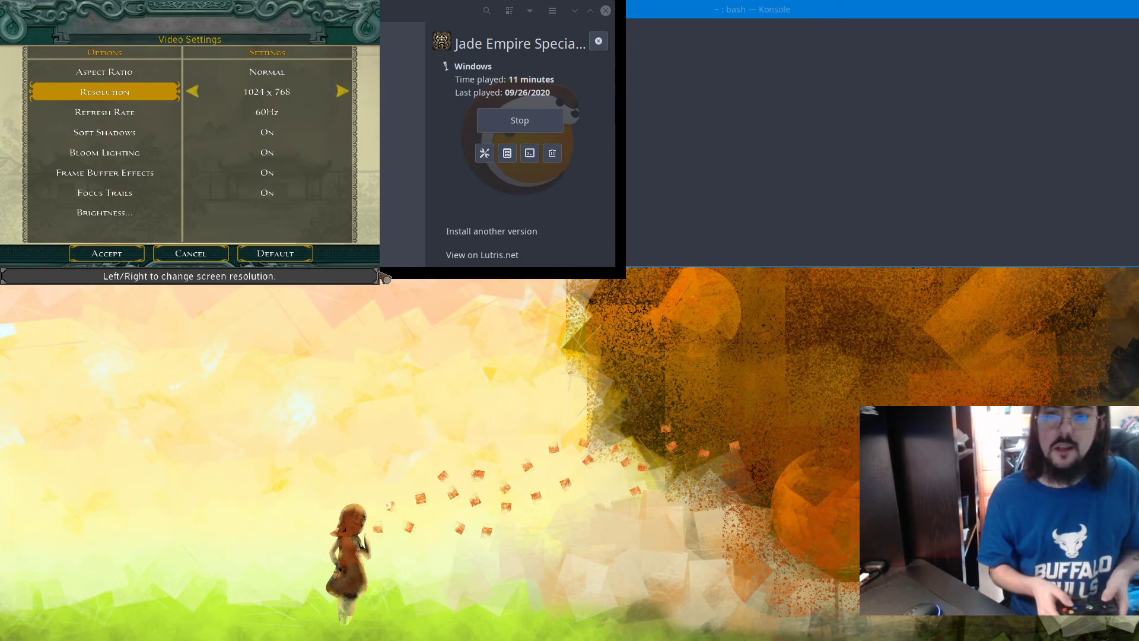
key("Left")
key("Left")
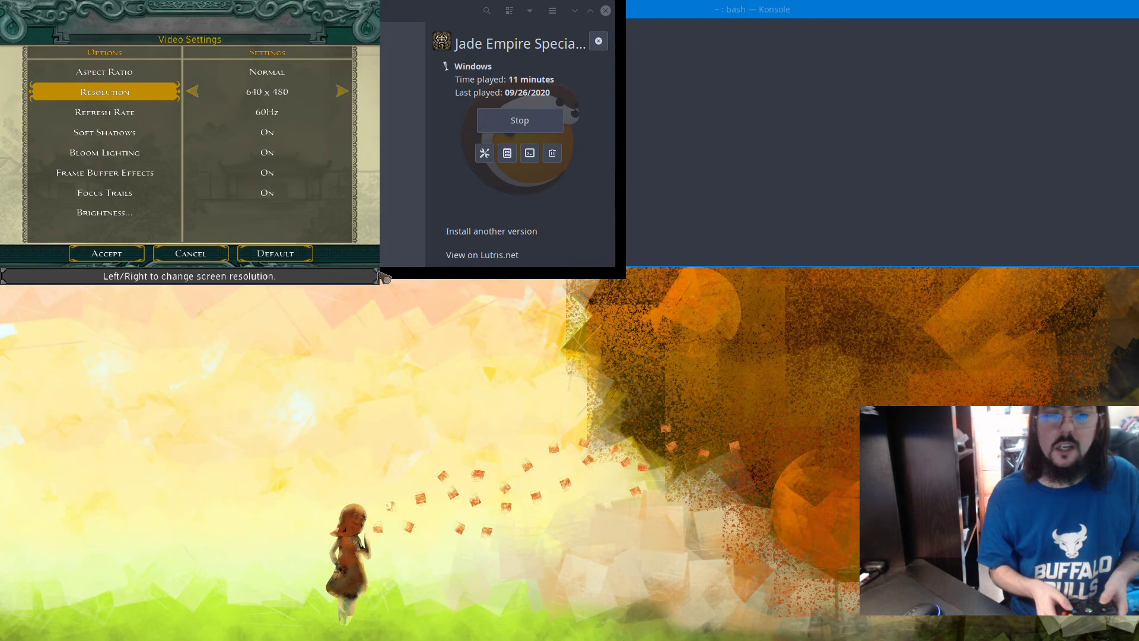
Go through the remaining video options and cancel the Video Settings without saving any change.
key("Down")
key("Down")
key("Down")
key("Down")
key("Down")
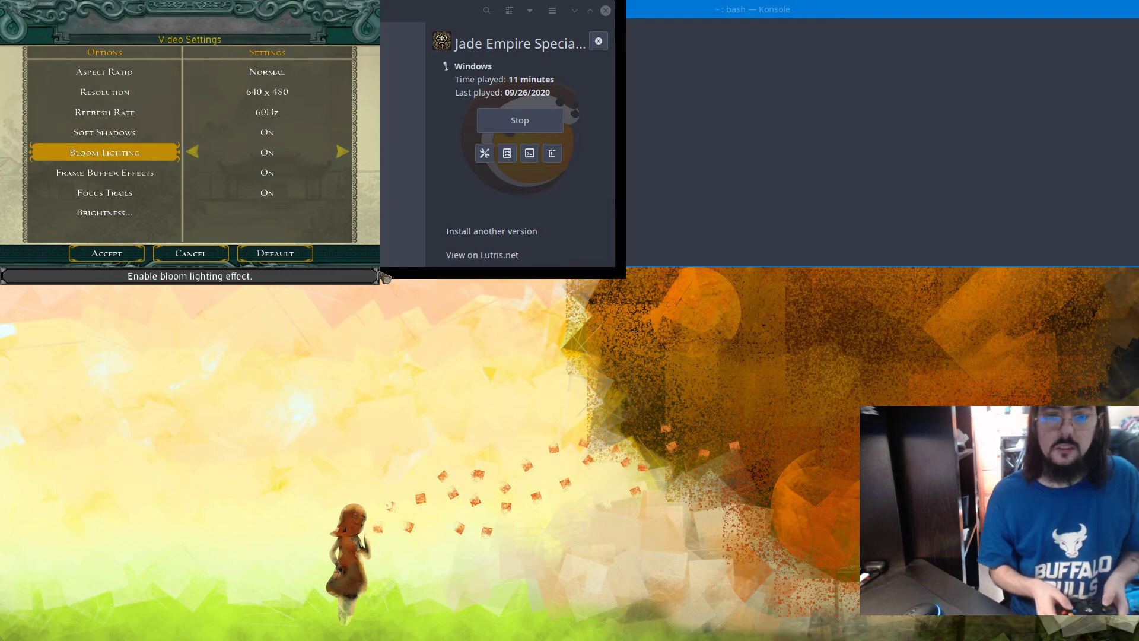
key("Down")
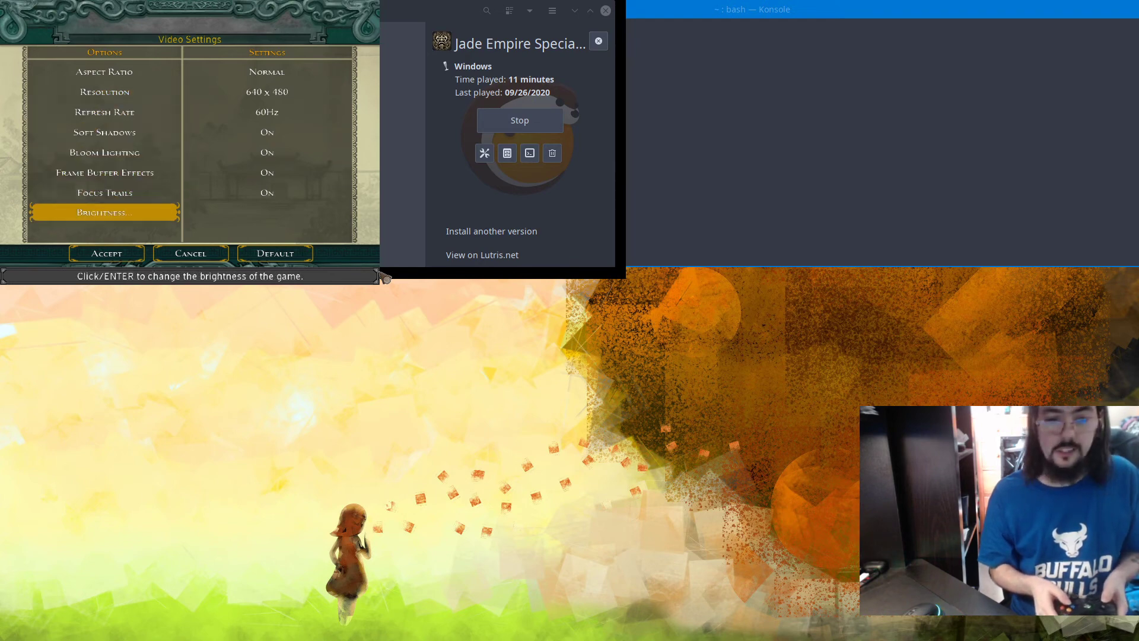
key("Down")
key("Right")
key("Return")
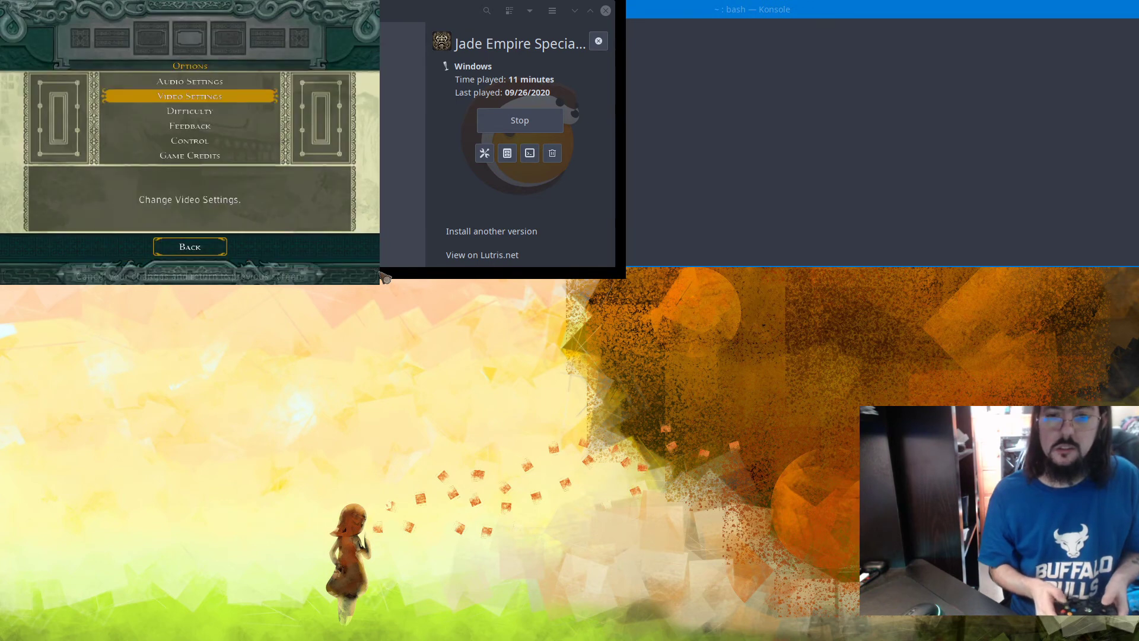
Return to the game's main menu, exit Jade Empire to the desktop, and confirm quitting.
key("Down")
key("Down")
key("Down")
key("Down")
key("Down")
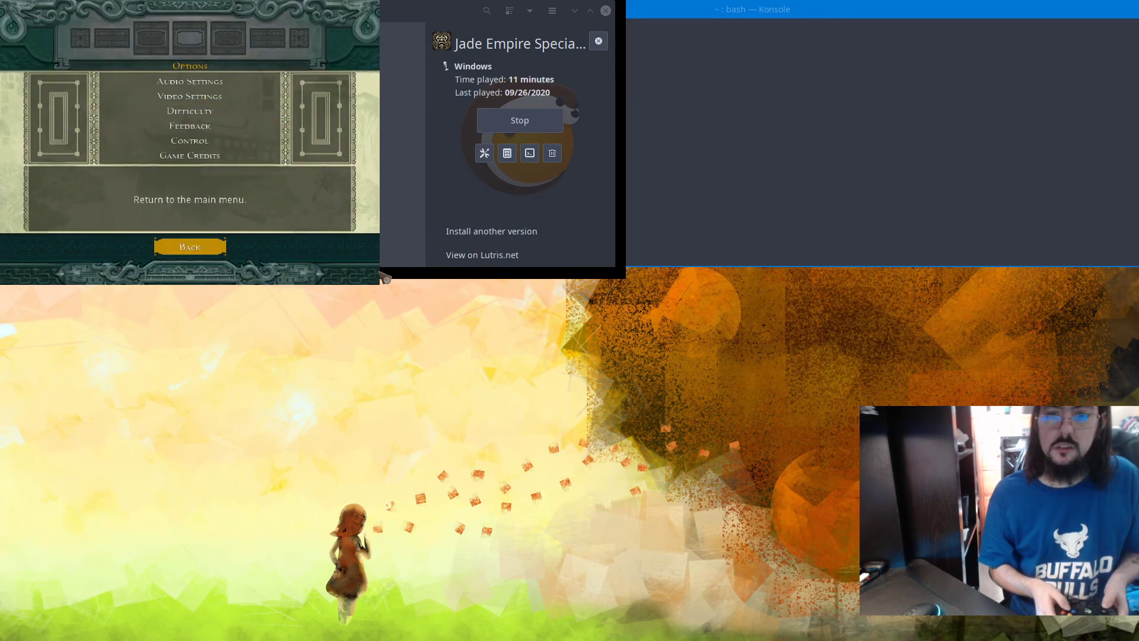
key("Return")
key("Down")
key("Down")
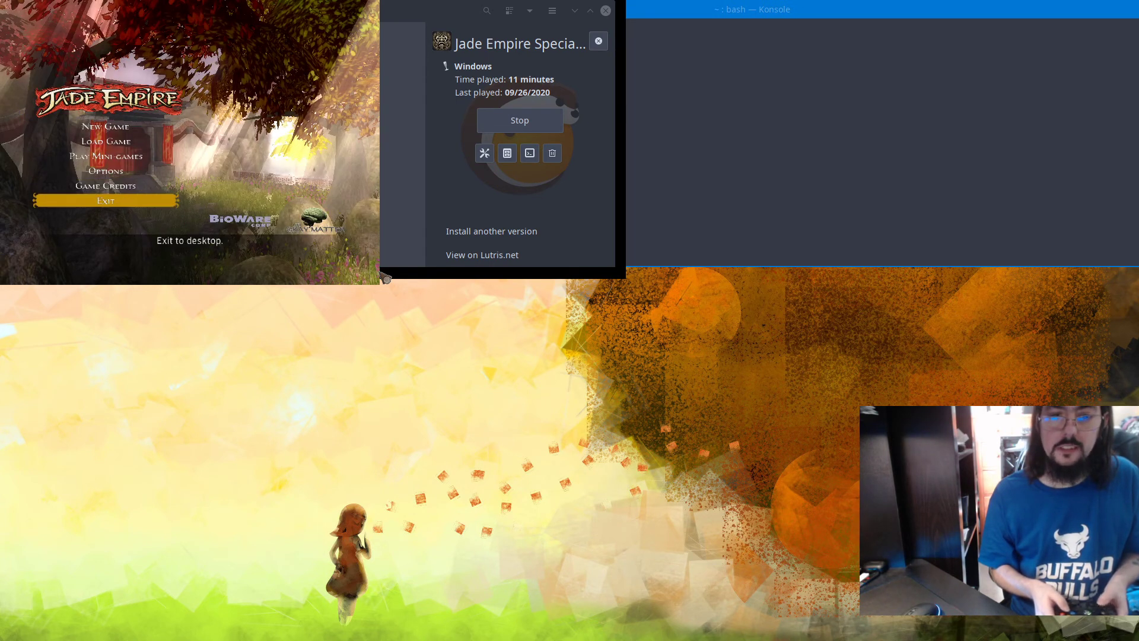
key("Return")
key("Left")
key("Return")
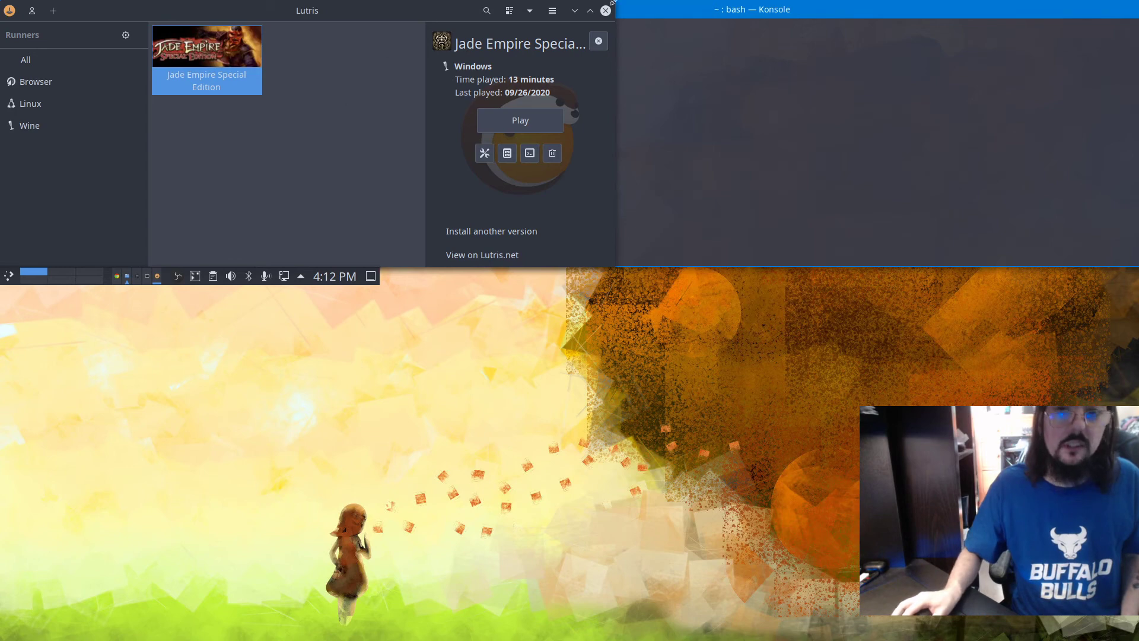
Move the Lutris window aside on the shrunken desktop and open System Settings from the application launcher.
left_click_drag(200, 10, 146, 40)
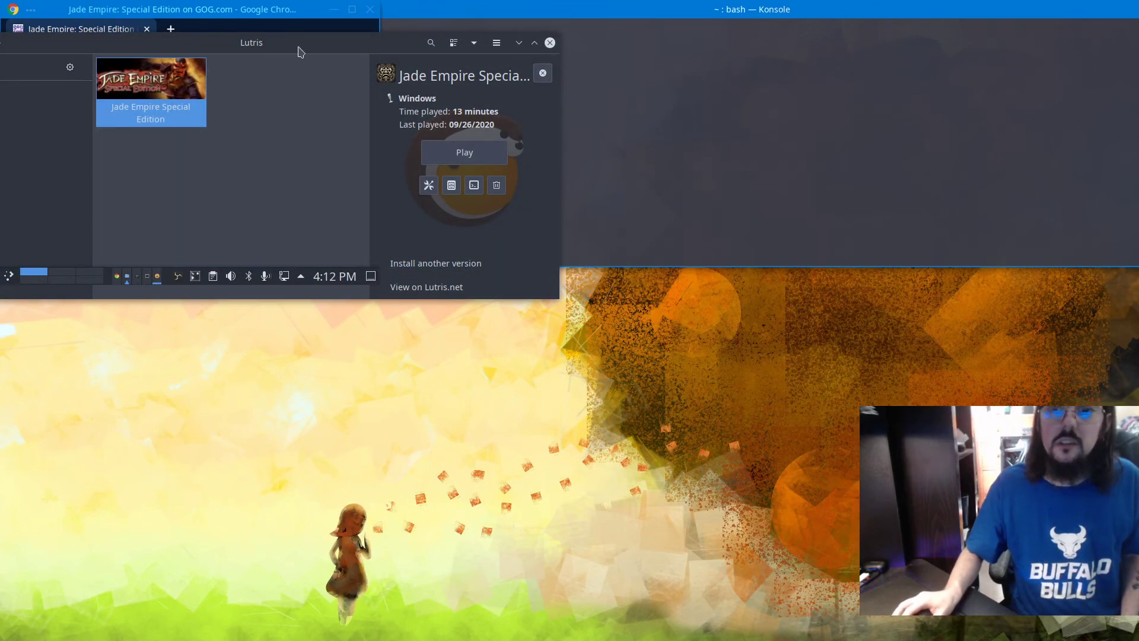
left_click_drag(300, 44, 116, 75)
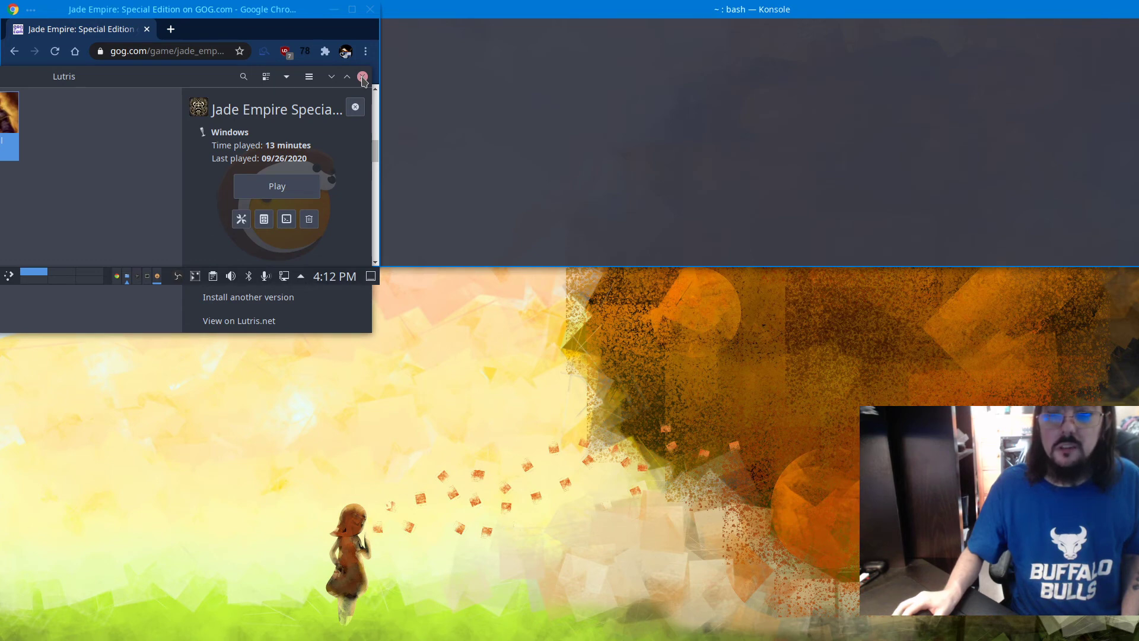
left_click(9, 277)
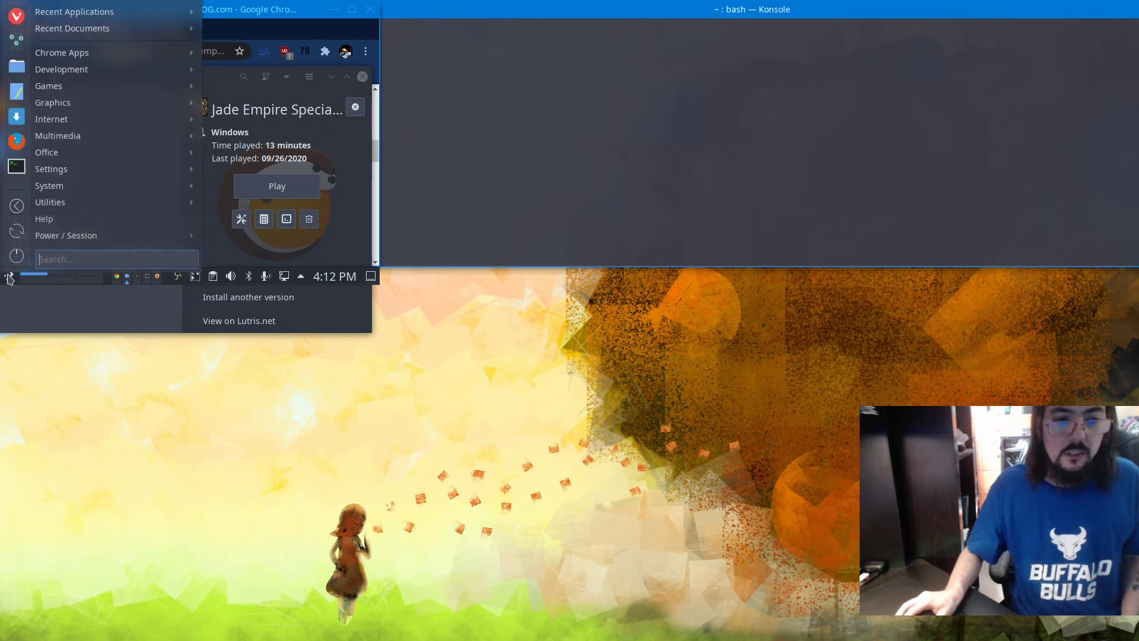
mouse_move(86, 109)
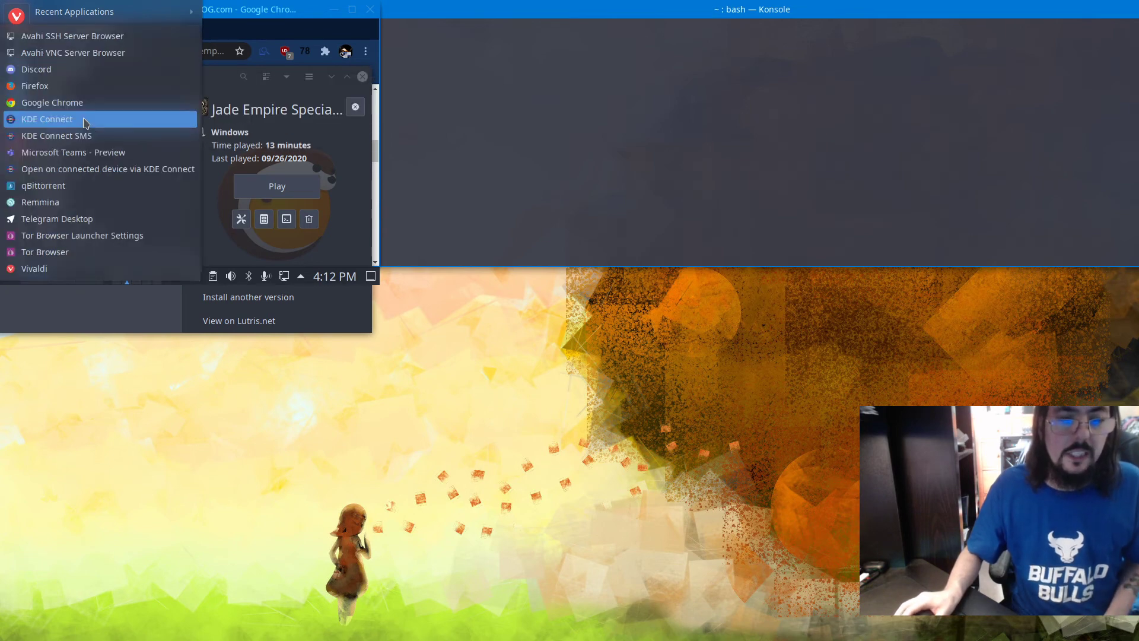
mouse_move(149, 28)
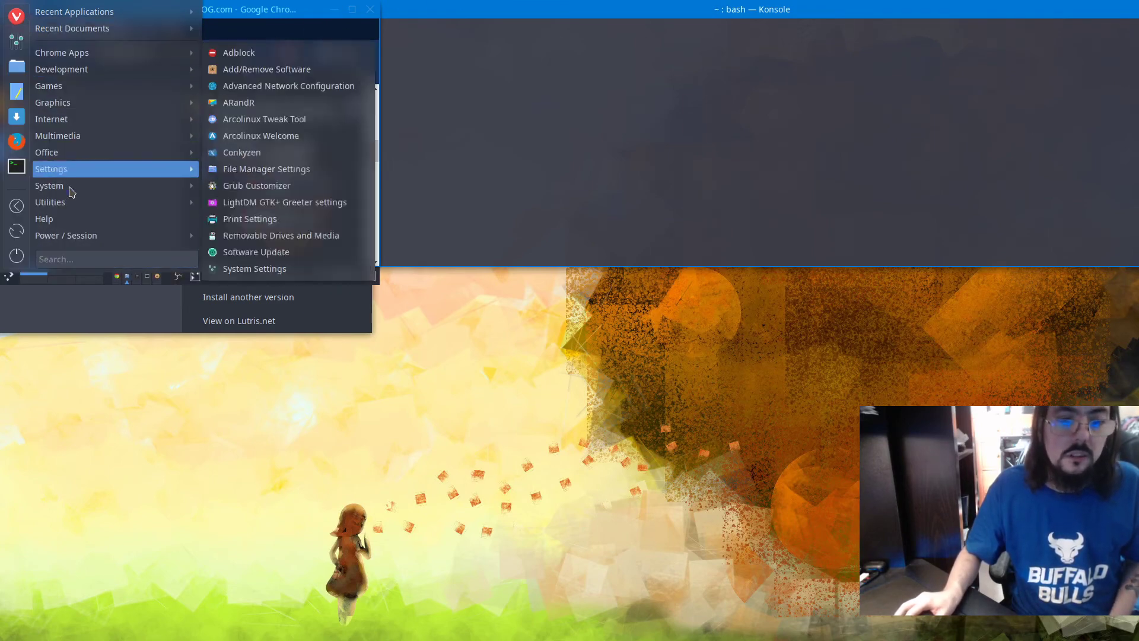
mouse_move(70, 188)
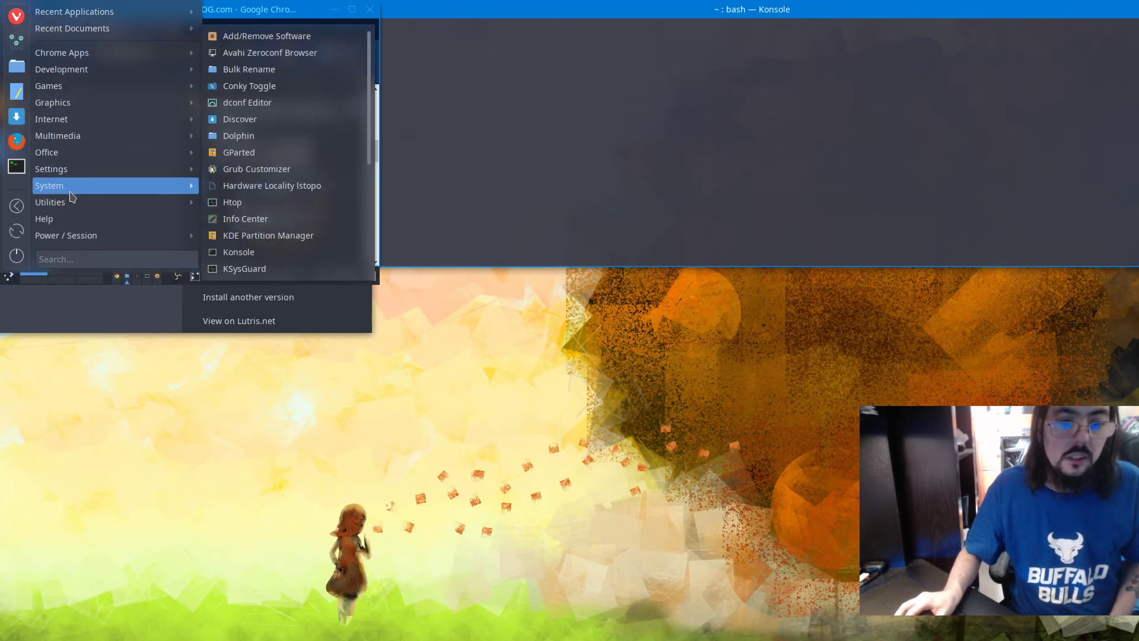
left_click(16, 42)
Find the Display and Monitor entry under Hardware and open its Display Configuration page.
scroll(74, 154, "down", 3)
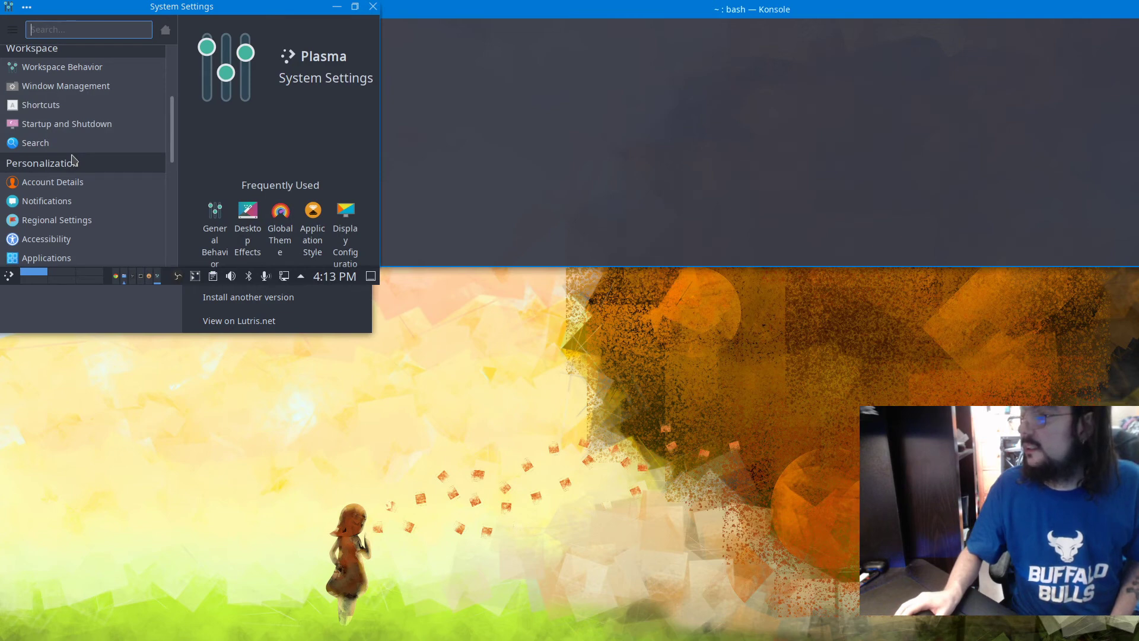
scroll(74, 159, "down", 3)
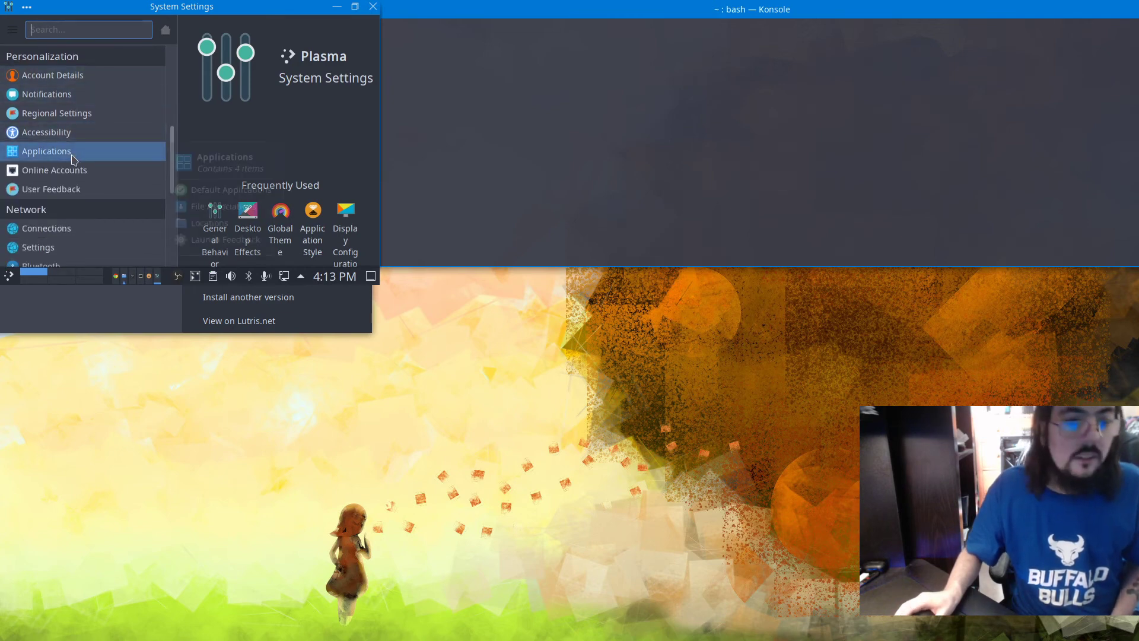
scroll(73, 159, "down", 2)
scroll(73, 159, "down", 3)
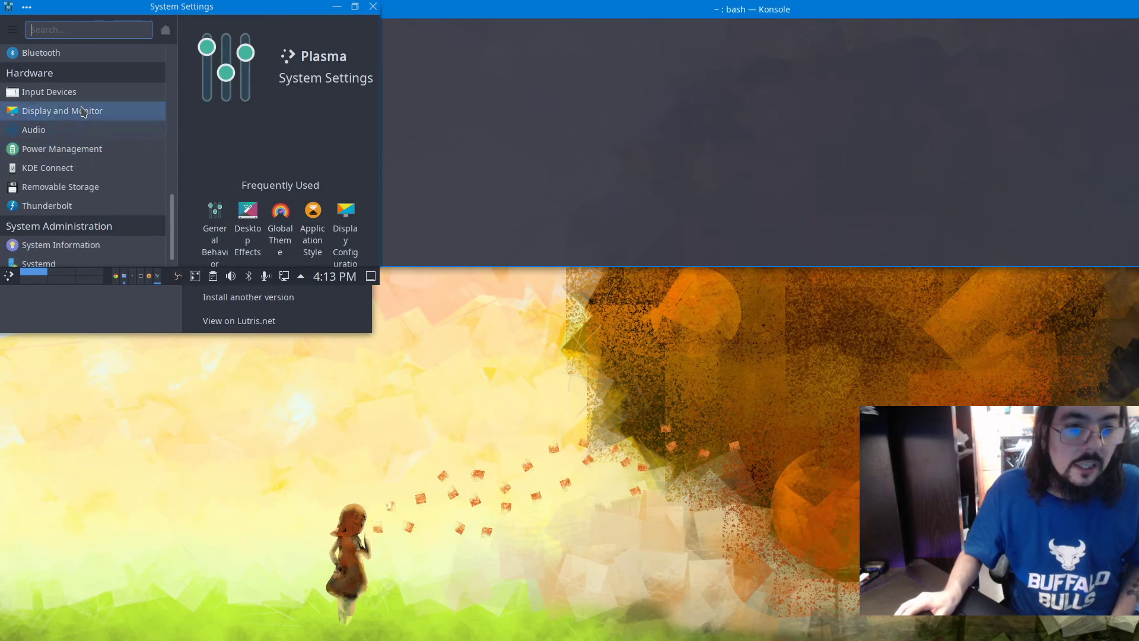
left_click(83, 111)
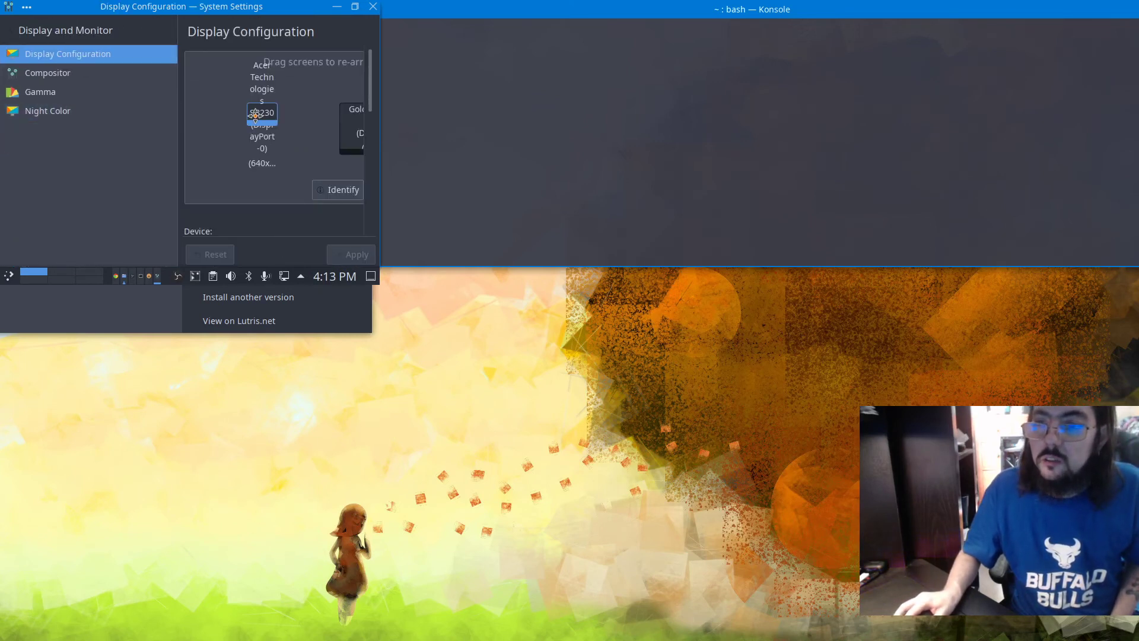
Set the resolution of the Acer SB230 primary display to 1920x1080 (16:9) and apply it.
scroll(272, 217, "down", 5)
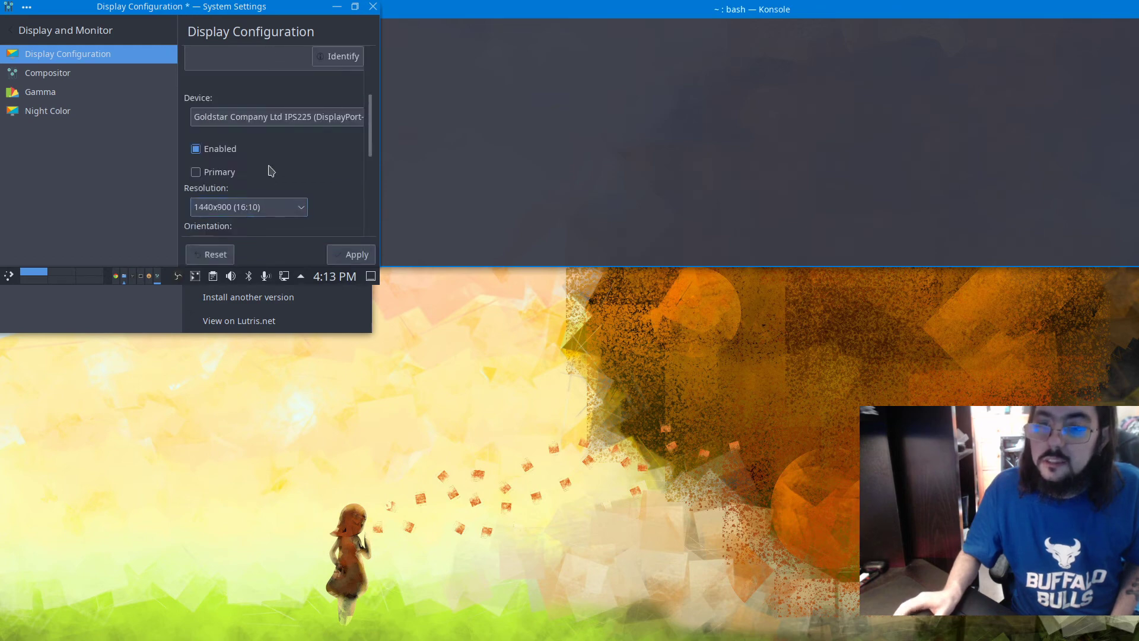
scroll(271, 170, "up", 3)
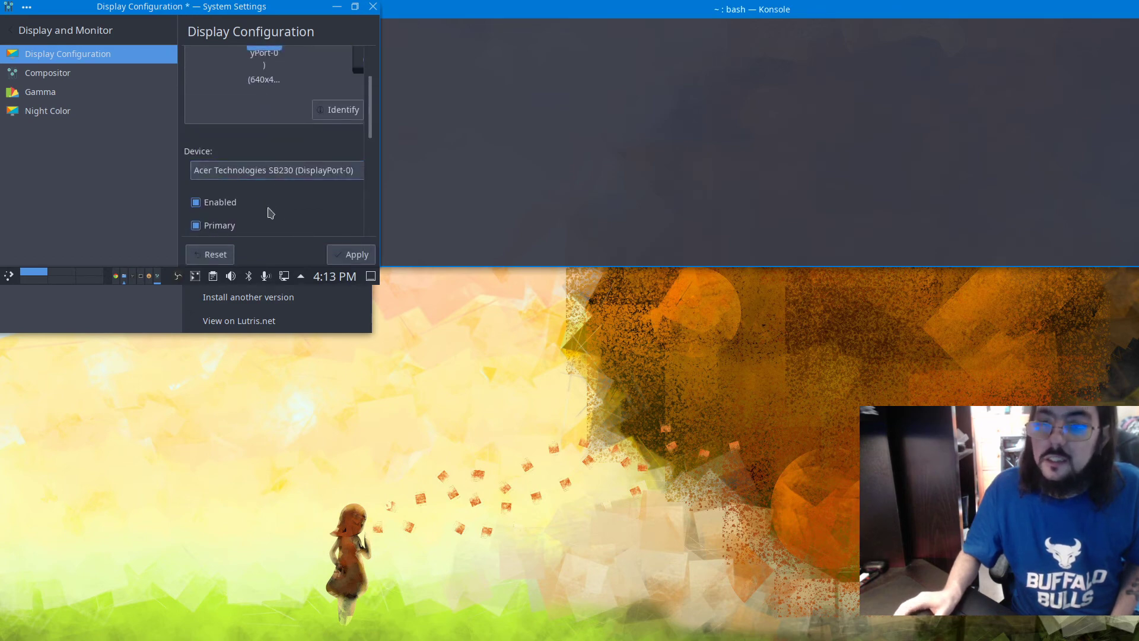
scroll(288, 214, "down", 1)
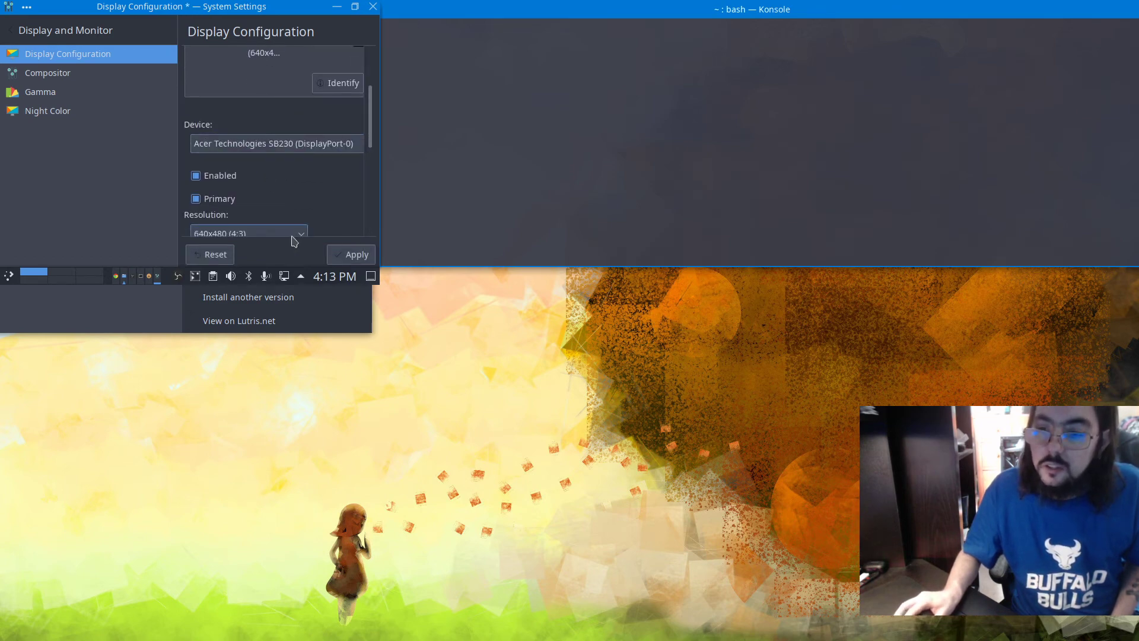
left_click(292, 237)
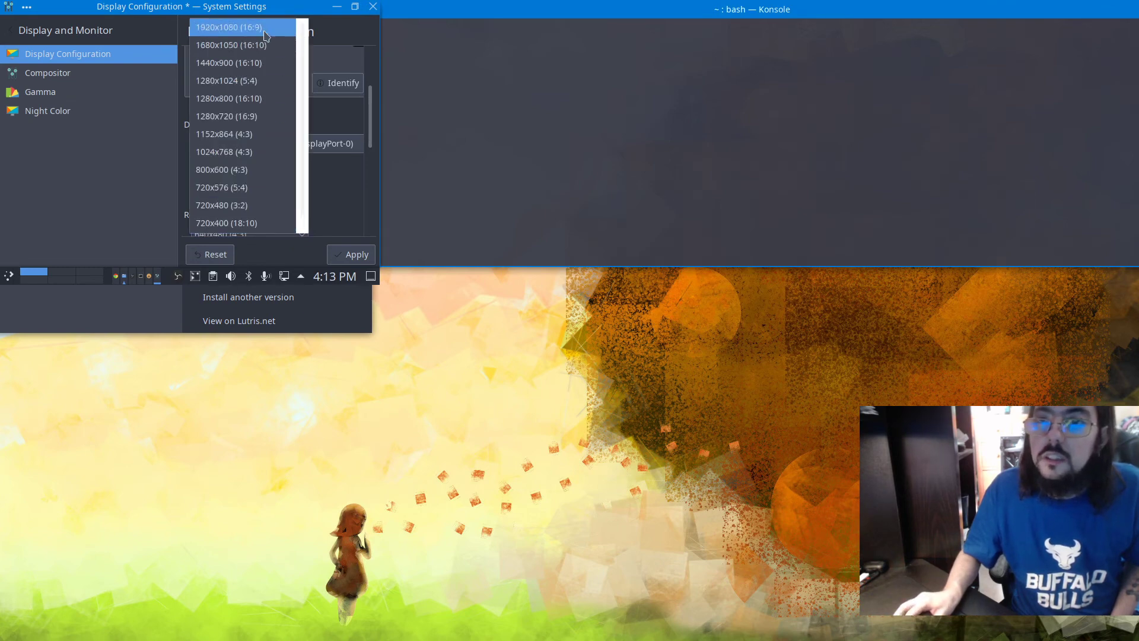
left_click(264, 28)
left_click(348, 262)
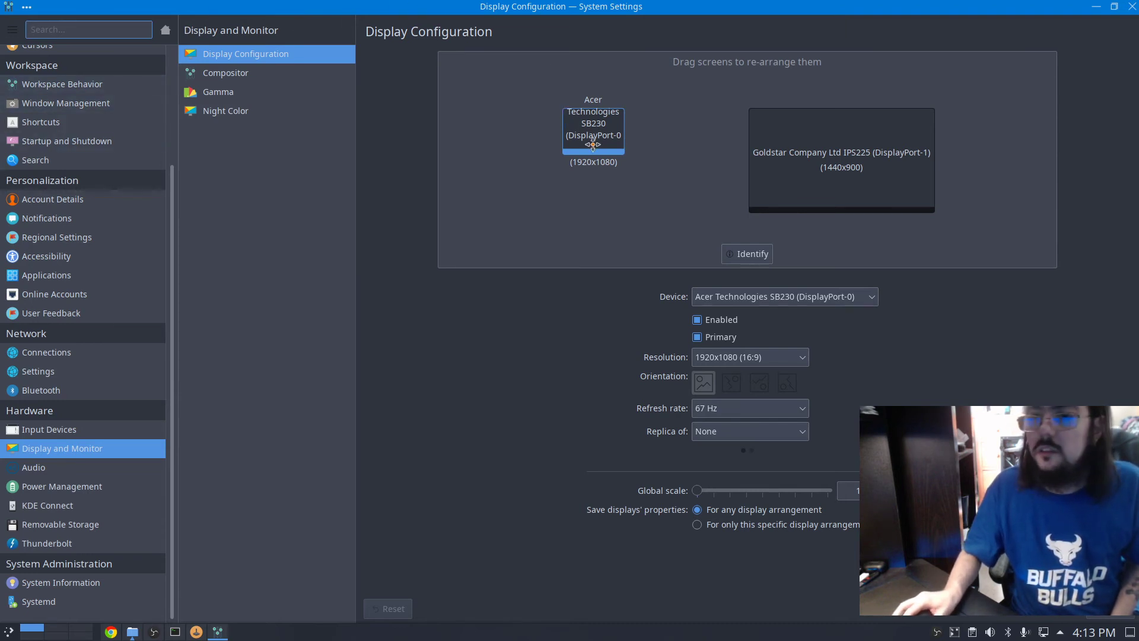
Check both screens in the arrangement, set the Goldstar IPS225 display's resolution to 1920x1080 (16:9), and apply it.
mouse_move(592, 144)
left_mouse_down()
mouse_move(719, 161)
mouse_move(686, 152)
mouse_move(696, 162)
mouse_move(682, 202)
mouse_move(681, 172)
mouse_move(605, 145)
mouse_move(591, 152)
left_mouse_up()
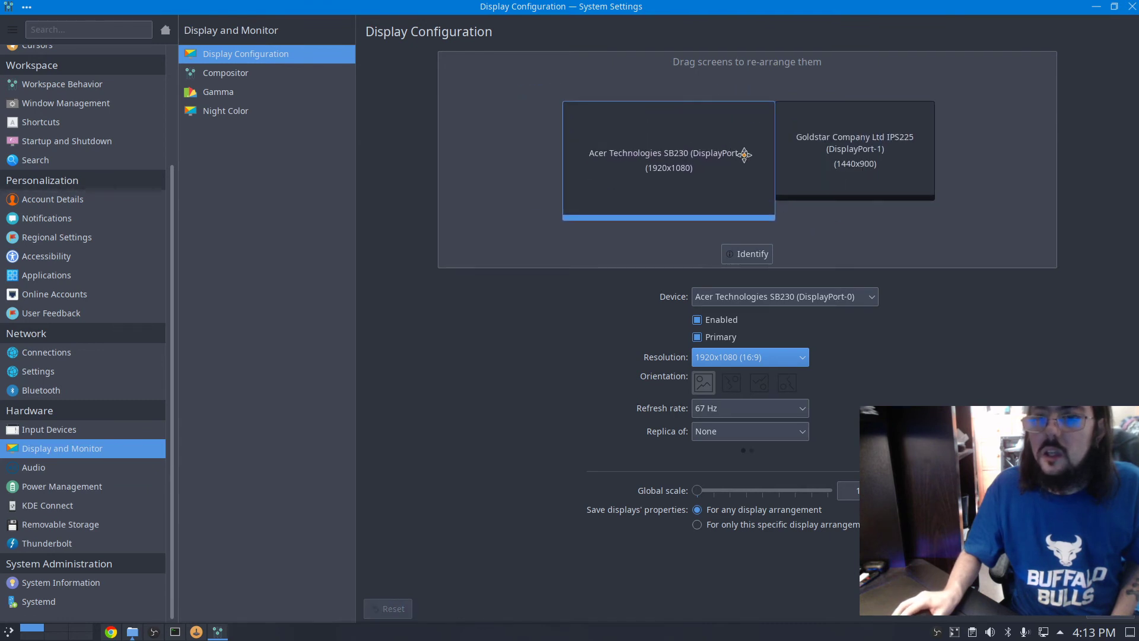
left_click(800, 154)
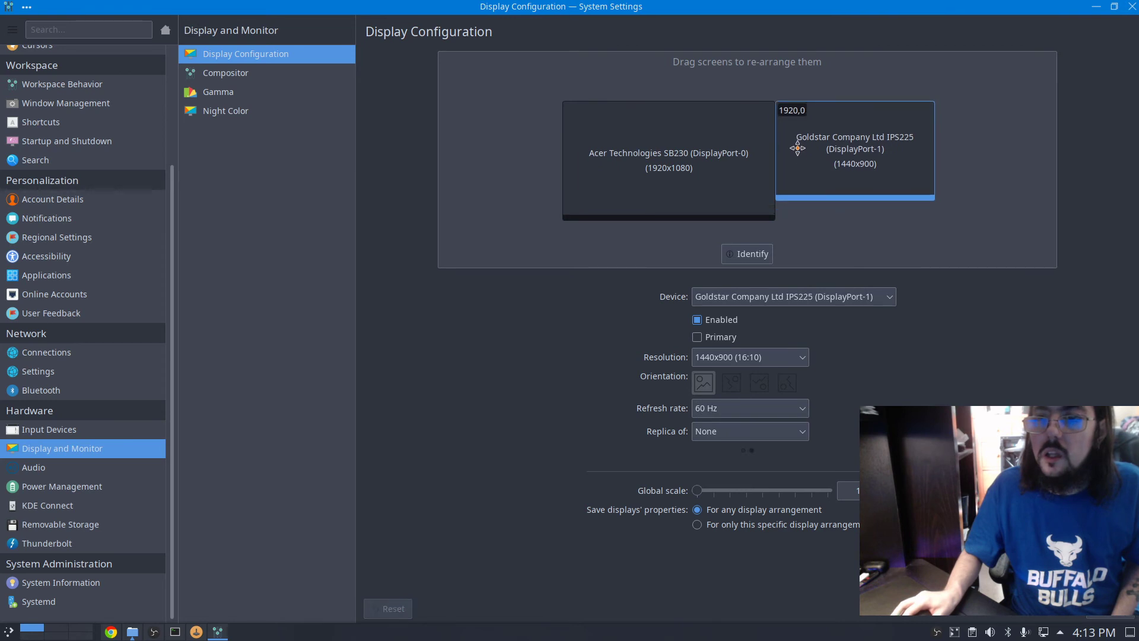
left_click(686, 157)
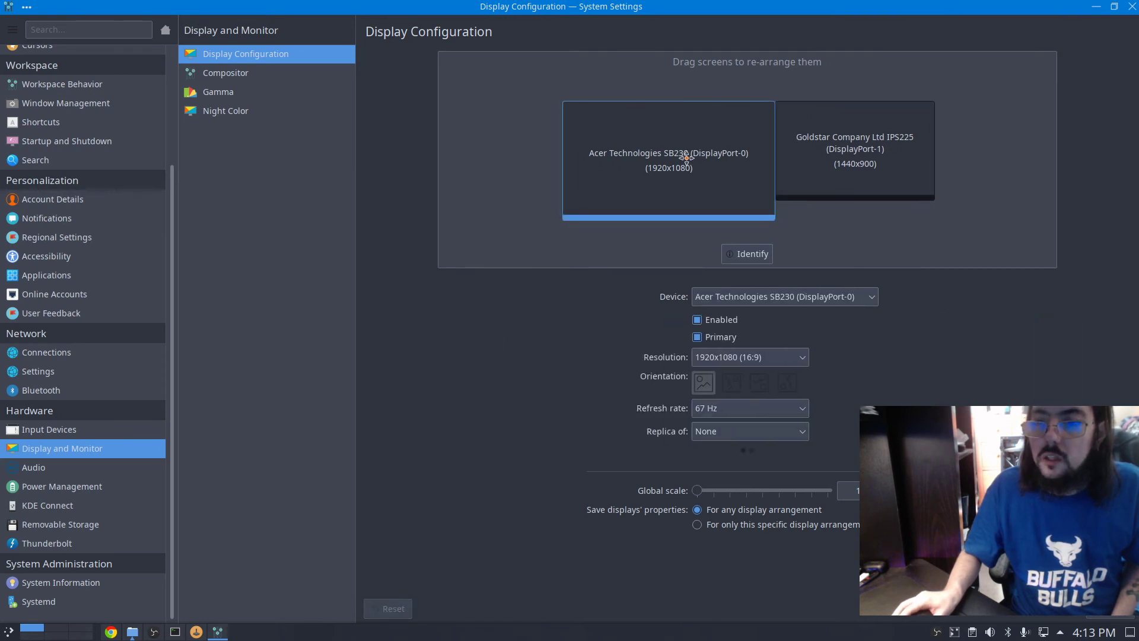
left_click(824, 155)
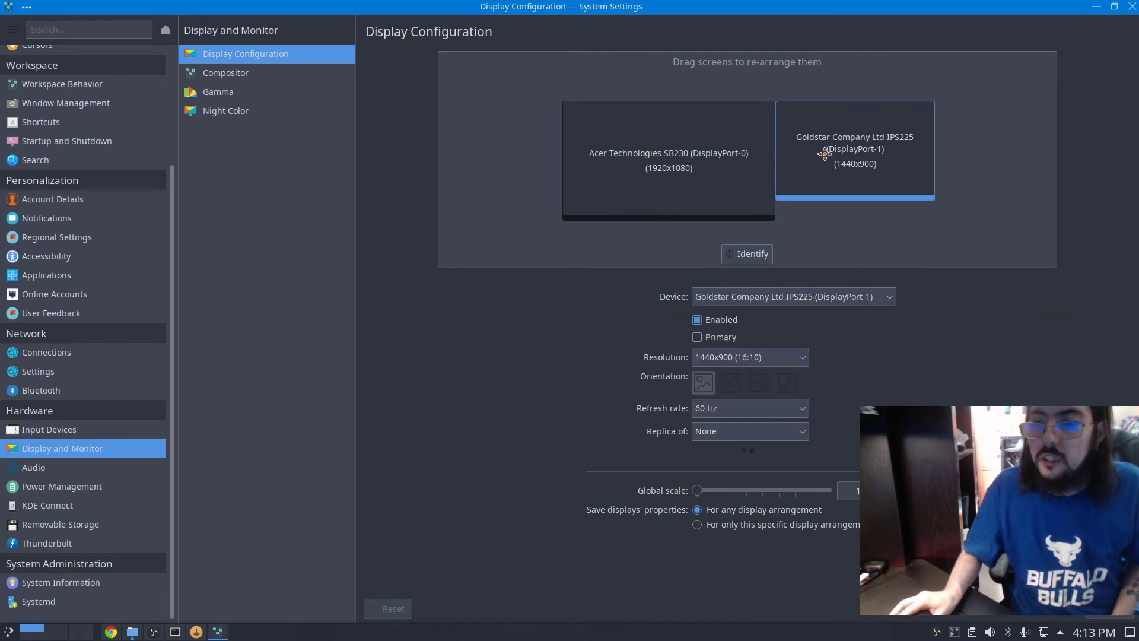
left_click(797, 359)
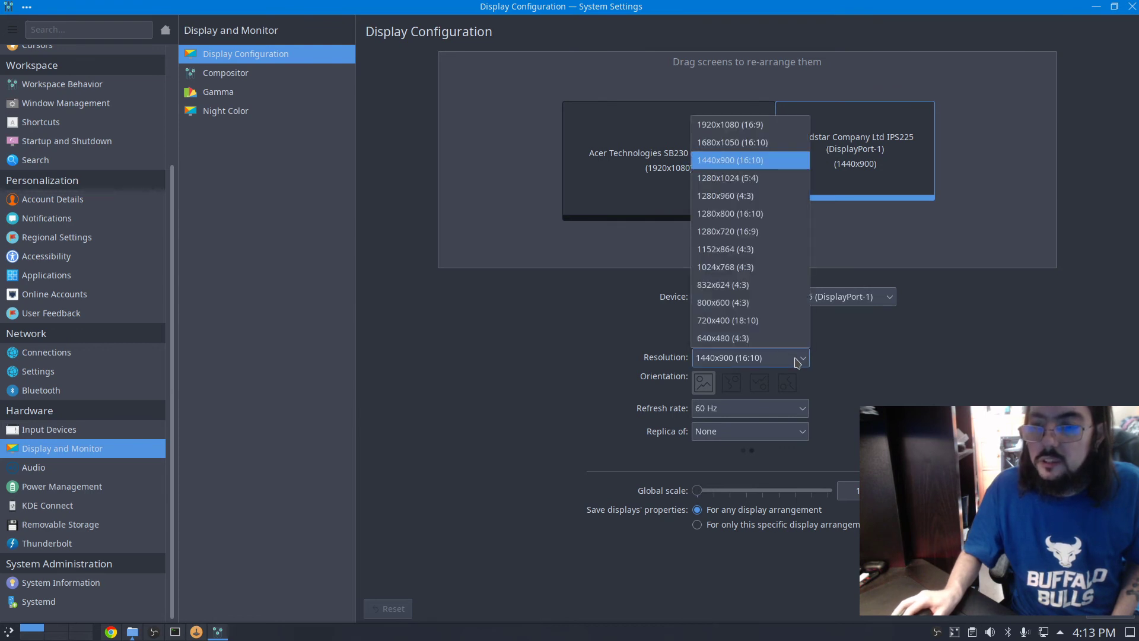
left_click(738, 125)
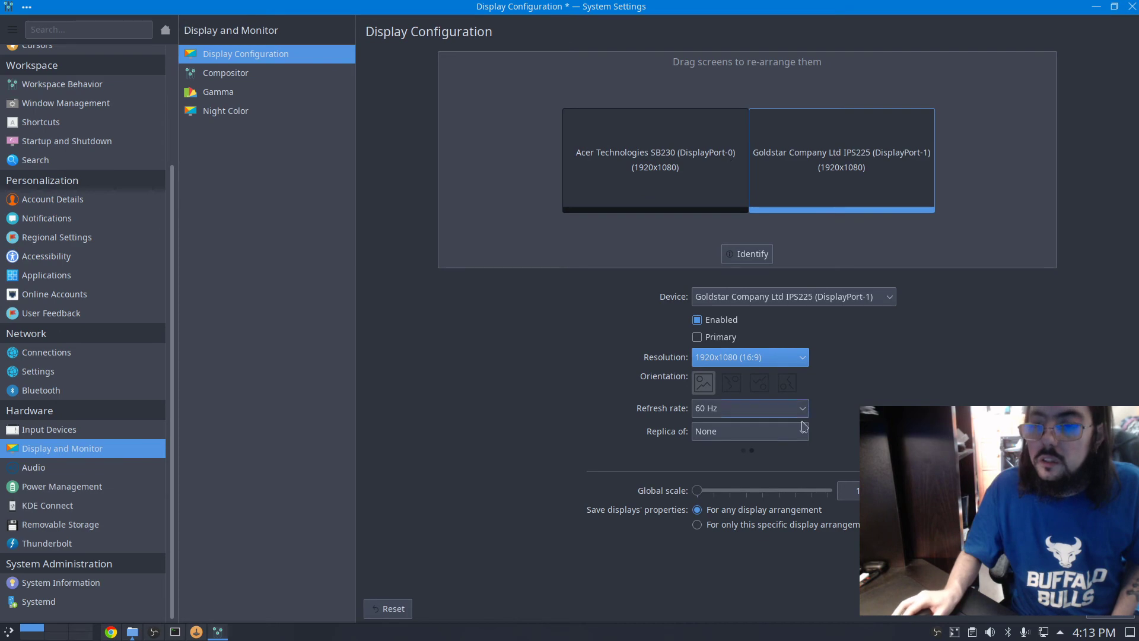
left_click(1110, 608)
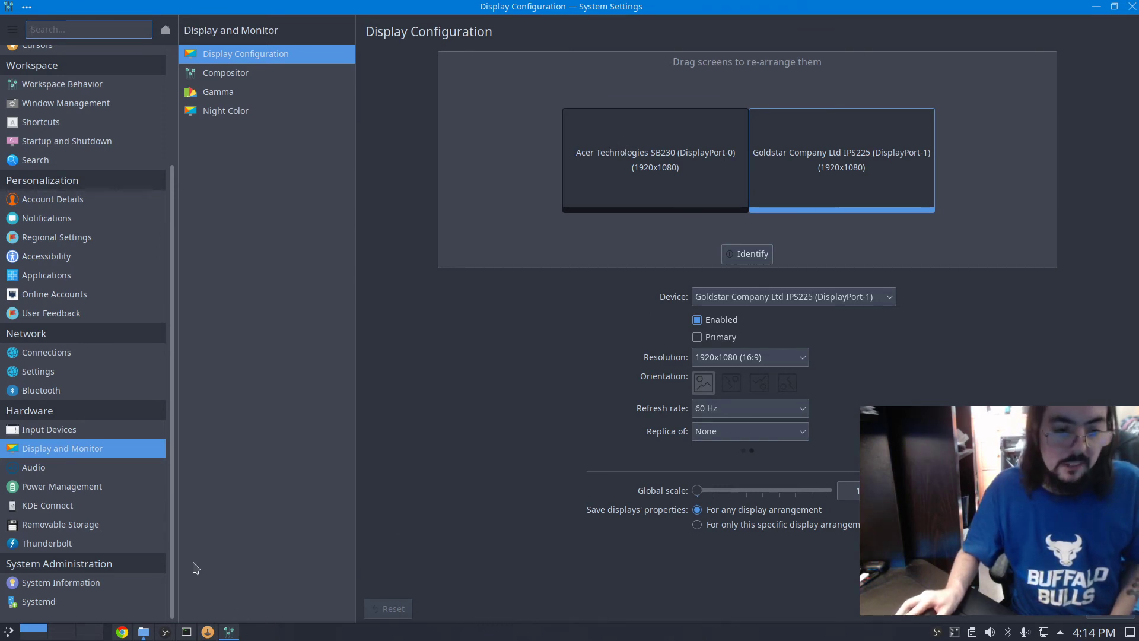
Close System Settings, bring the Lutris window fully into view, and make it taller.
left_click(1131, 7)
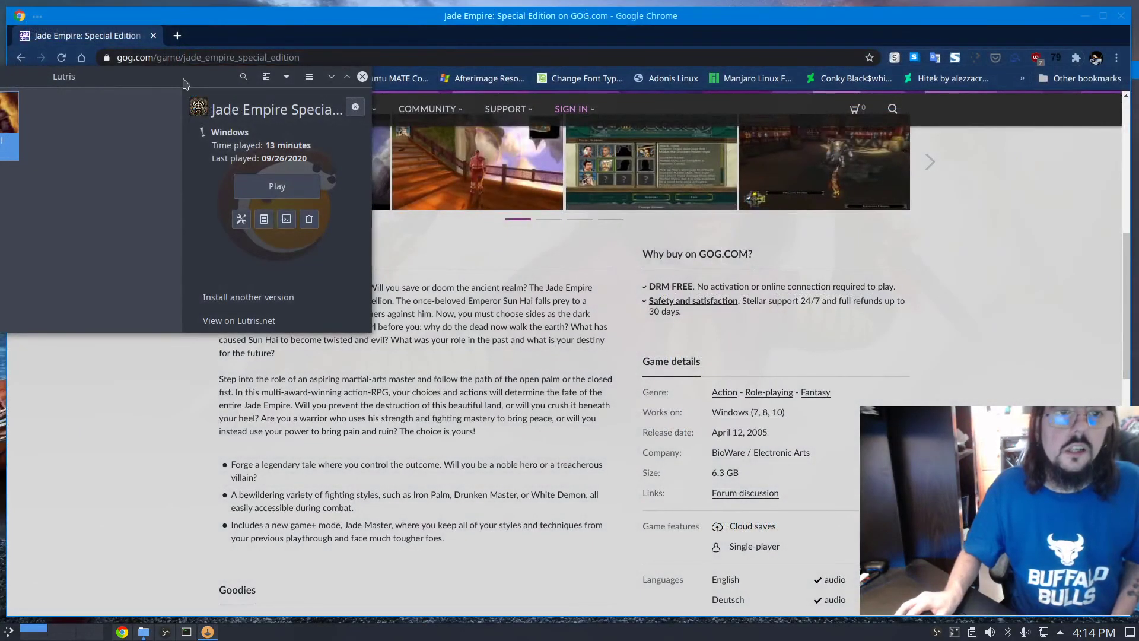
left_click_drag(184, 80, 636, 87)
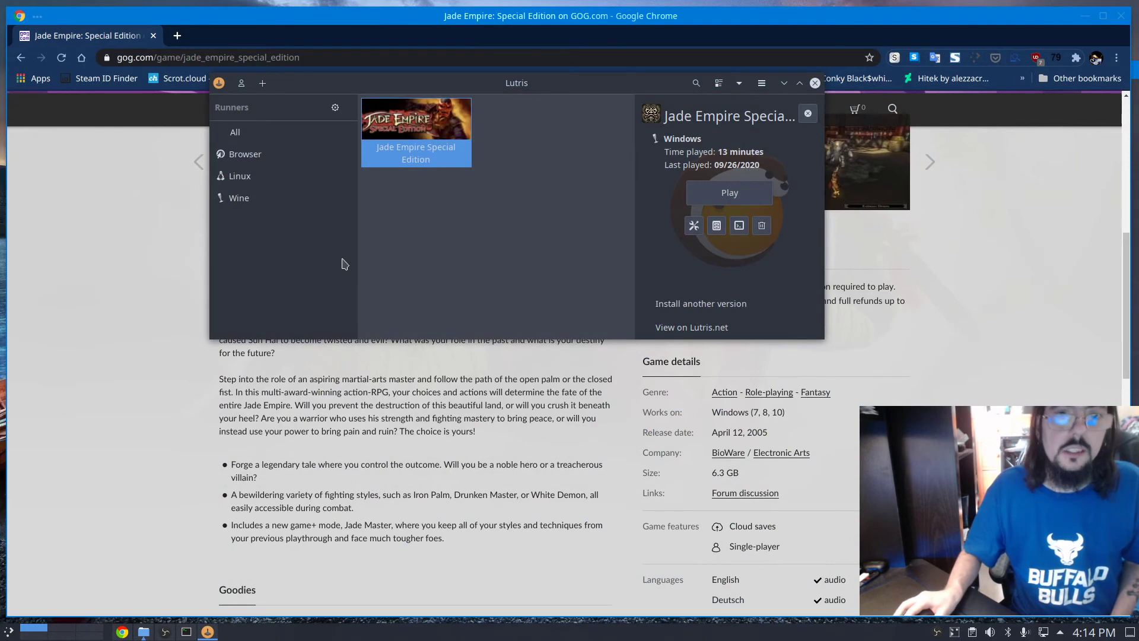
left_click_drag(208, 336, 209, 453)
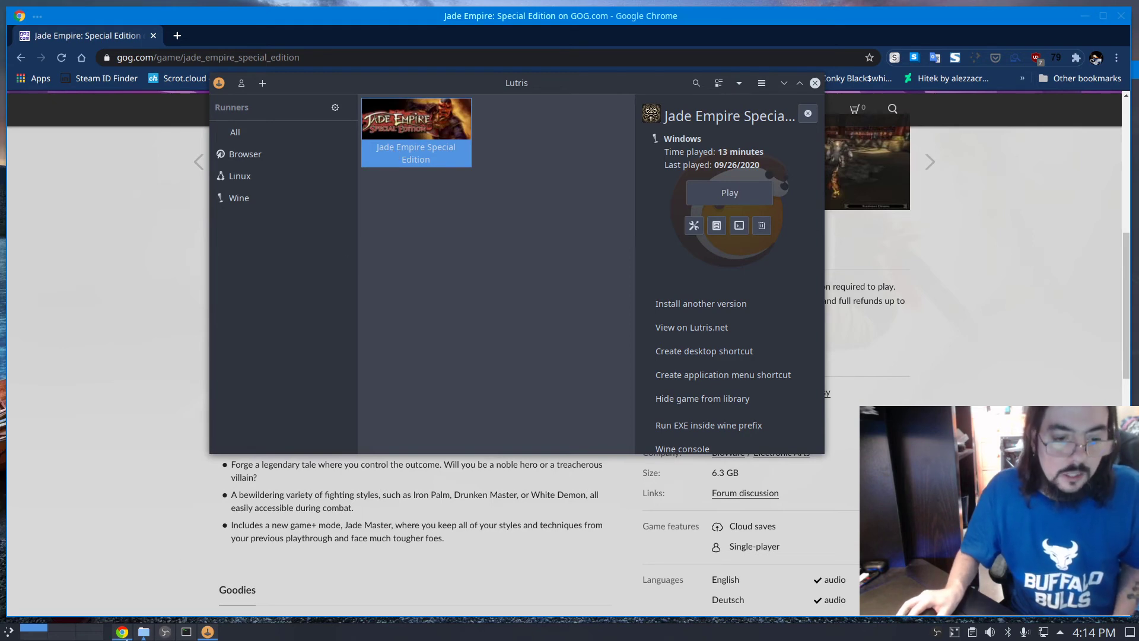
Switch to the Dolphin window at Home and go to Games/Jade Empire/drive_c/GOG Games/Jade Empire.
left_click(143, 634)
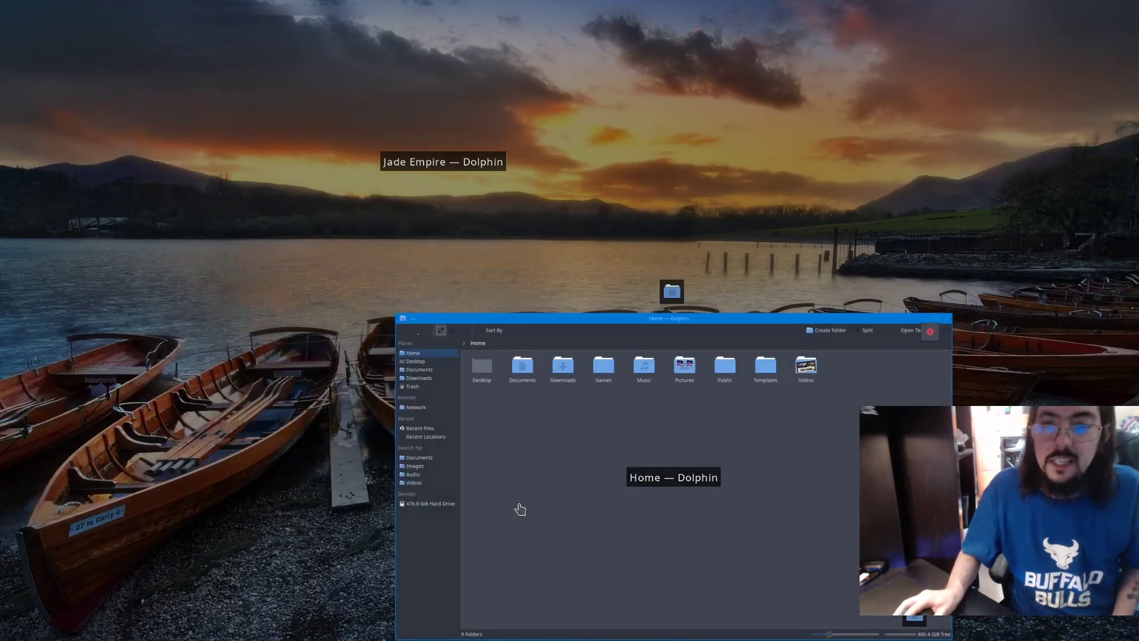
left_click(522, 509)
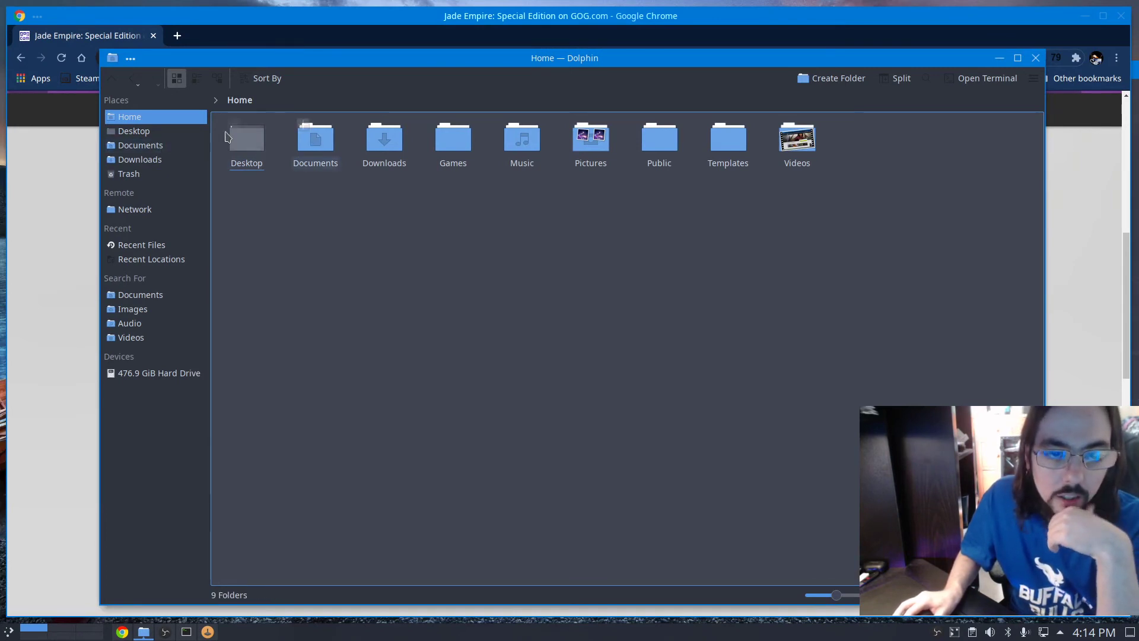
left_click(449, 146)
left_click(242, 145)
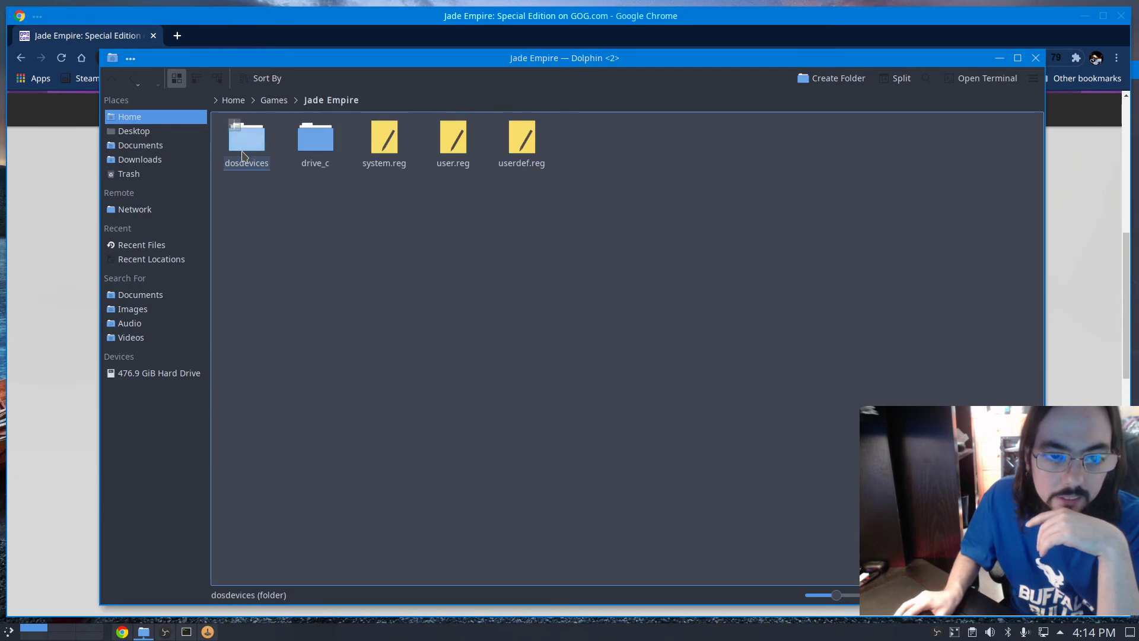
left_click(319, 148)
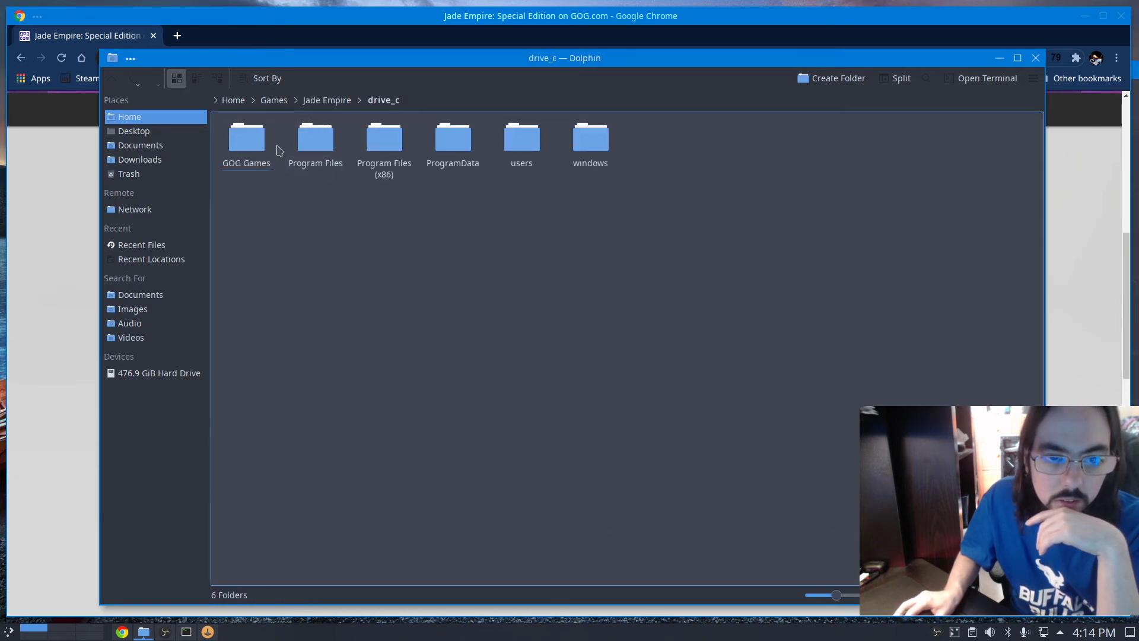
left_click(238, 153)
left_click(245, 146)
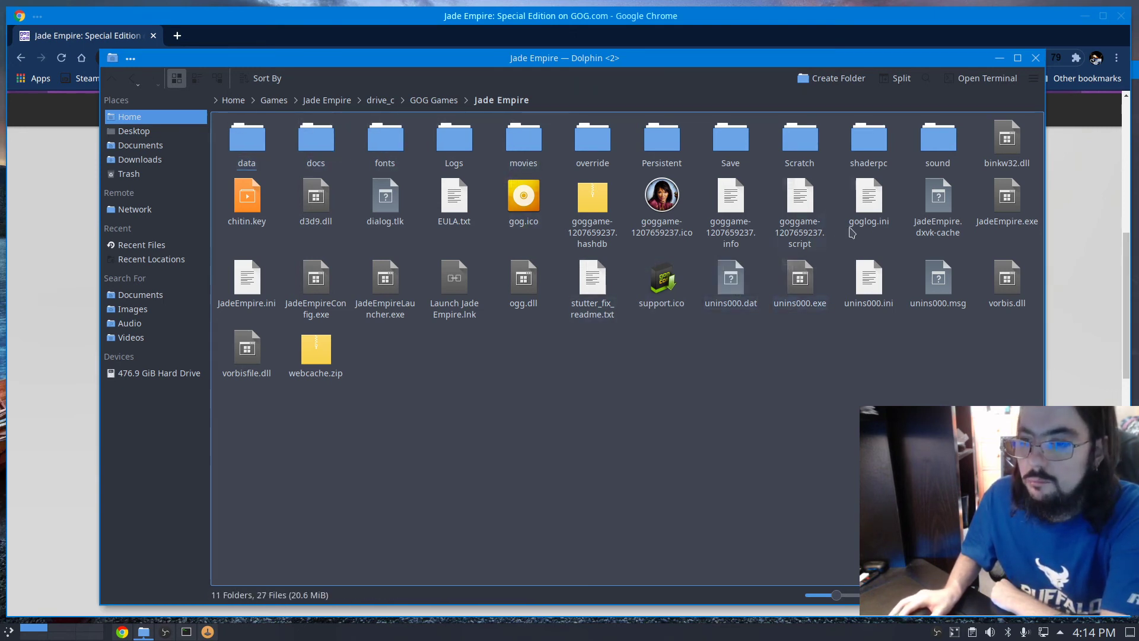
Open JadeEmpire.ini with Kate and enlarge the editor window.
right_click(243, 301)
mouse_move(327, 325)
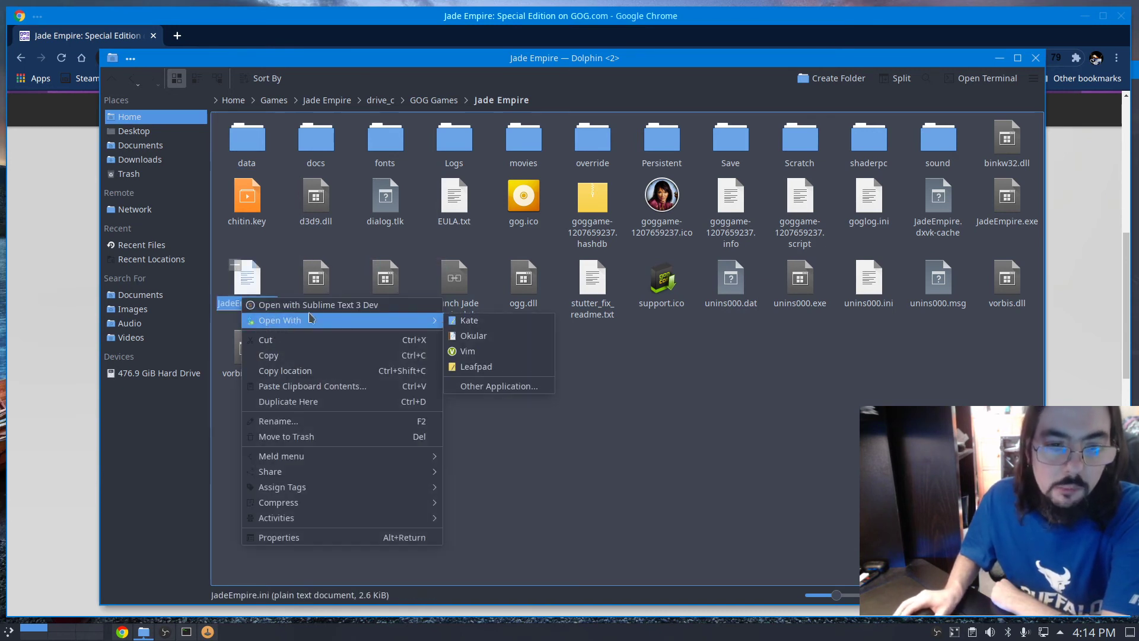
left_click(465, 320)
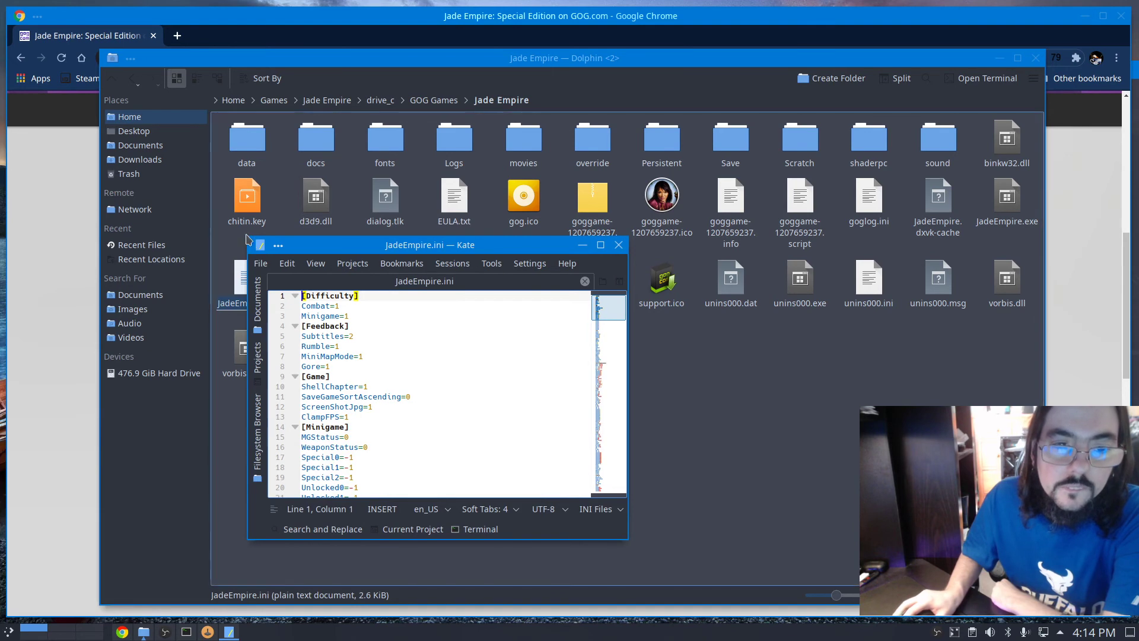
left_click_drag(246, 233, 99, 49)
Look through all sections of JadeEmpire.ini, from Difficulty to Cutscene, including the Render resolution entries.
scroll(213, 294, "down", 11)
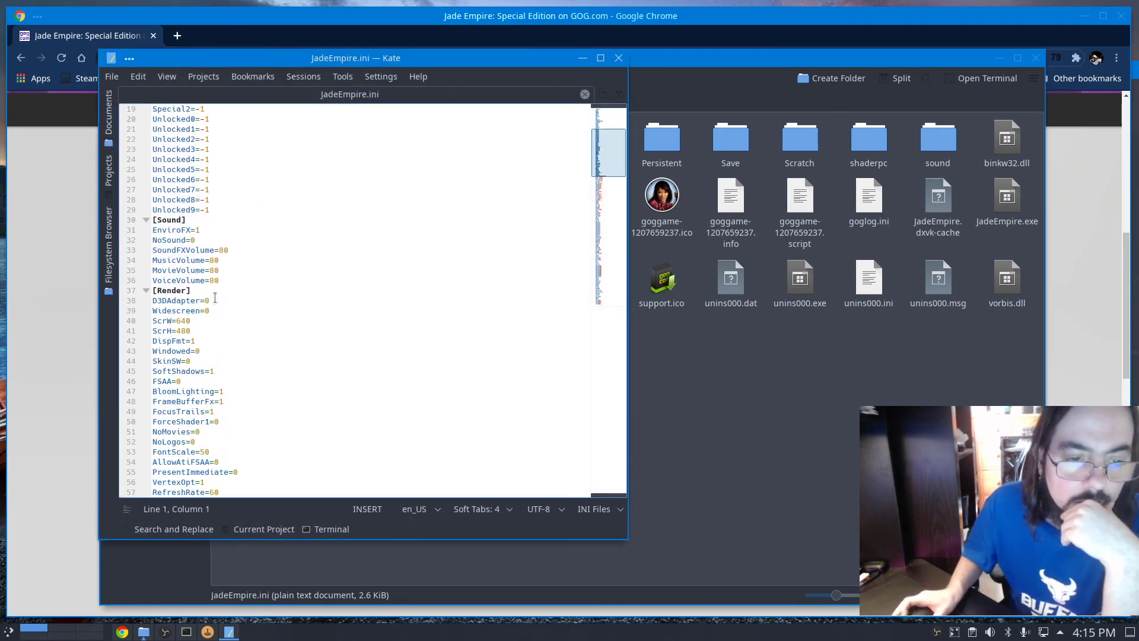
scroll(215, 297, "down", 8)
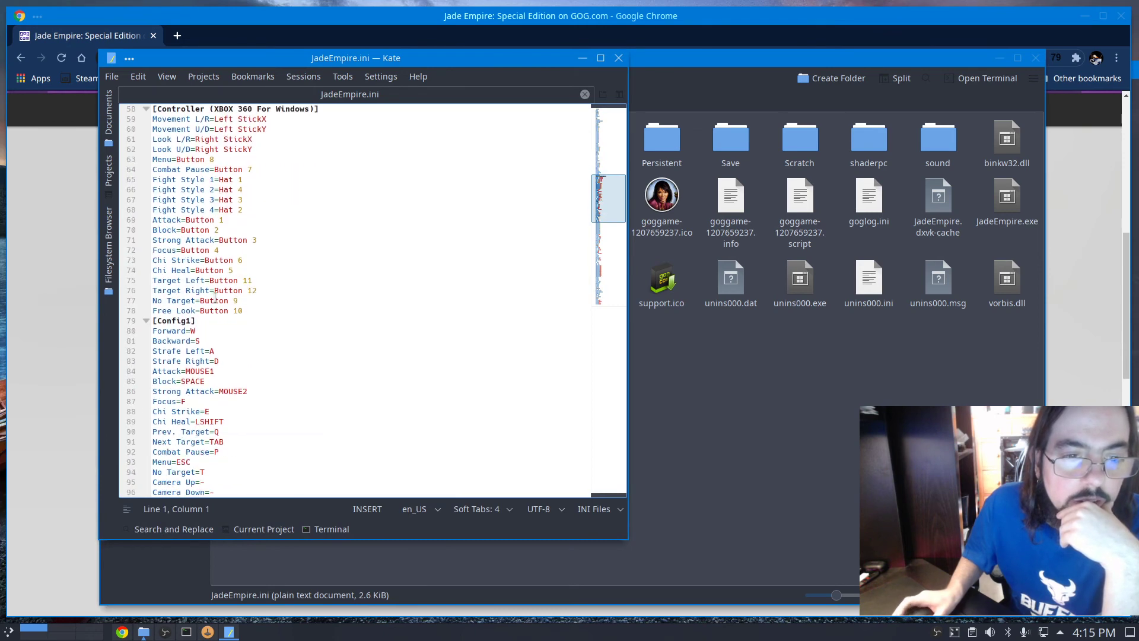
scroll(215, 298, "down", 13)
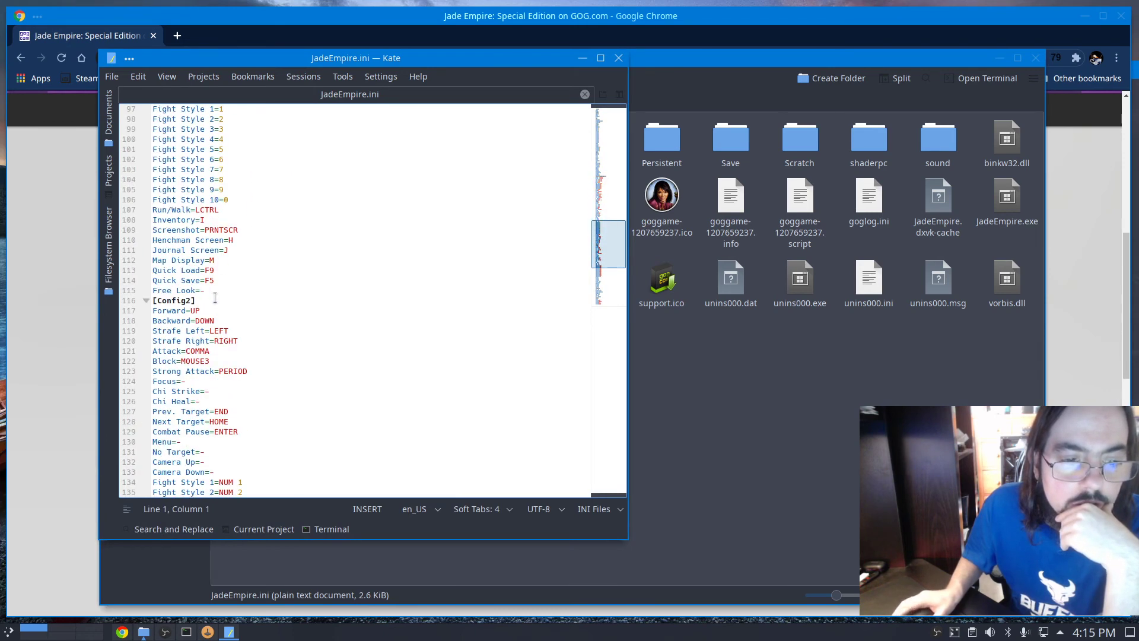
scroll(215, 298, "down", 11)
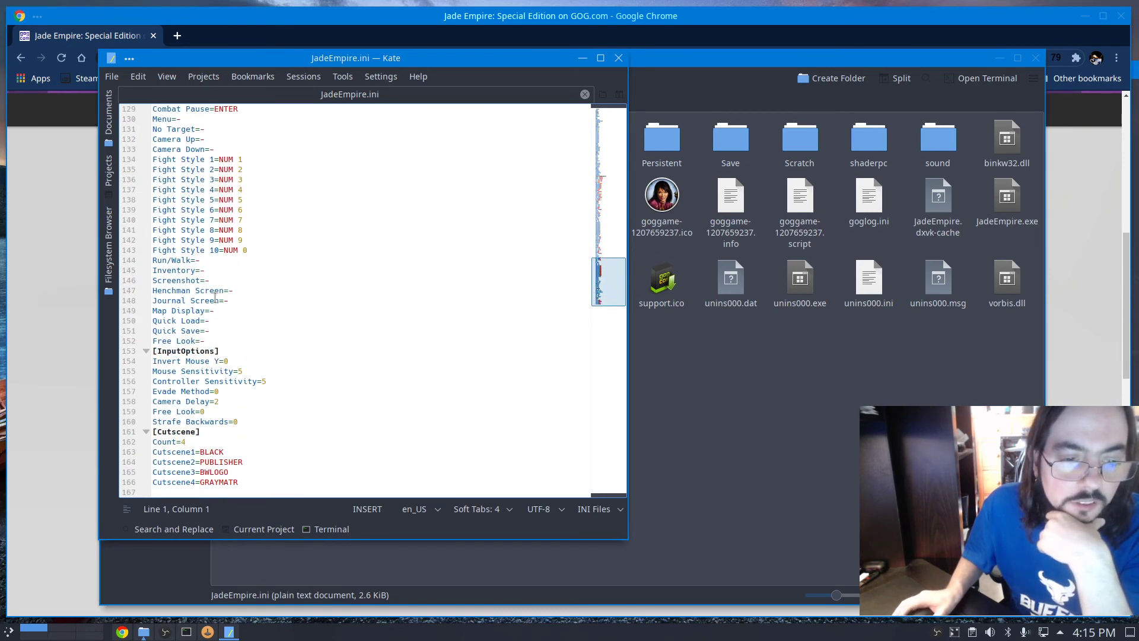
scroll(572, 376, "up", 18)
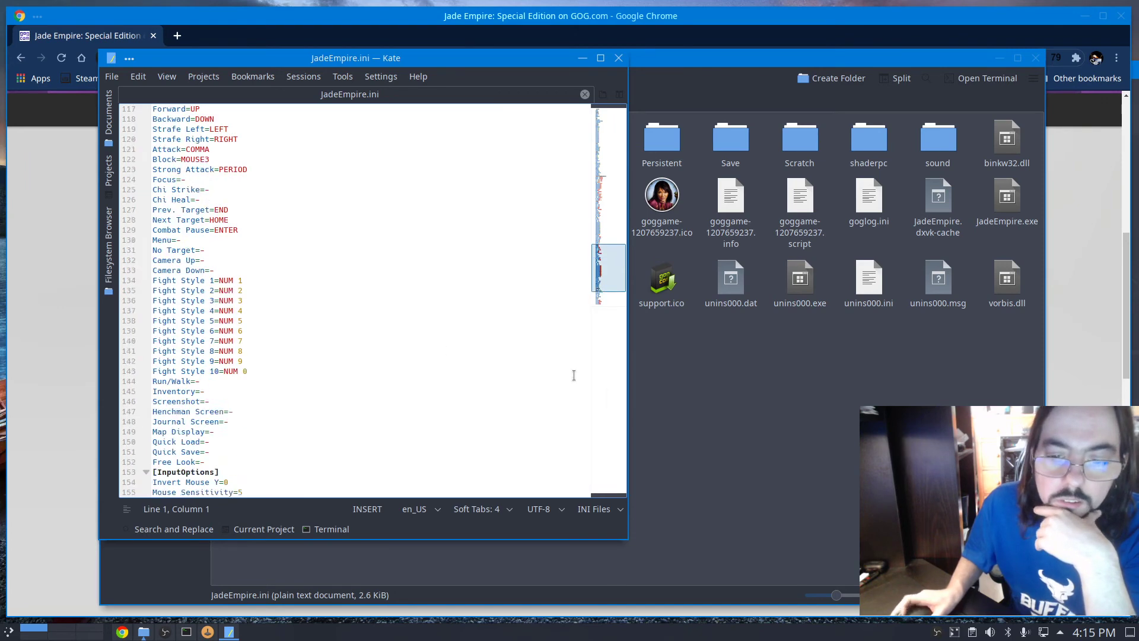
scroll(381, 239, "up", 6)
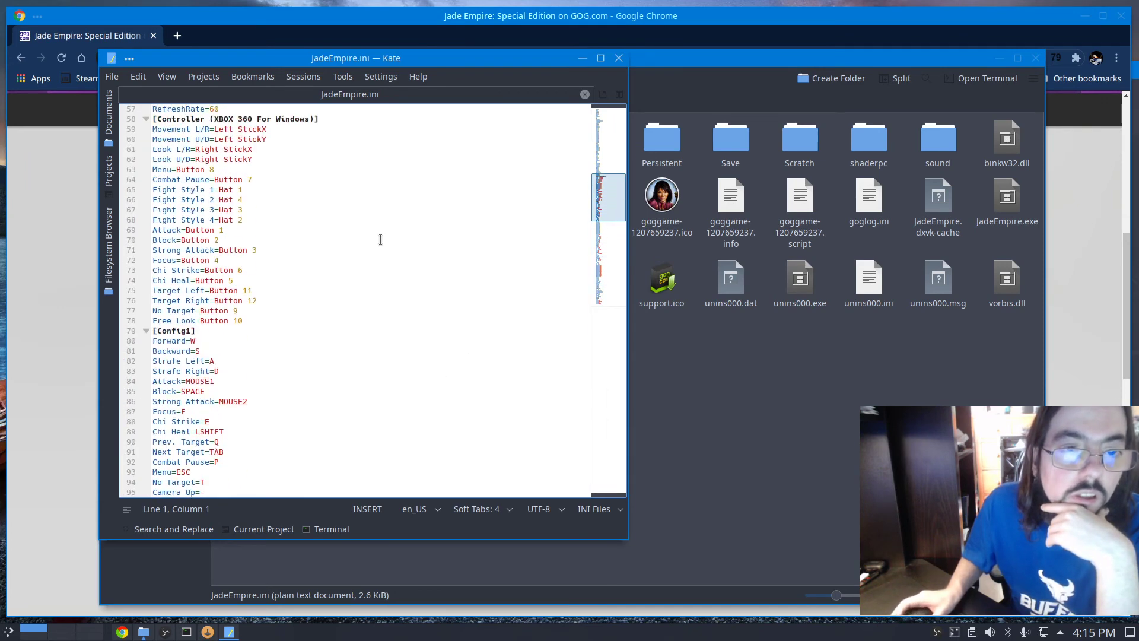
scroll(380, 239, "up", 19)
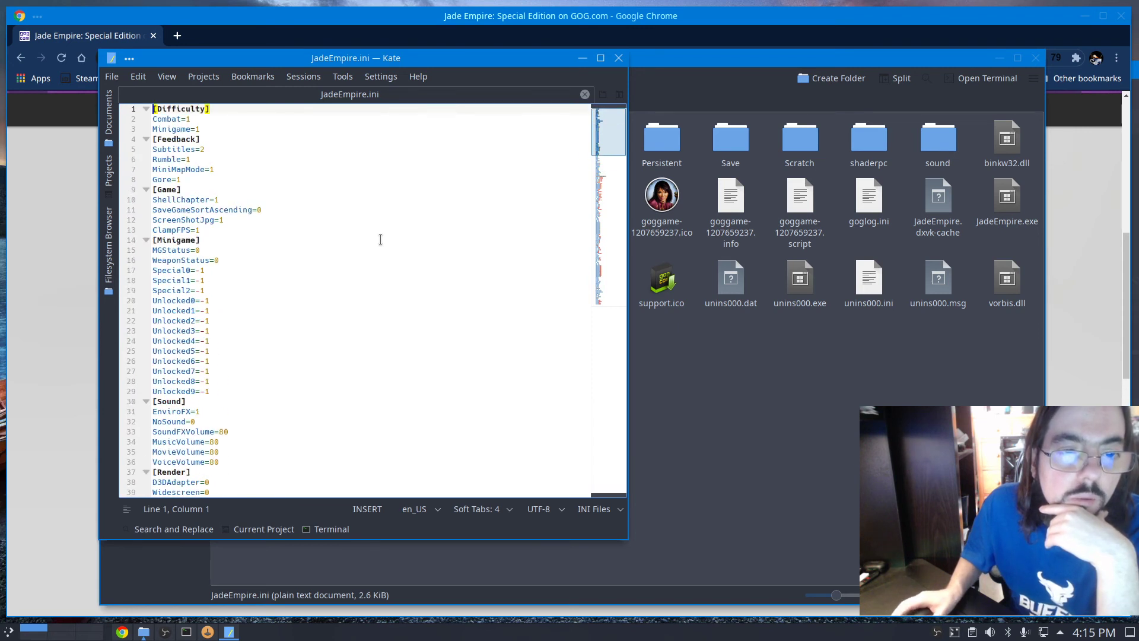
scroll(380, 239, "down", 4)
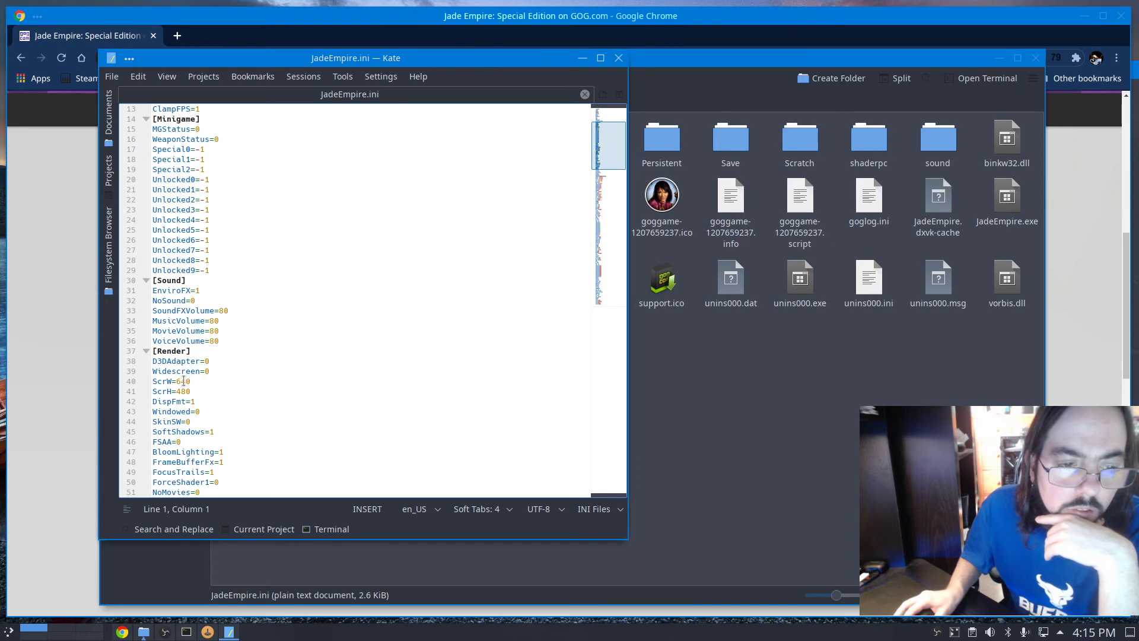
scroll(258, 392, "down", 5)
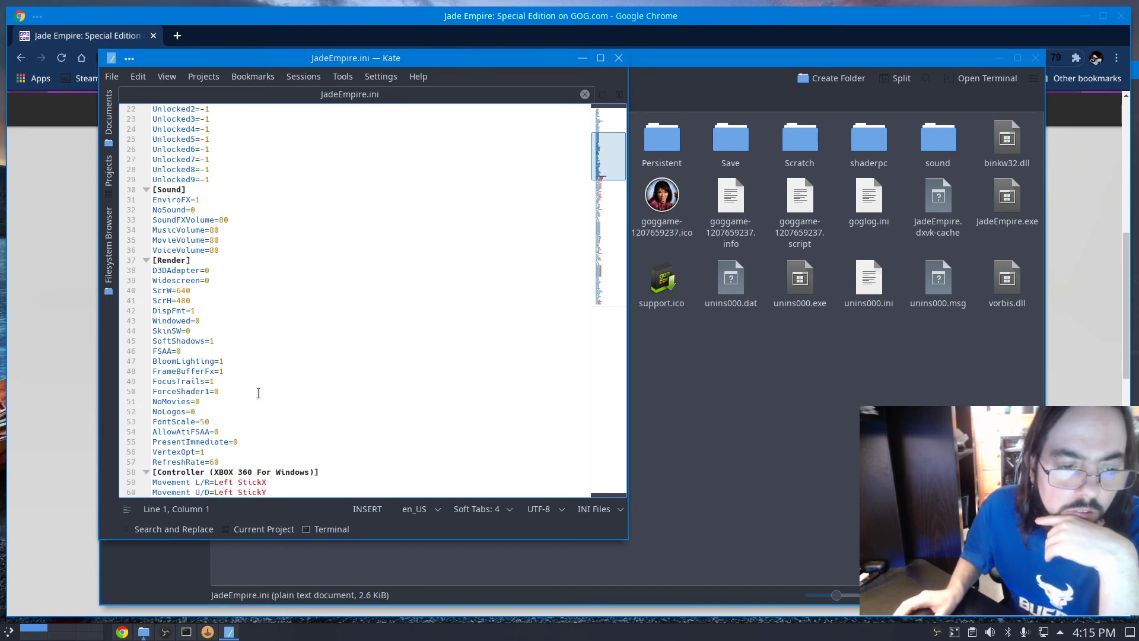
scroll(254, 392, "down", 11)
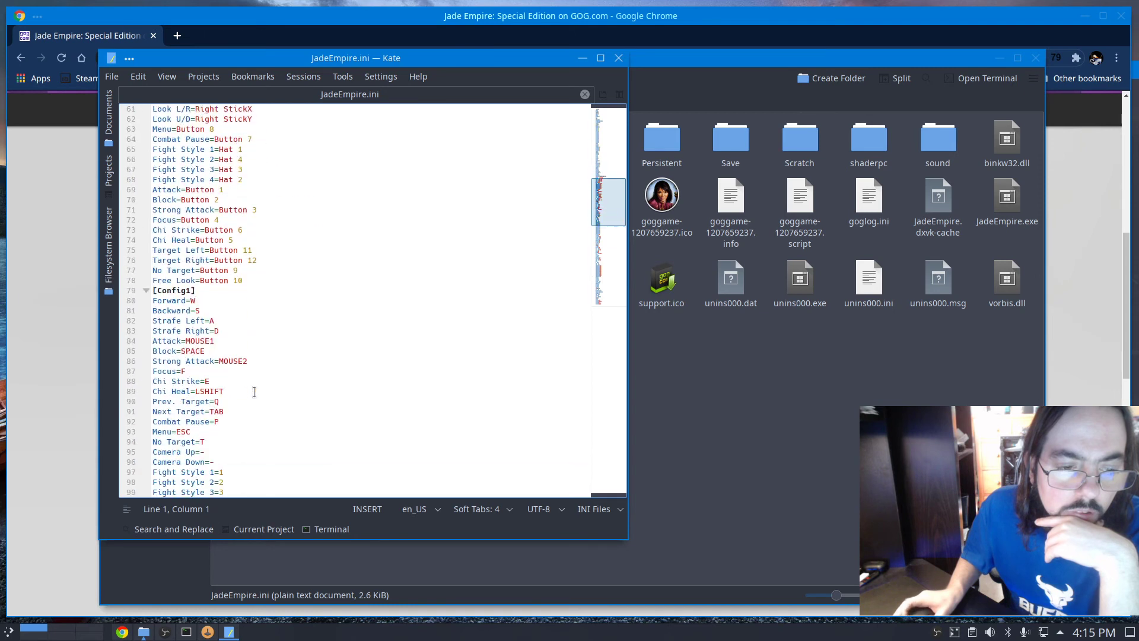
scroll(254, 391, "down", 16)
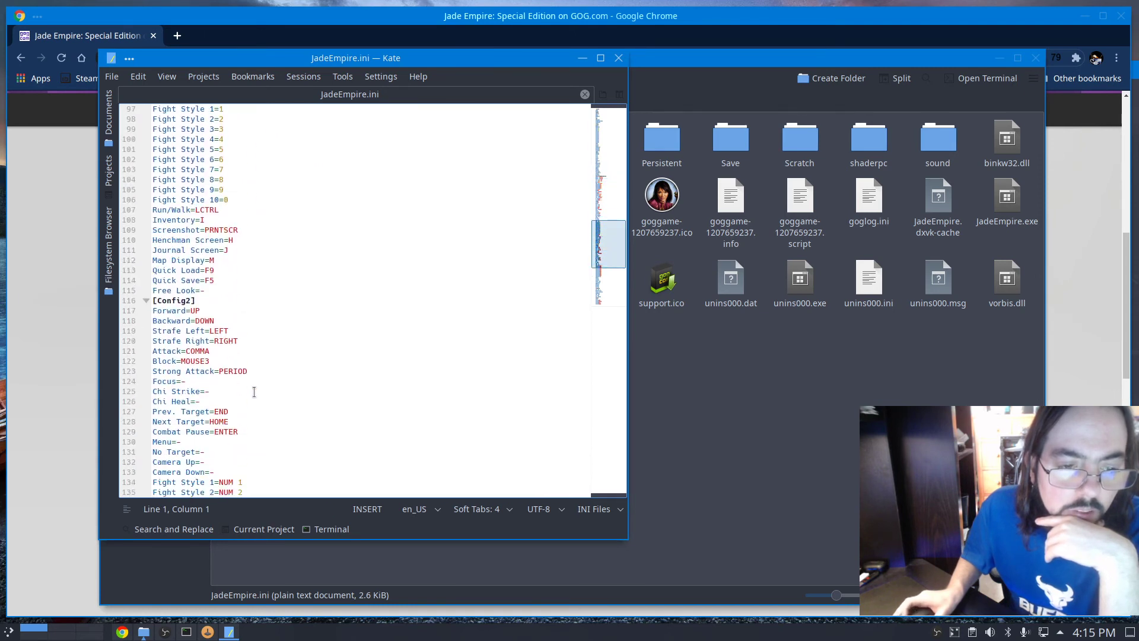
scroll(254, 392, "down", 7)
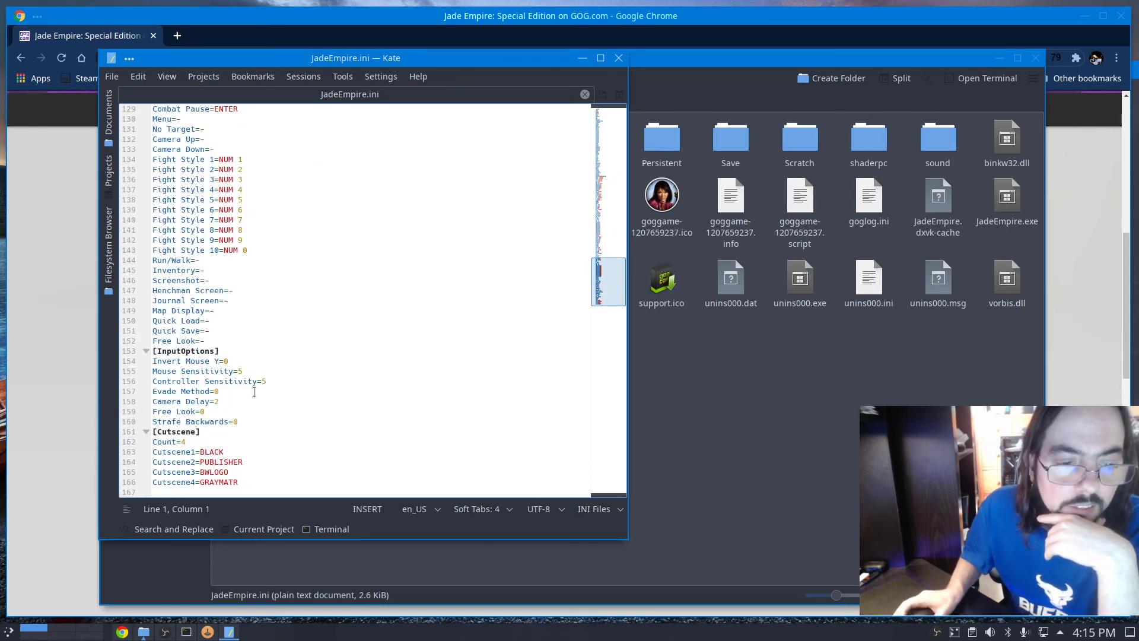
In the Render section of JadeEmpire.ini, set ScrW to 1920 and ScrH to 1080, and save the file.
scroll(257, 264, "up", 20)
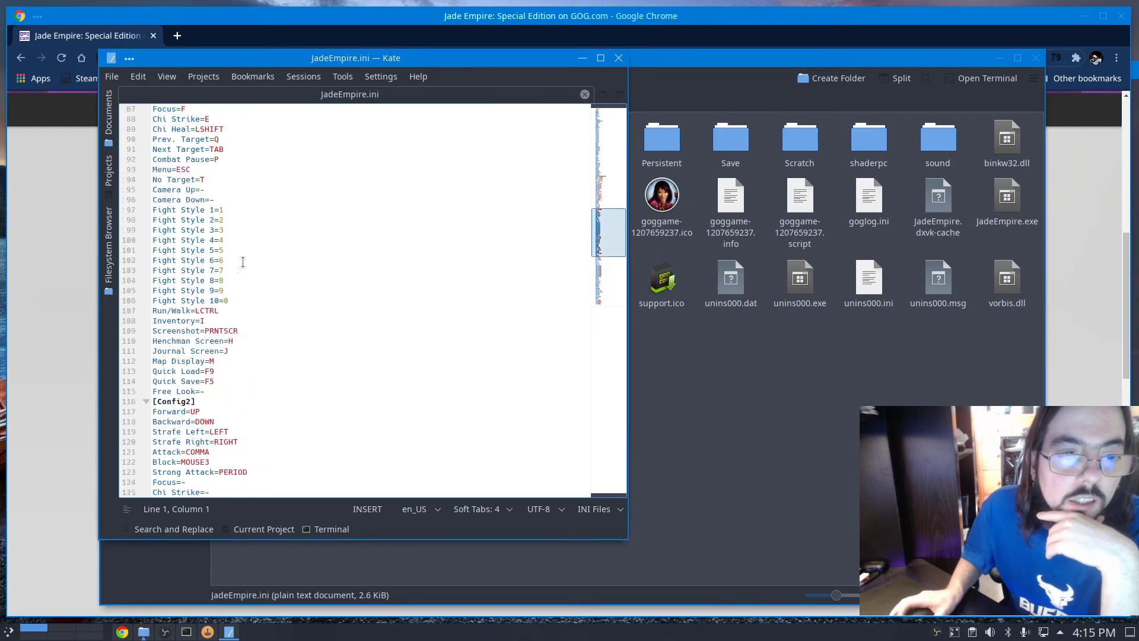
scroll(242, 261, "up", 11)
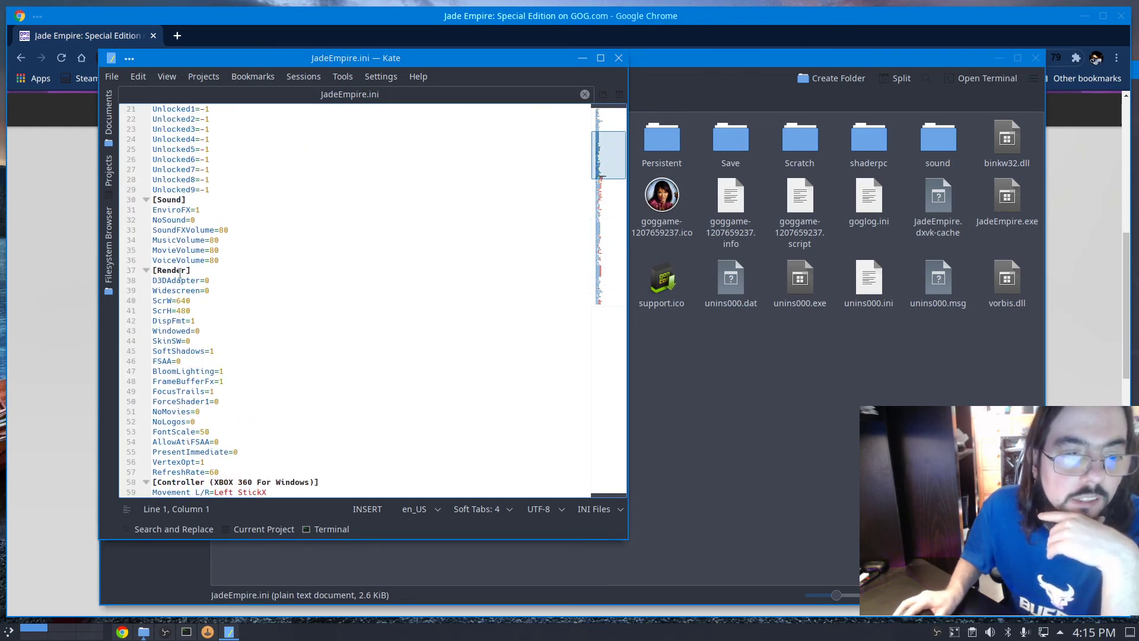
double_click(184, 301)
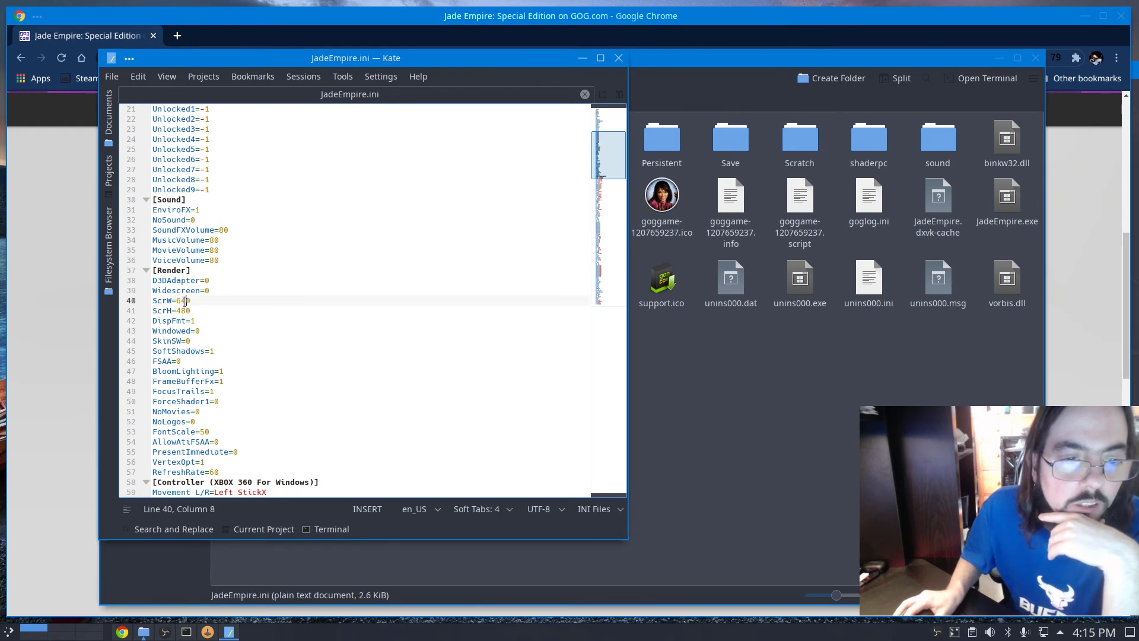
type("192")
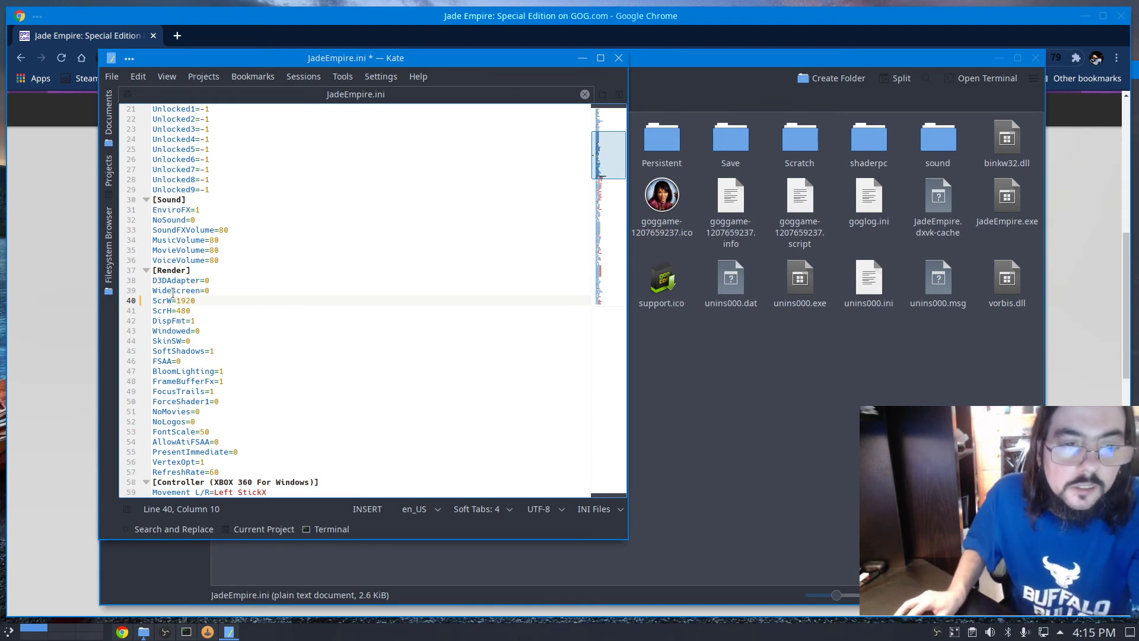
double_click(187, 311)
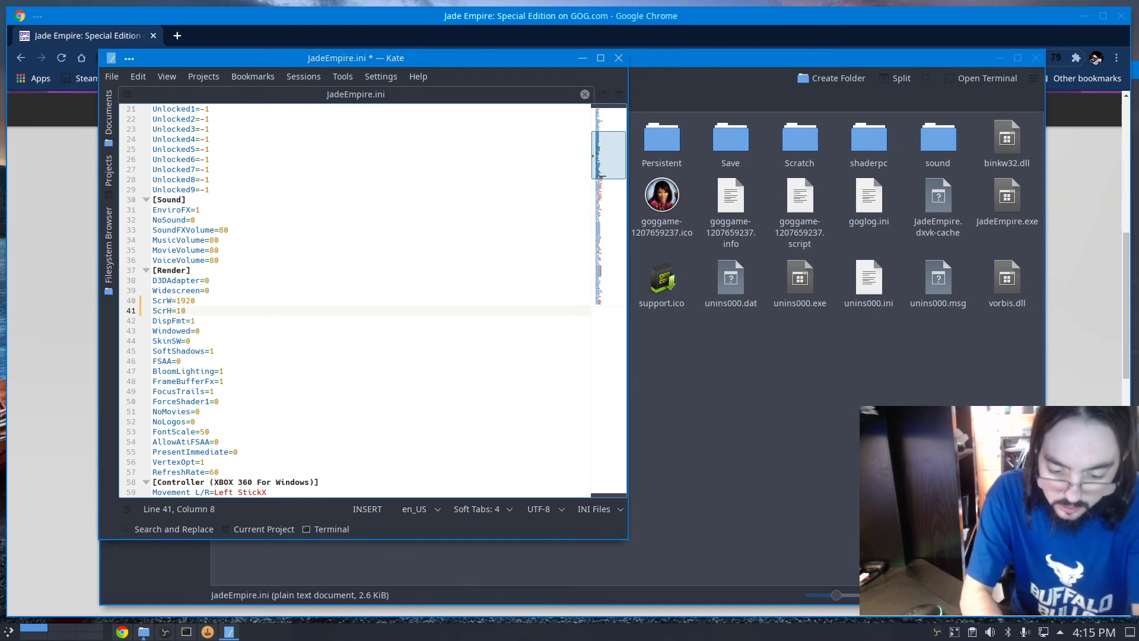
left_click(162, 300)
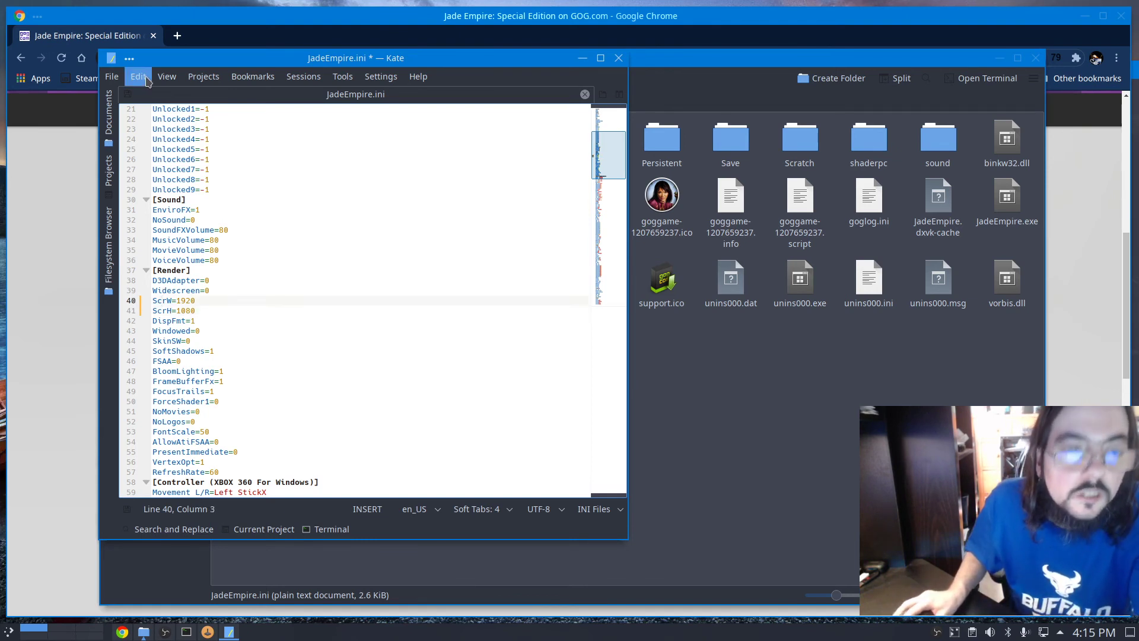
left_click(116, 77)
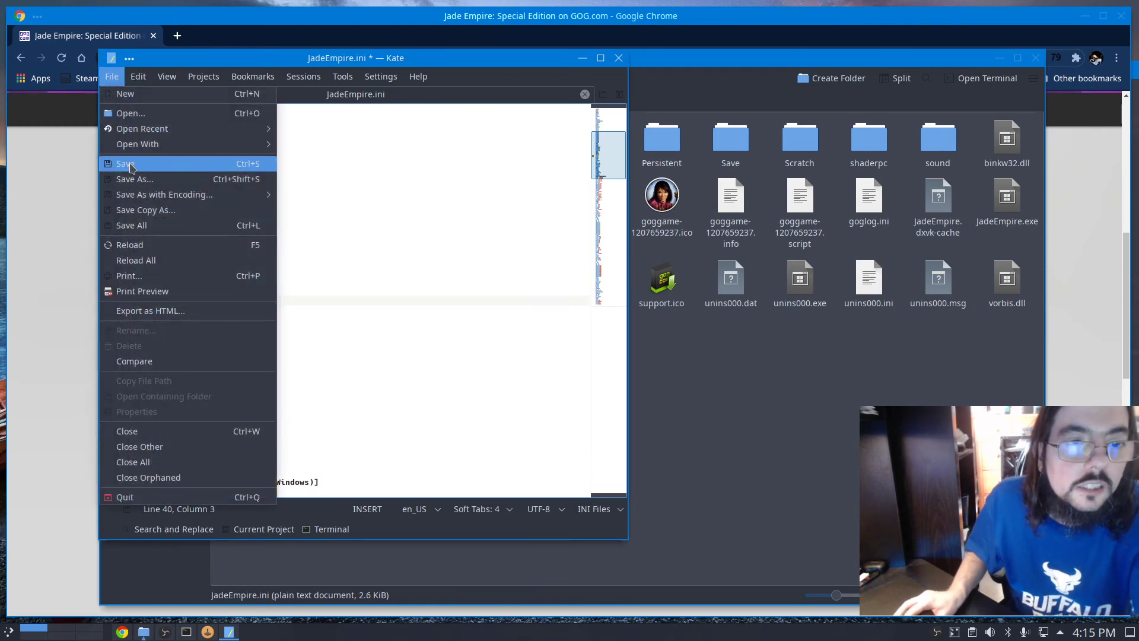
left_click(132, 167)
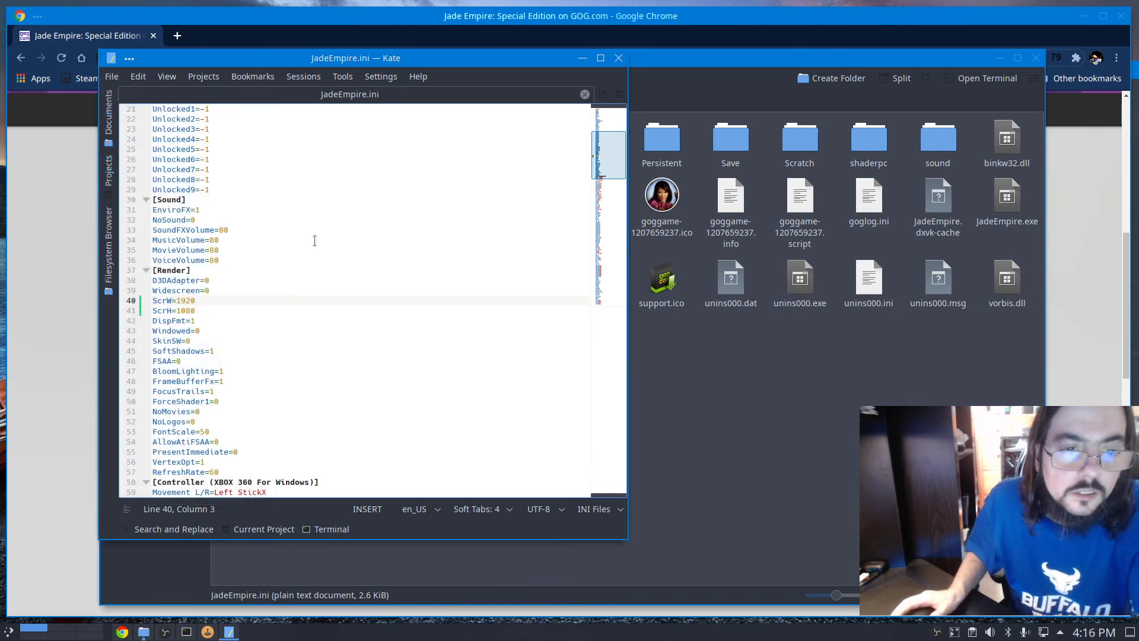
Minimize the Kate and Dolphin windows and close Lutris.
left_click(583, 59)
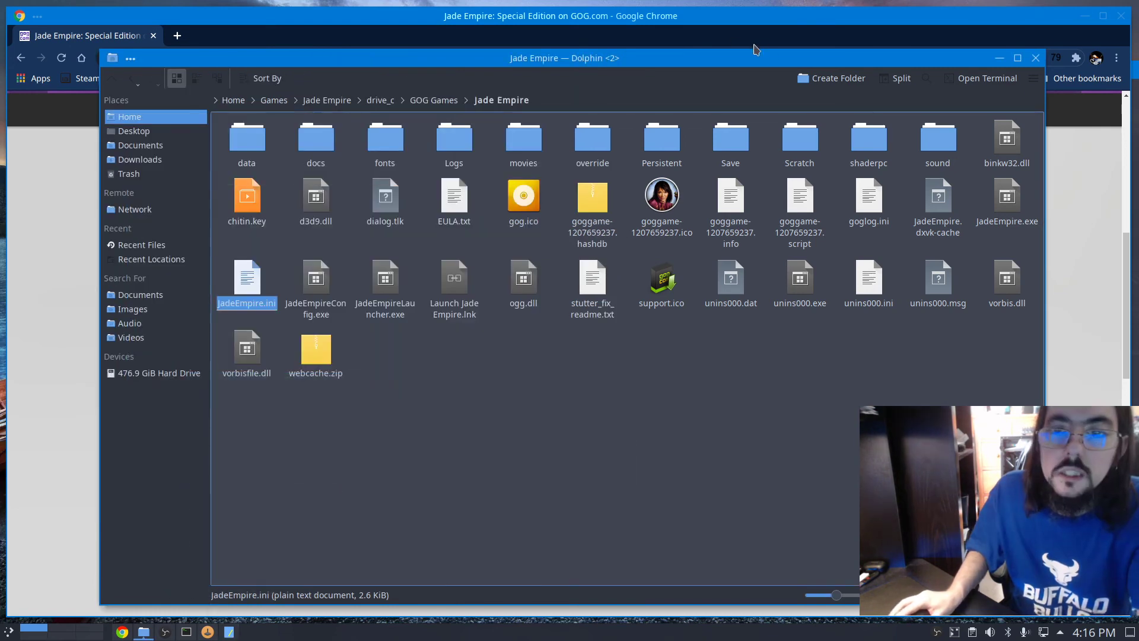
left_click(1000, 58)
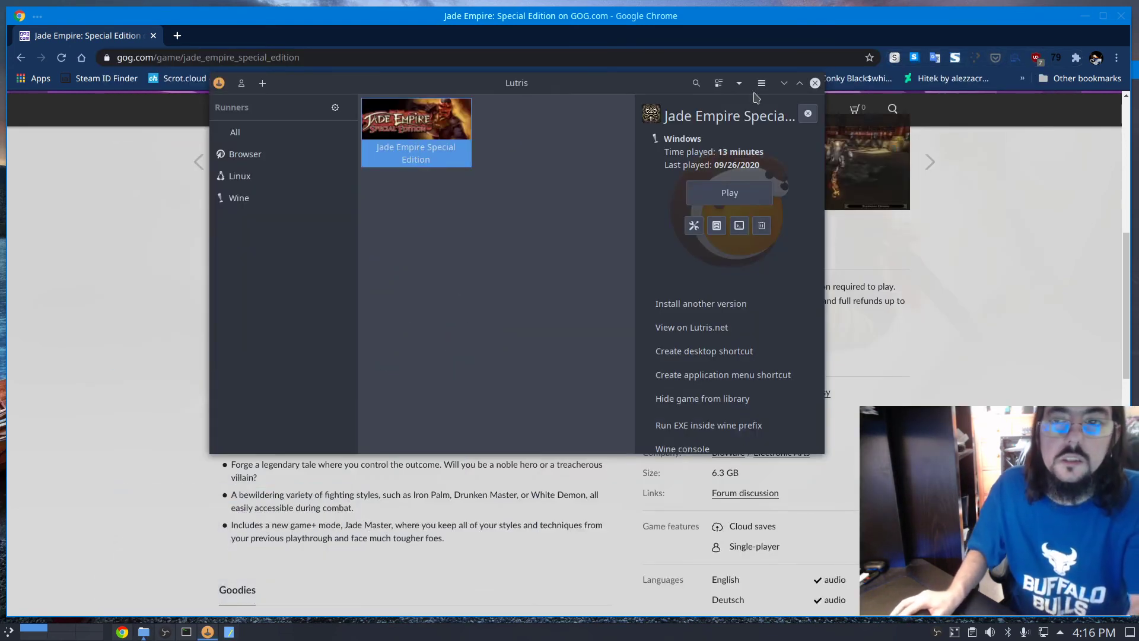
left_click(815, 83)
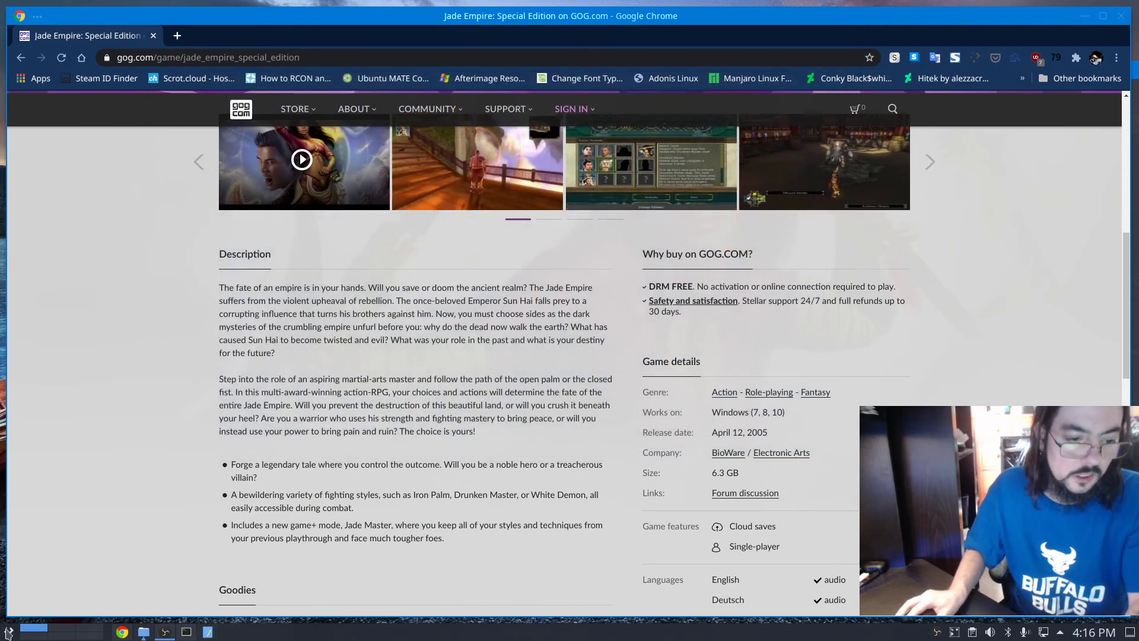
Relaunch Lutris and start Jade Empire Special Edition from its library.
left_click(8, 631)
type("l")
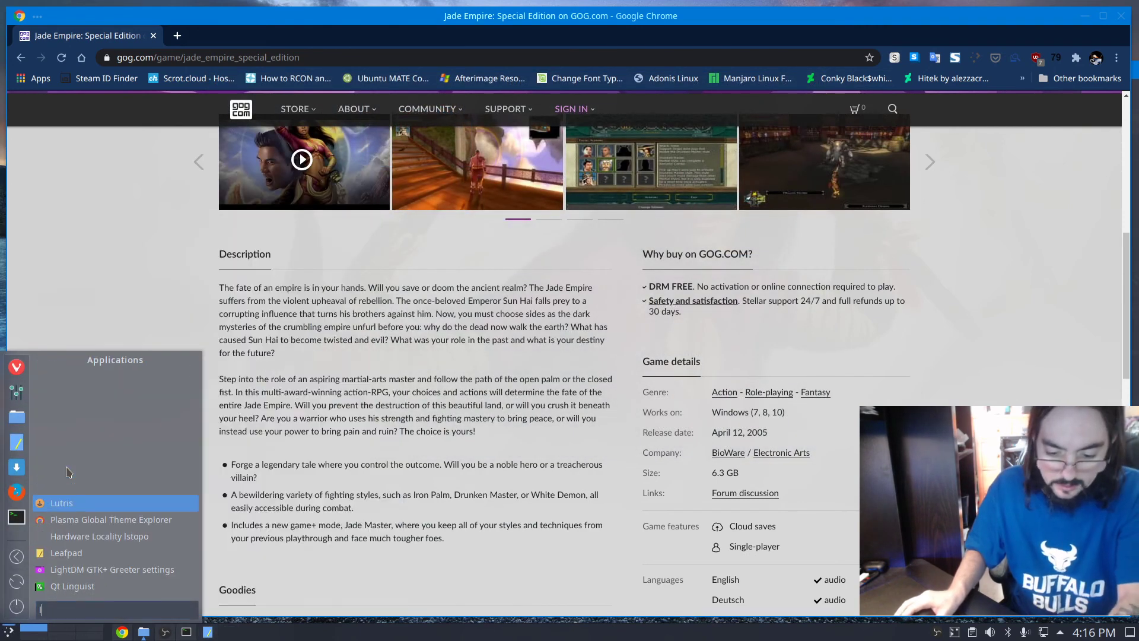
type("u")
left_click(69, 586)
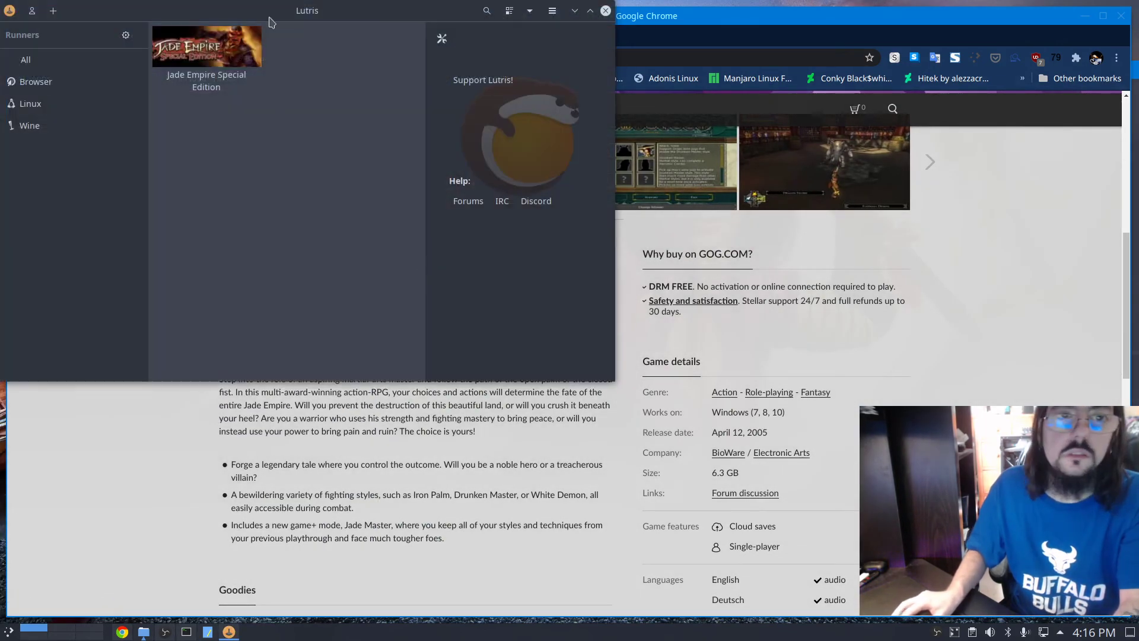
left_click_drag(270, 17, 522, 100)
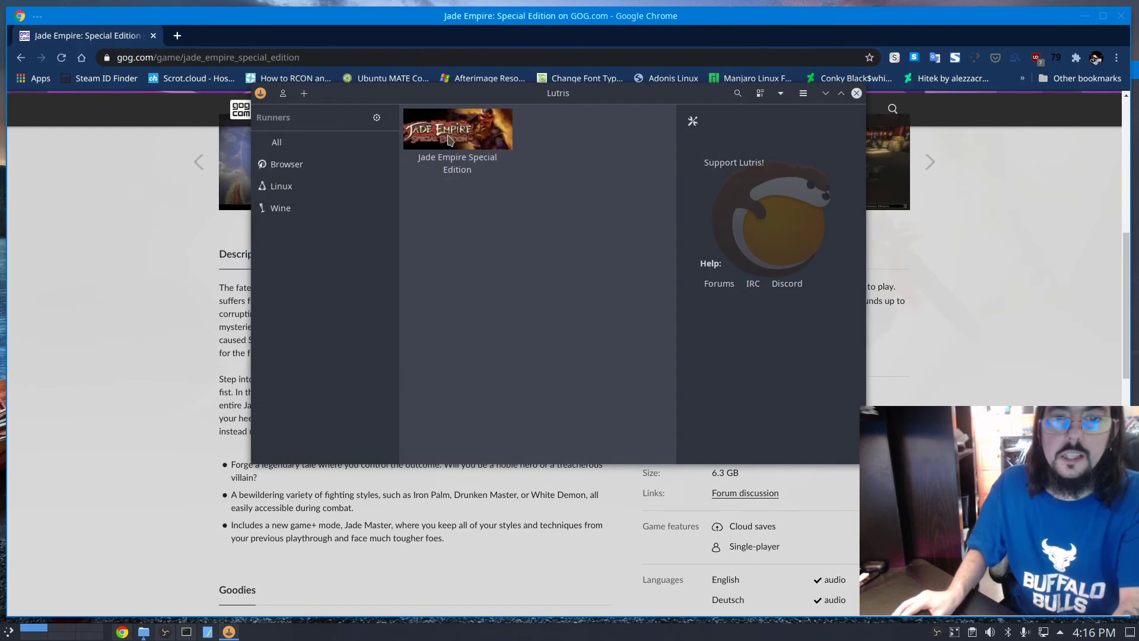
right_click(449, 139)
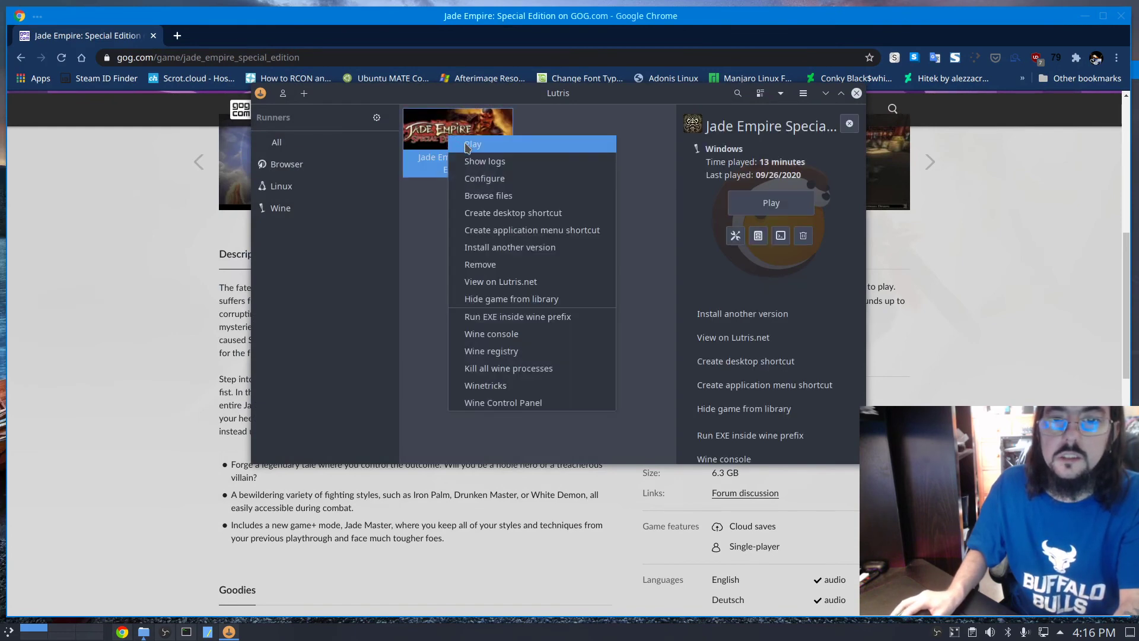
left_click(468, 146)
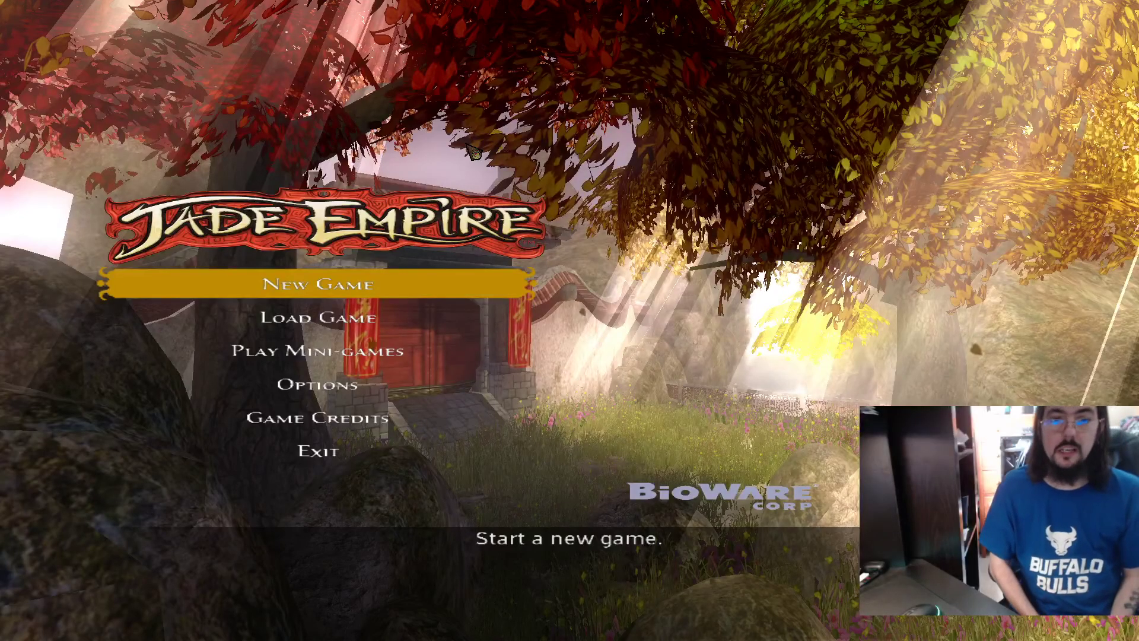
Check the resolution in the game's Video Settings under Options, and return to the main menu.
key("Down")
key("Up")
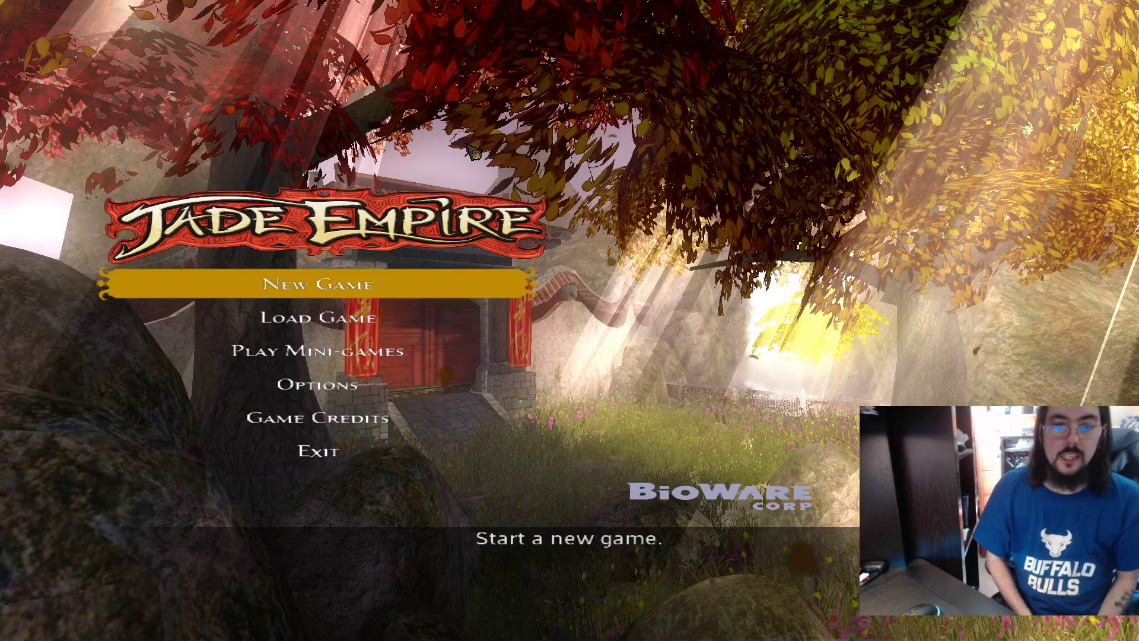
key("Down")
key("Down")
key("Down")
key("Return")
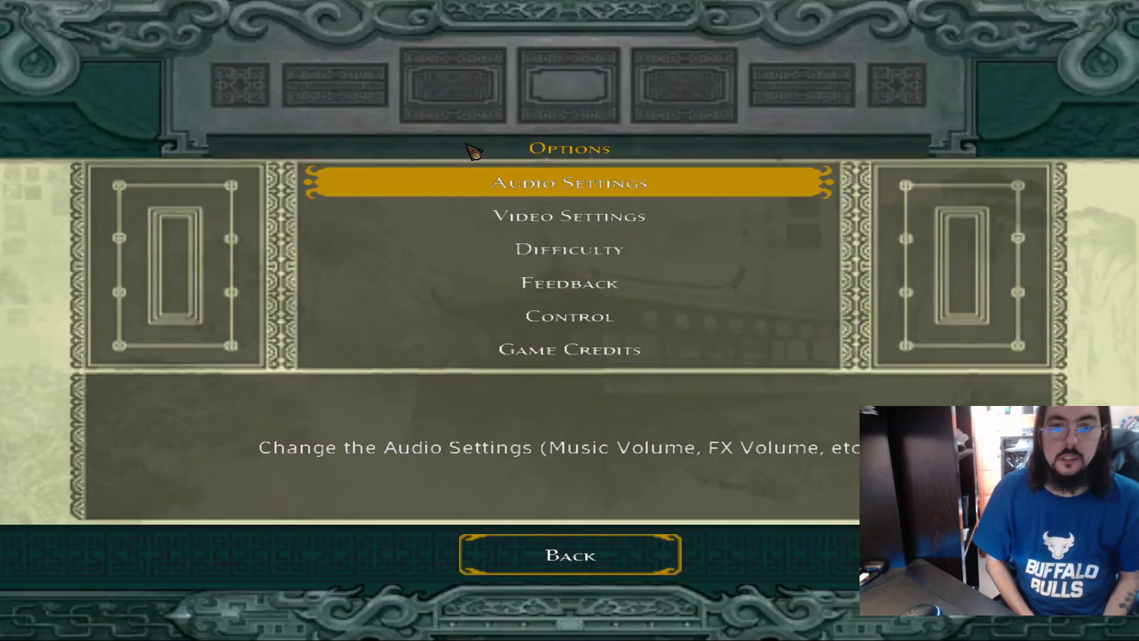
key("Down")
key("Return")
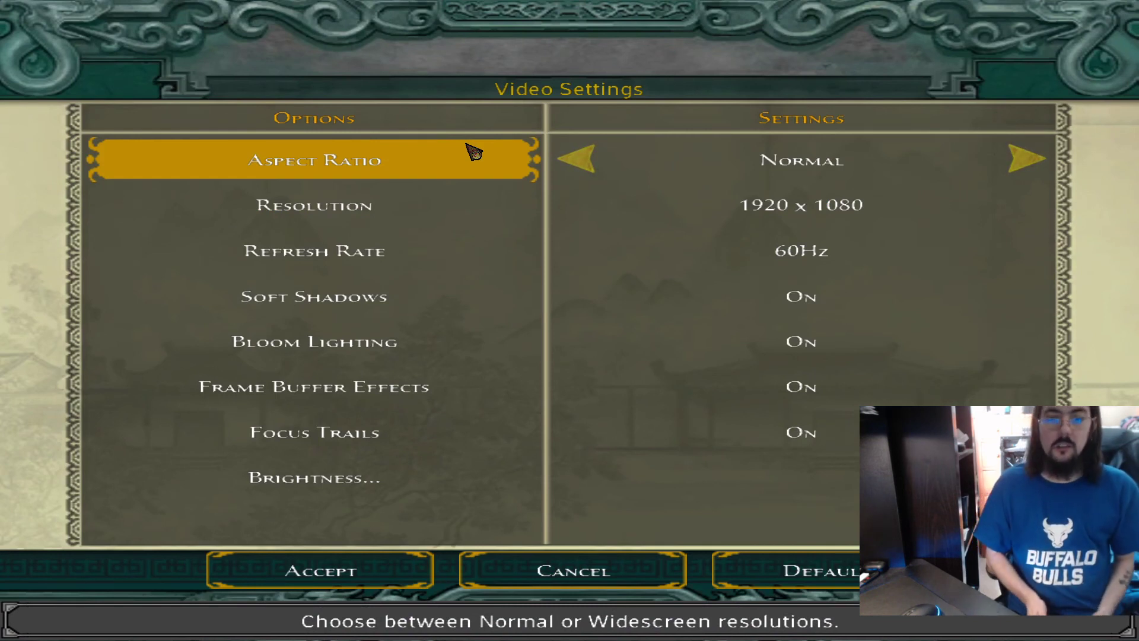
key("Escape")
key("Escape")
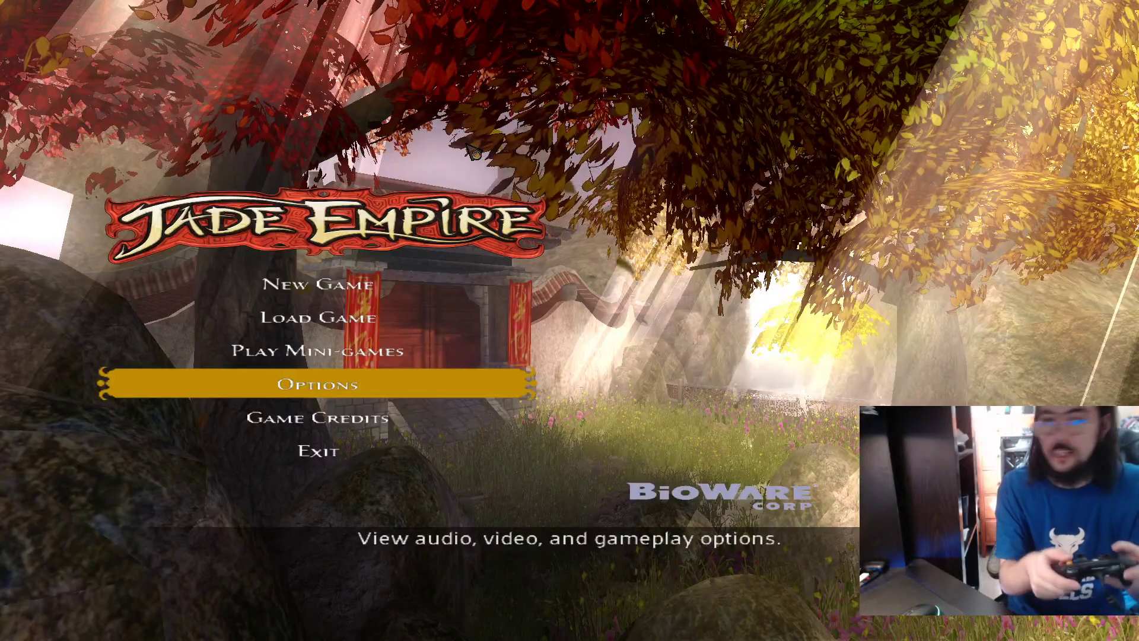
Start a new game and choose Wu the Lotus Blossom as the playable character.
key("Up")
key("Up")
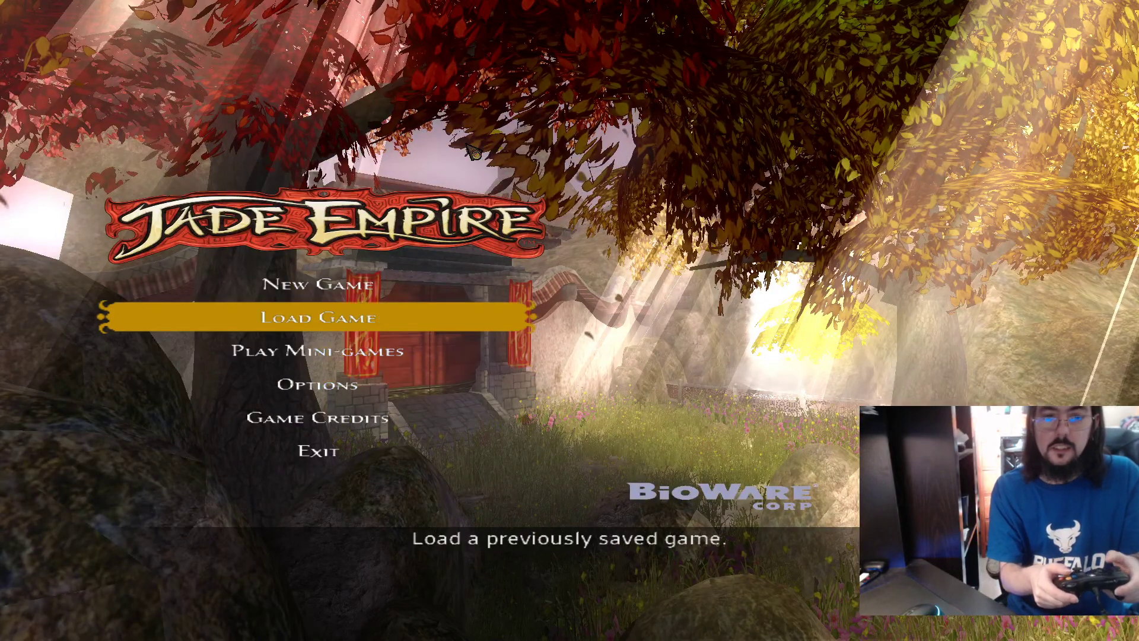
key("Up")
key("Return")
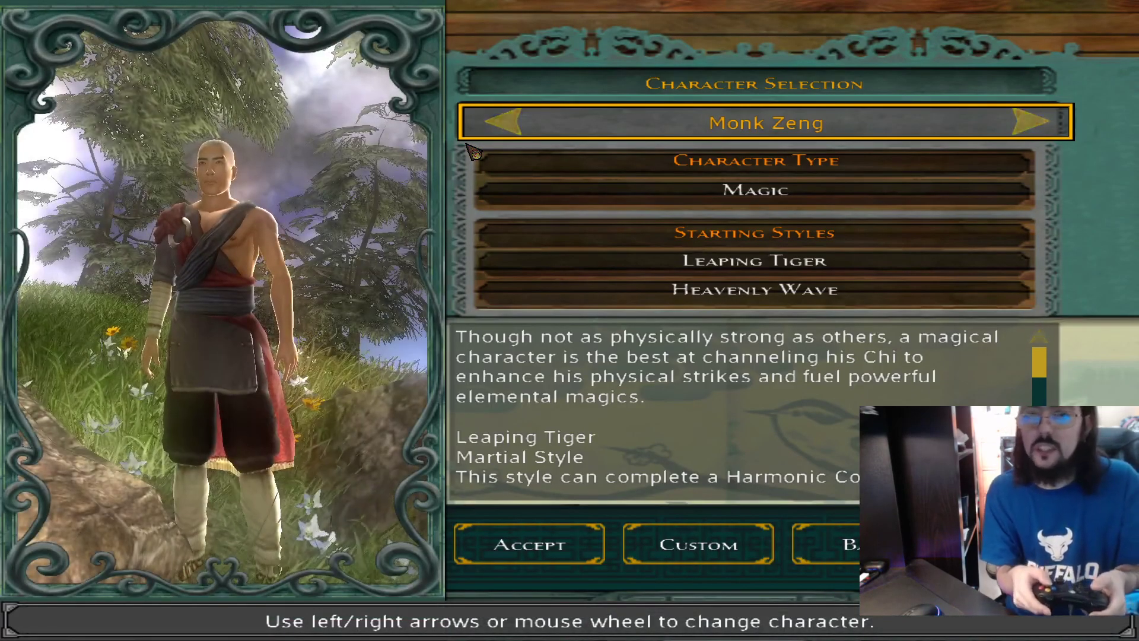
key("Right")
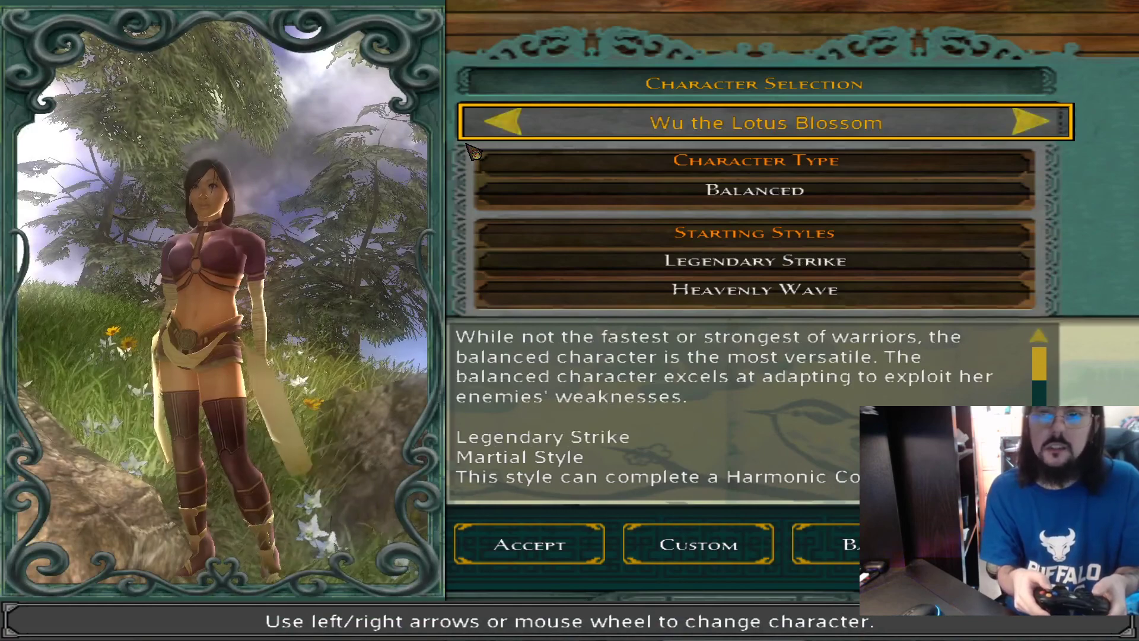
key("Right")
key("Left")
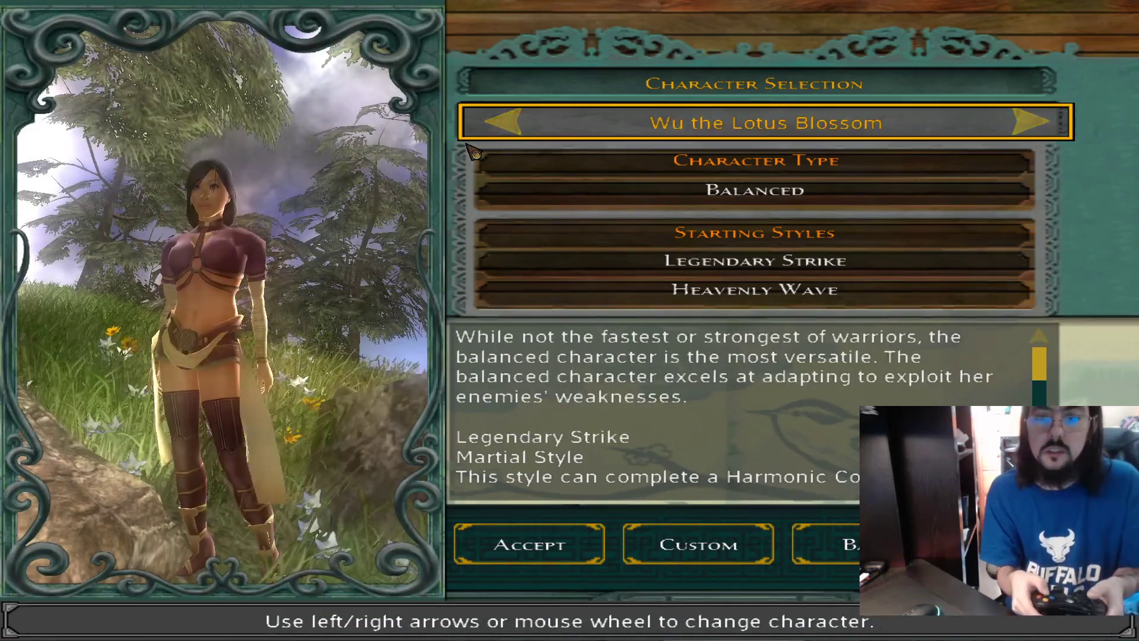
Accept the chosen character with the default name and starting styles, and begin the game.
key("Down")
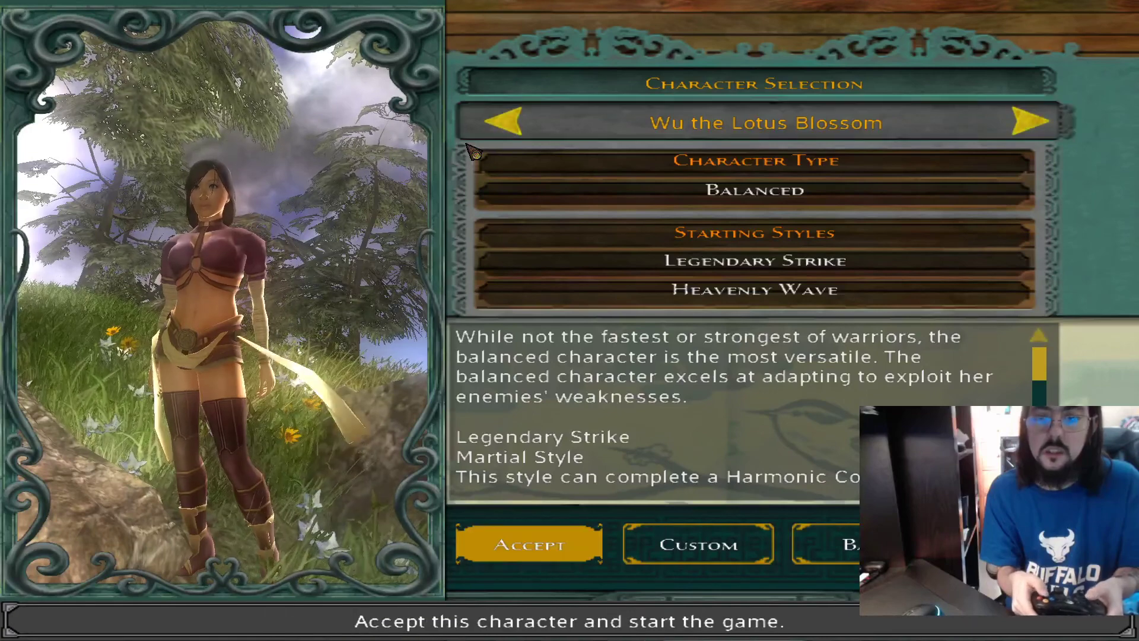
key("Return")
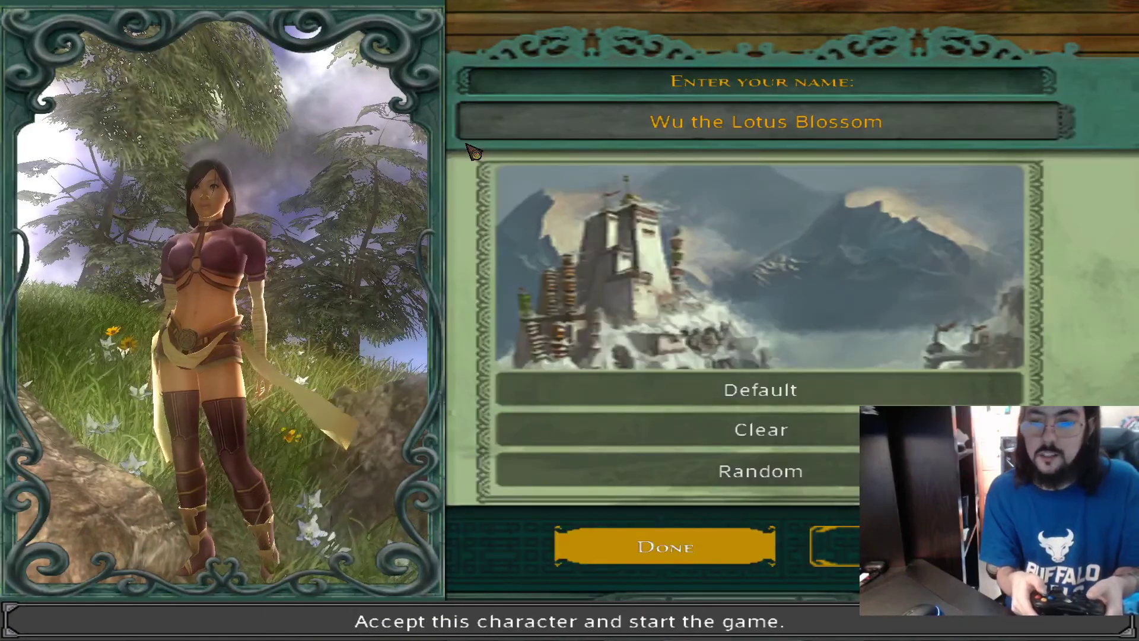
key("Return")
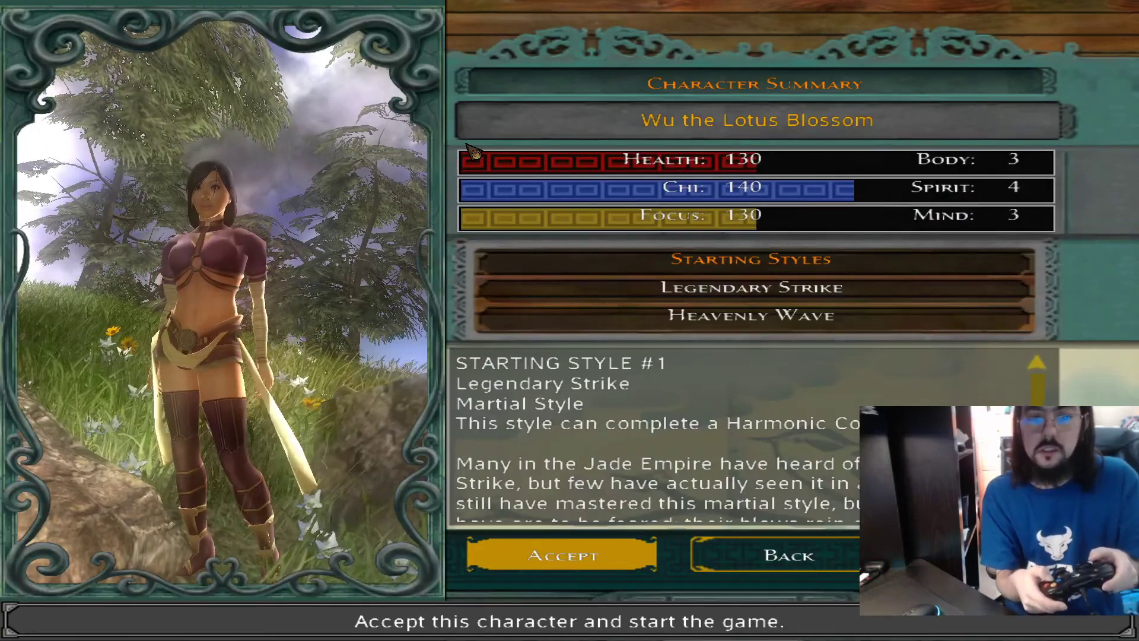
key("Return")
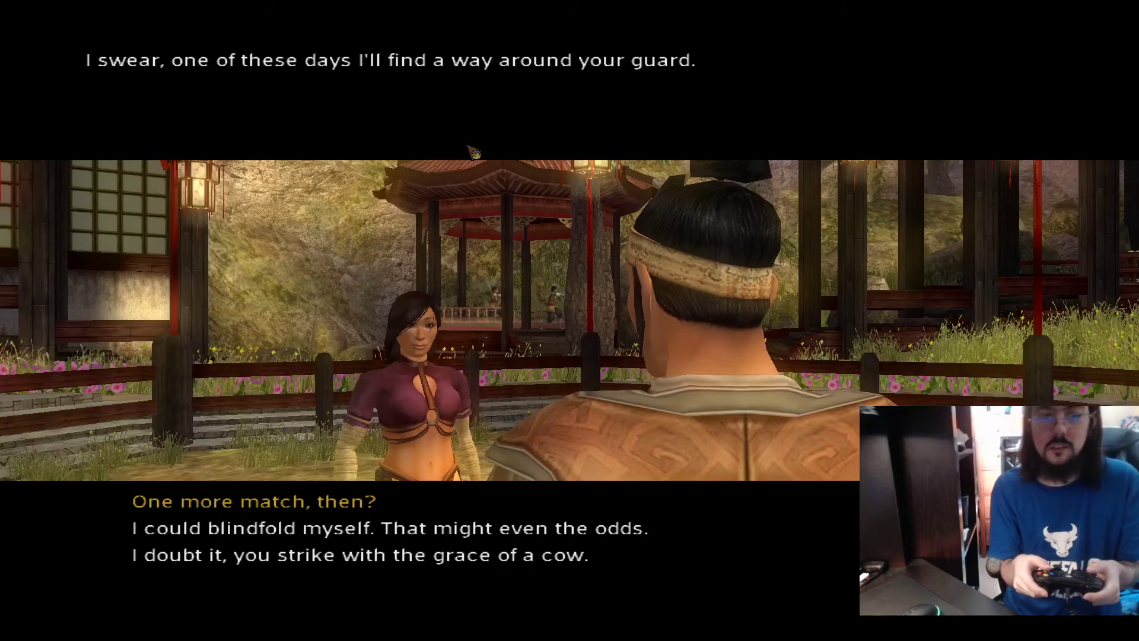
Go through the sparring partner's dialogue, agreeing to one more match and asking where Master Li is, and close the Chapter 1 introduction.
key("Return")
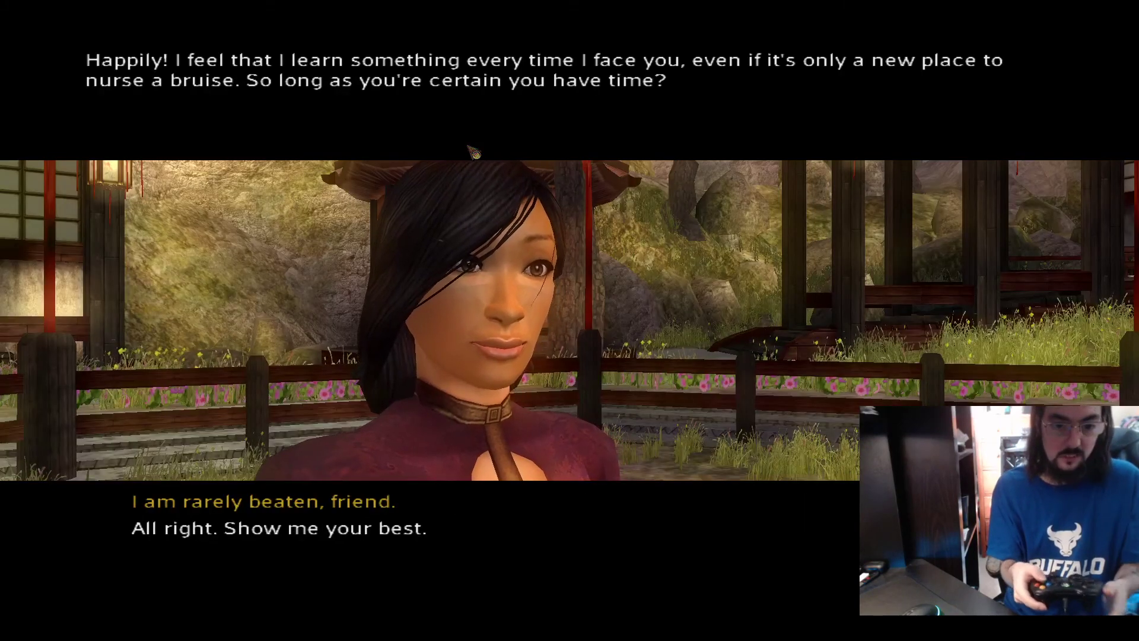
key("Return")
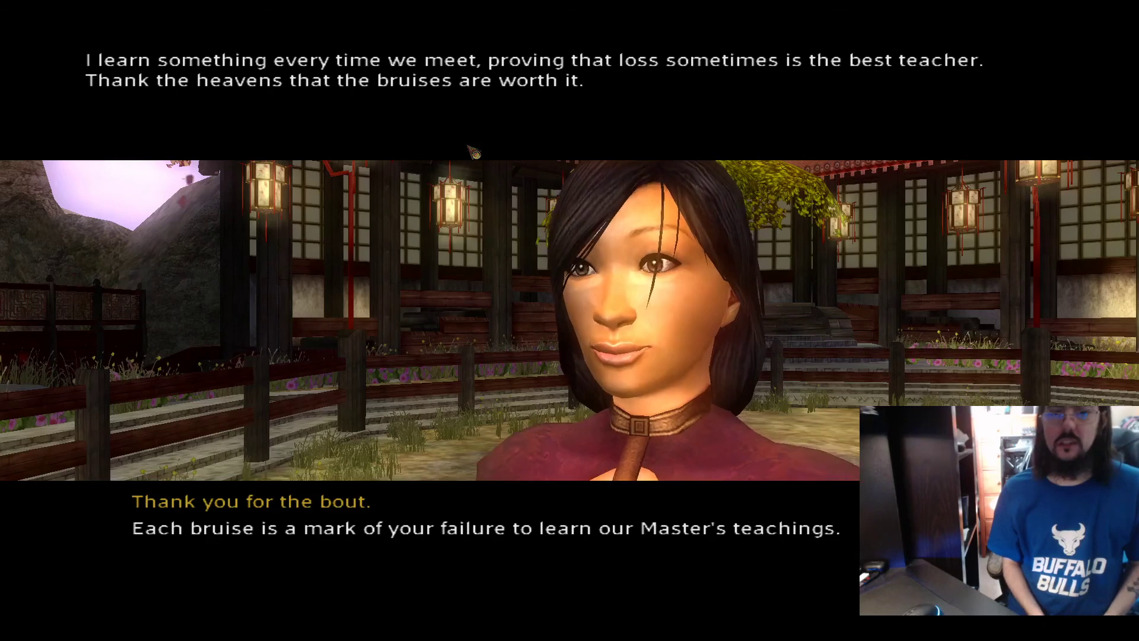
key("1")
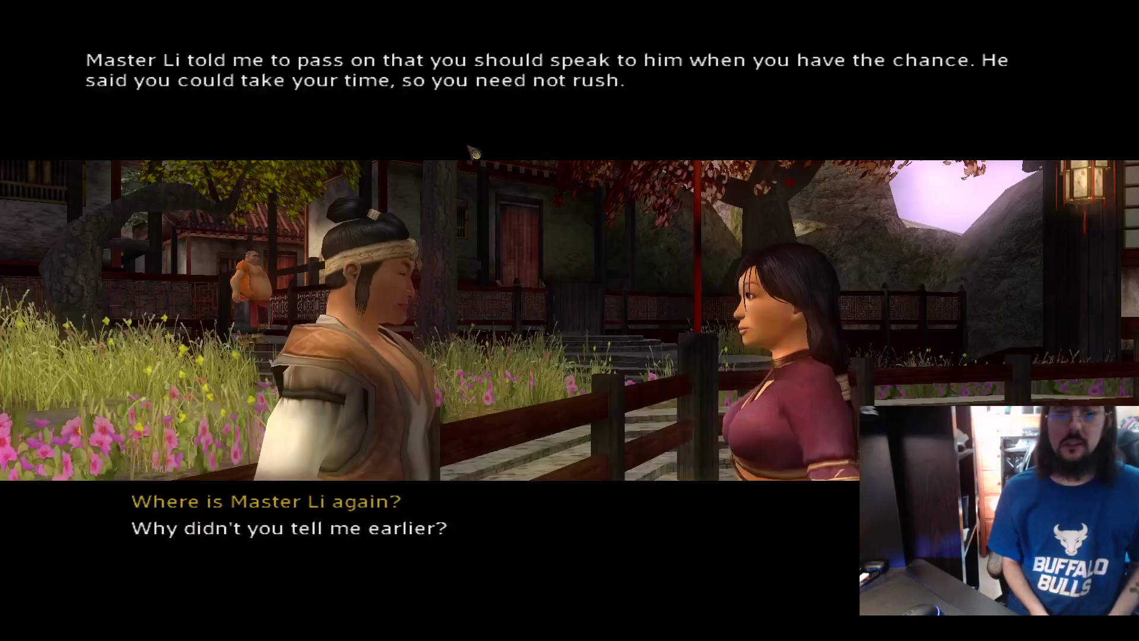
key("1")
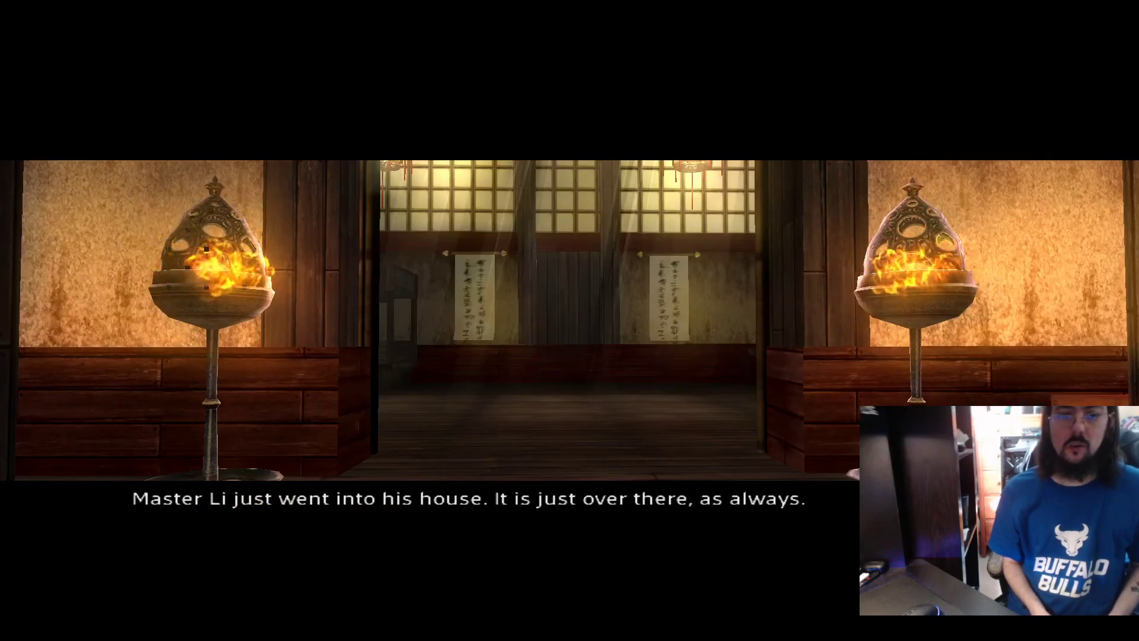
key("space")
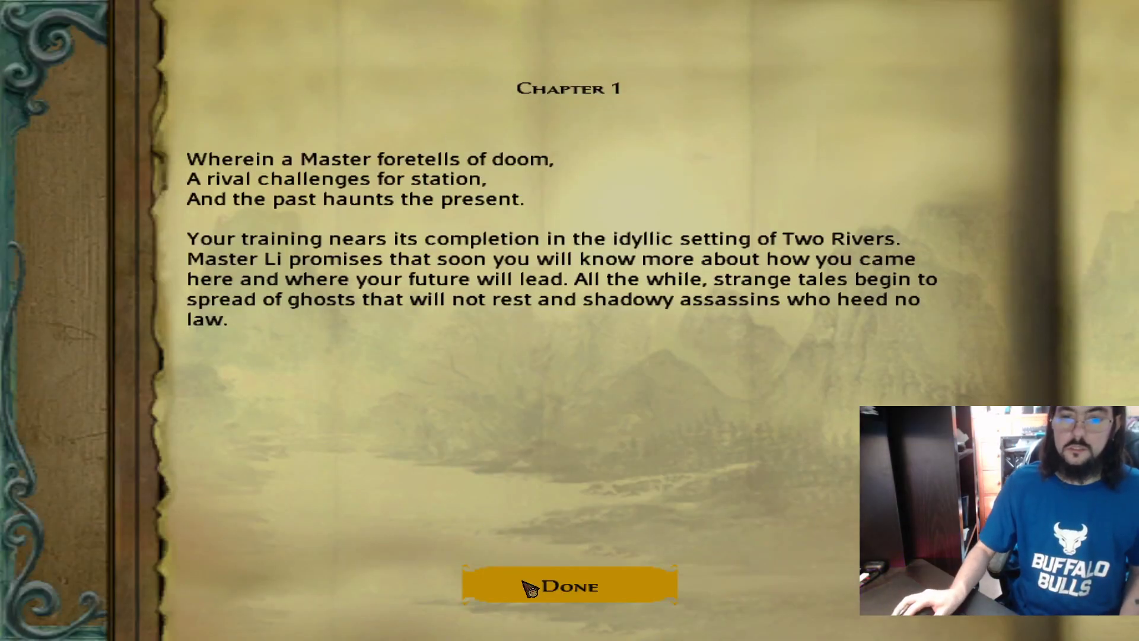
left_click(530, 588)
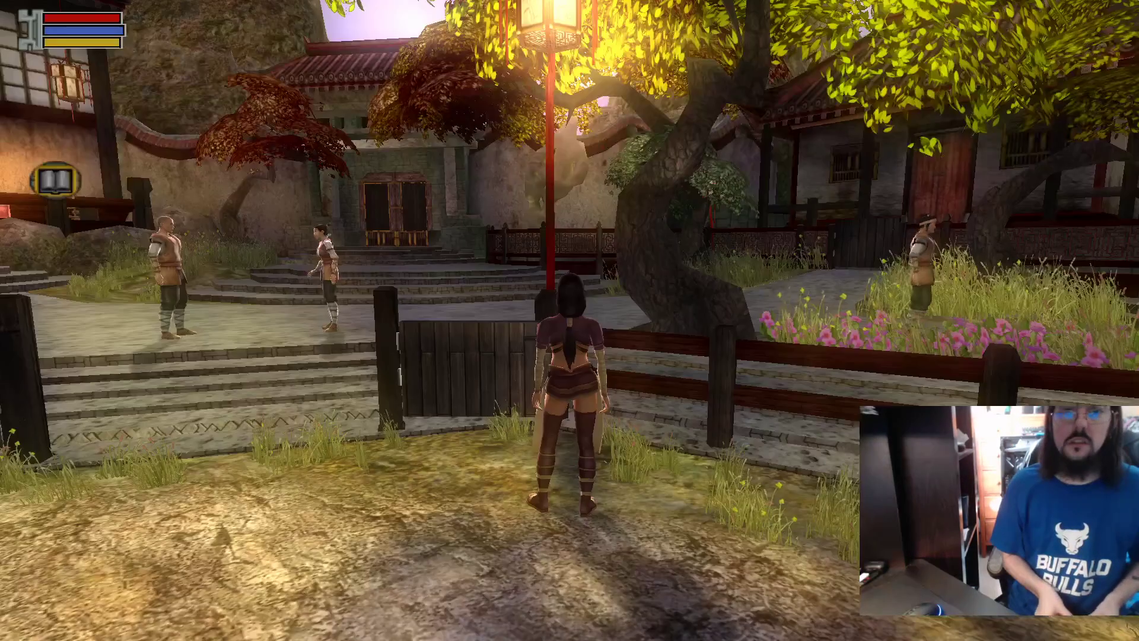
Look through the in-game menu pages from the Character Record through the Amulet to the Options.
key("Pause")
key("Pause")
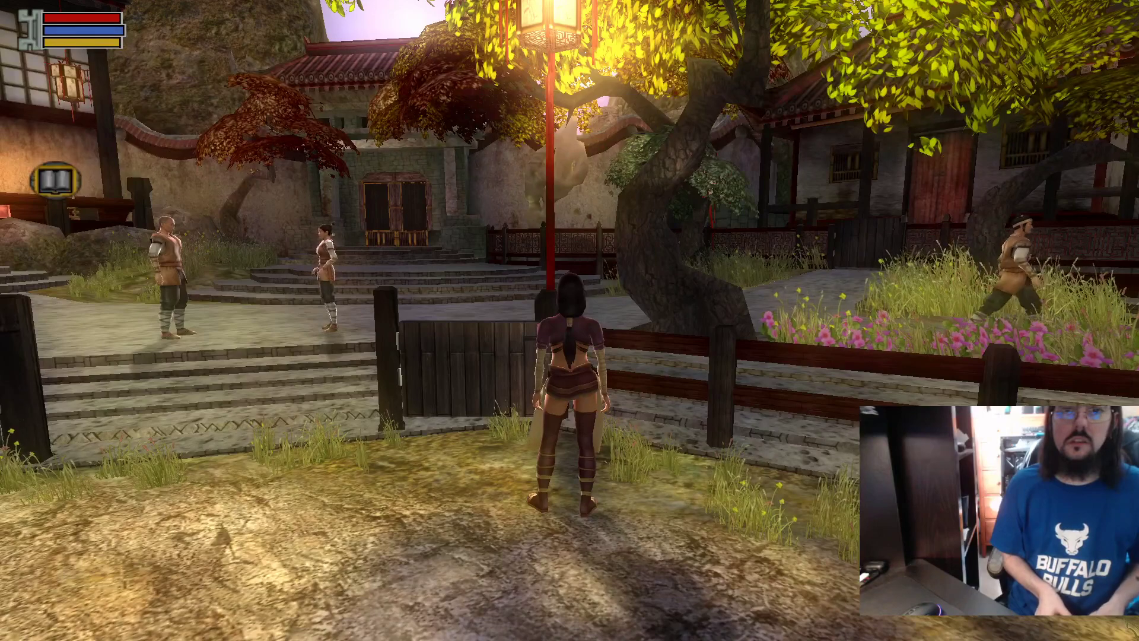
key("c")
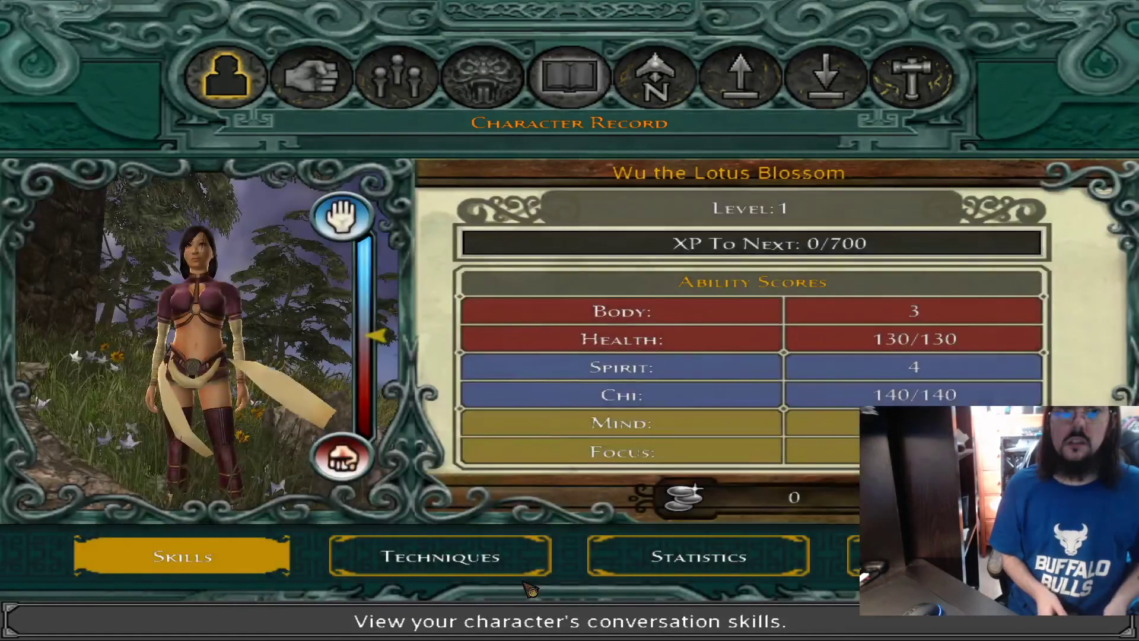
key("Right")
key("Return")
key("Right")
key("Right")
key("Right")
key("Right")
key("Right")
key("Right")
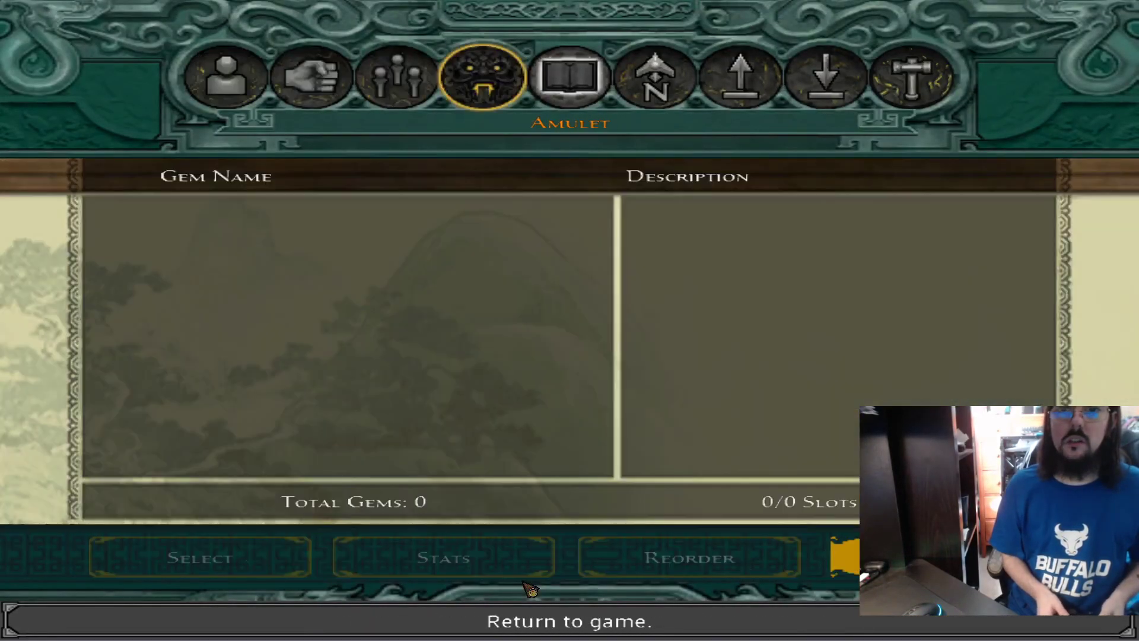
key("Right")
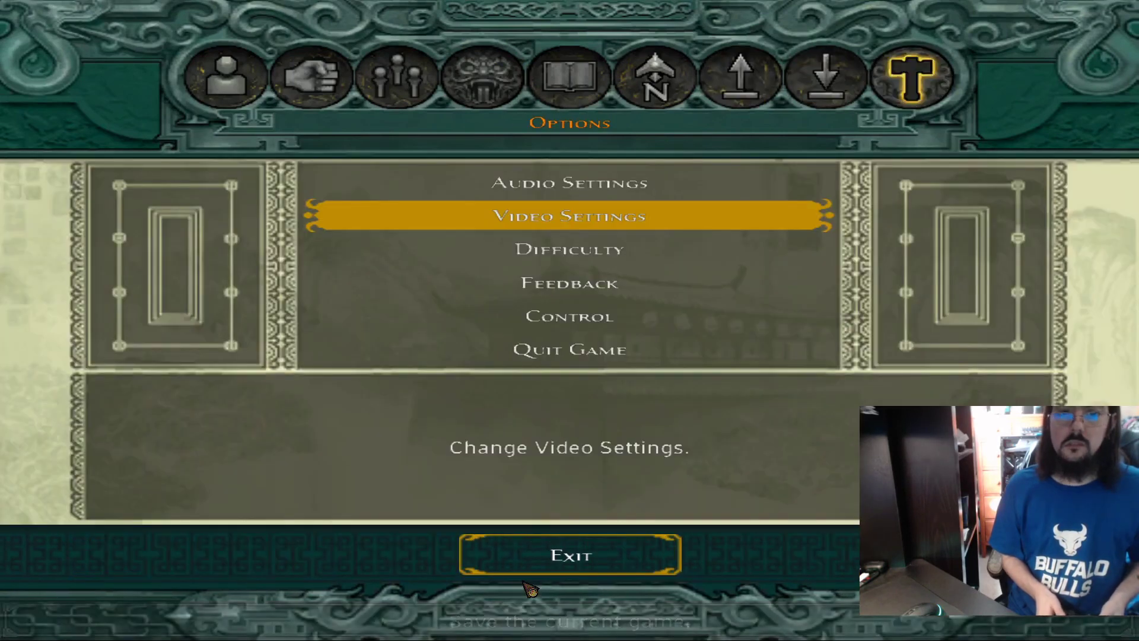
View the area map and return to the in-game Options page.
key("Down")
key("Left")
key("Left")
key("Left")
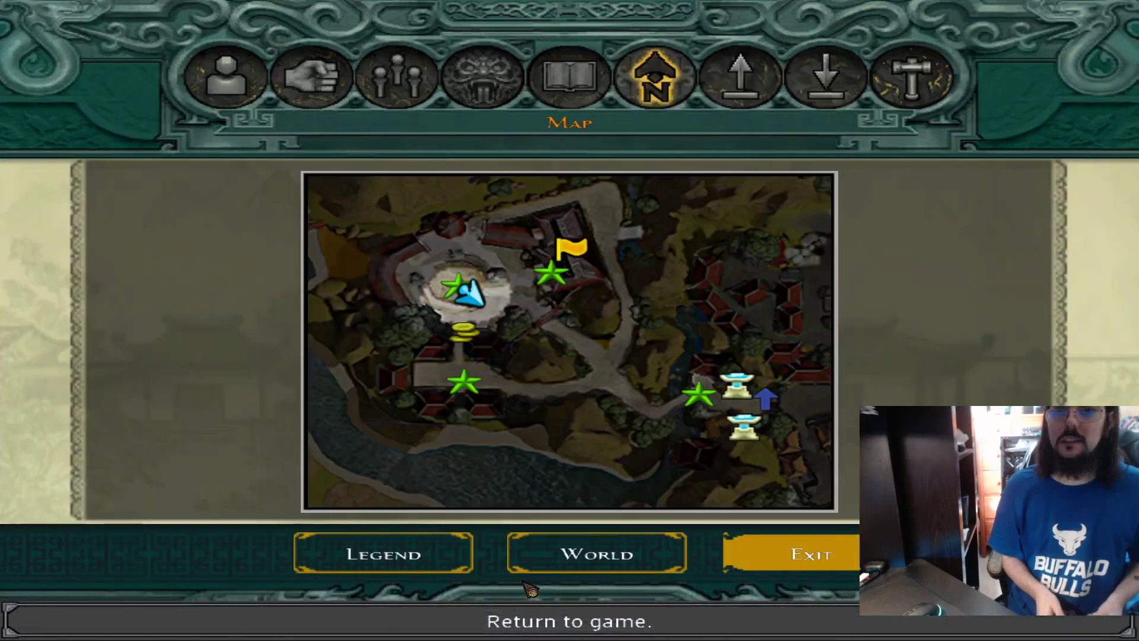
key("Right")
key("Right")
key("Right")
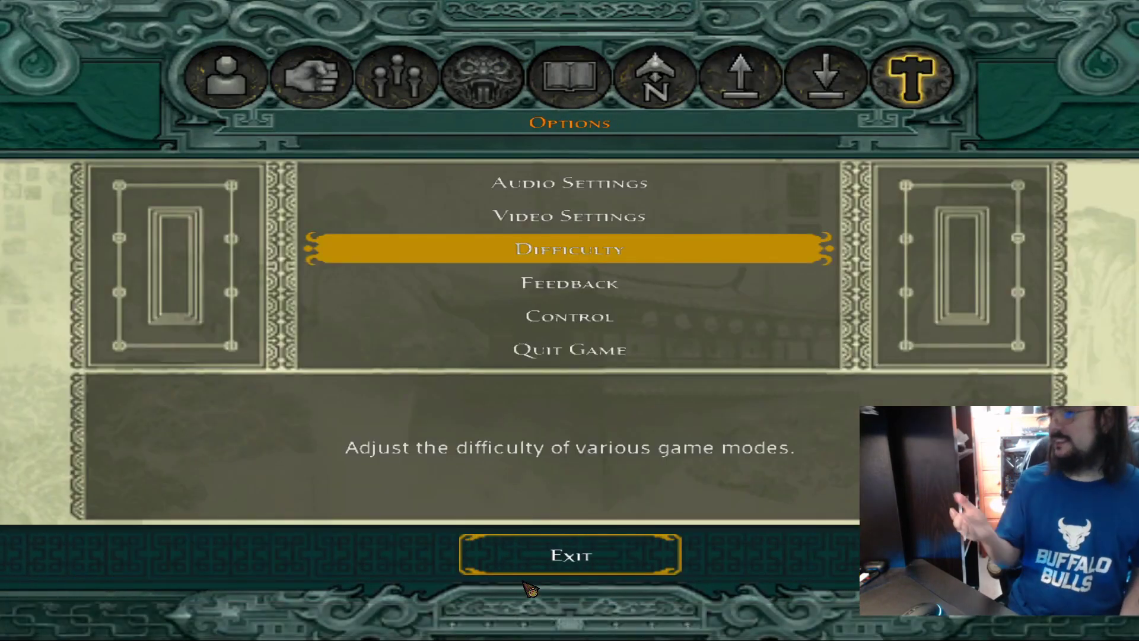
Quit the current game to the title screen without saving.
key("Down")
key("Down")
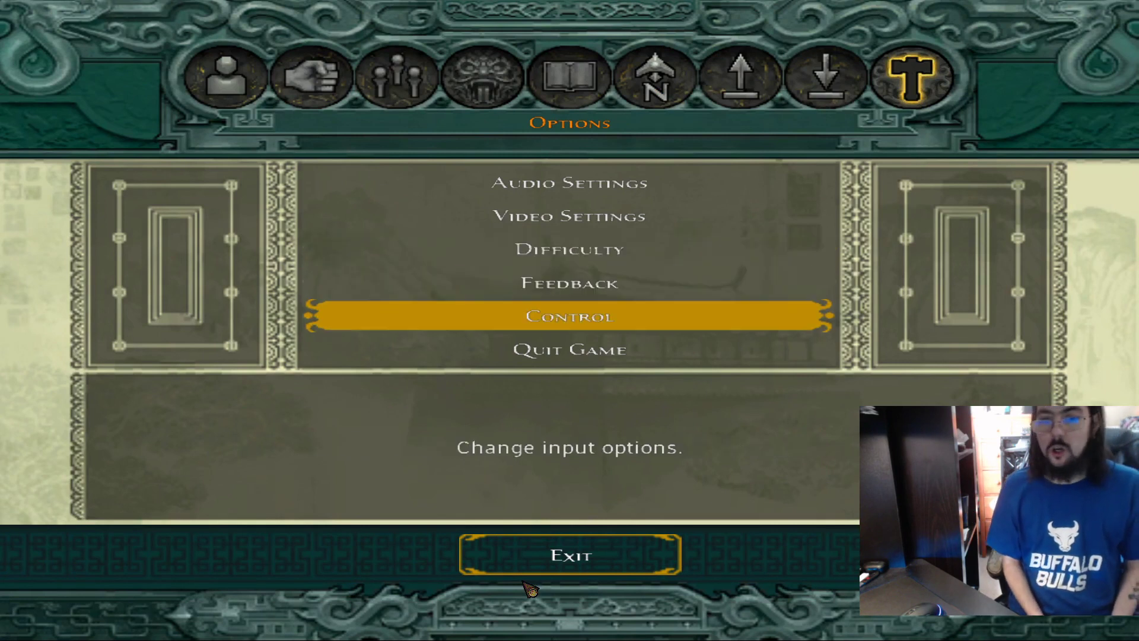
key("Down")
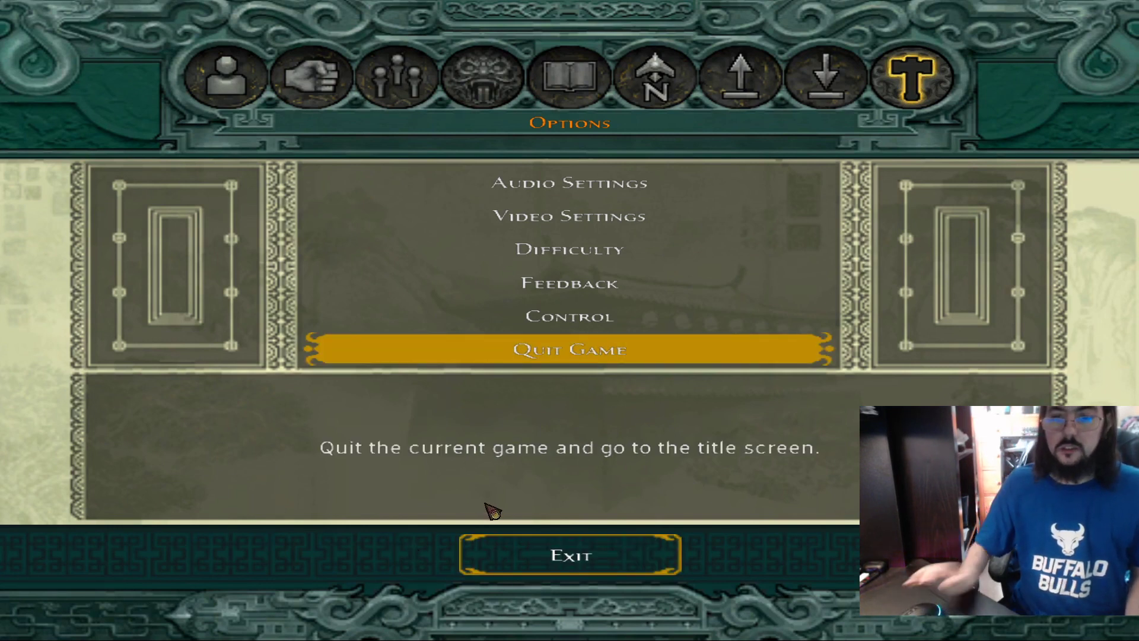
key("Return")
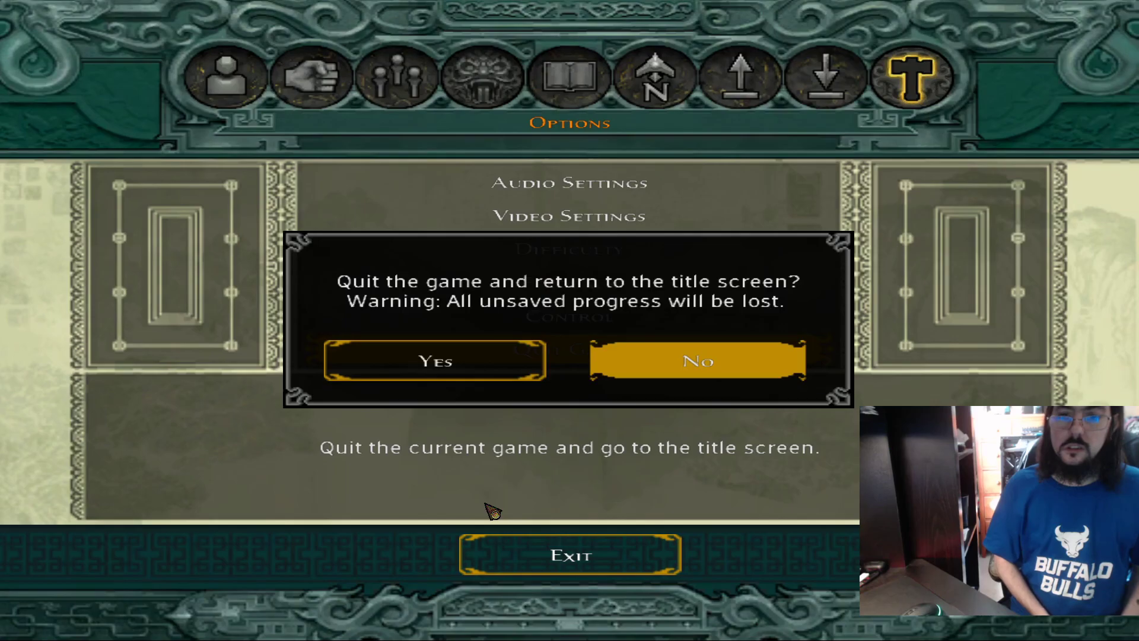
key("Left")
key("Return")
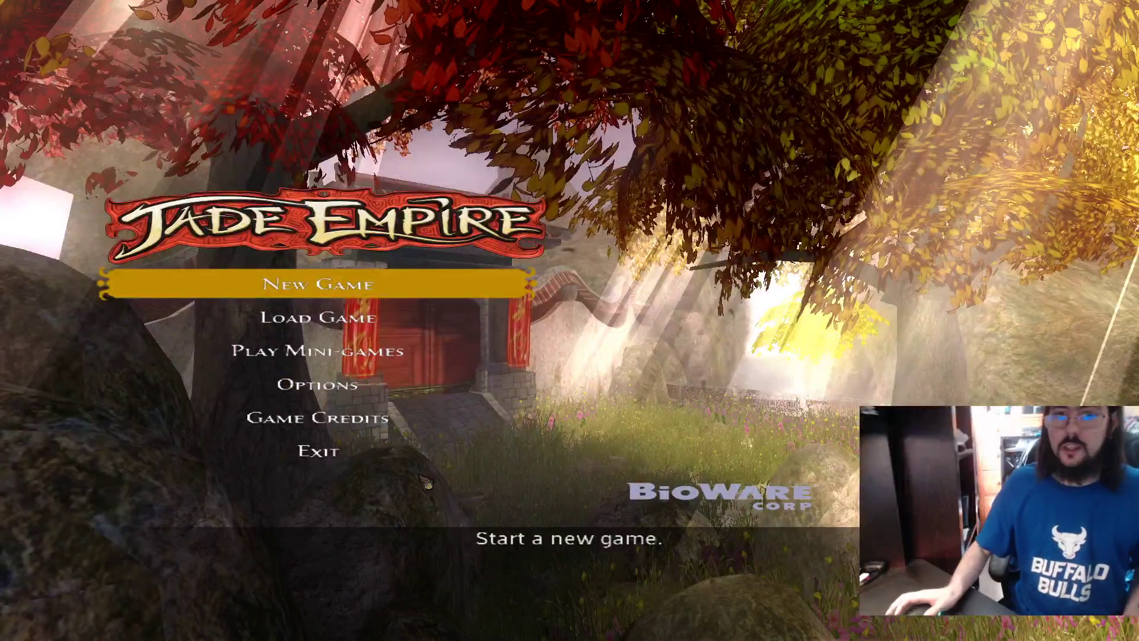
Exit Jade Empire from its main menu to the desktop.
key("Down")
key("Down")
key("Down")
key("Down")
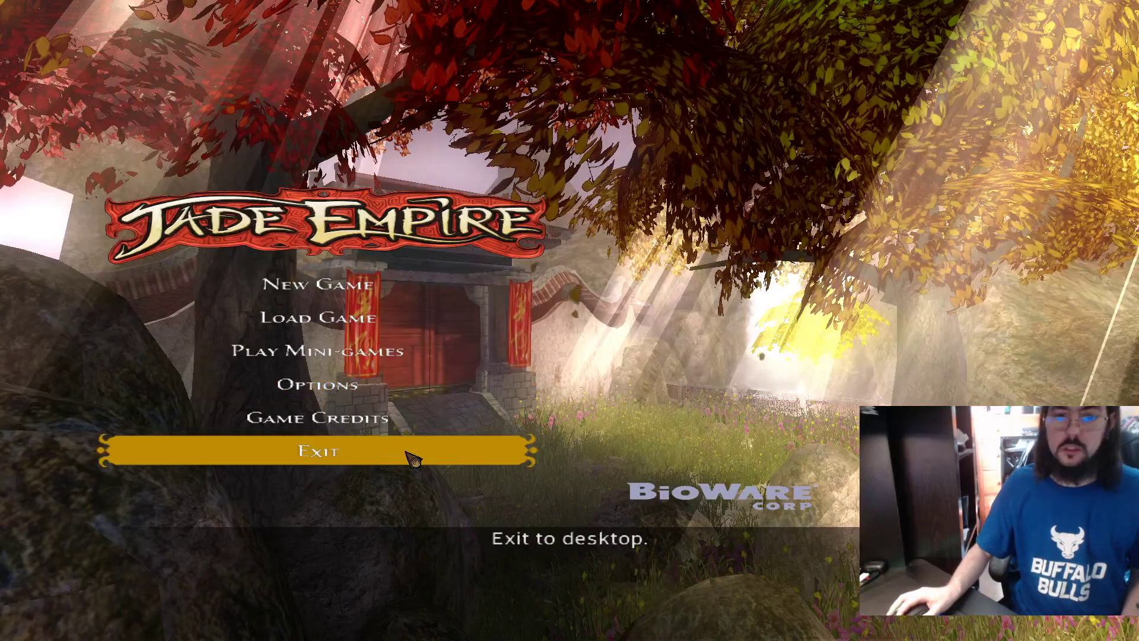
key("Up")
key("Up")
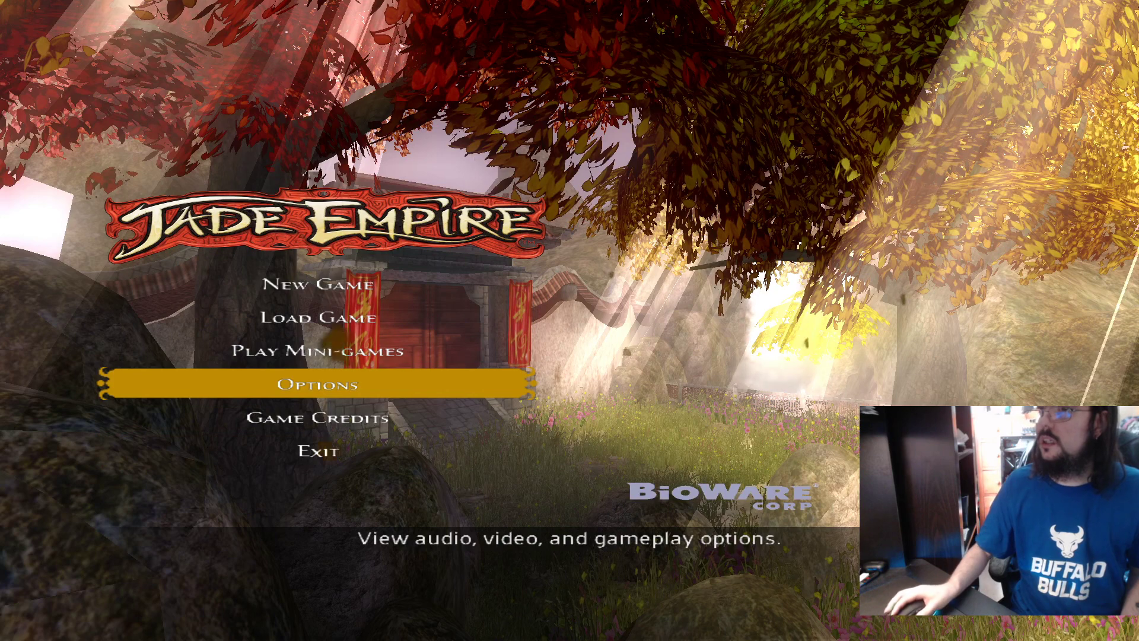
key("Up")
key("Up")
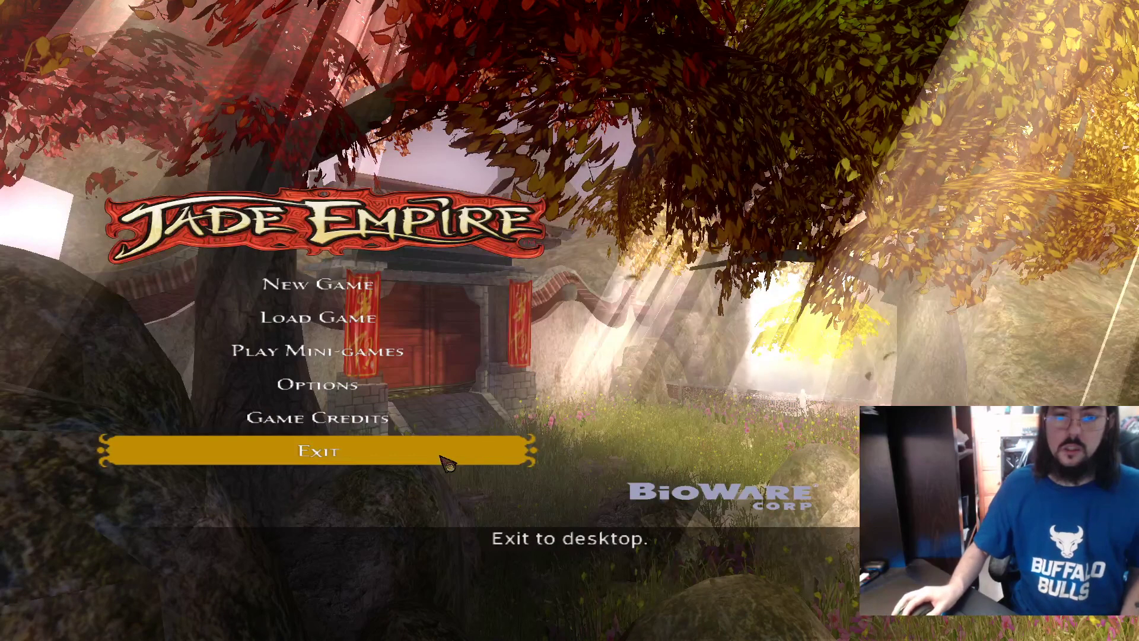
left_click(441, 456)
left_click(526, 354)
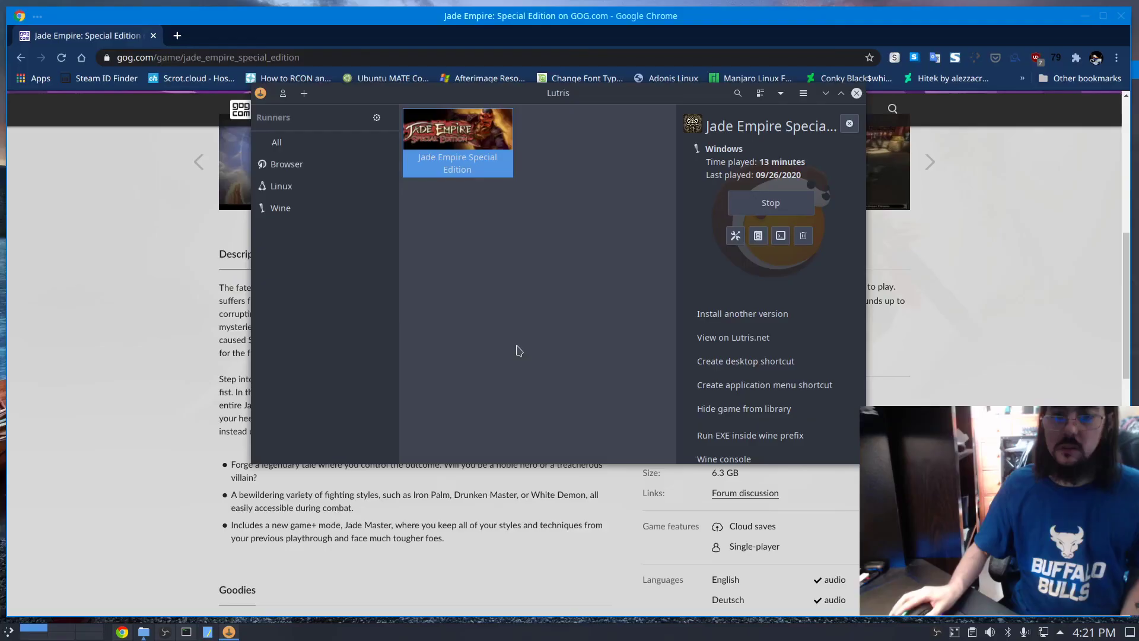